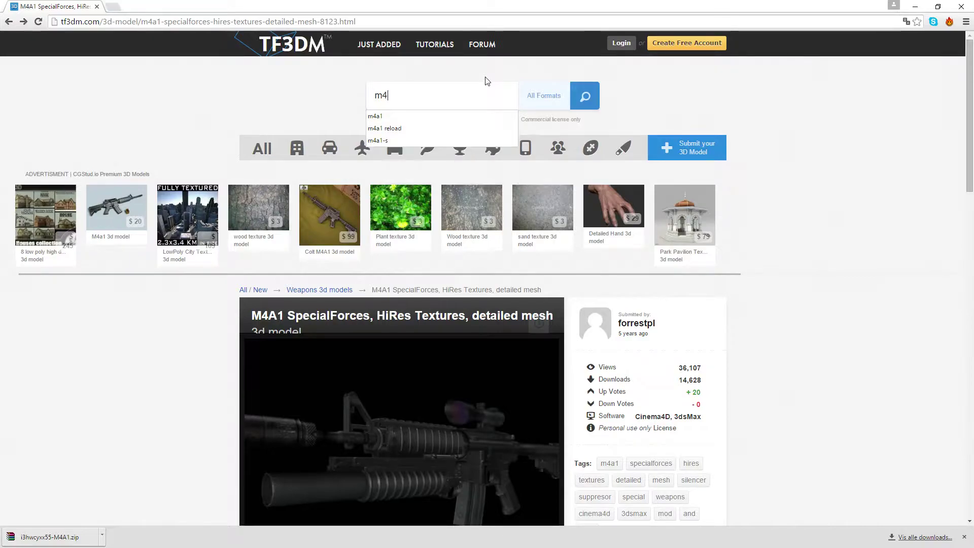
# Search TF3DM for m4a1 models and look over the page of the M4A1 rifle model supplied with a separate magazine.
pyautogui.press('Return')
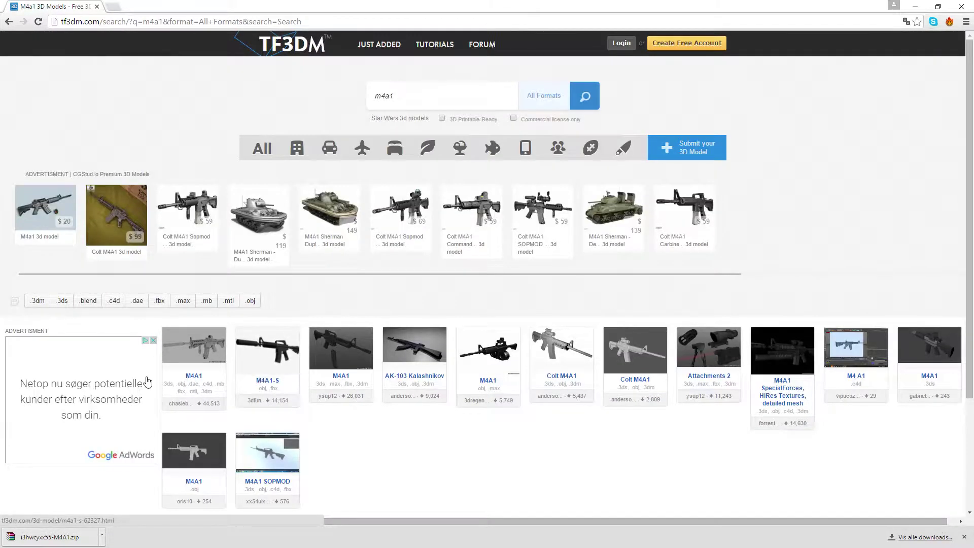
pyautogui.click(349, 358)
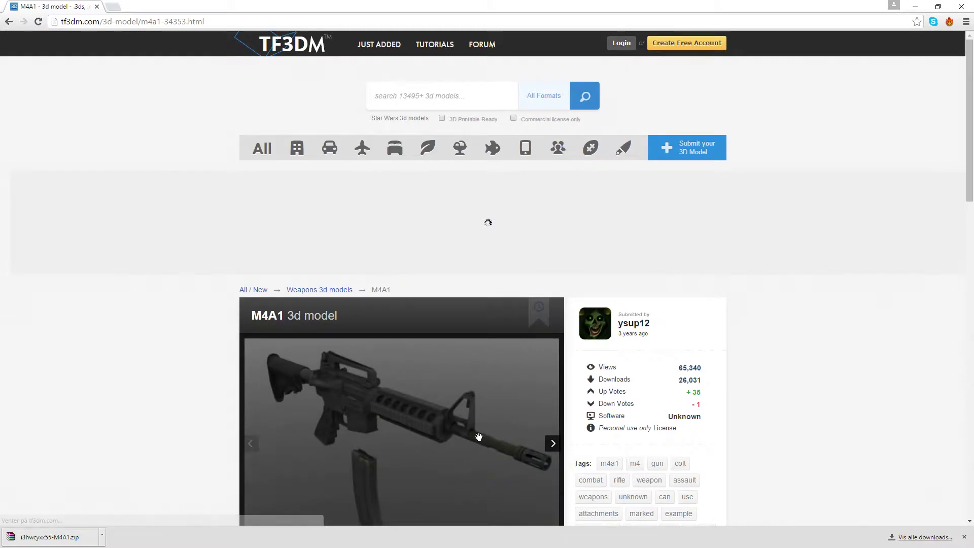
pyautogui.scroll(-4, 478, 439)
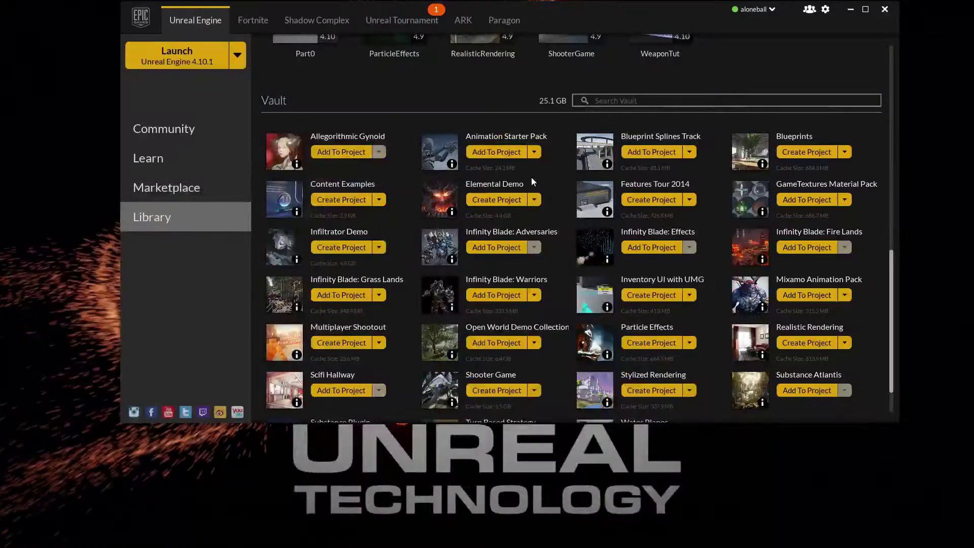
# Switch to the Unreal Editor and show the Content Browser's folder tree, widened enough to read the folder names.
pyautogui.click(852, 9)
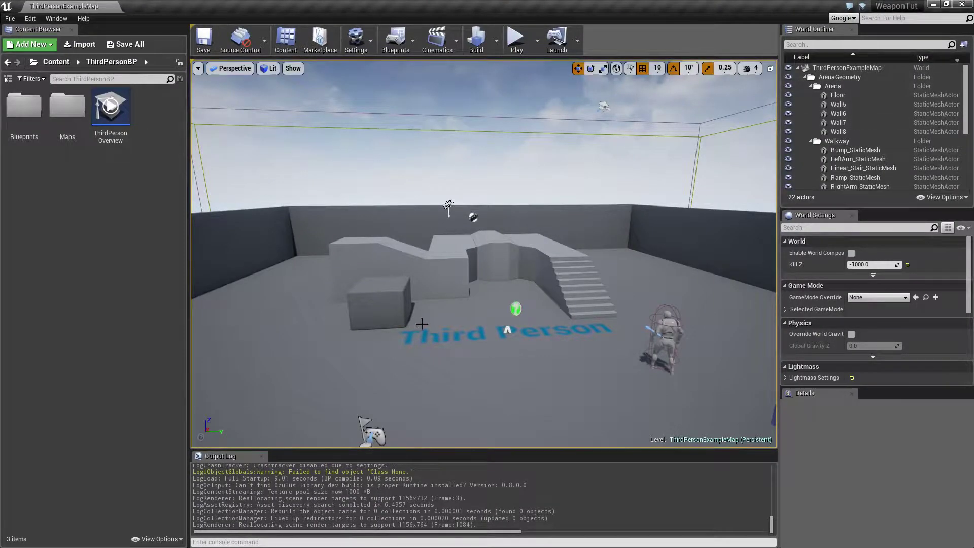
pyautogui.click(8, 79)
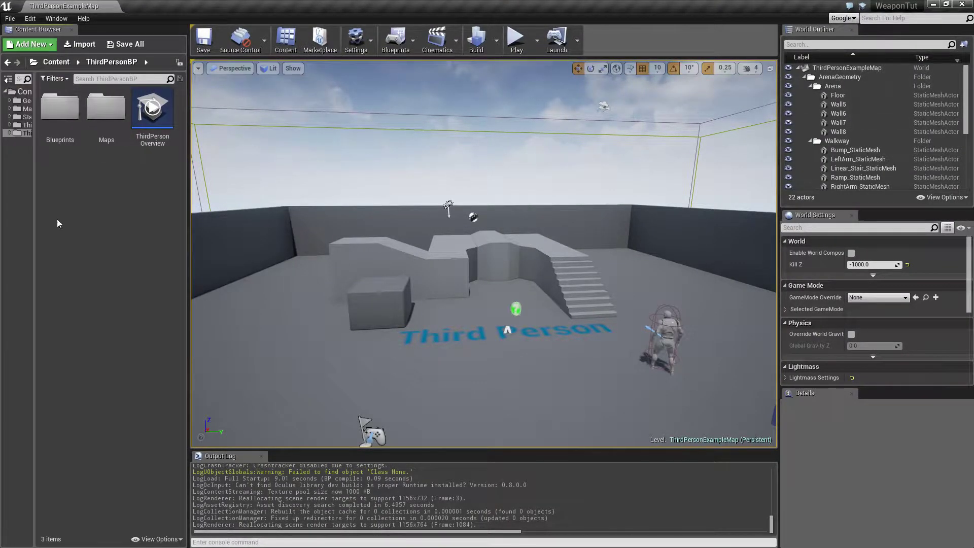
pyautogui.moveTo(32, 207); pyautogui.dragTo(96, 207)
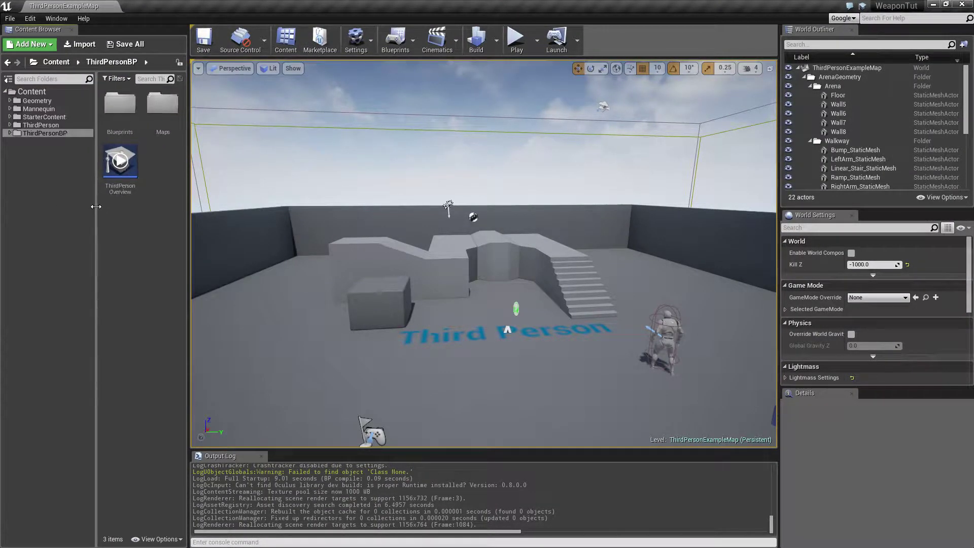
# Look through the ThirdPersonBP and ThirdPerson folders in the tree, leaving only ThirdPersonBP expanded.
pyautogui.click(10, 133)
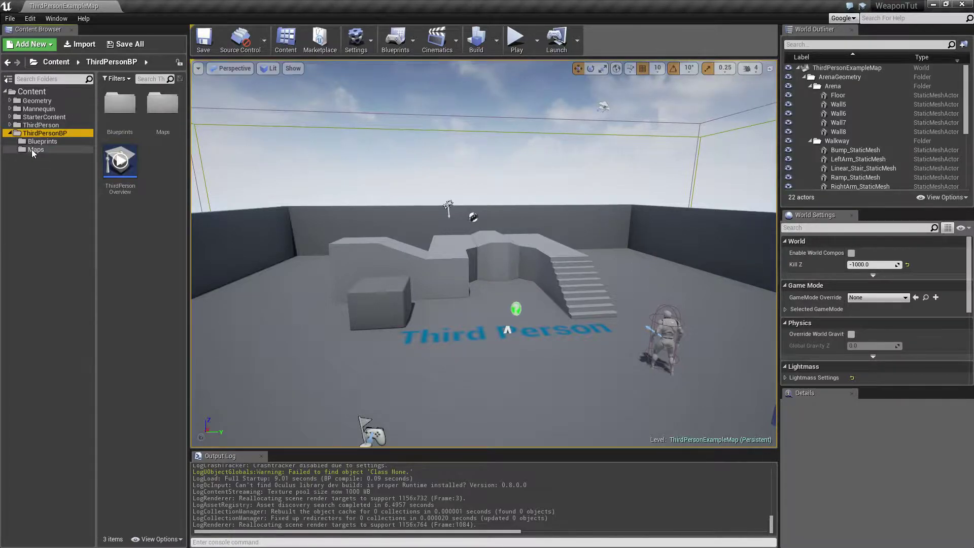
pyautogui.doubleClick(40, 125)
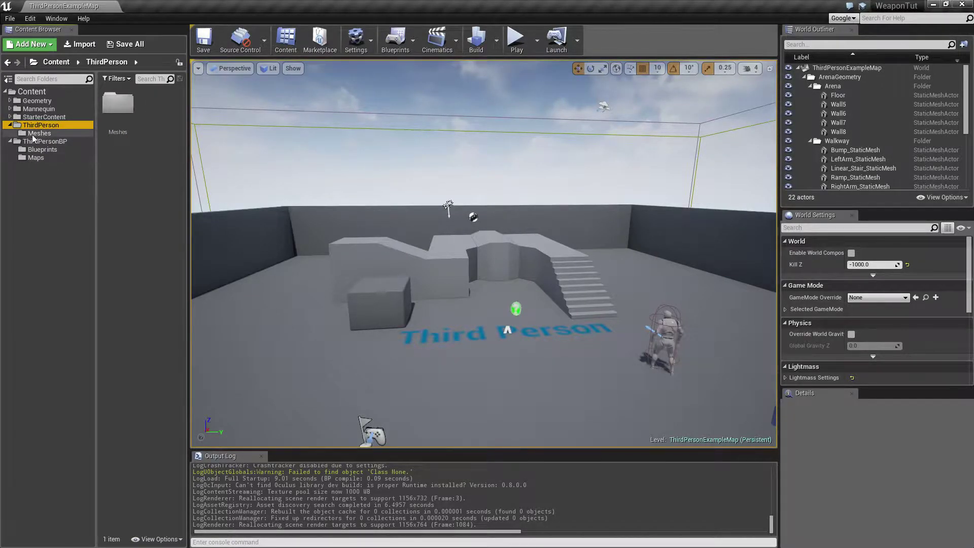
pyautogui.click(35, 135)
pyautogui.click(9, 126)
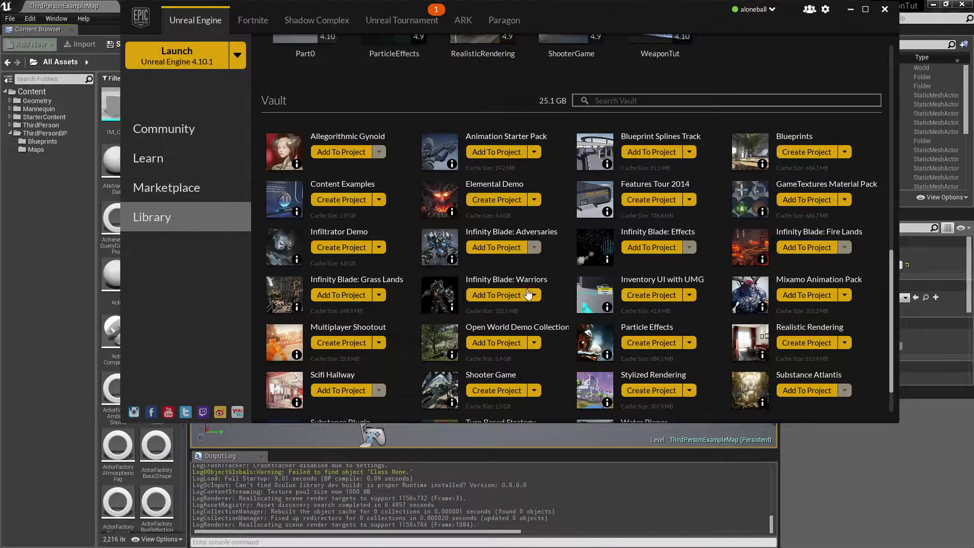
# In the Epic Games Launcher, add the Animation Starter Pack from the vault to the WeaponTut project.
pyautogui.click(508, 154)
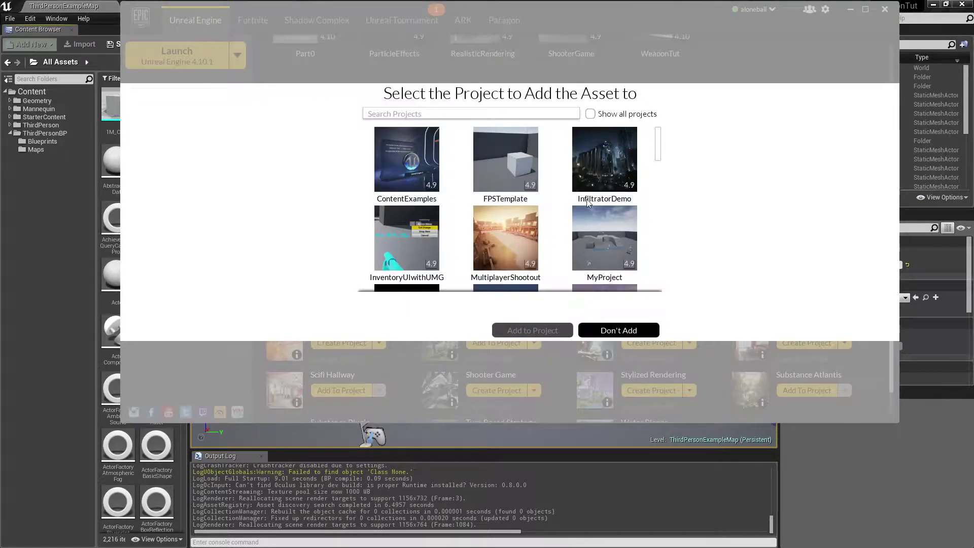
pyautogui.scroll(-5, 616, 260)
pyautogui.scroll(-6, 630, 256)
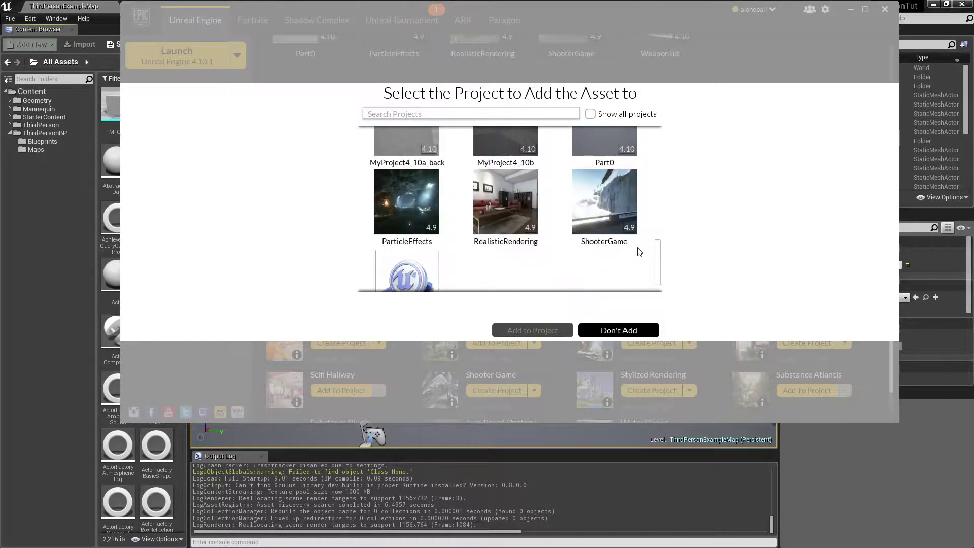
pyautogui.scroll(1, 547, 282)
pyautogui.scroll(-1, 545, 280)
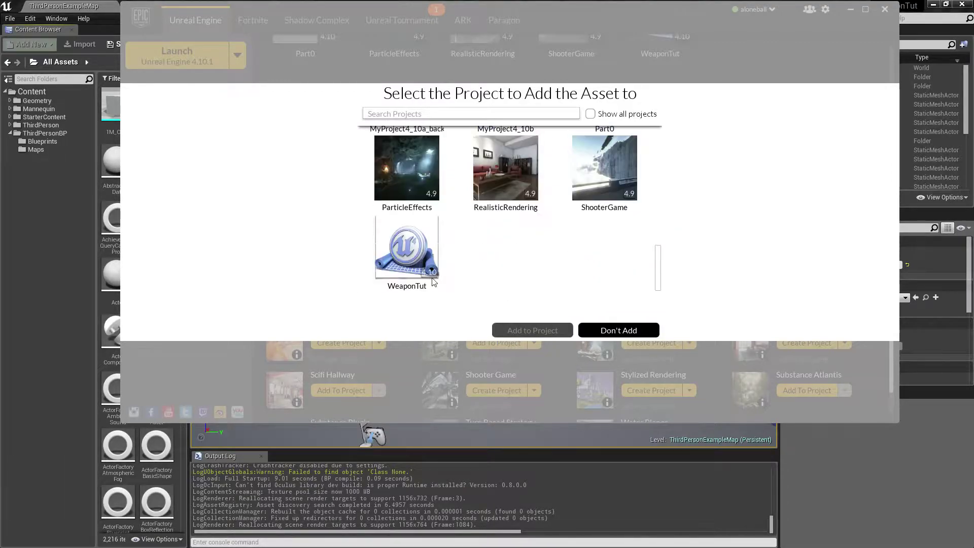
pyautogui.click(407, 269)
pyautogui.click(525, 331)
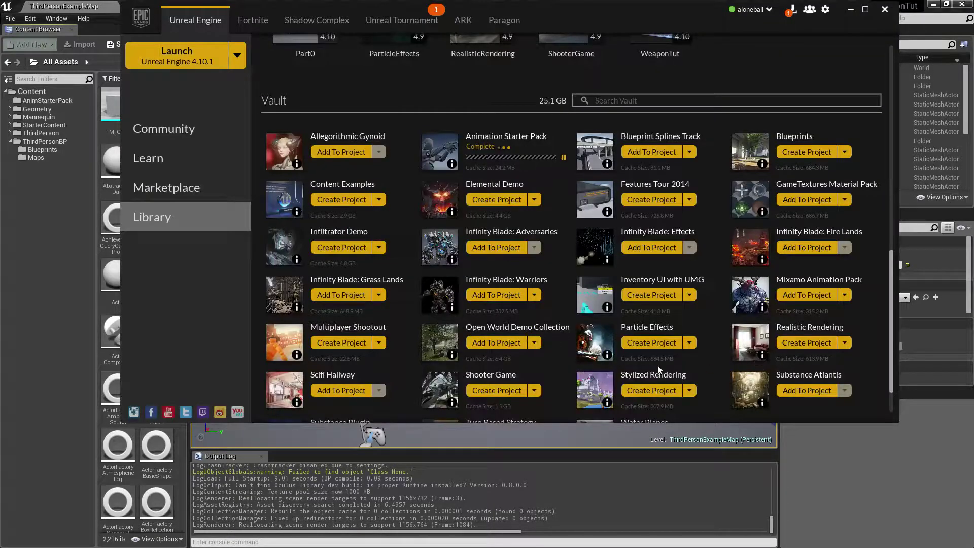
# Return to the Unreal Editor and show the contents of the AnimStarterPack folder, leaving its subfolders collapsed in the tree.
pyautogui.click(850, 9)
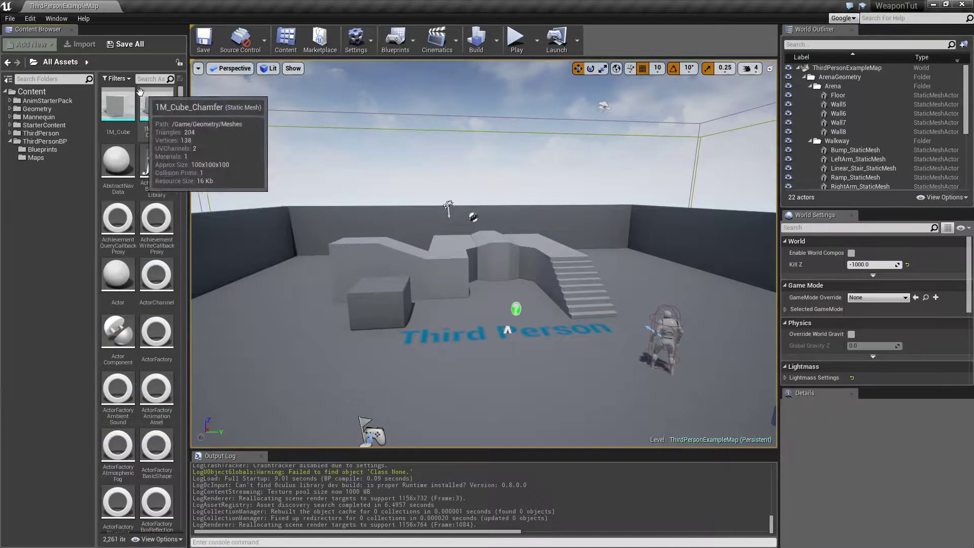
pyautogui.click(47, 101)
pyautogui.click(9, 101)
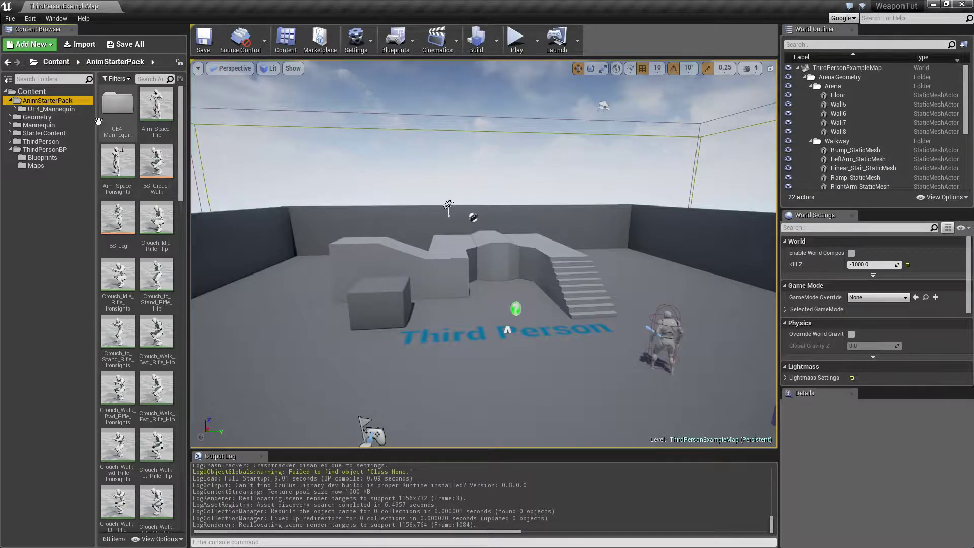
pyautogui.click(11, 101)
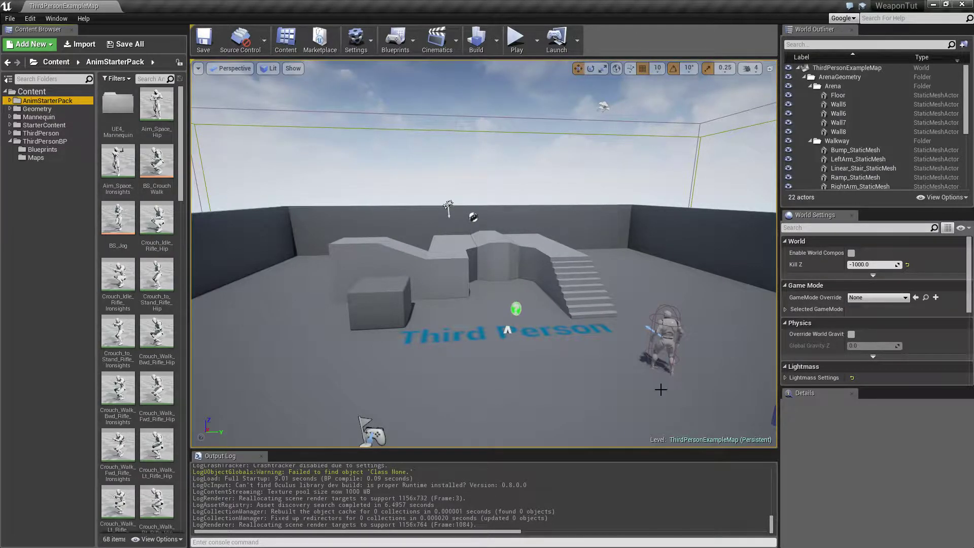
# Play the level, run the third-person character around in several directions, and stop the session.
pyautogui.click(516, 40)
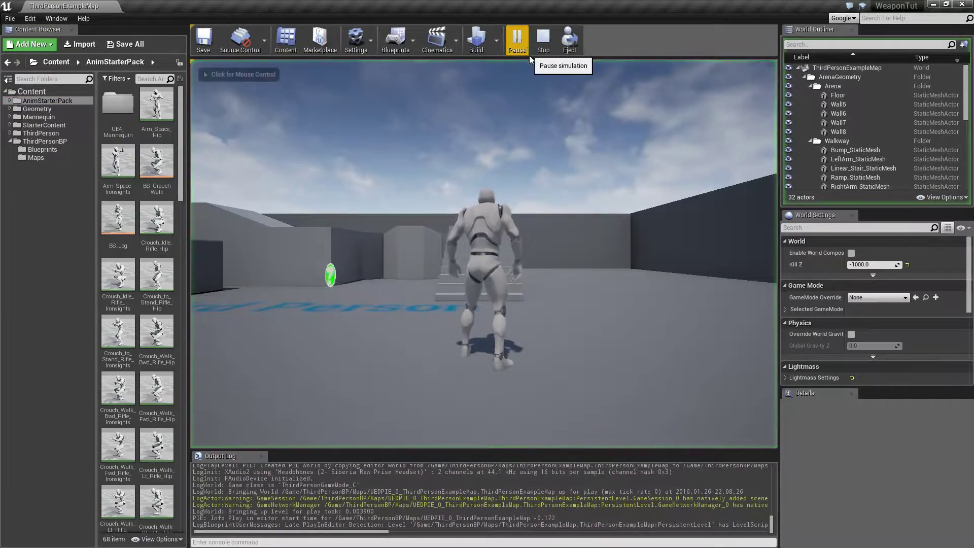
pyautogui.click(482, 254)
pyautogui.press('w')
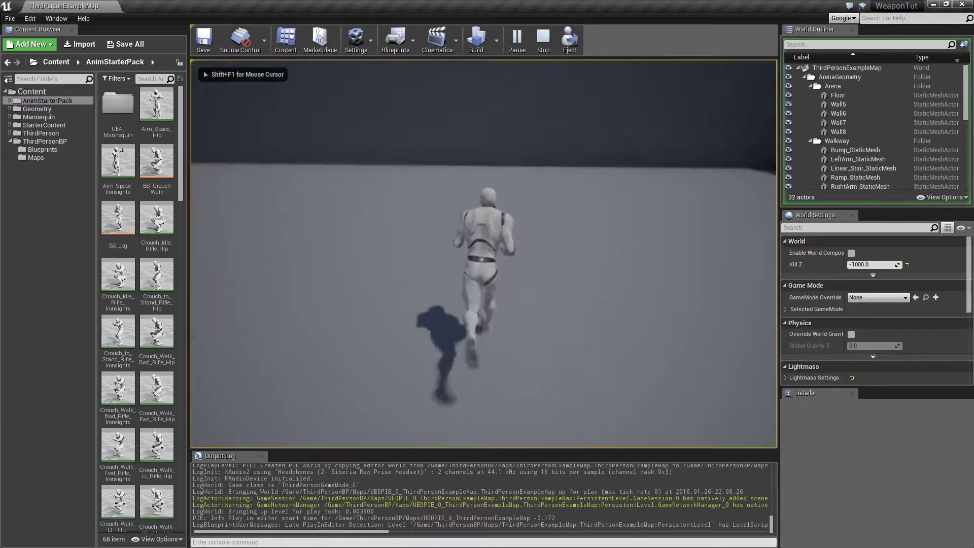
pyautogui.press('w')
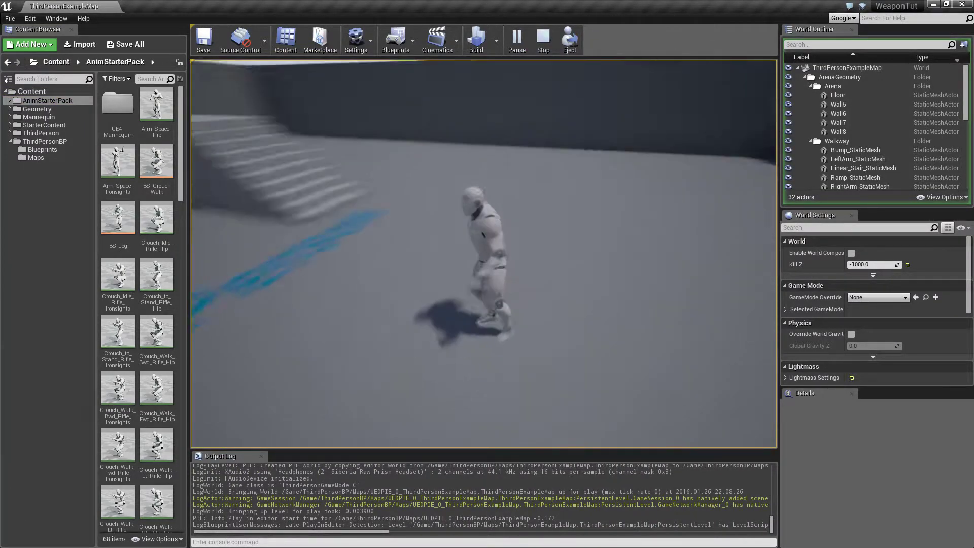
pyautogui.press('w')
pyautogui.press('s')
pyautogui.press('a')
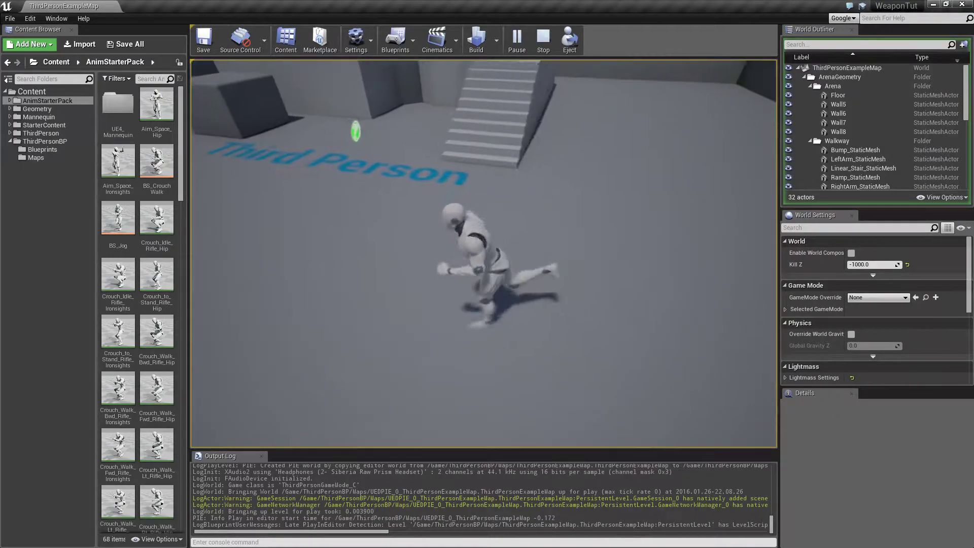
pyautogui.press('w')
pyautogui.press('Escape')
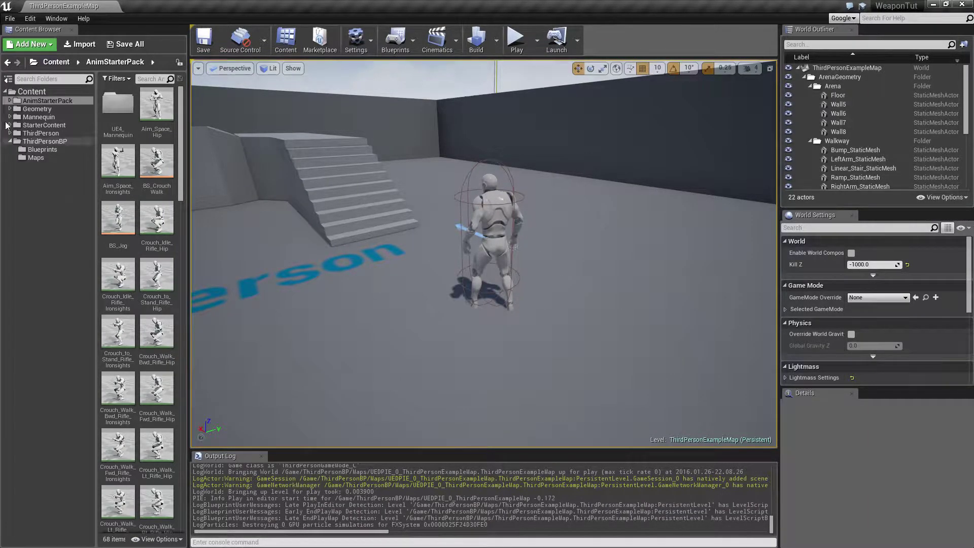
# Expand the AnimStarterPack folder and filter its assets by "idle".
pyautogui.click(10, 101)
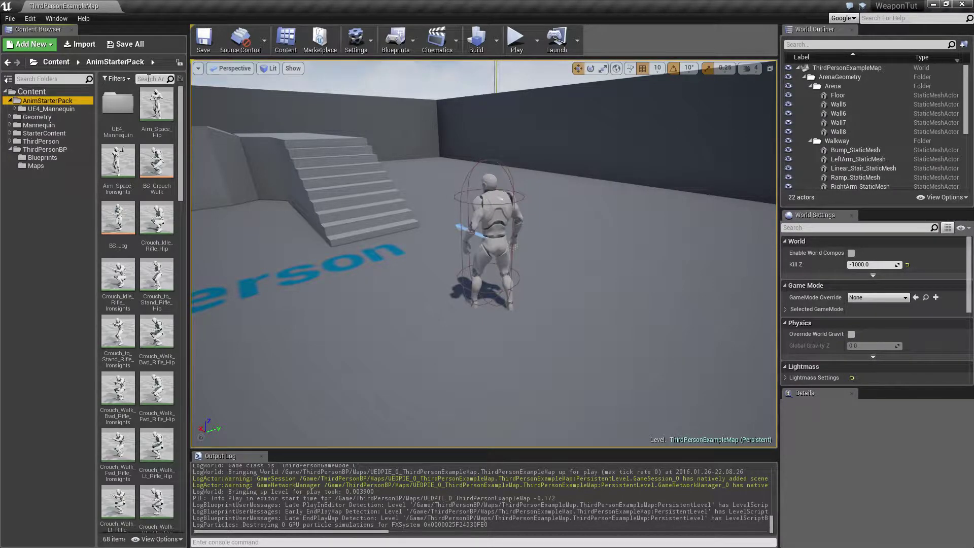
pyautogui.click(148, 79)
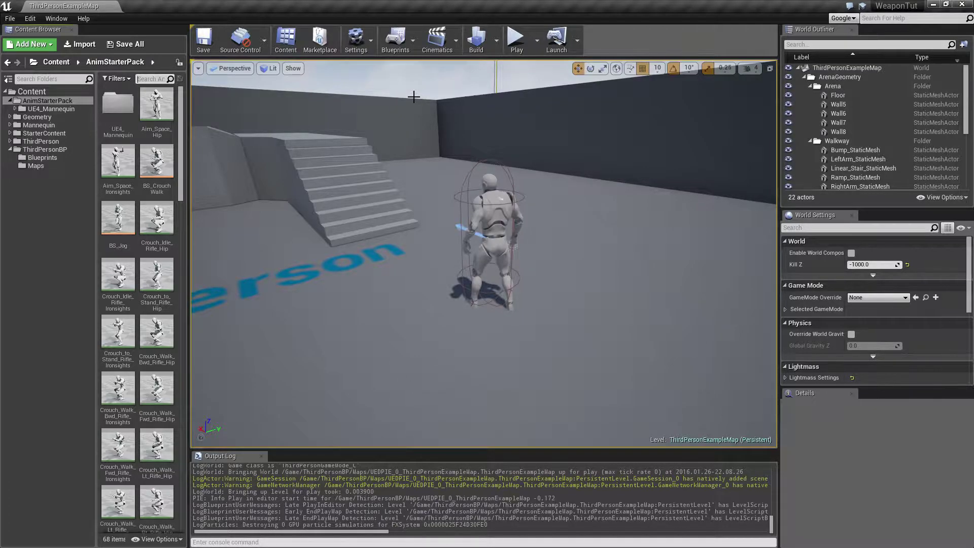
pyautogui.write('idle')
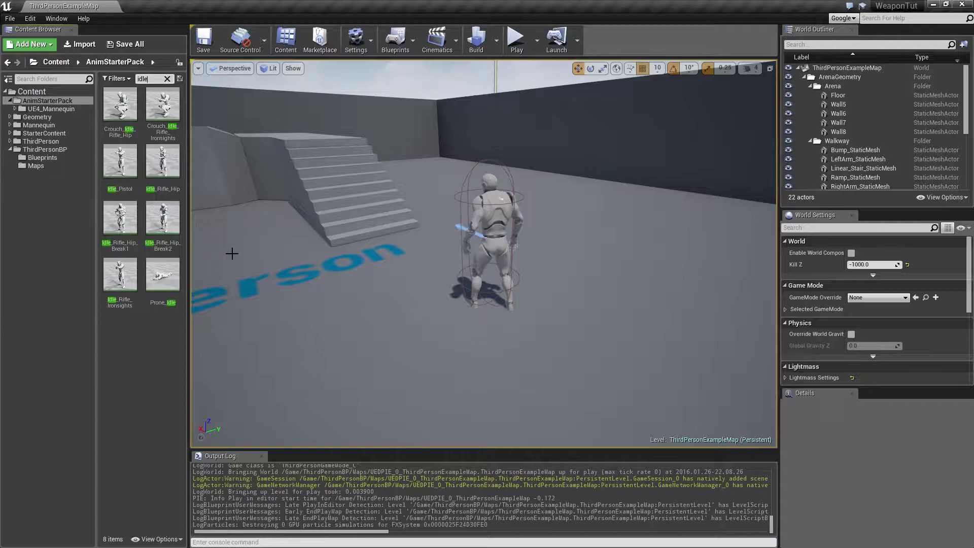
# Duplicate and retarget the Idle_Rifle_Ironsights animation to UE4_Mannequin_Skeleton, with Show Only Compatible Skeletons turned off.
pyautogui.click(131, 306)
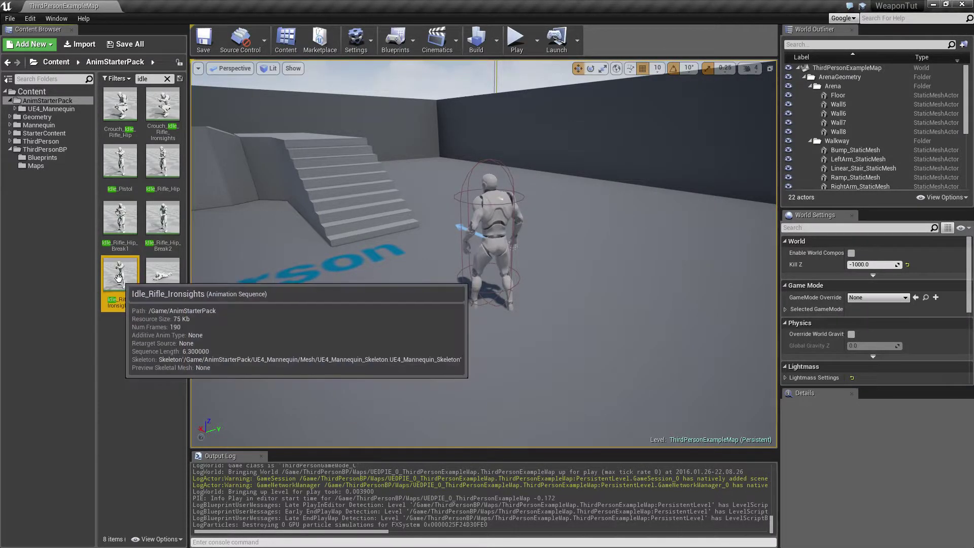
pyautogui.rightClick(118, 278)
pyautogui.moveTo(180, 325)
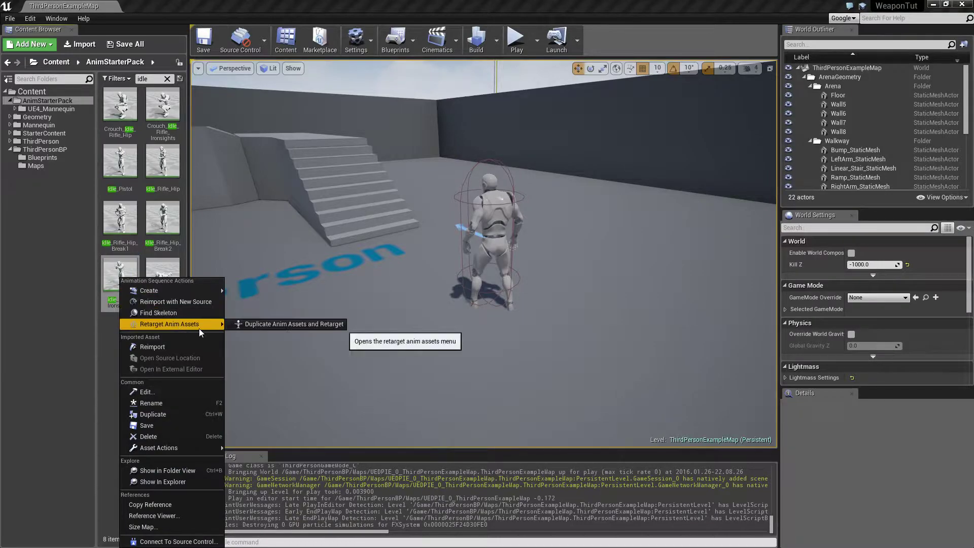
pyautogui.click(279, 328)
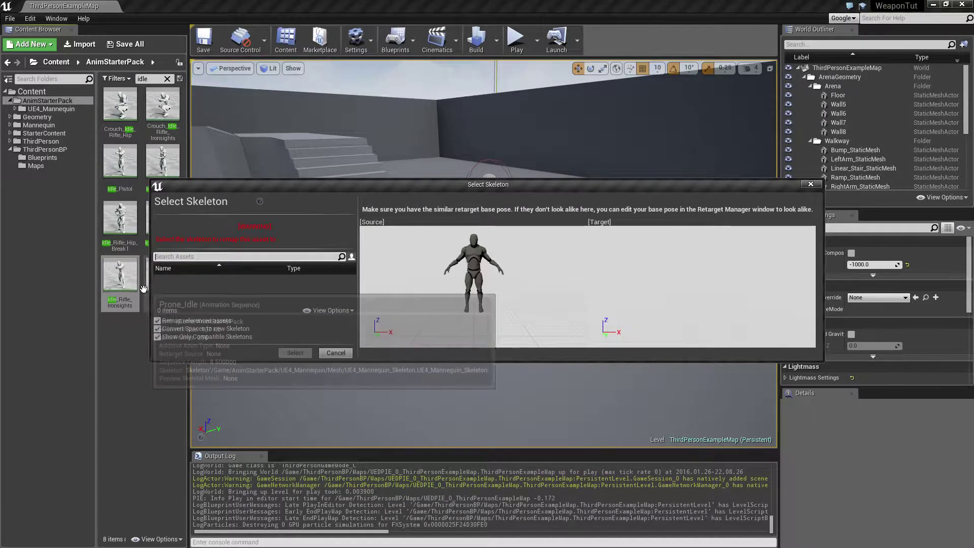
pyautogui.click(158, 337)
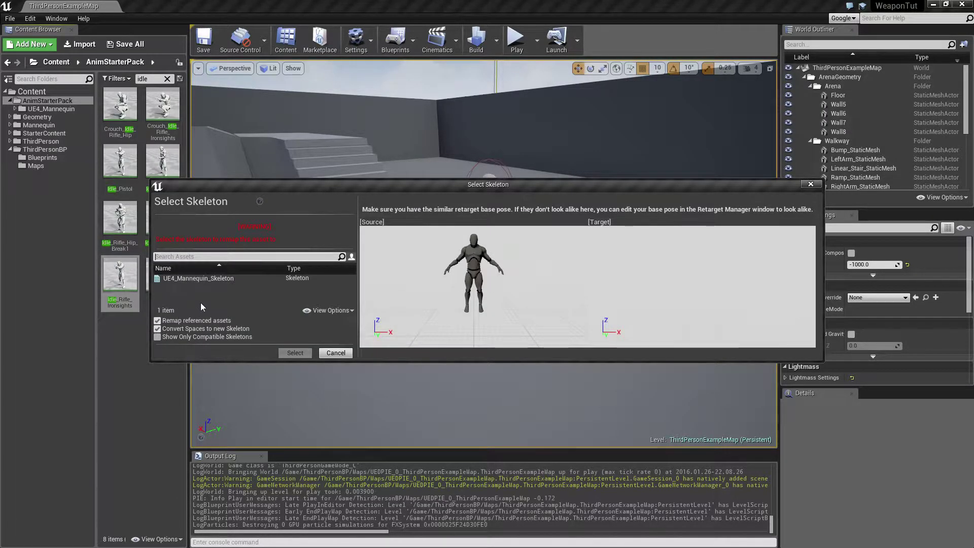
pyautogui.click(217, 278)
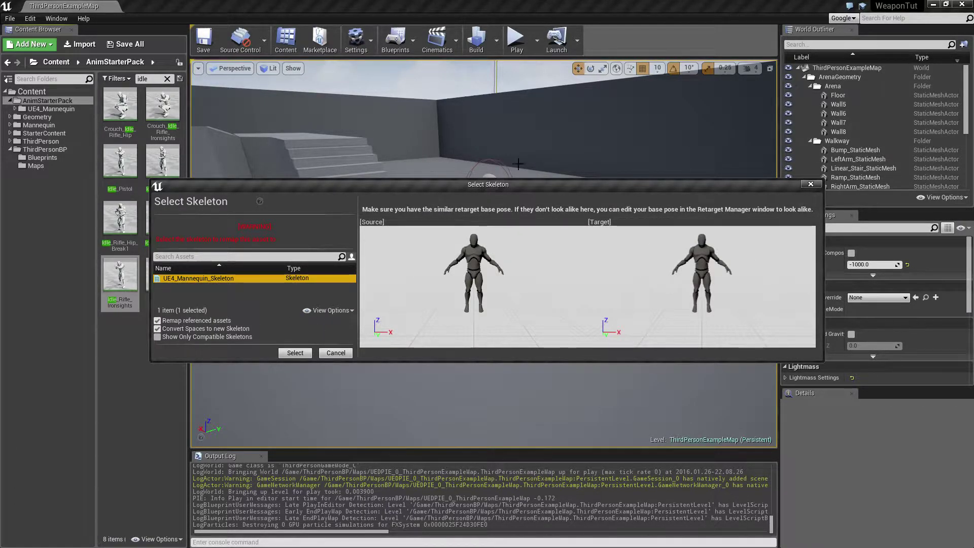
pyautogui.click(290, 354)
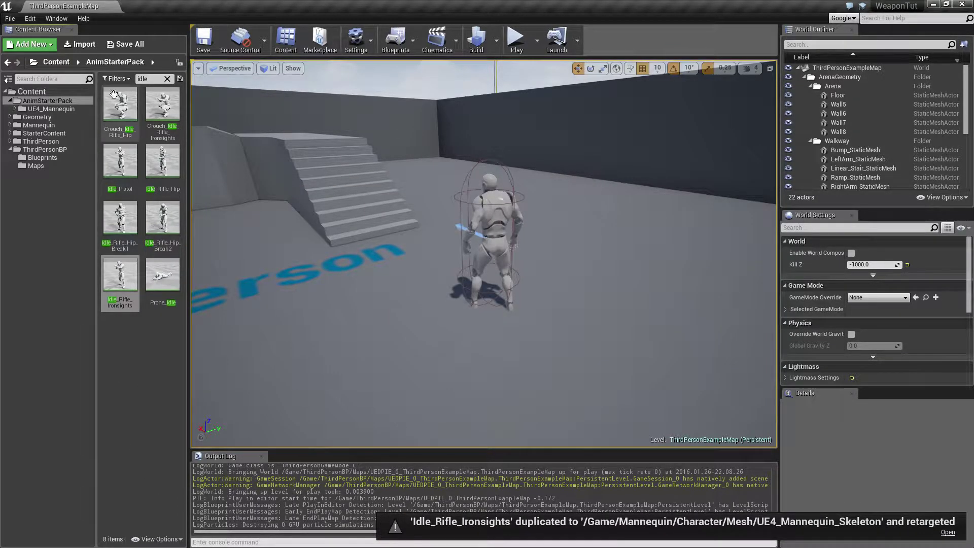
# Filter the assets by "equip" and duplicate and retarget Equip_Rifle_Standing to UE4_Mannequin_Skeleton, with Show Only Compatible Skeletons turned off.
pyautogui.click(147, 79)
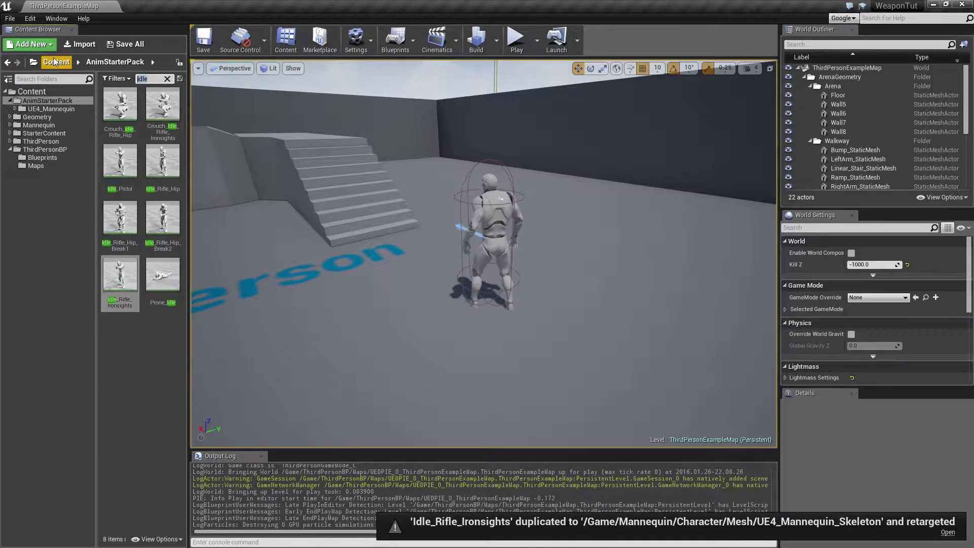
pyautogui.write('equip')
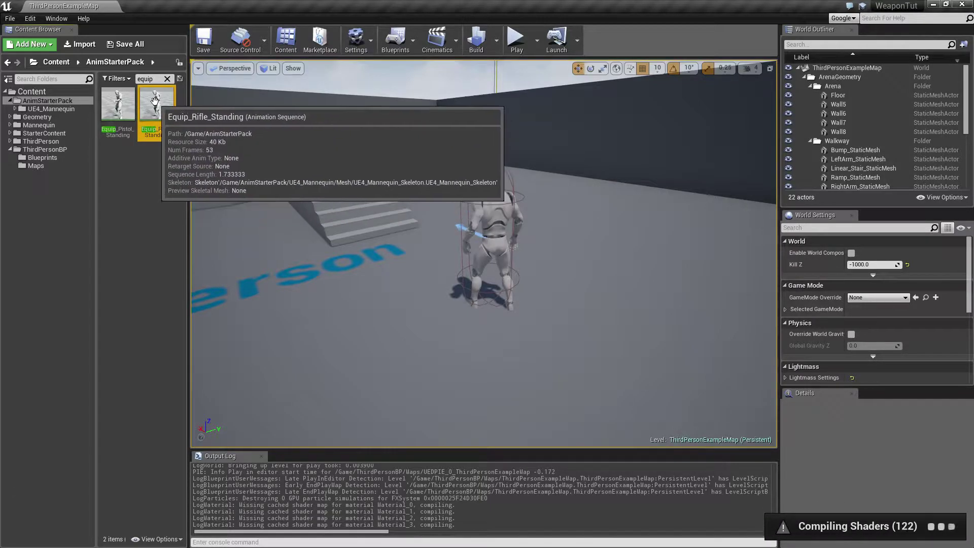
pyautogui.rightClick(156, 103)
pyautogui.moveTo(233, 150)
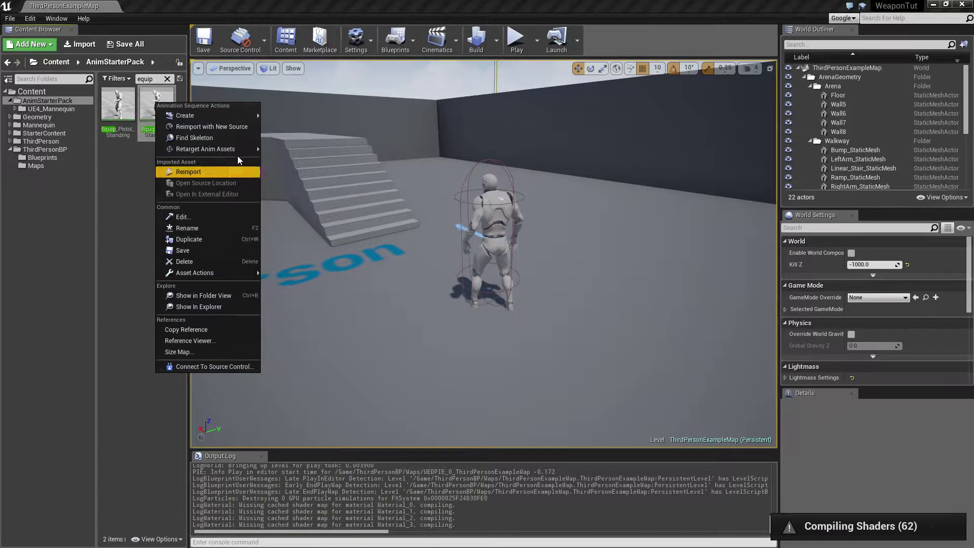
pyautogui.click(329, 149)
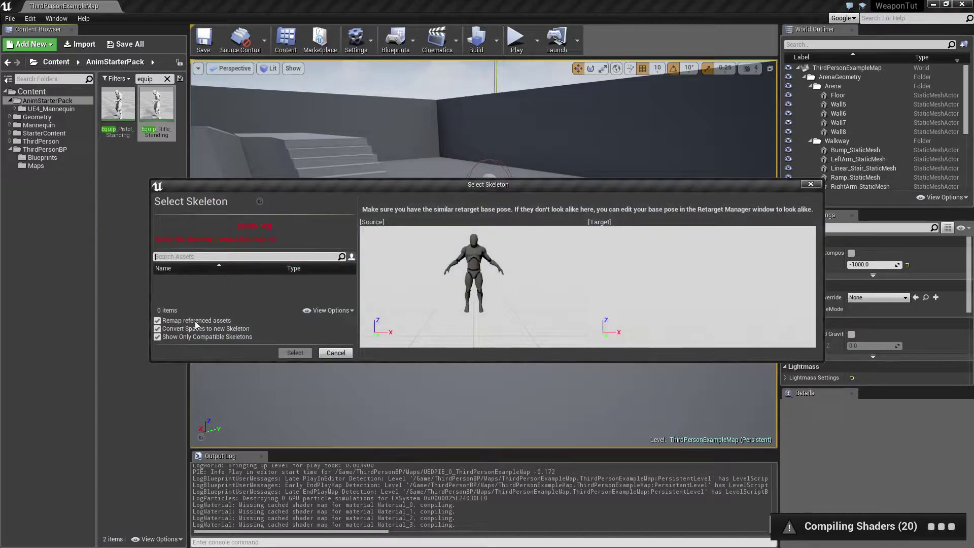
pyautogui.click(172, 338)
pyautogui.click(197, 278)
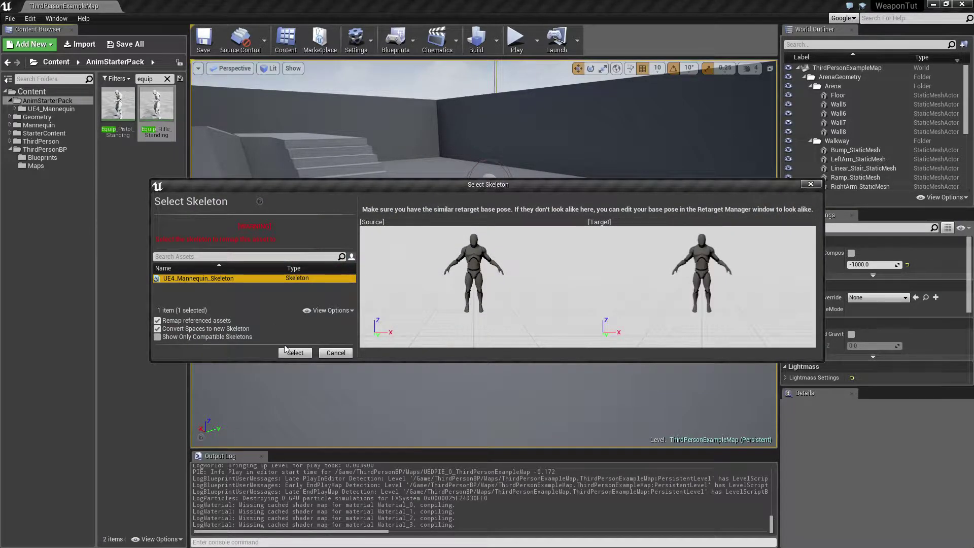
pyautogui.click(295, 354)
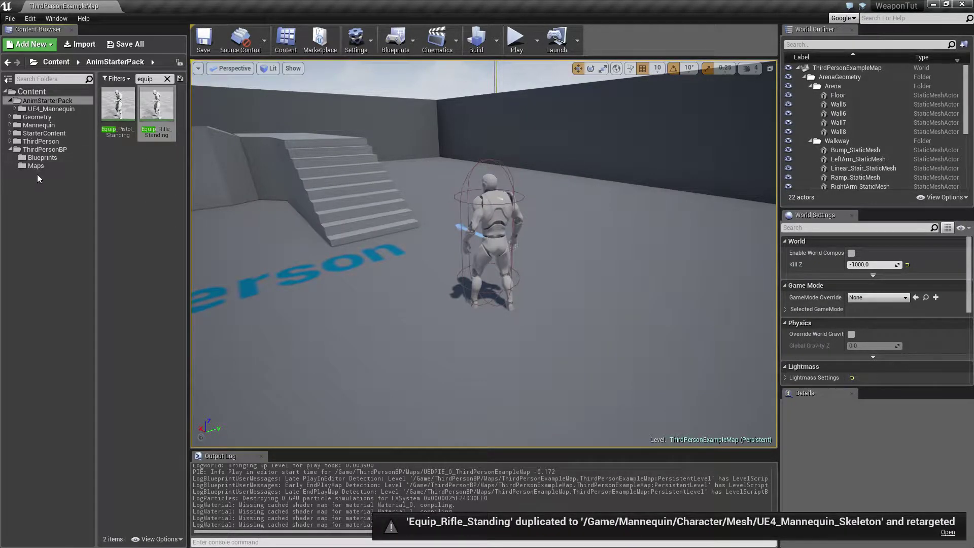
# Show all assets in the Mannequin/Character/Mesh folder with the asset search filter cleared.
pyautogui.click(10, 124)
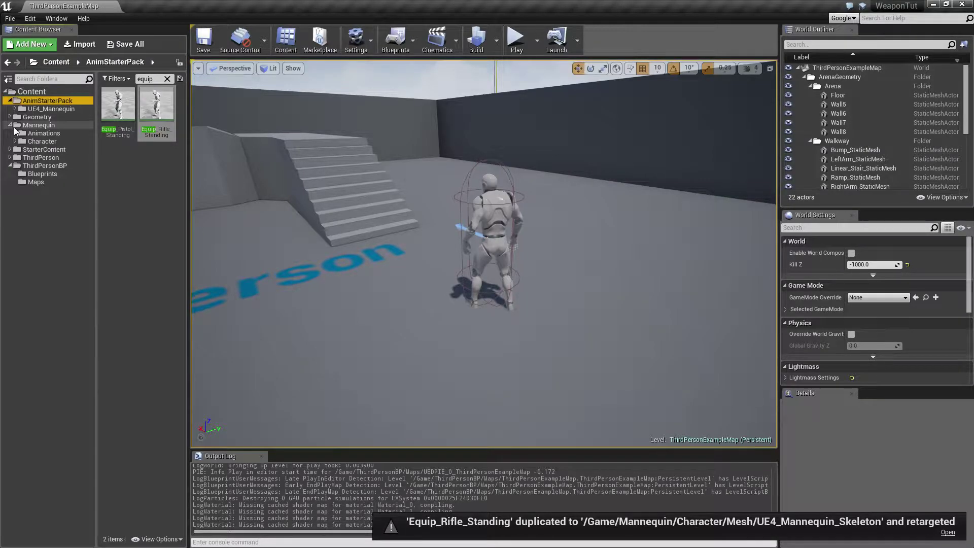
pyautogui.doubleClick(31, 142)
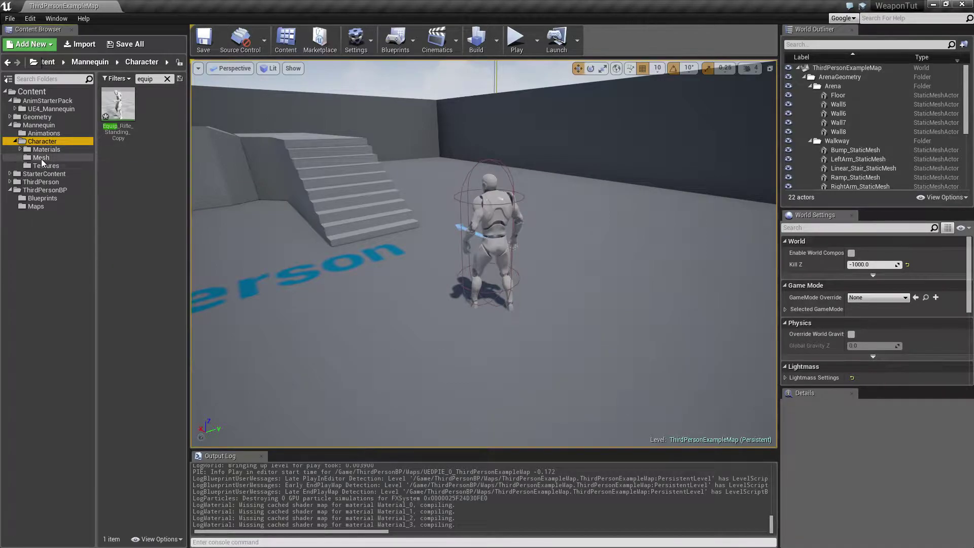
pyautogui.click(40, 157)
pyautogui.click(167, 79)
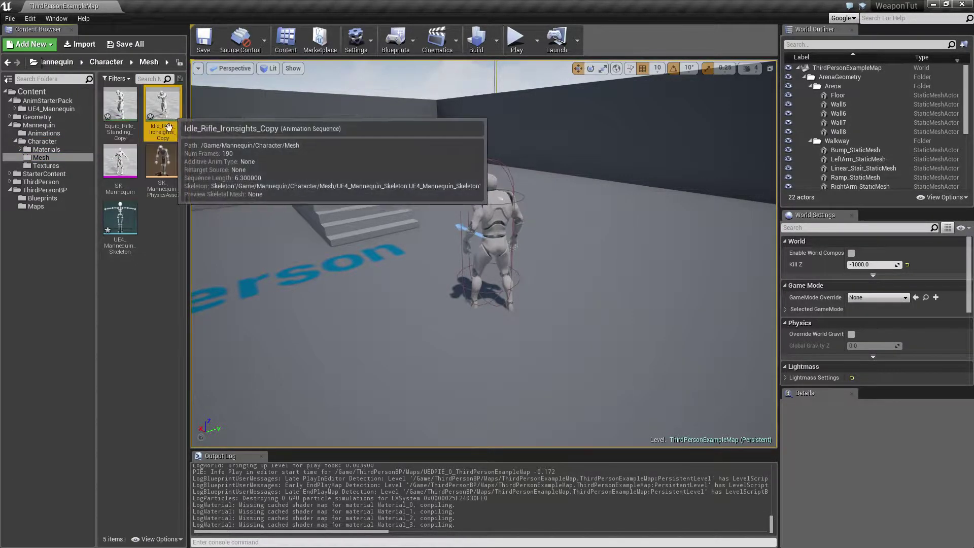
# Rename the two retargeted animation copies to Equip_Rifle_Standing and Idle_Rifle_Ironsights, removing their _Copy suffixes.
pyautogui.press('F2')
pyautogui.press('BackSpace')
pyautogui.press('Return')
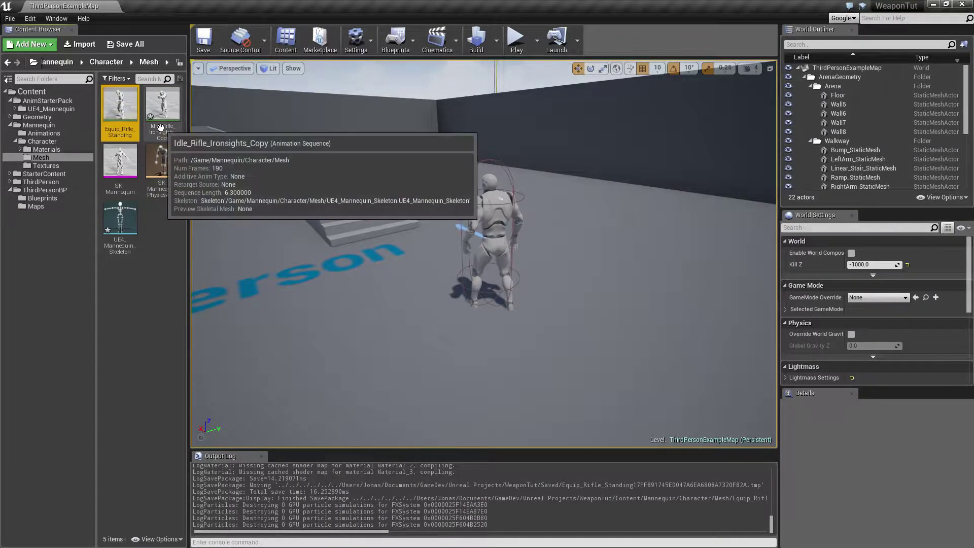
pyautogui.click(165, 133)
pyautogui.press('F2')
pyautogui.press('BackSpace')
pyautogui.press('Return')
# Save all modified project content, including both mannequin skeletons and every other listed file.
pyautogui.hotkey('ctrl', 'shift', 's')
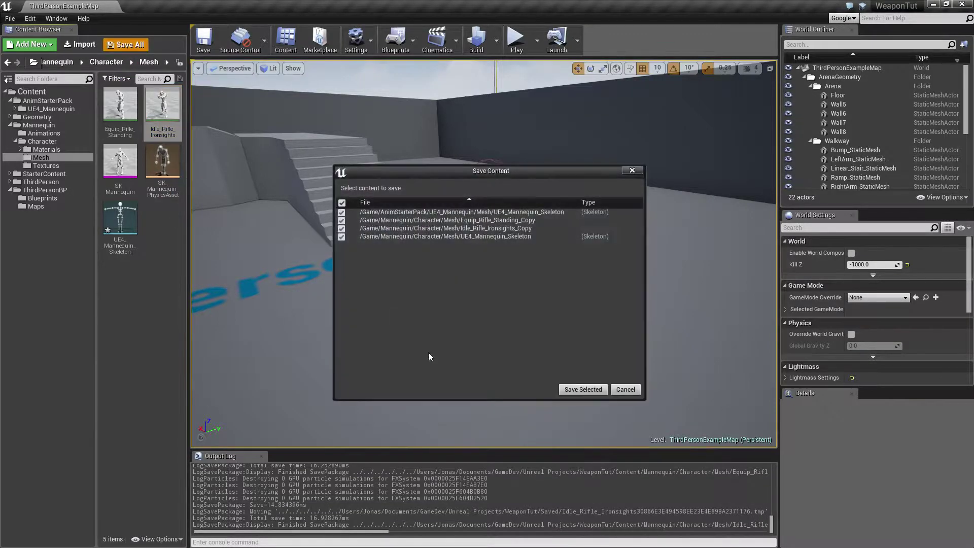
pyautogui.click(574, 389)
pyautogui.click(153, 301)
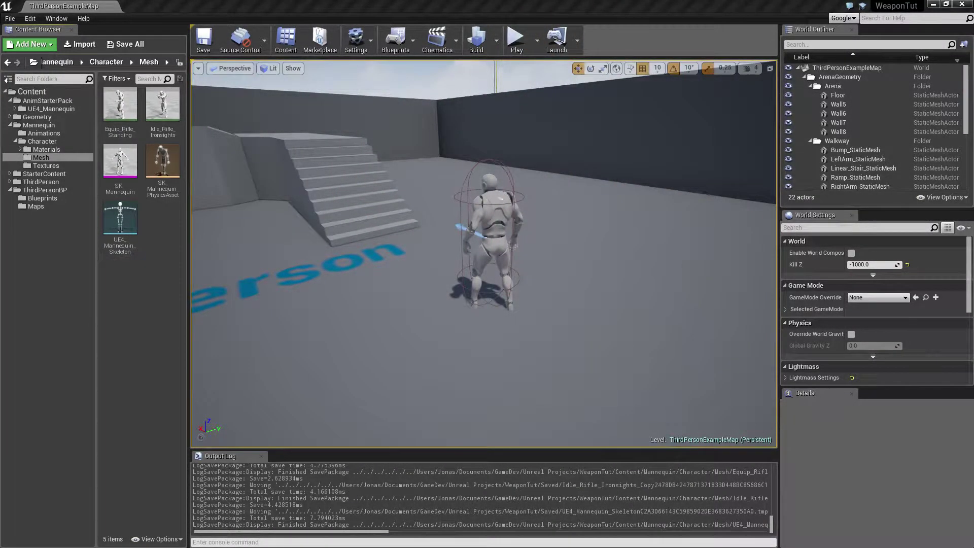
# Switch to File Explorer, examine the desktop's weapontut folder and its M4A1 zip archive, and select M4A1.FBX in the tex subfolder.
pyautogui.moveTo(1, 107); pyautogui.dragTo(542, 116)
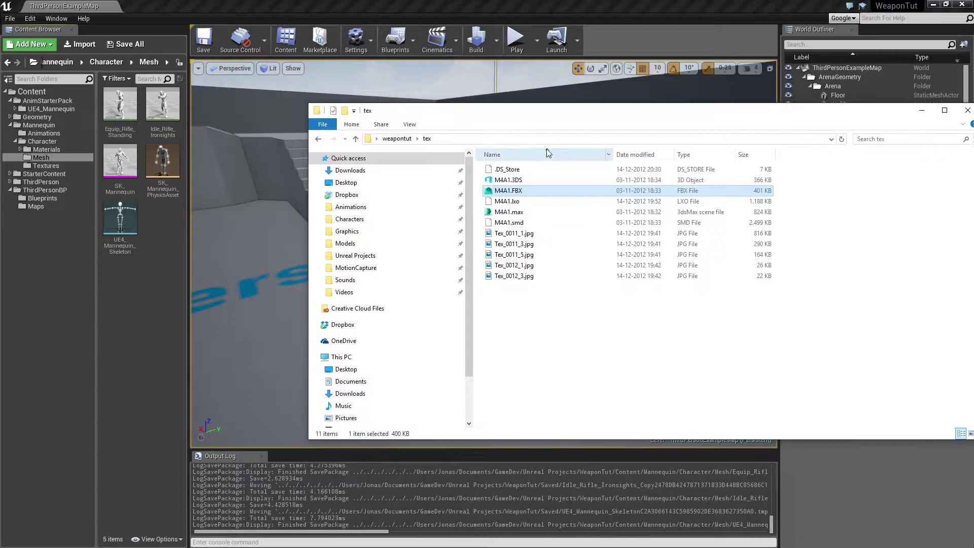
pyautogui.click(396, 138)
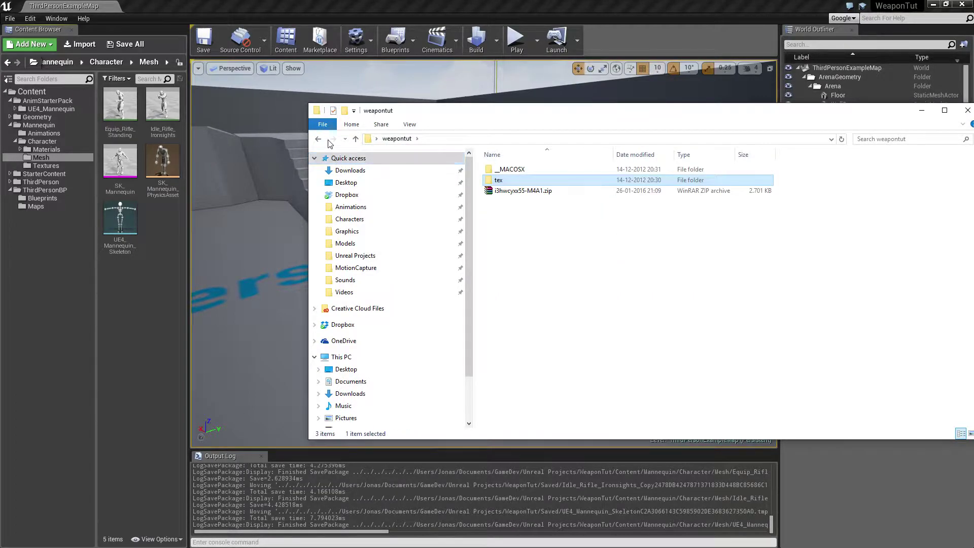
pyautogui.click(319, 140)
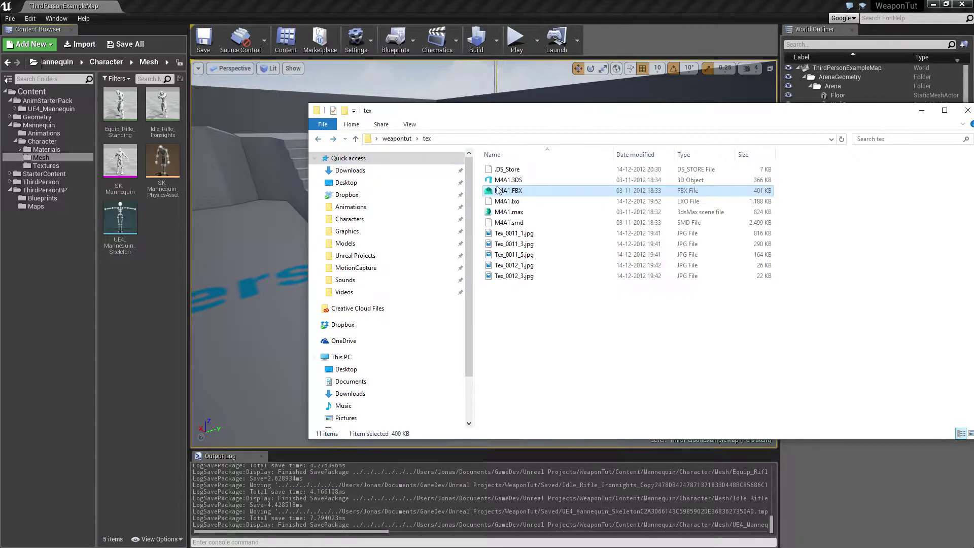
pyautogui.click(388, 138)
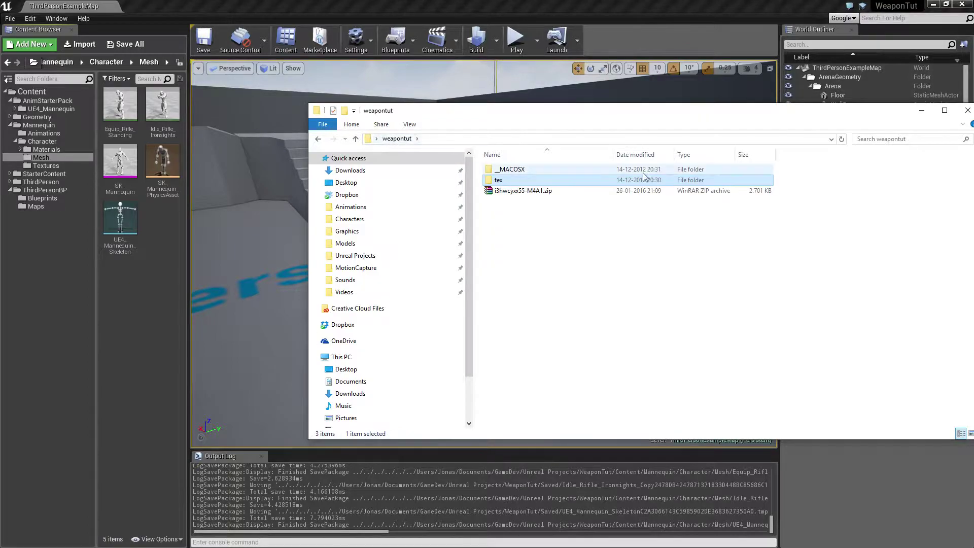
pyautogui.click(357, 139)
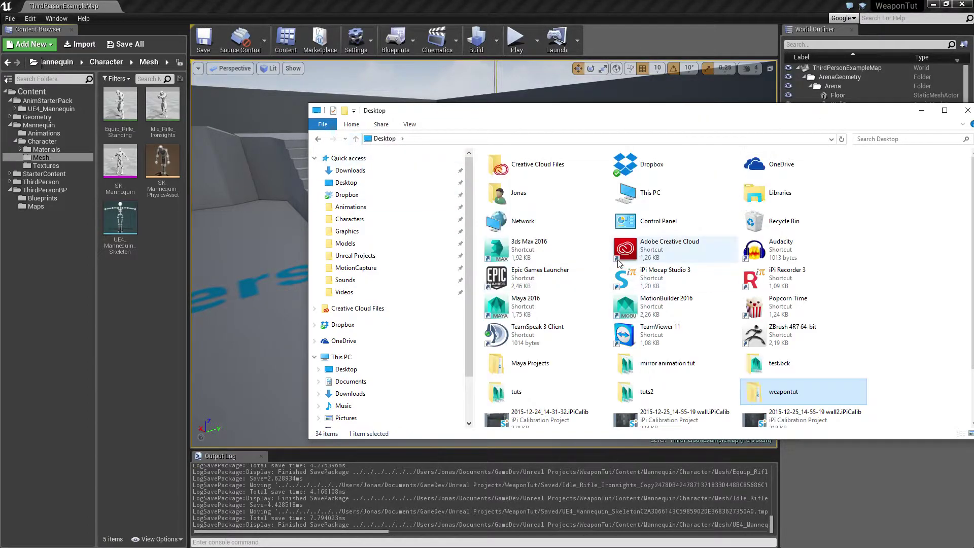
pyautogui.doubleClick(773, 392)
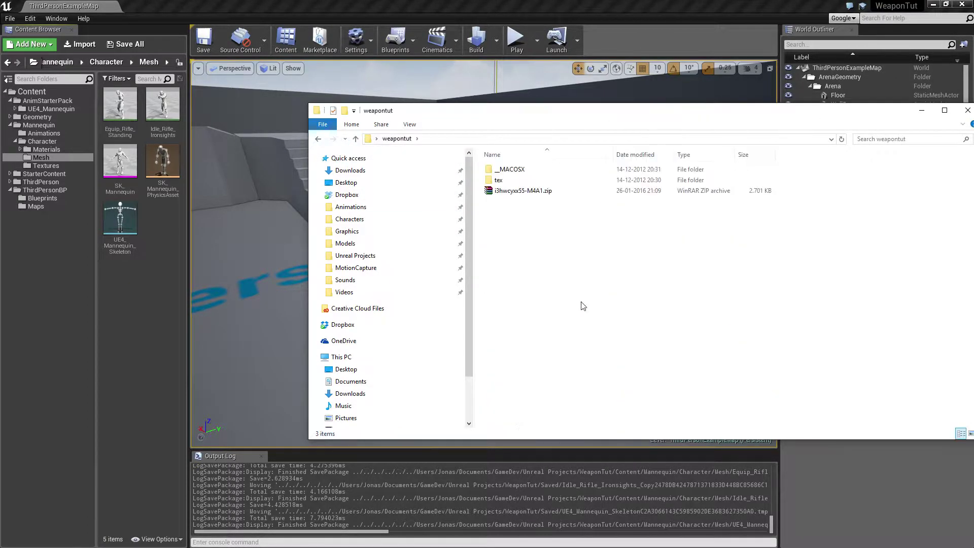
pyautogui.click(525, 193)
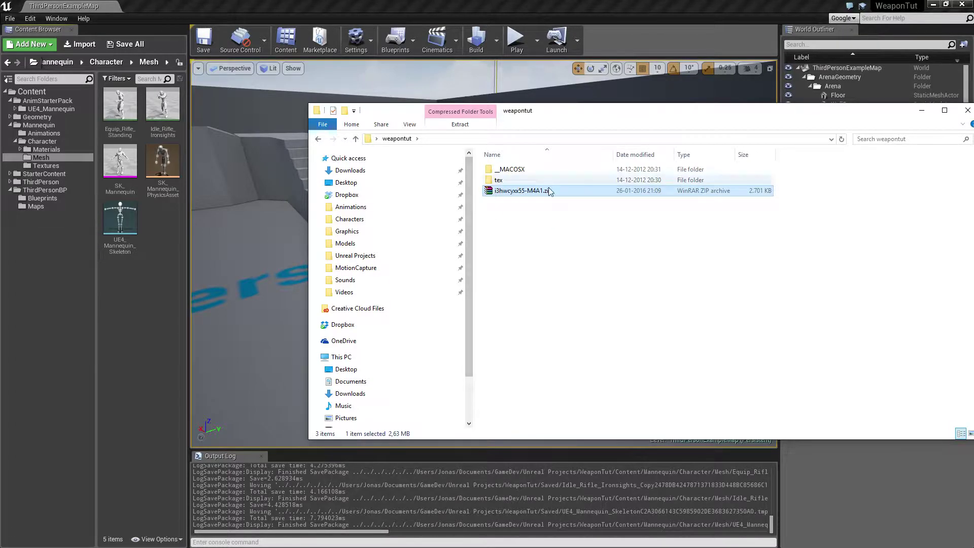
pyautogui.doubleClick(499, 182)
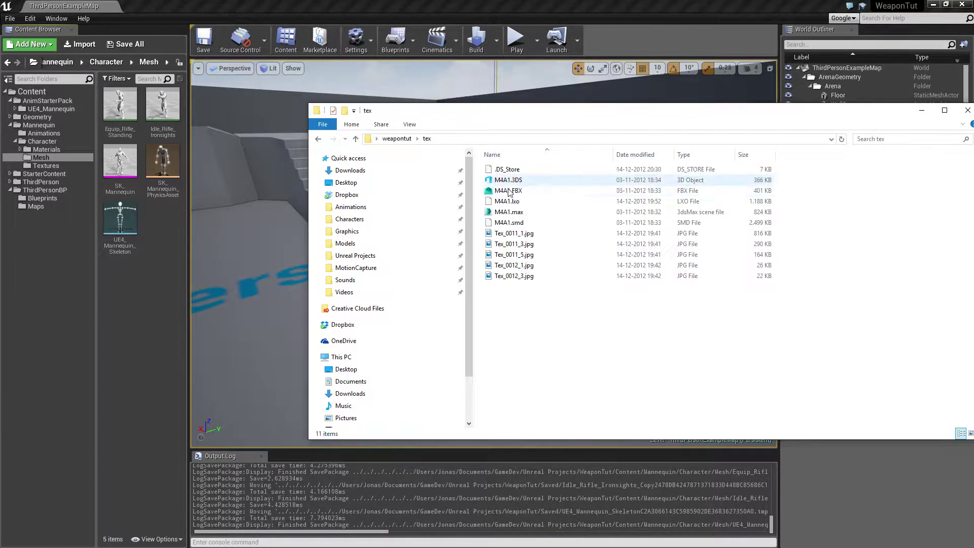
pyautogui.click(526, 192)
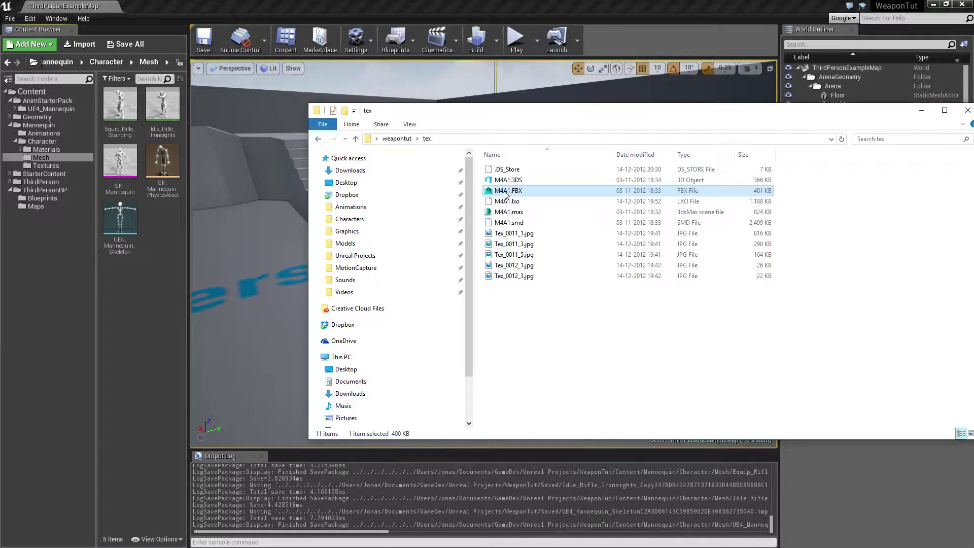
# Return to the Unreal Editor and create a folder named Weapon directly under Content.
pyautogui.click(39, 160)
pyautogui.click(32, 91)
pyautogui.rightClick(33, 92)
pyautogui.click(76, 99)
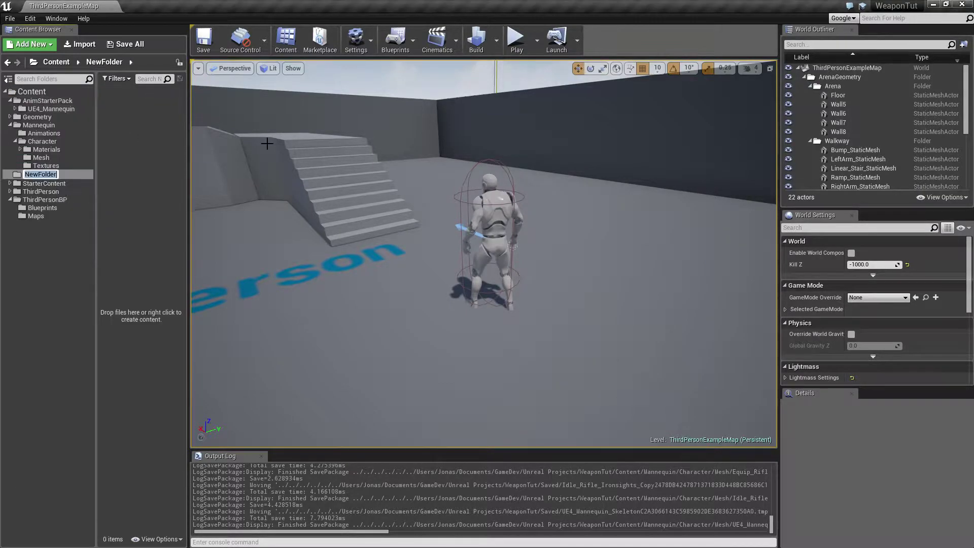
pyautogui.write('Weapon')
pyautogui.press('Return')
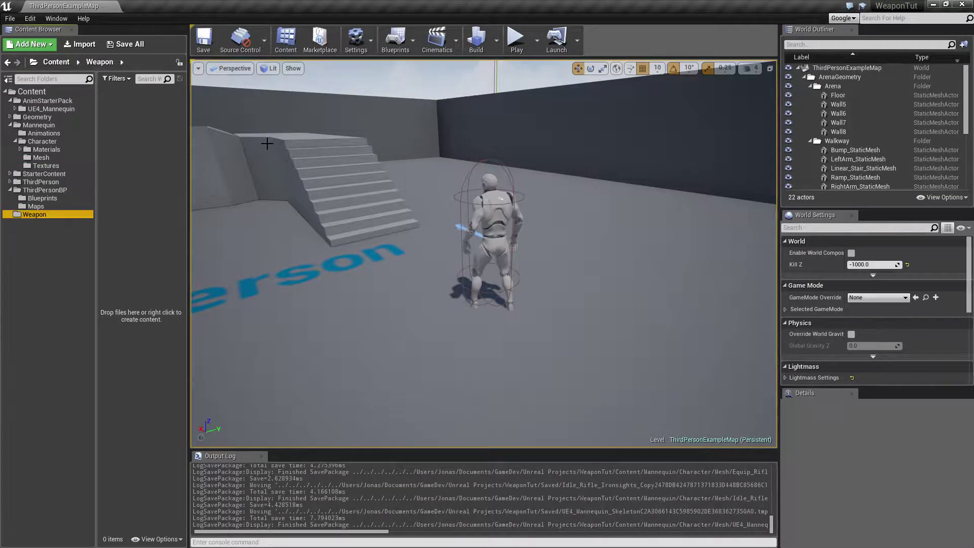
# Import M4A1.FBX from File Explorer into the Weapon folder with Import Materials and Import Textures turned off, and close the message log.
pyautogui.hotkey('alt', 'Tab')
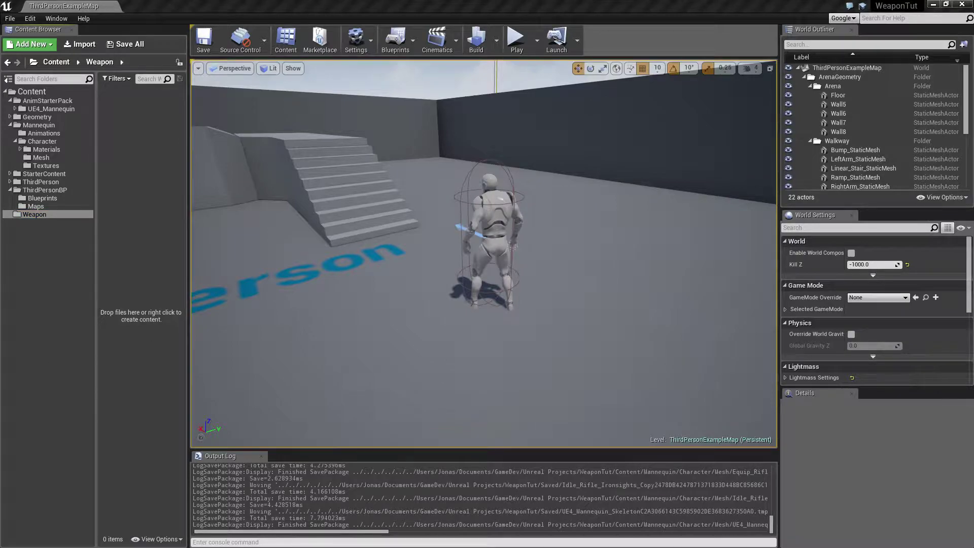
pyautogui.hotkey('alt', 'Tab')
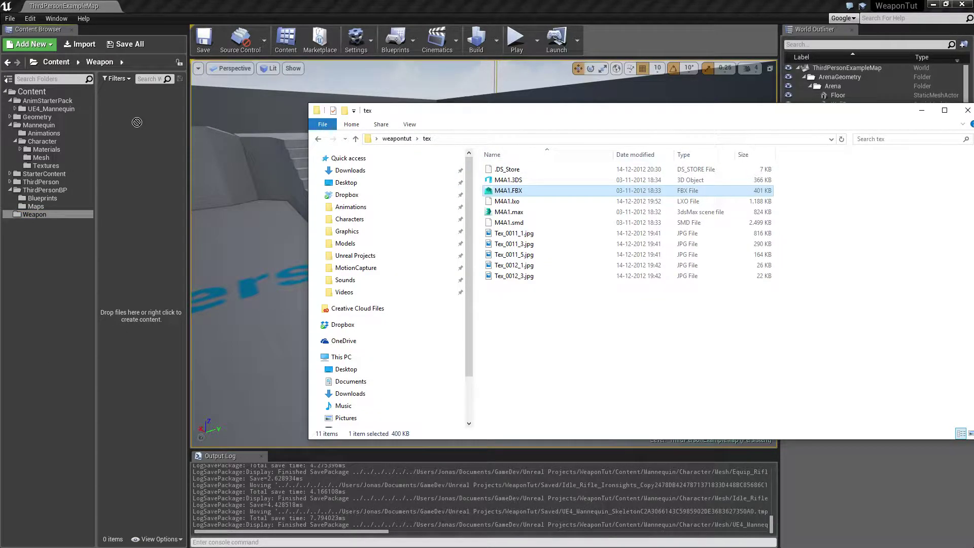
pyautogui.moveTo(136, 124); pyautogui.dragTo(136, 190)
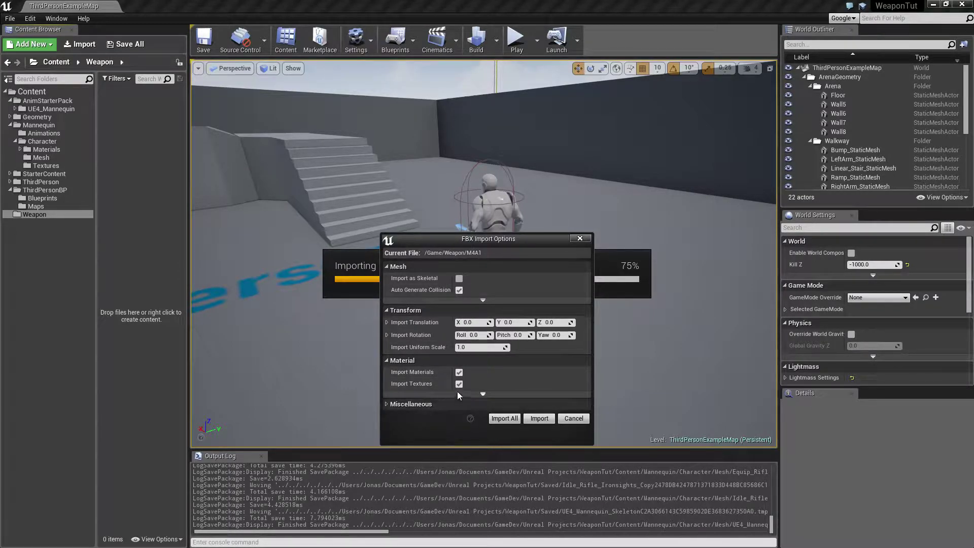
pyautogui.click(460, 372)
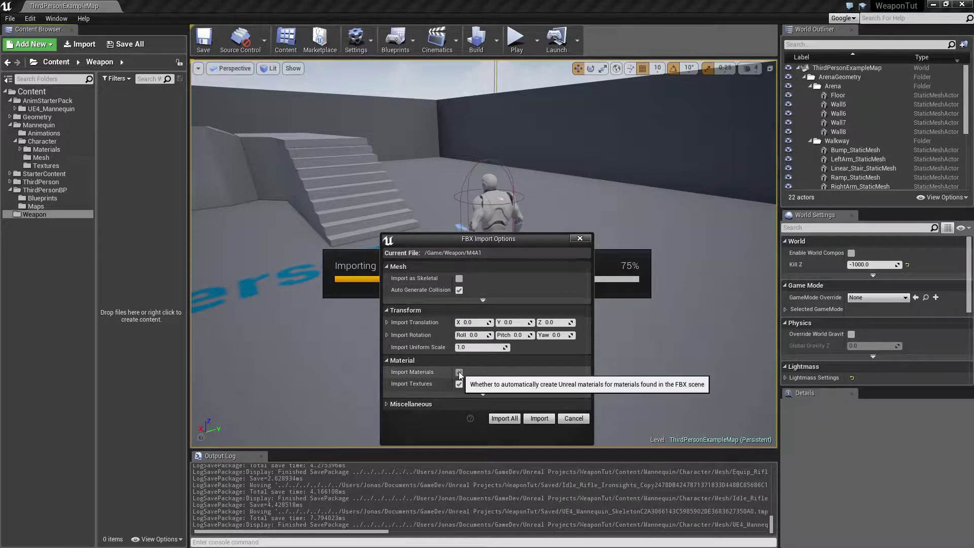
pyautogui.click(459, 383)
pyautogui.click(538, 419)
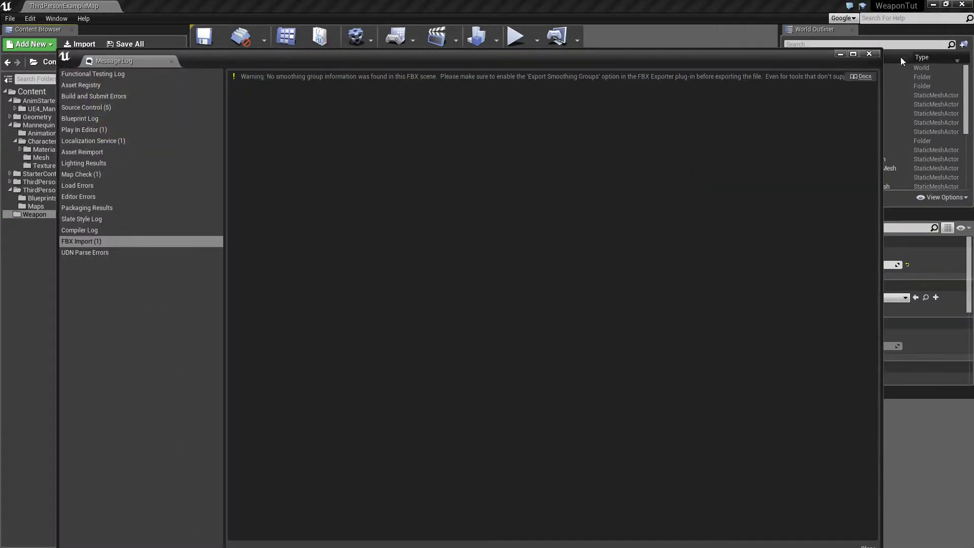
pyautogui.click(870, 54)
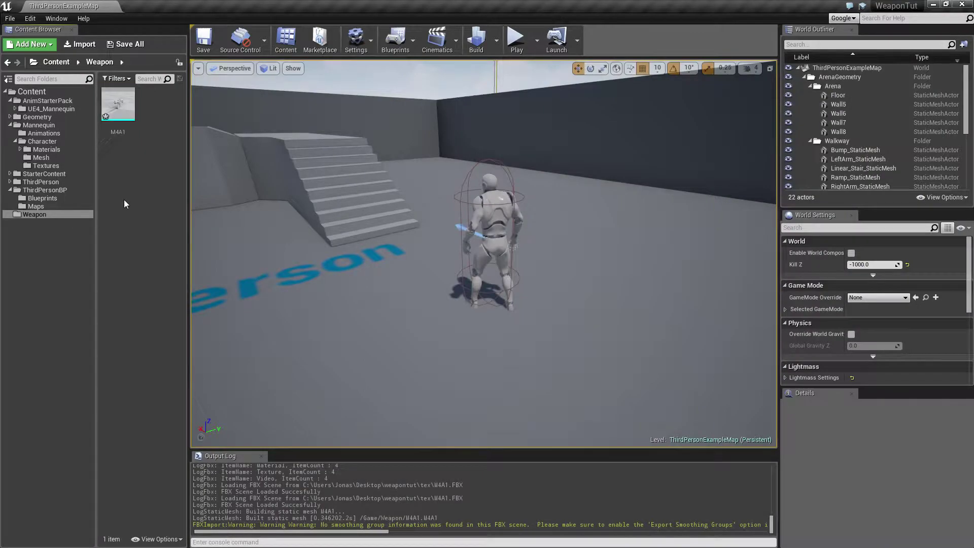
# Open the M4A1 static mesh, inspect the weapon model up close, and close its editor.
pyautogui.doubleClick(118, 105)
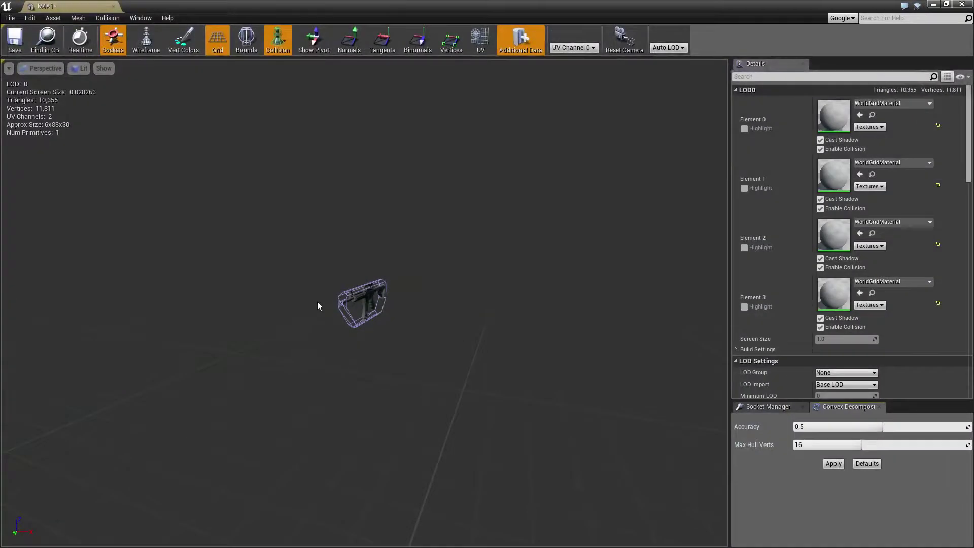
pyautogui.scroll(10, 336, 293)
pyautogui.scroll(-10, 343, 280)
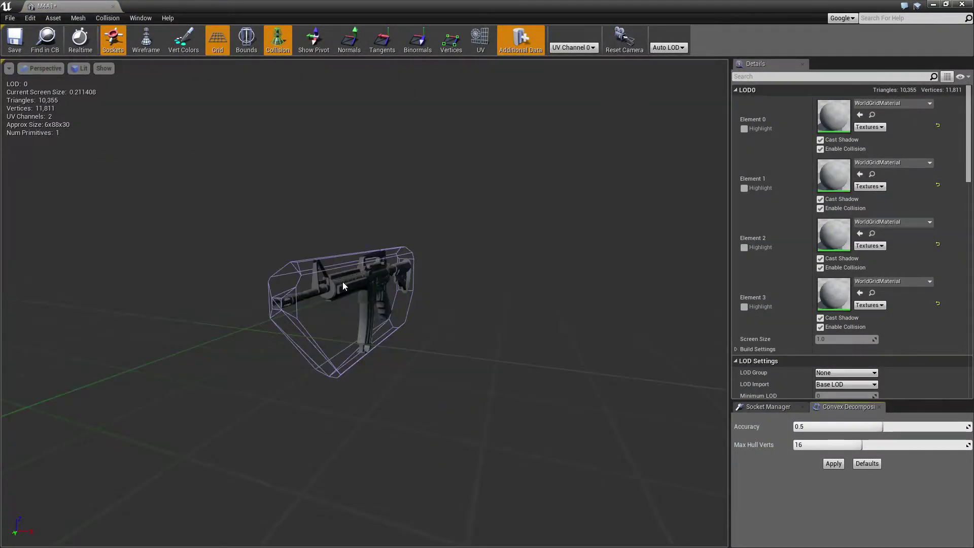
pyautogui.moveTo(348, 281); pyautogui.dragTo(373, 259)
pyautogui.click(115, 7)
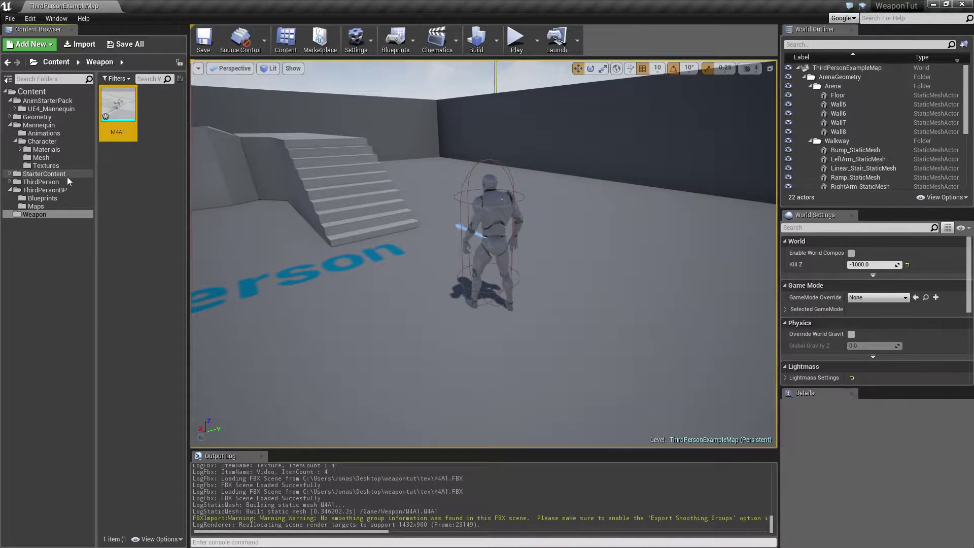
# Create a subfolder named Combat inside the Mannequin/Animations folder.
pyautogui.click(41, 157)
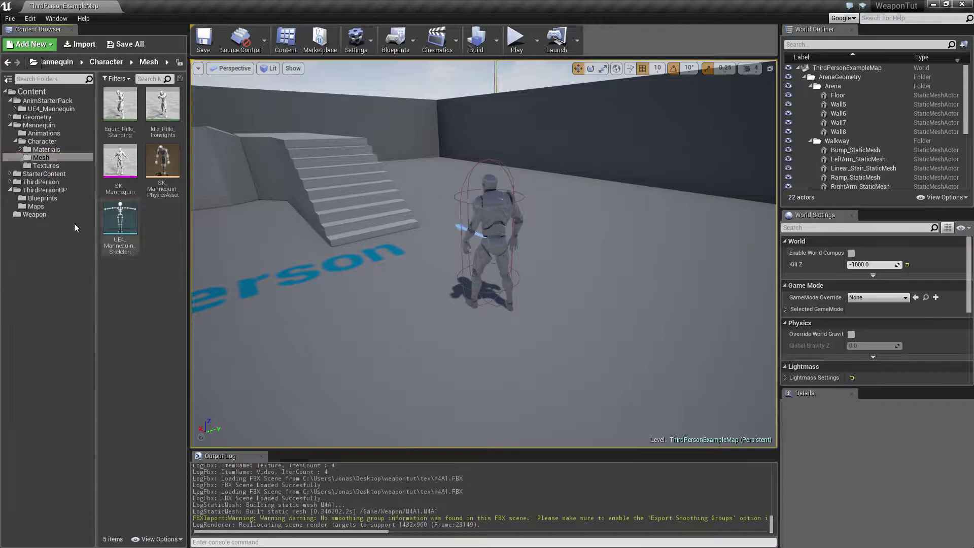
pyautogui.click(39, 133)
pyautogui.click(40, 127)
pyautogui.click(40, 134)
pyautogui.rightClick(40, 134)
pyautogui.click(76, 136)
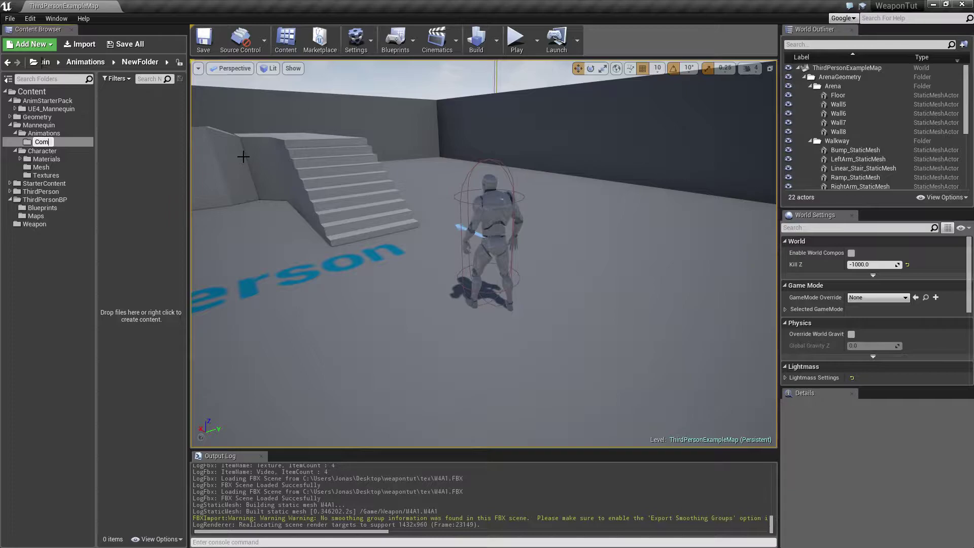
pyautogui.press('Return')
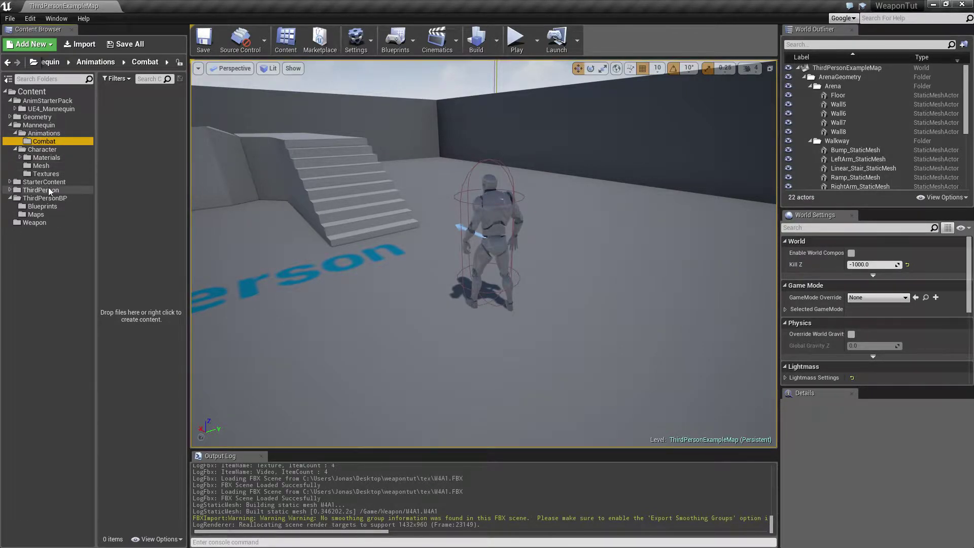
# Move Equip_Rifle_Standing and Idle_Rifle_Ironsights from the Character/Mesh folder into the Animations/Combat folder.
pyautogui.click(41, 166)
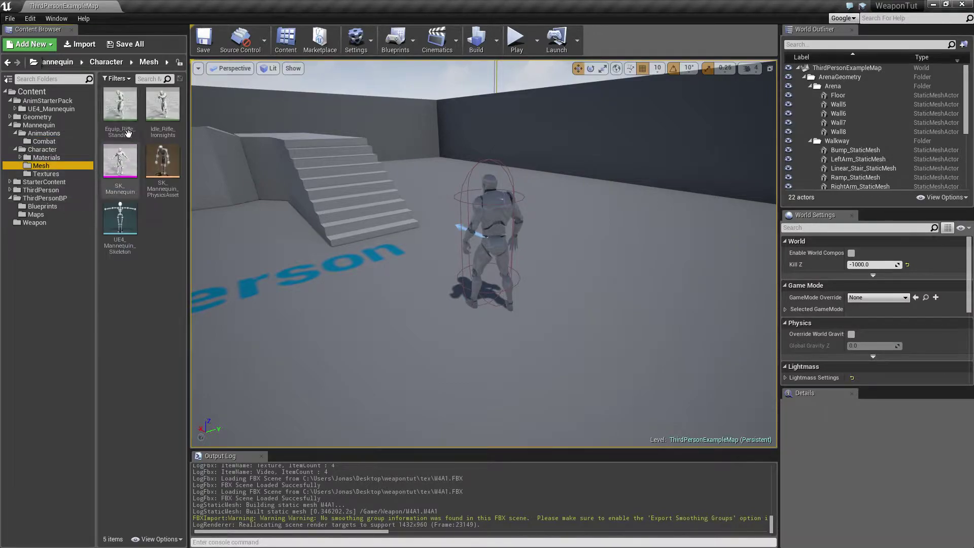
pyautogui.keyDown('ctrl'); pyautogui.click(160, 109); pyautogui.keyUp('ctrl')
pyautogui.moveTo(119, 108); pyautogui.dragTo(43, 145)
pyautogui.click(54, 163)
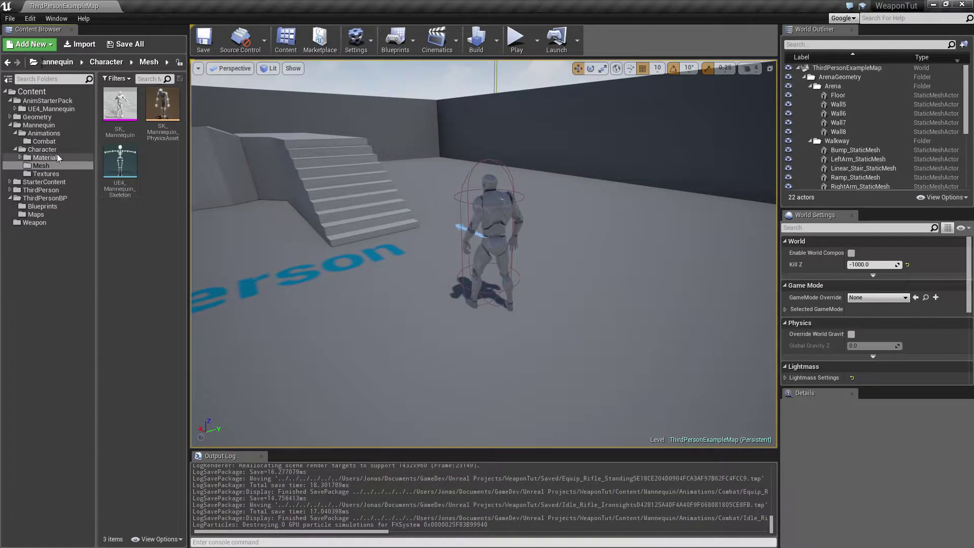
# Open the Idle_Rifle_Ironsights animation from the Combat folder and pause its playback to view the mannequin's aiming pose from the side.
pyautogui.click(42, 142)
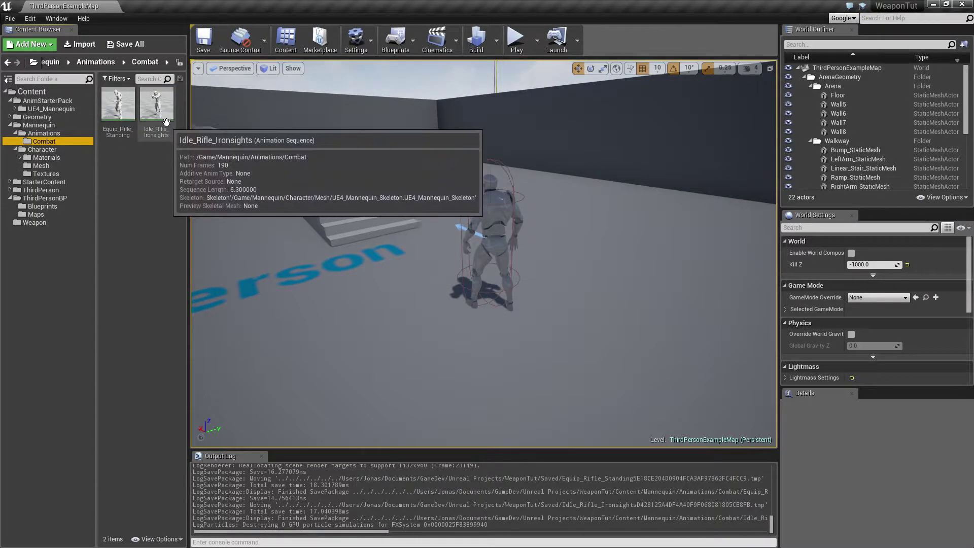
pyautogui.doubleClick(157, 105)
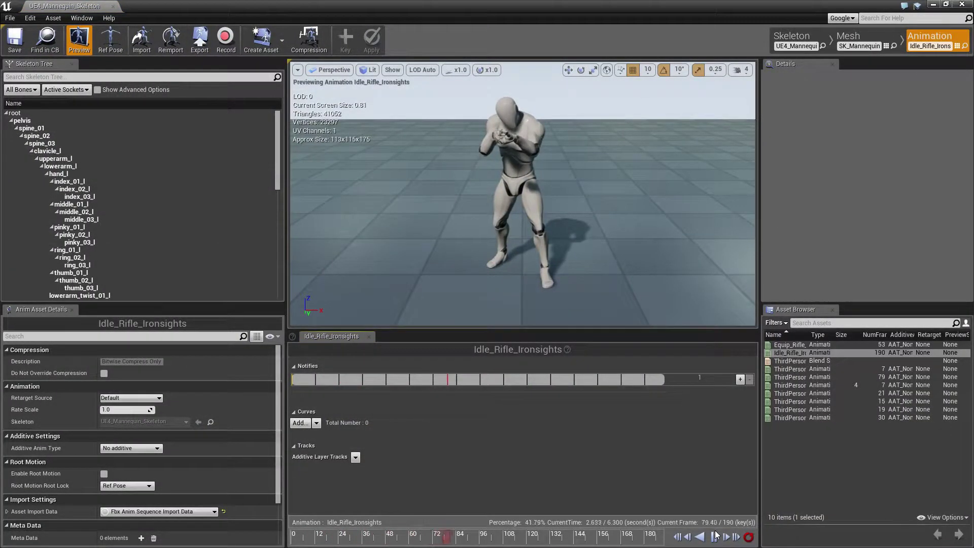
pyautogui.moveTo(406, 220); pyautogui.dragTo(589, 218, button='right')
pyautogui.press('a')
pyautogui.press('w')
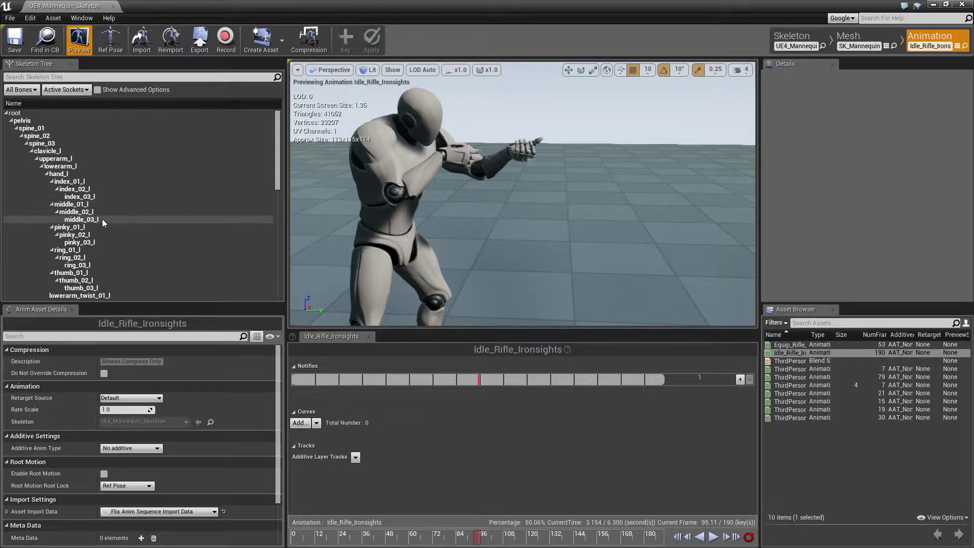
# Add a socket to the hand_r bone in the skeleton and name it weaponSocket.
pyautogui.scroll(-3, 109, 256)
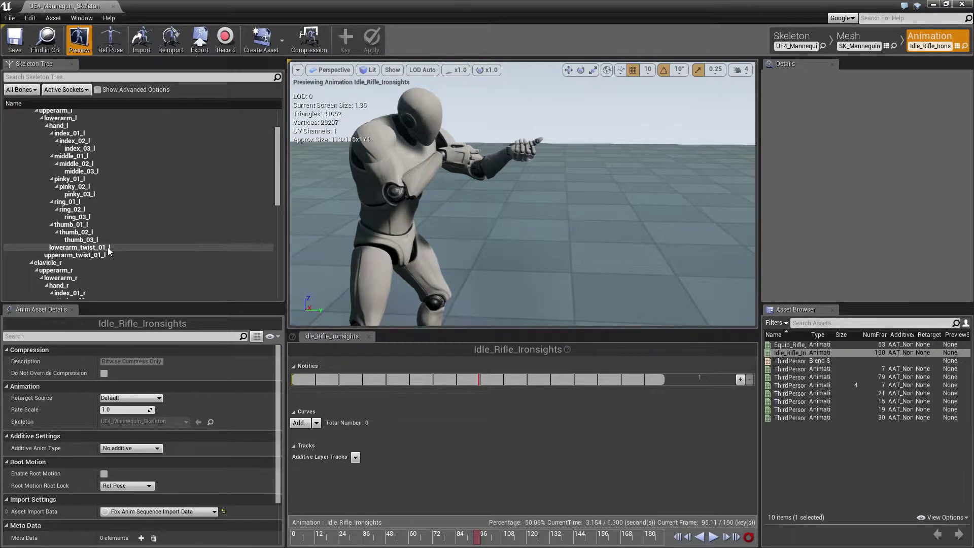
pyautogui.scroll(-3, 105, 254)
pyautogui.click(61, 205)
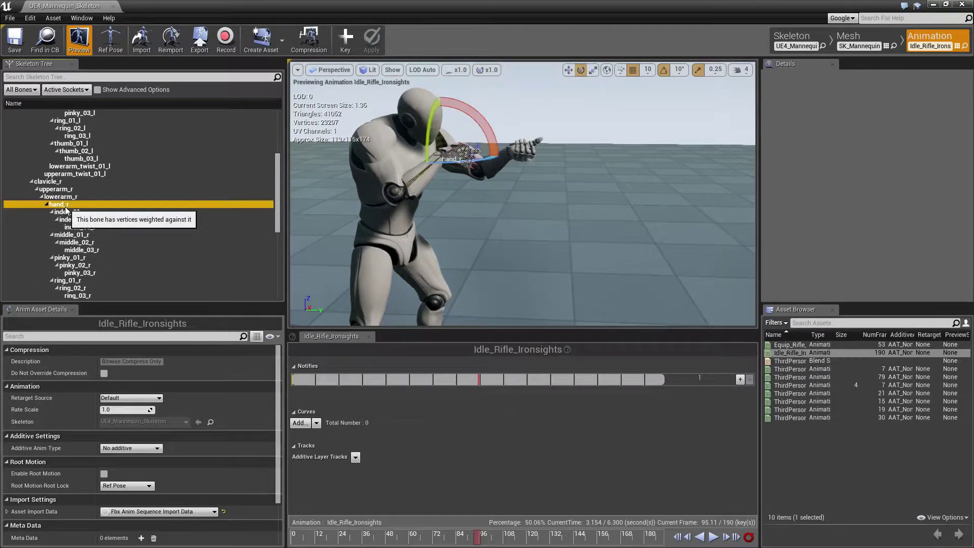
pyautogui.rightClick(65, 207)
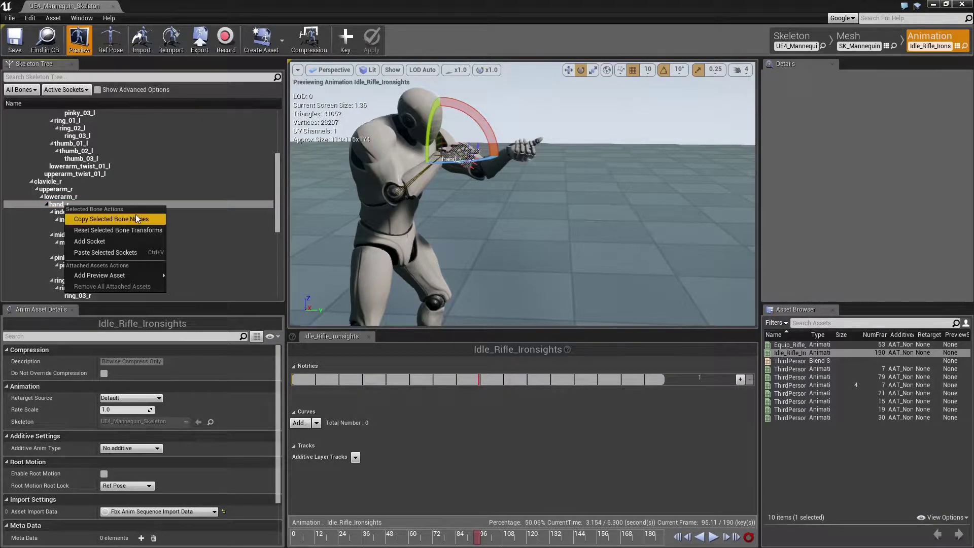
pyautogui.click(99, 242)
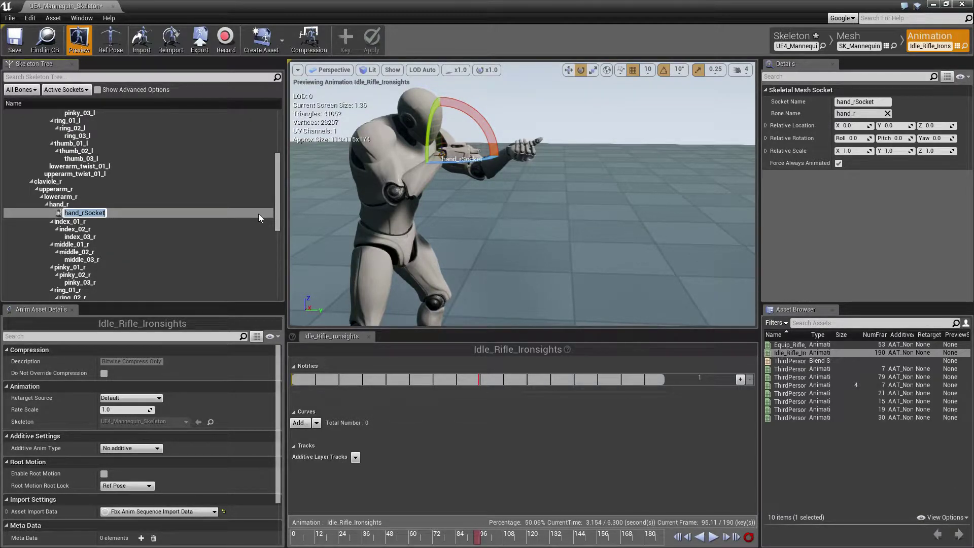
pyautogui.write('weaponsocSocket')
pyautogui.press('Return')
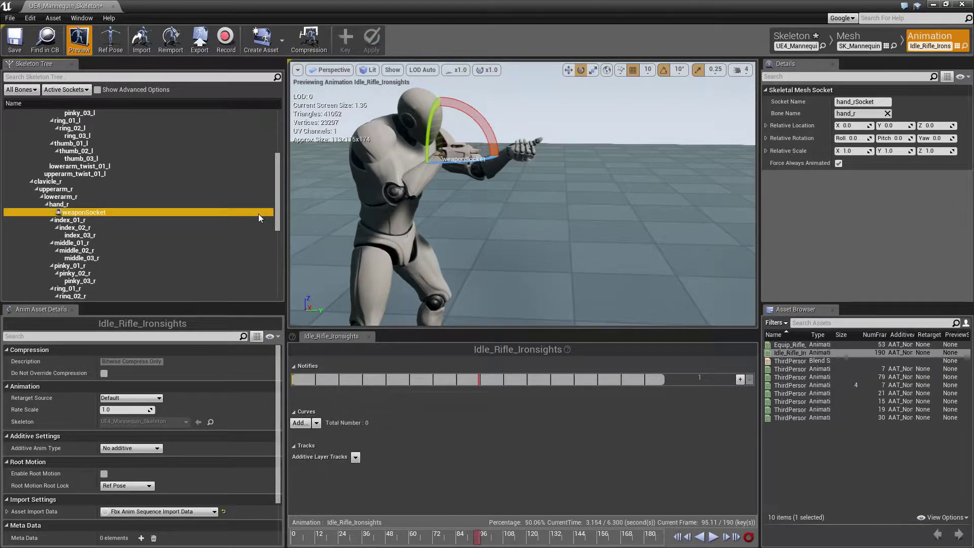
# Attach the M4A1 mesh to weaponSocket as a preview asset.
pyautogui.rightClick(76, 216)
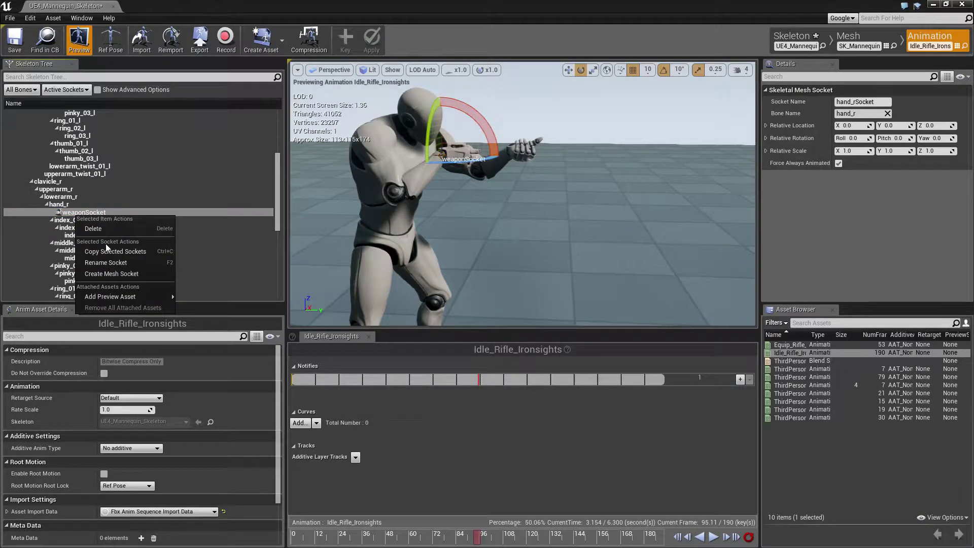
pyautogui.moveTo(112, 299)
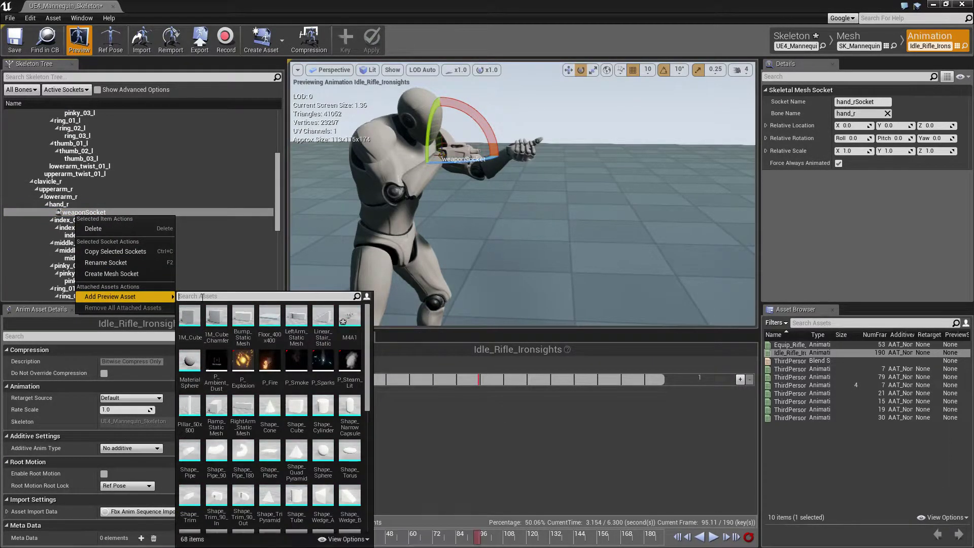
pyautogui.write('m4a1')
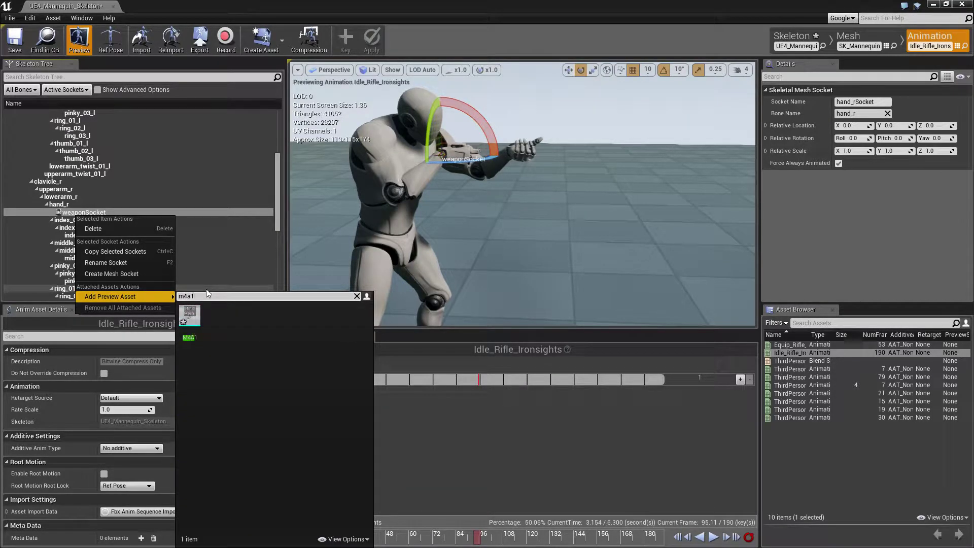
pyautogui.click(189, 317)
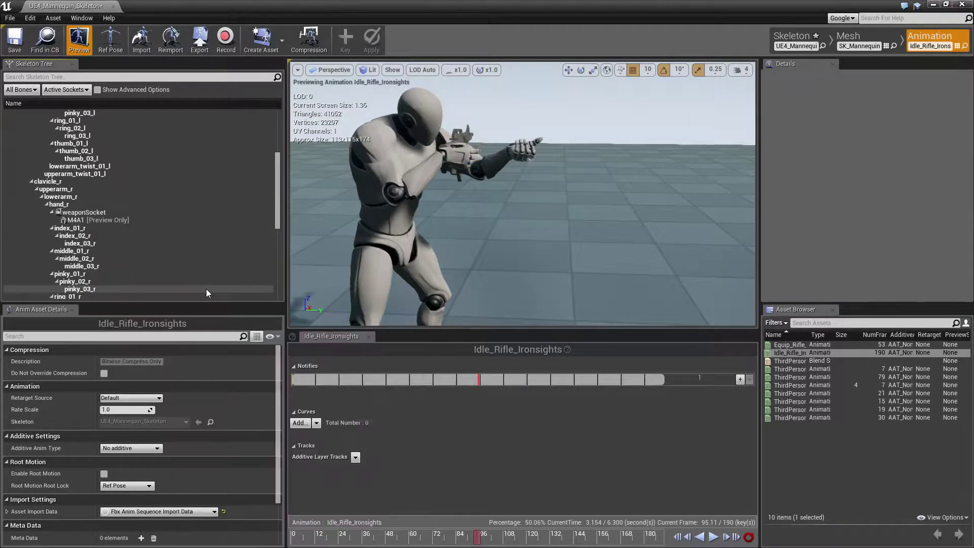
# Rotate weaponSocket to a yaw of about 80° so the rifle points forward.
pyautogui.moveTo(461, 149)
pyautogui.mouseDown(button='right')
pyautogui.moveTo(467, 218)
pyautogui.moveTo(446, 147)
pyautogui.moveTo(471, 168)
pyautogui.moveTo(469, 157)
pyautogui.moveTo(454, 175)
pyautogui.moveTo(462, 162)
pyautogui.mouseUp(button='right')
pyautogui.click(746, 71)
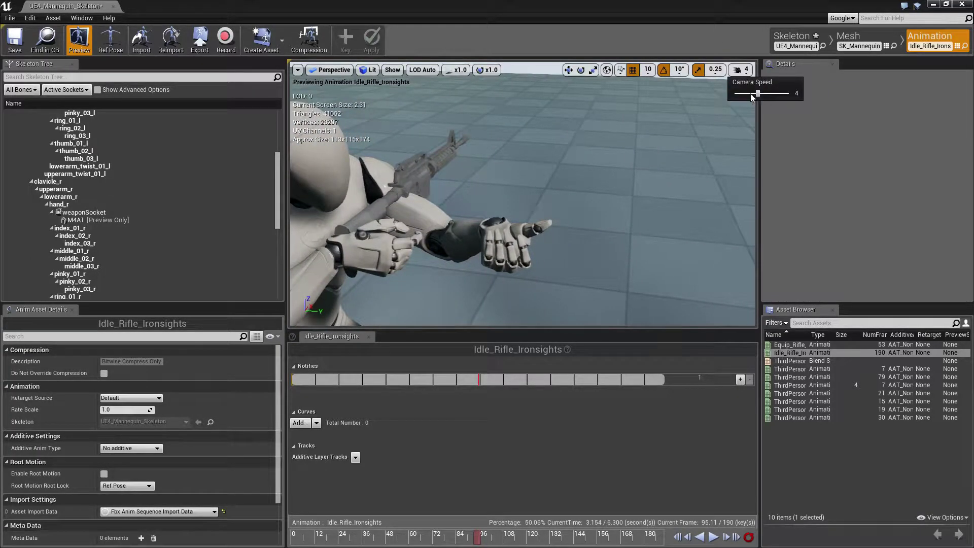
pyautogui.click(743, 72)
pyautogui.click(743, 72)
pyautogui.moveTo(624, 167); pyautogui.dragTo(620, 167, button='right')
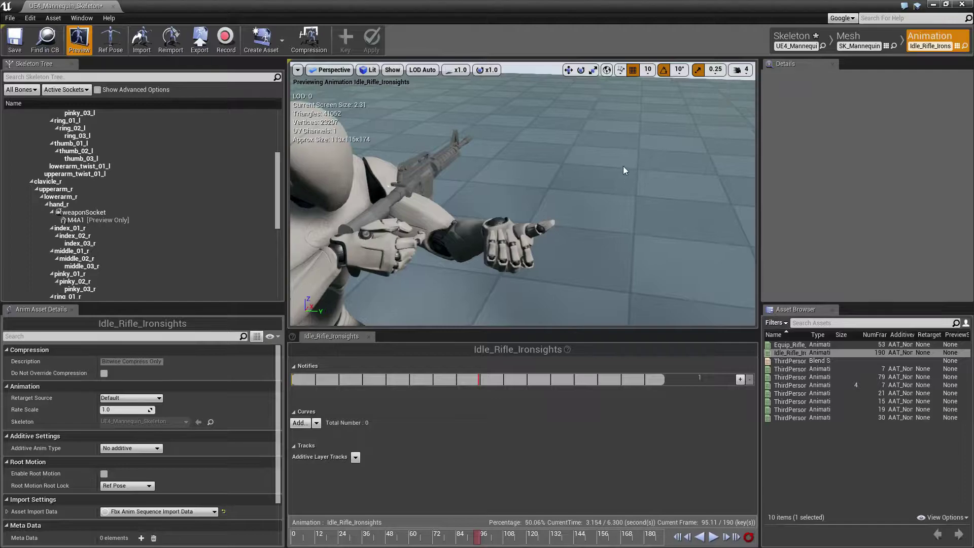
pyautogui.moveTo(507, 190)
pyautogui.mouseDown(button='right')
pyautogui.moveTo(492, 195)
pyautogui.moveTo(522, 190)
pyautogui.mouseUp(button='right')
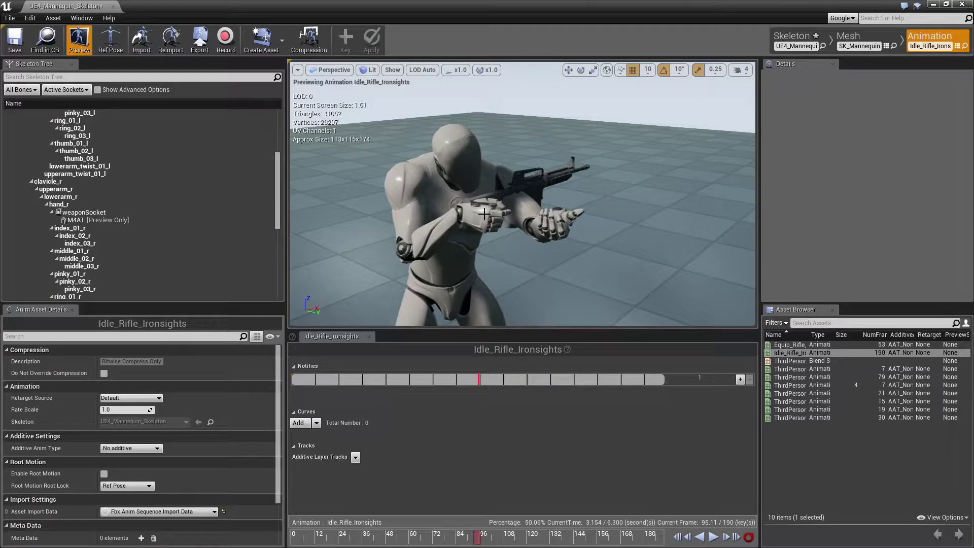
pyautogui.click(68, 215)
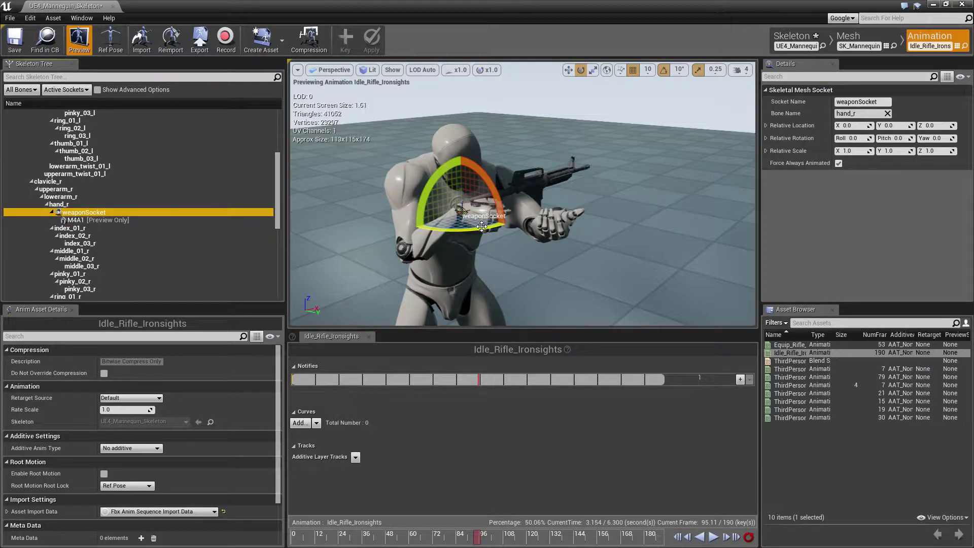
pyautogui.moveTo(481, 227)
pyautogui.mouseDown()
pyautogui.moveTo(517, 232)
pyautogui.moveTo(481, 231)
pyautogui.mouseUp()
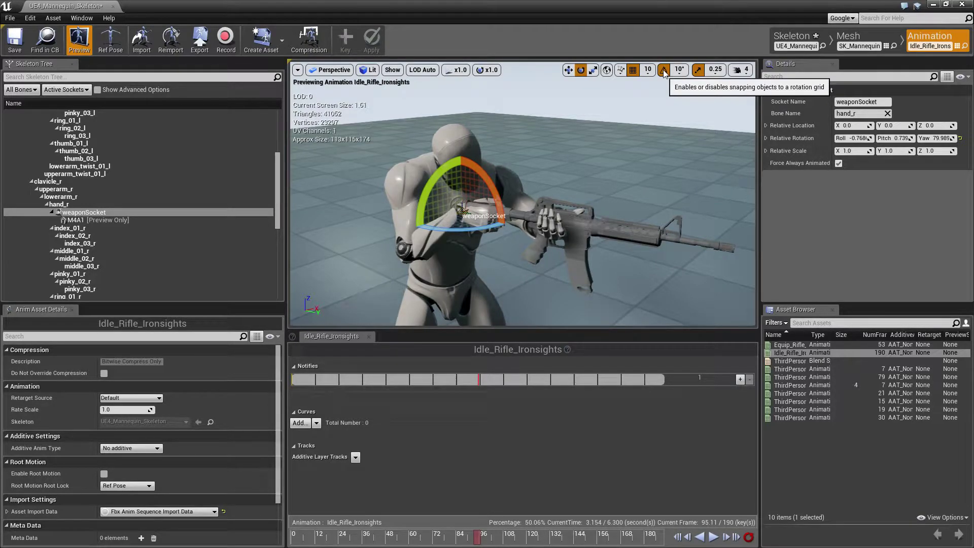
# Turn off rotation and scale snapping, and move weaponSocket to about X 23.1, Y 0.8, Z 3.6.
pyautogui.click(698, 71)
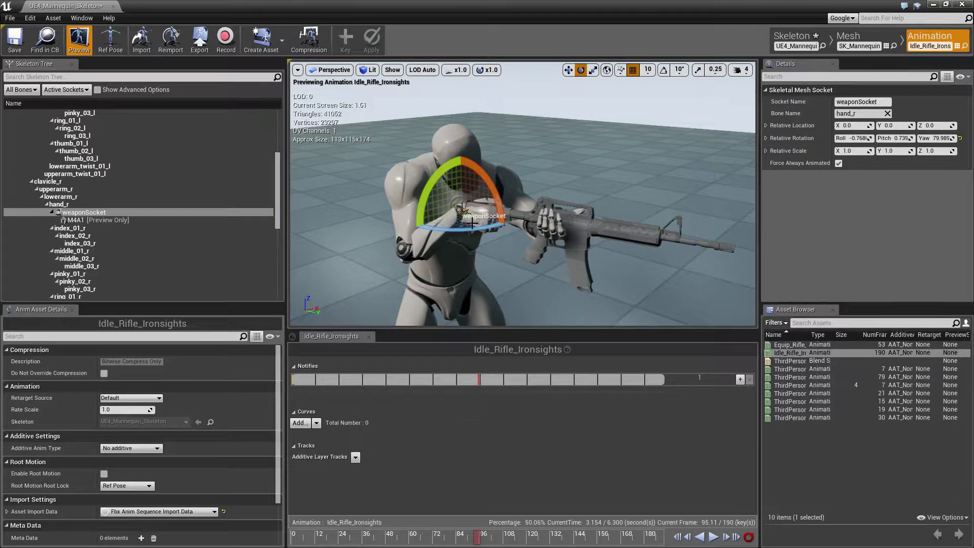
pyautogui.press('r')
pyautogui.press('w')
pyautogui.press('e')
pyautogui.press('w')
pyautogui.press('e')
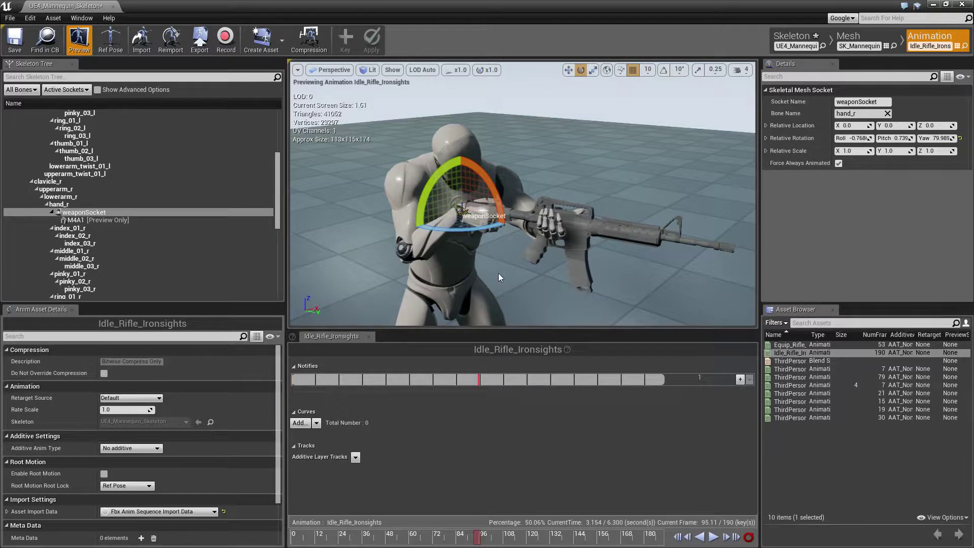
pyautogui.press('w')
pyautogui.press('r')
pyautogui.press('w')
pyautogui.press('e')
pyautogui.press('r')
pyautogui.moveTo(490, 220); pyautogui.dragTo(422, 155)
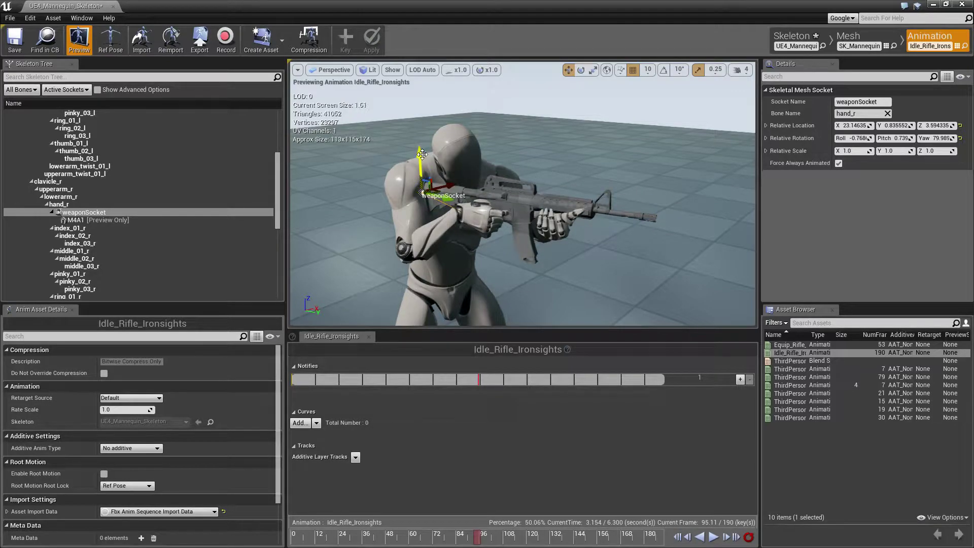
# Rotate weaponSocket to a yaw of about 84.4° and shift it to about X 22.1, Y 0.8, Z 5.5.
pyautogui.press('e')
pyautogui.moveTo(447, 204); pyautogui.dragTo(437, 205)
pyautogui.moveTo(437, 205); pyautogui.dragTo(278, 199, button='right')
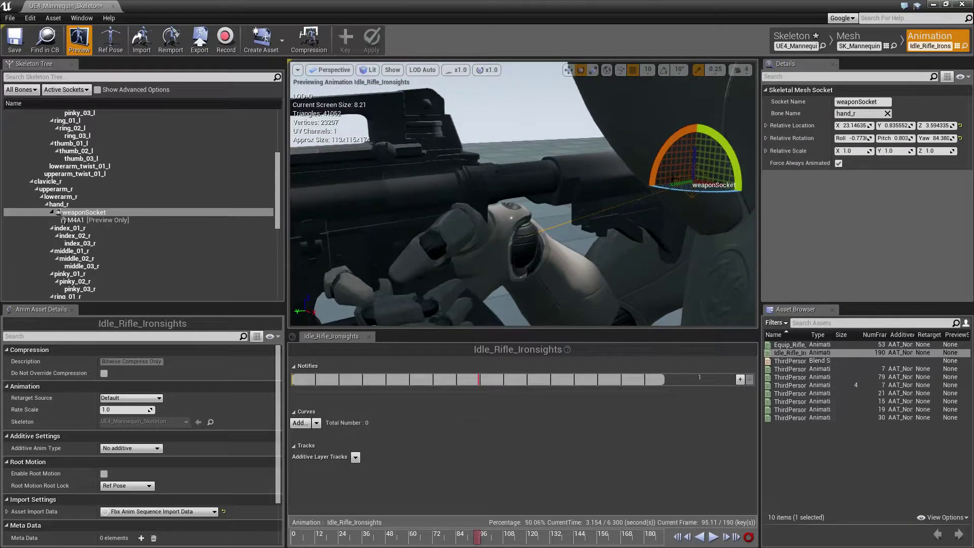
pyautogui.press('r')
pyautogui.moveTo(697, 145); pyautogui.dragTo(693, 127)
pyautogui.moveTo(674, 167); pyautogui.dragTo(666, 168)
# Fine-tune weaponSocket's rotation to about roll 1.3°, pitch 1.1° and yaw 85.2°.
pyautogui.moveTo(532, 145); pyautogui.dragTo(413, 139, button='right')
pyautogui.press('e')
pyautogui.moveTo(527, 91); pyautogui.dragTo(532, 100, button='right')
pyautogui.moveTo(528, 93); pyautogui.dragTo(526, 116)
pyautogui.moveTo(527, 97); pyautogui.dragTo(527, 98)
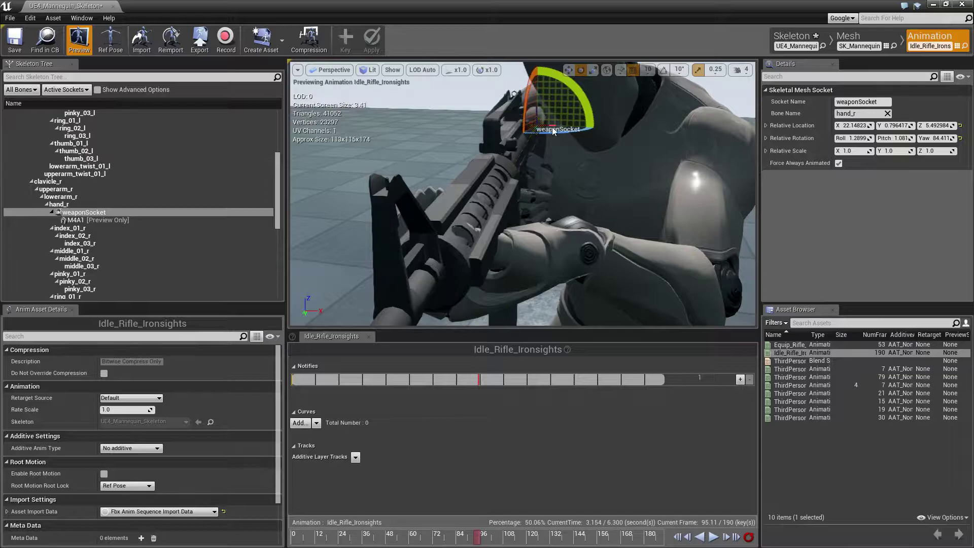
pyautogui.moveTo(559, 131); pyautogui.dragTo(561, 131)
# Raise weaponSocket to a relative Z of about 6.75 and turn its yaw to about 85.5°.
pyautogui.moveTo(561, 131); pyautogui.dragTo(515, 131, button='right')
pyautogui.press('d')
pyautogui.press('w')
pyautogui.press('r')
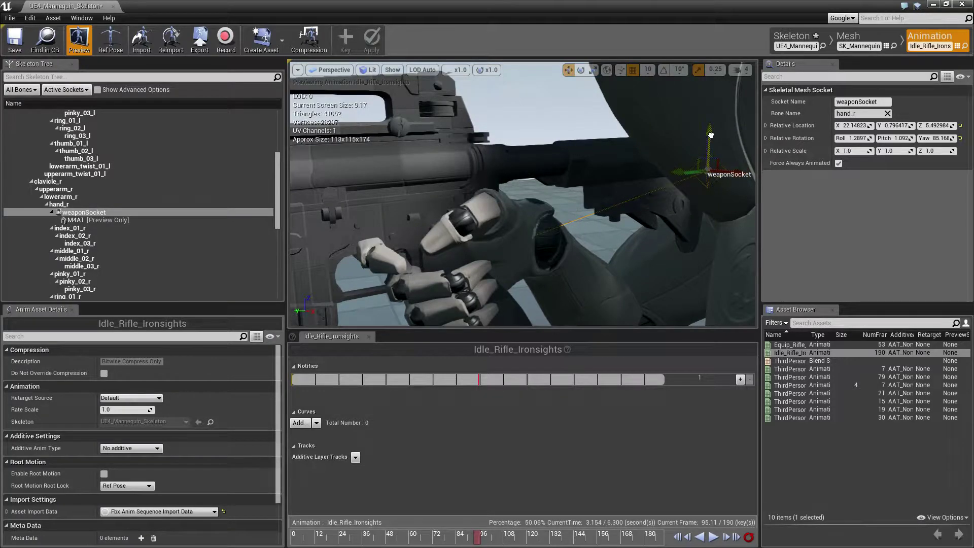
pyautogui.moveTo(710, 135); pyautogui.dragTo(710, 123)
pyautogui.moveTo(629, 167); pyautogui.dragTo(609, 177, button='right')
pyautogui.press('s')
pyautogui.press('e')
pyautogui.moveTo(734, 160); pyautogui.dragTo(729, 154)
pyautogui.press('r')
# Move weaponSocket to about X 21.4, Y 2.6, Z 6.8 and turn its yaw to about 86.7°.
pyautogui.moveTo(718, 161); pyautogui.dragTo(717, 160, button='right')
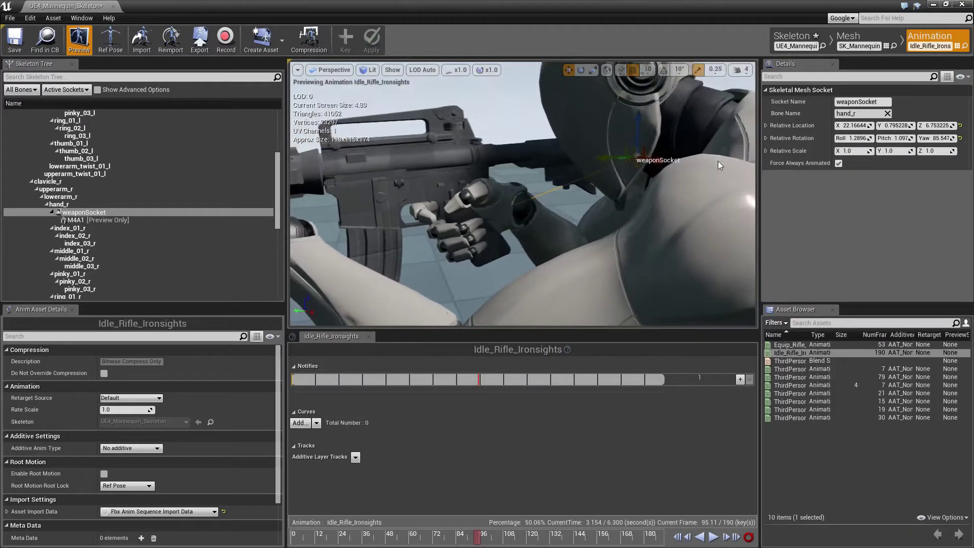
pyautogui.moveTo(661, 159); pyautogui.dragTo(610, 161)
pyautogui.moveTo(482, 191); pyautogui.dragTo(560, 157, button='right')
pyautogui.press('e')
pyautogui.moveTo(545, 174); pyautogui.dragTo(590, 174)
pyautogui.press('w')
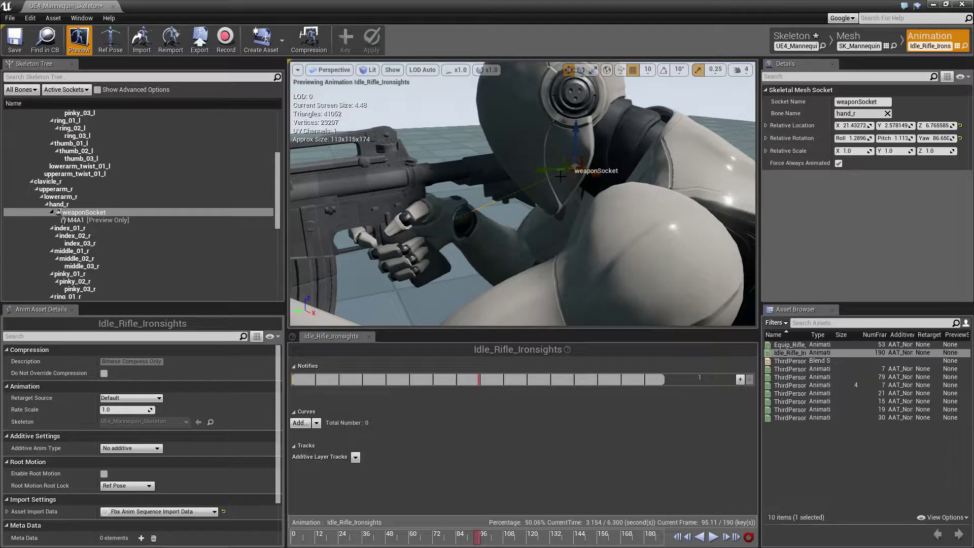
# Tilt weaponSocket to a roll of about 4.5° and move it to about X 21.5, Y 2.6, Z 8.3.
pyautogui.moveTo(545, 178); pyautogui.dragTo(624, 162, button='right')
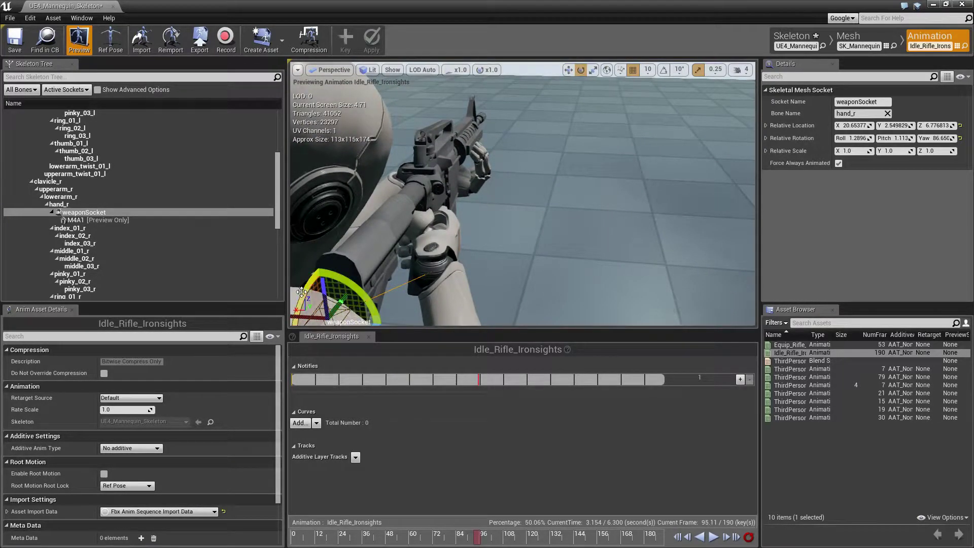
pyautogui.moveTo(624, 163); pyautogui.dragTo(716, 161, button='right')
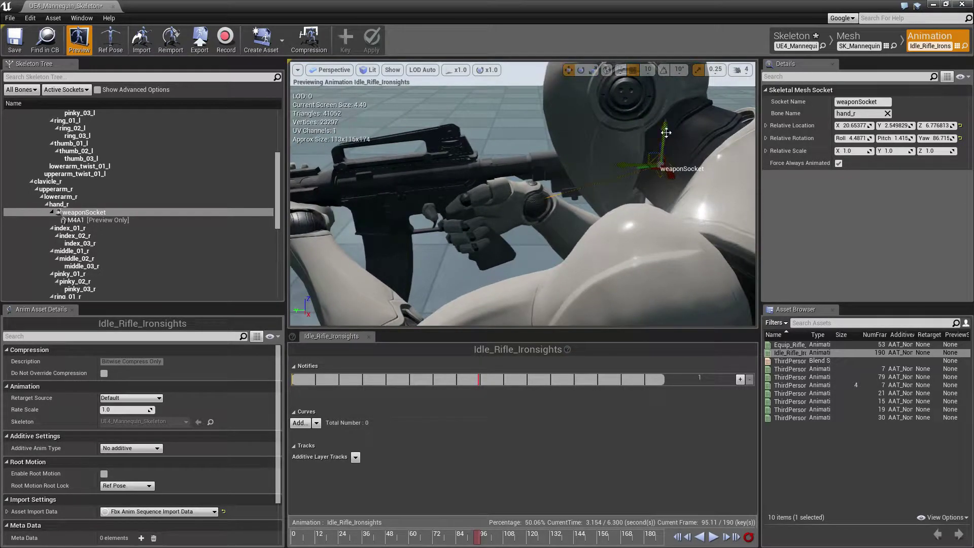
pyautogui.moveTo(663, 127); pyautogui.dragTo(661, 121)
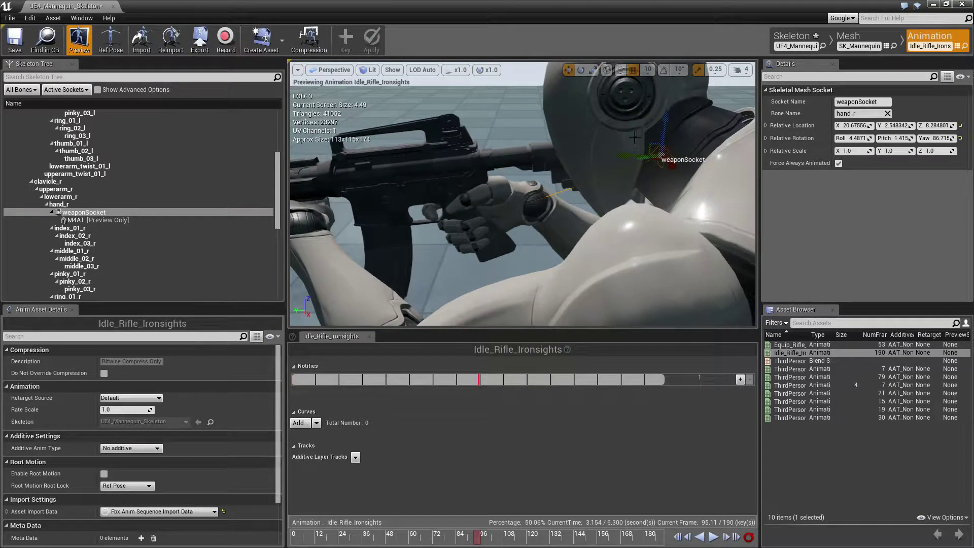
pyautogui.moveTo(623, 156); pyautogui.dragTo(630, 157)
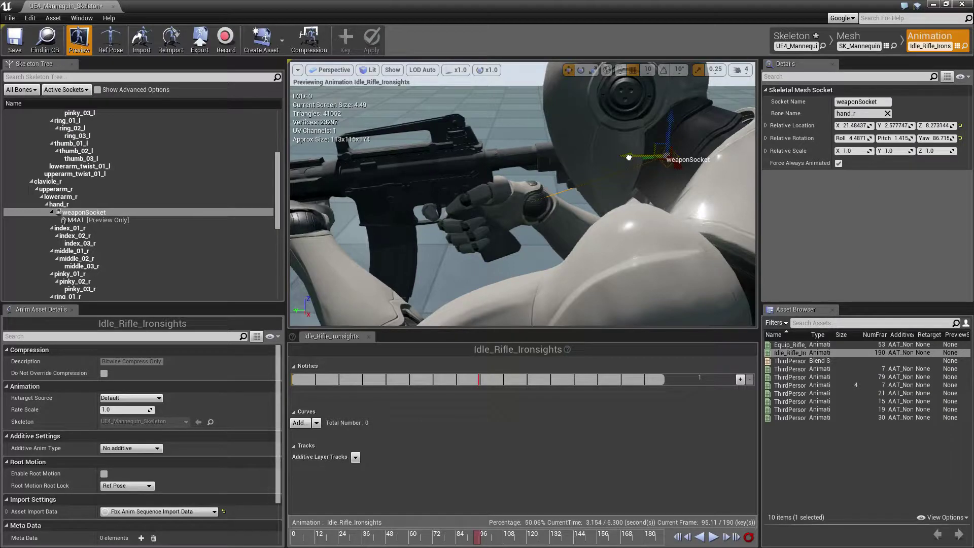
# Tilt the rifle further by rotating weaponSocket to about roll 9.9°, pitch 1.9° and yaw 86.9°.
pyautogui.moveTo(630, 162); pyautogui.dragTo(502, 149, button='right')
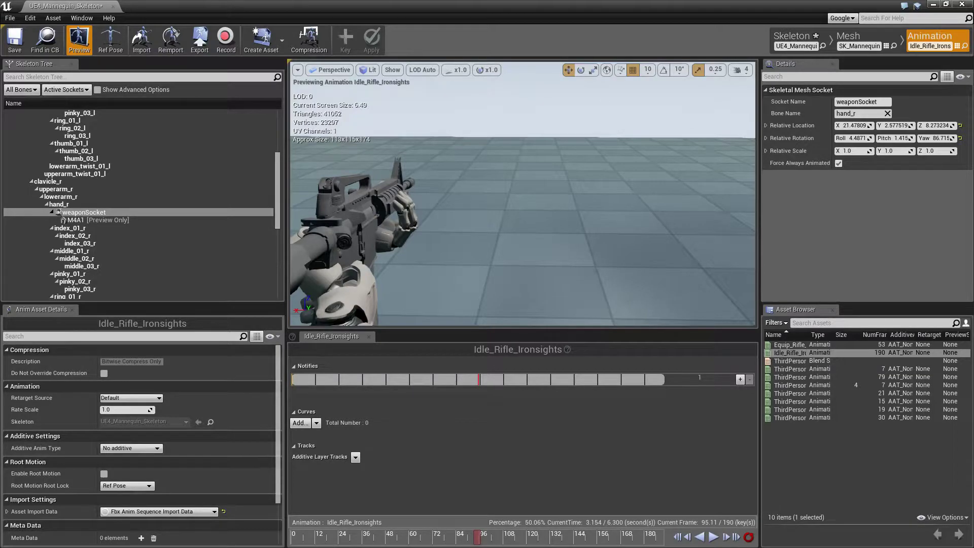
pyautogui.moveTo(390, 239); pyautogui.dragTo(410, 225, button='right')
pyautogui.moveTo(411, 230); pyautogui.dragTo(403, 256)
pyautogui.moveTo(403, 256); pyautogui.dragTo(440, 237, button='right')
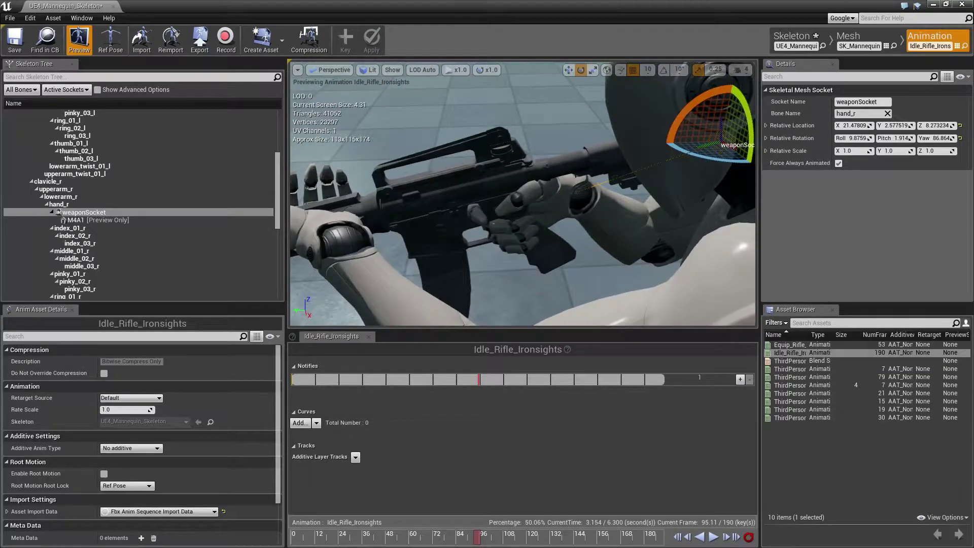
# Raise weaponSocket, toggling the gizmo's coordinate space, until its relative location is about X 20.9, Y 2.5, Z 12.3.
pyautogui.press('r')
pyautogui.moveTo(728, 115); pyautogui.dragTo(728, 106)
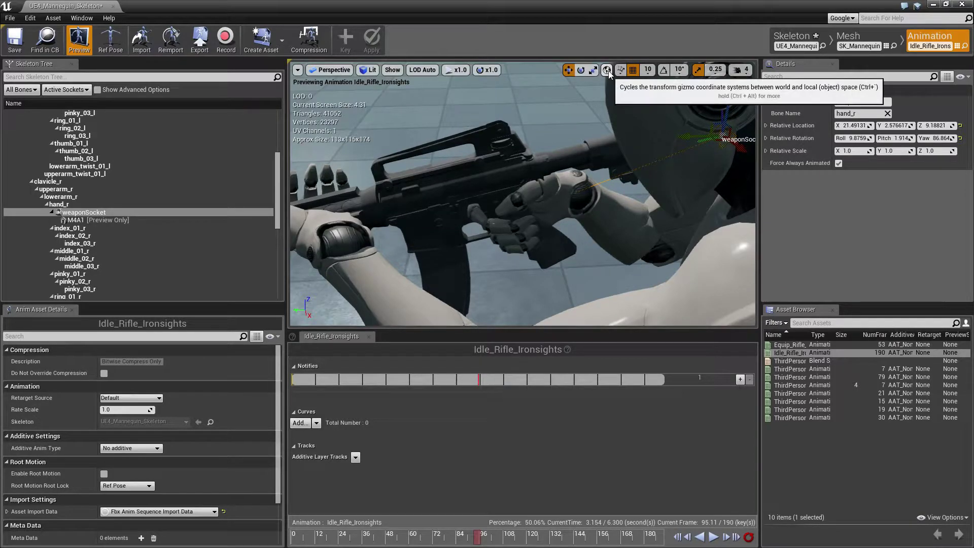
pyautogui.moveTo(721, 106); pyautogui.dragTo(720, 88)
pyautogui.moveTo(720, 87); pyautogui.dragTo(523, 109, button='right')
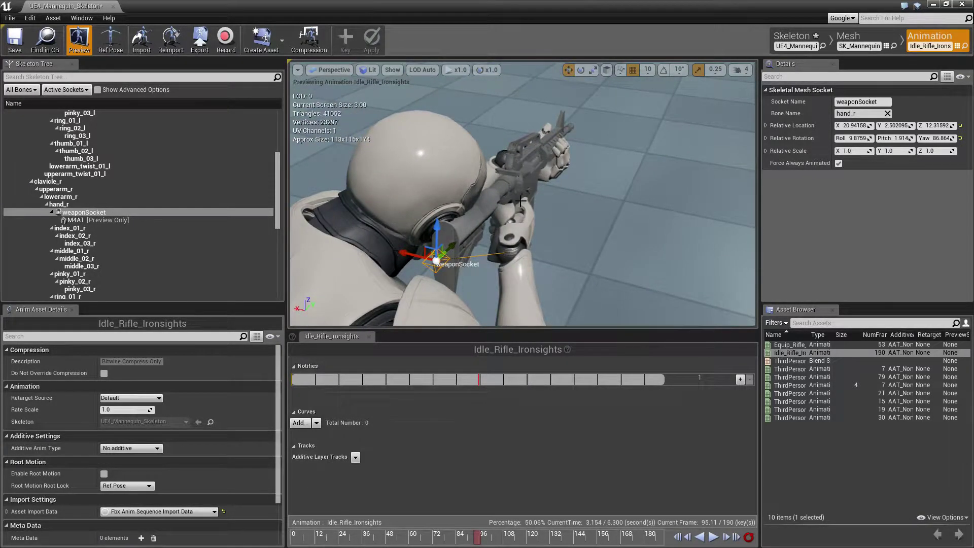
# Examine the rifle's alignment in the mannequin's hands from several angles and close the skeleton editor.
pyautogui.moveTo(534, 226); pyautogui.dragTo(490, 317, button='right')
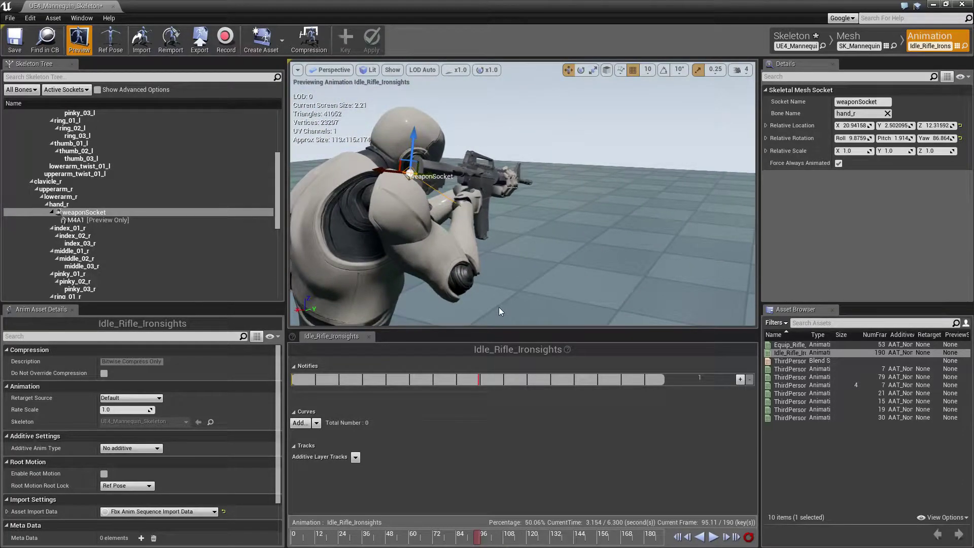
pyautogui.moveTo(489, 183); pyautogui.dragTo(502, 198, button='right')
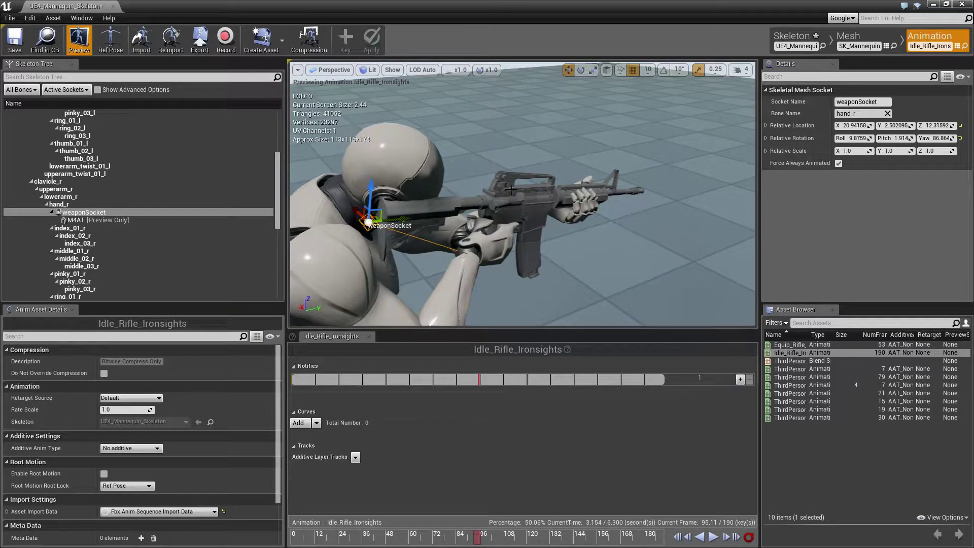
pyautogui.moveTo(502, 197); pyautogui.dragTo(509, 201, button='right')
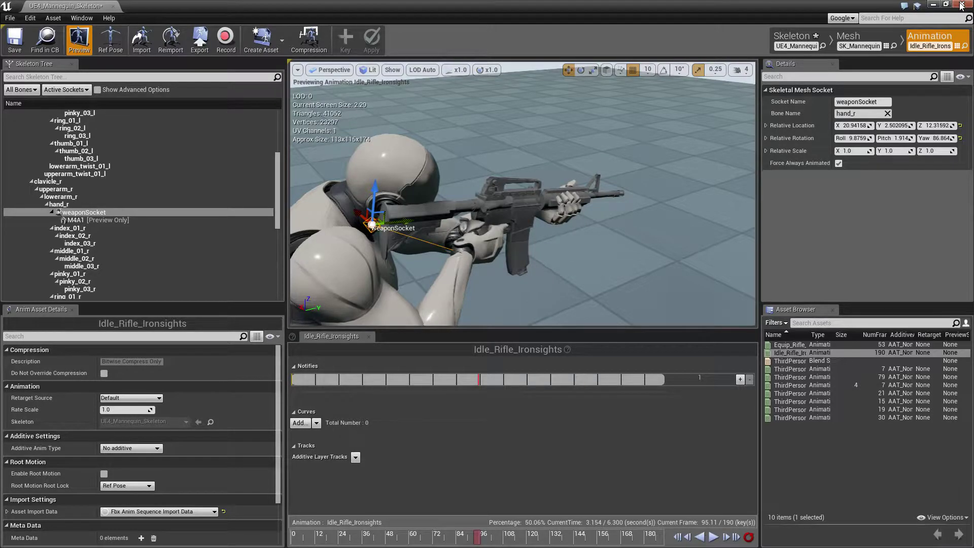
pyautogui.moveTo(579, 139); pyautogui.dragTo(551, 194)
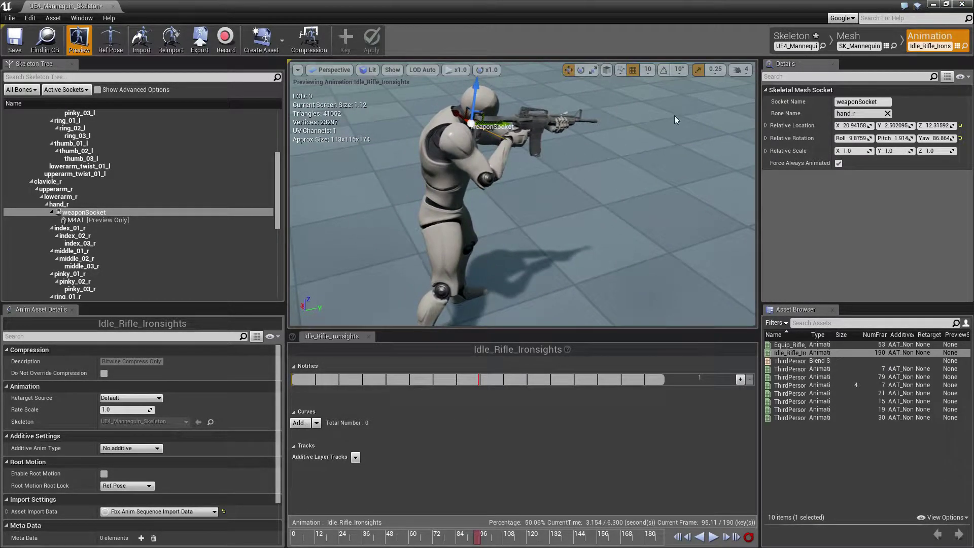
pyautogui.click(963, 4)
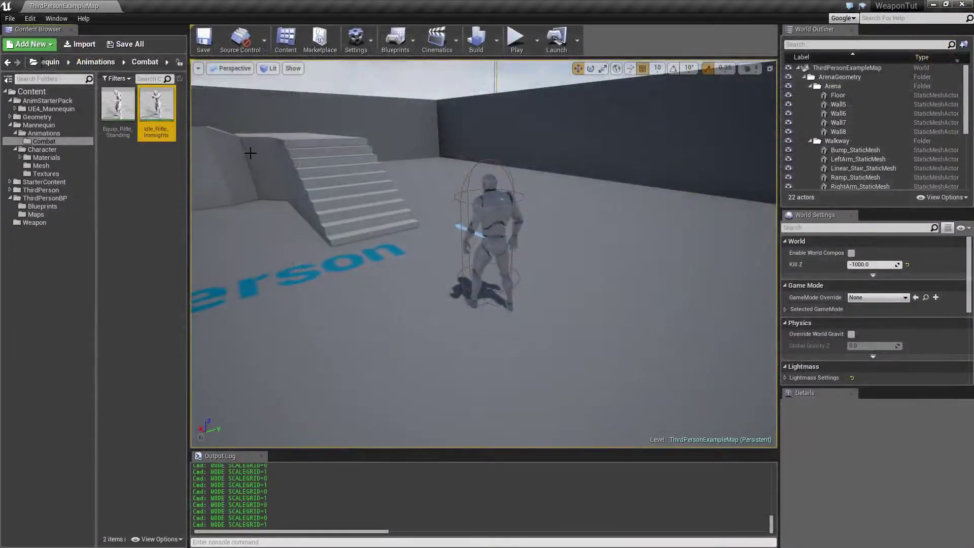
# Move the ThirdPersonCharacter blueprint from ThirdPersonBP/Blueprints into the Mannequin folder.
pyautogui.click(135, 194)
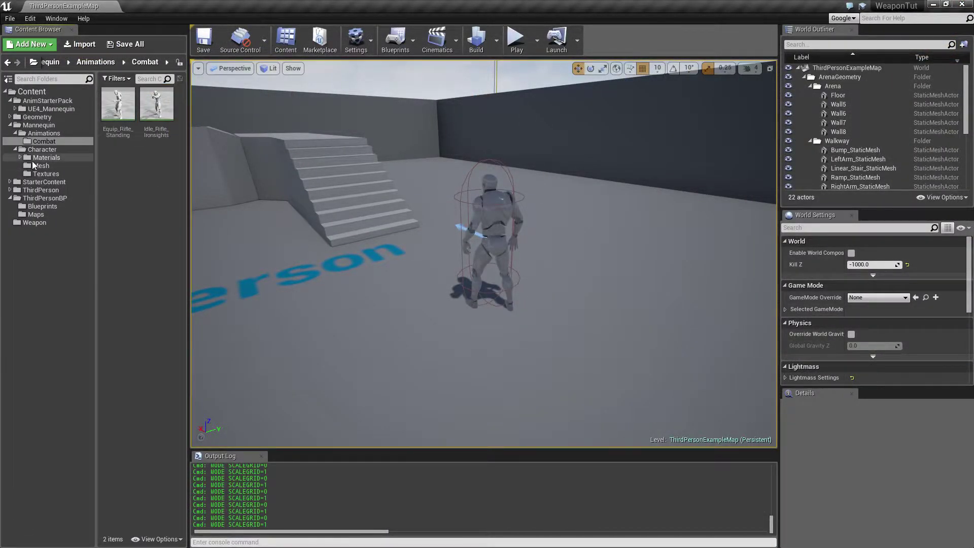
pyautogui.click(39, 125)
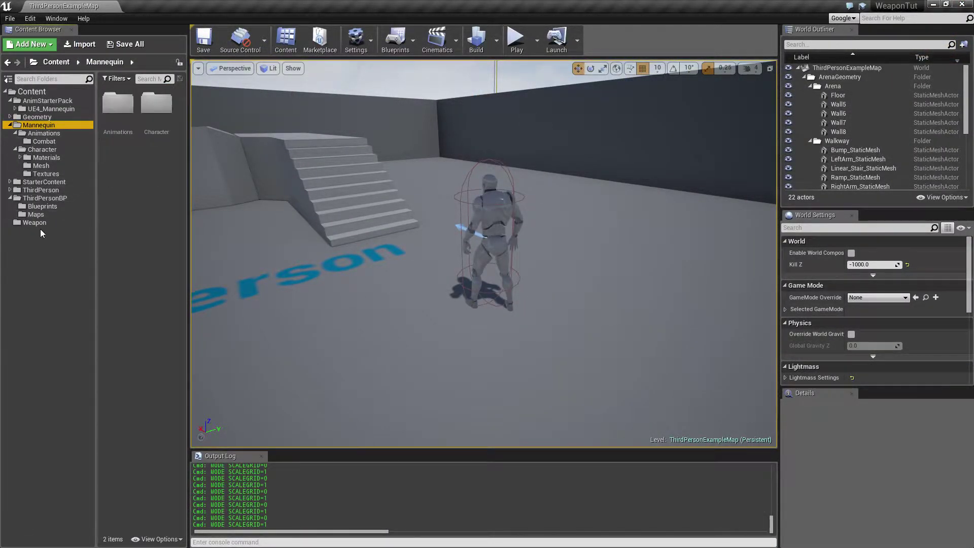
pyautogui.click(46, 198)
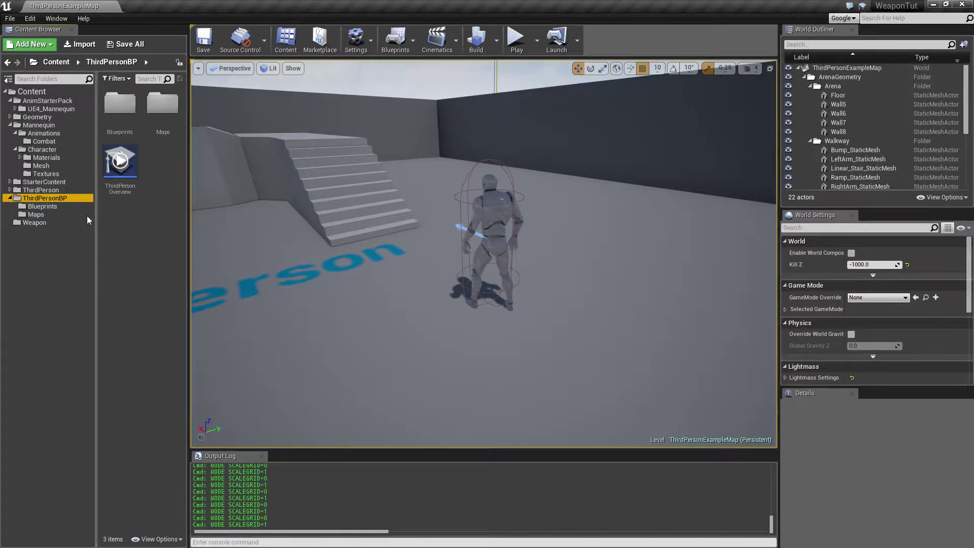
pyautogui.click(46, 207)
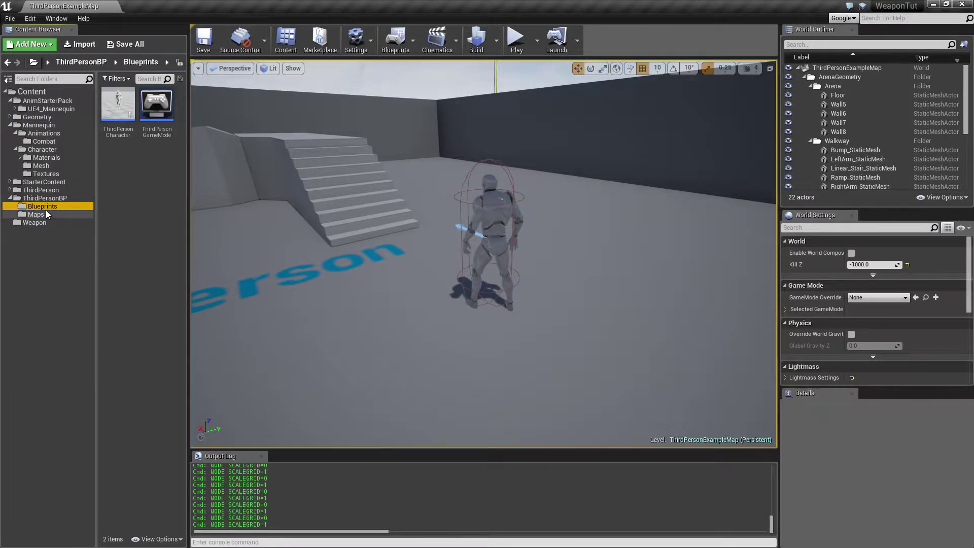
pyautogui.click(118, 110)
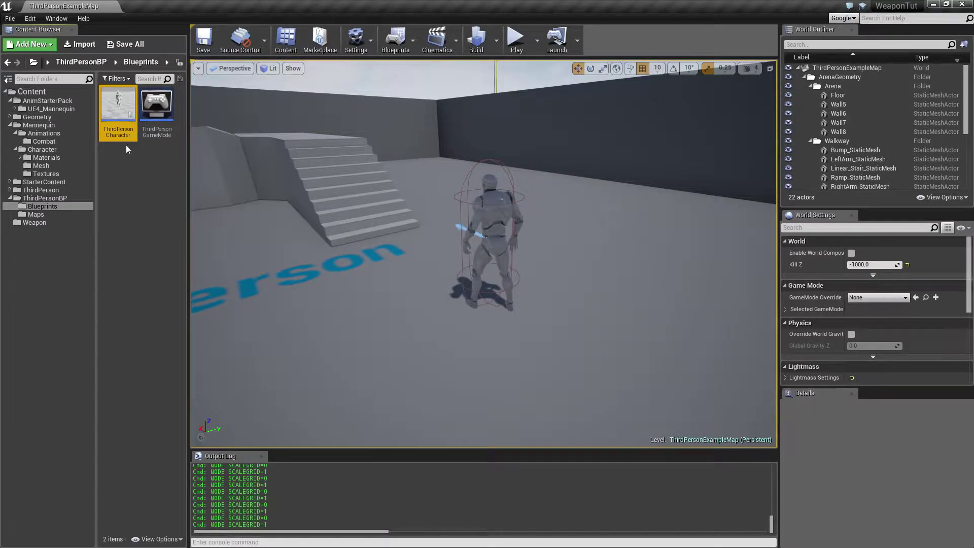
pyautogui.moveTo(118, 114); pyautogui.dragTo(41, 126)
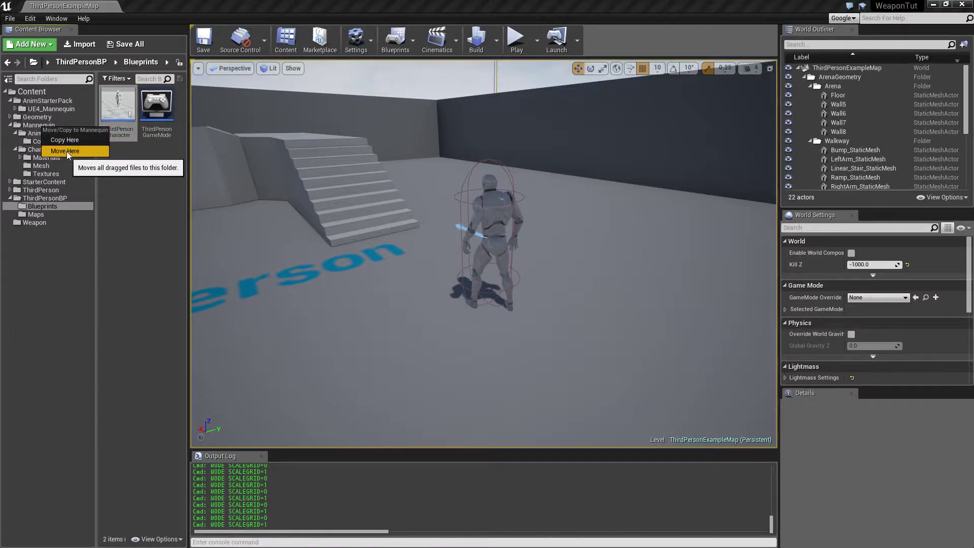
pyautogui.click(56, 147)
pyautogui.click(39, 125)
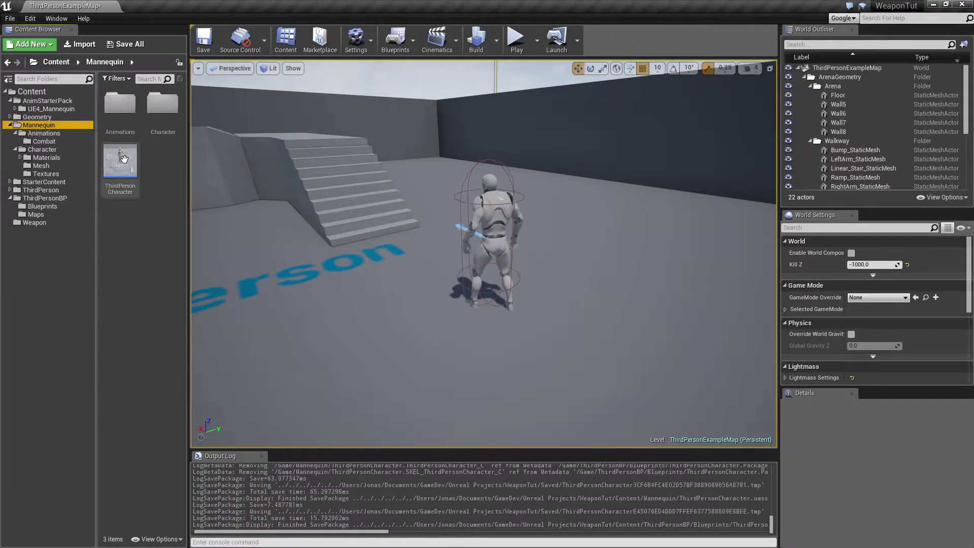
# Move ThirdPerson_AnimBP from the Animations folder into the Mannequin folder.
pyautogui.click(43, 133)
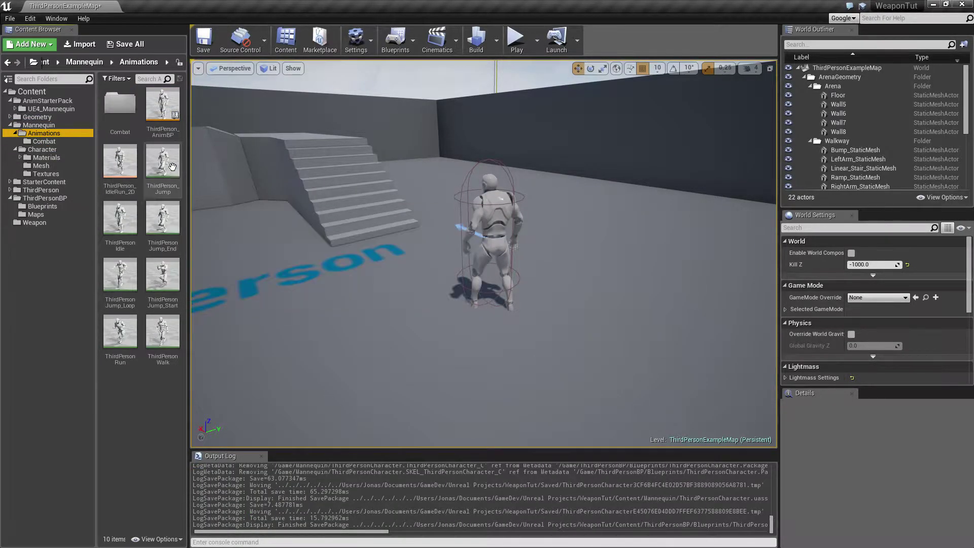
pyautogui.click(165, 105)
pyautogui.moveTo(165, 105); pyautogui.dragTo(44, 128)
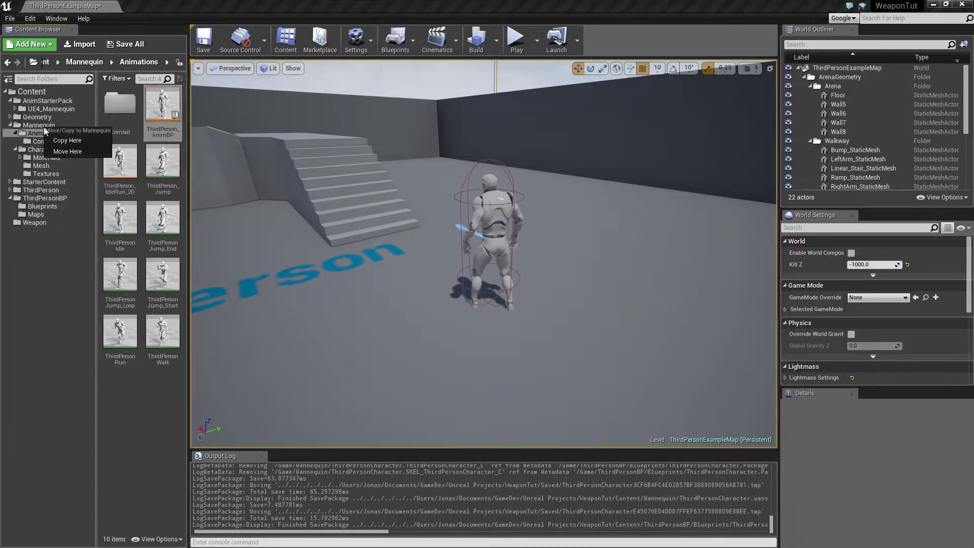
pyautogui.click(65, 151)
# Open the ThirdPersonCharacter blueprint and add an Event BeginPlay node in empty space above the Gamepad input group.
pyautogui.click(38, 125)
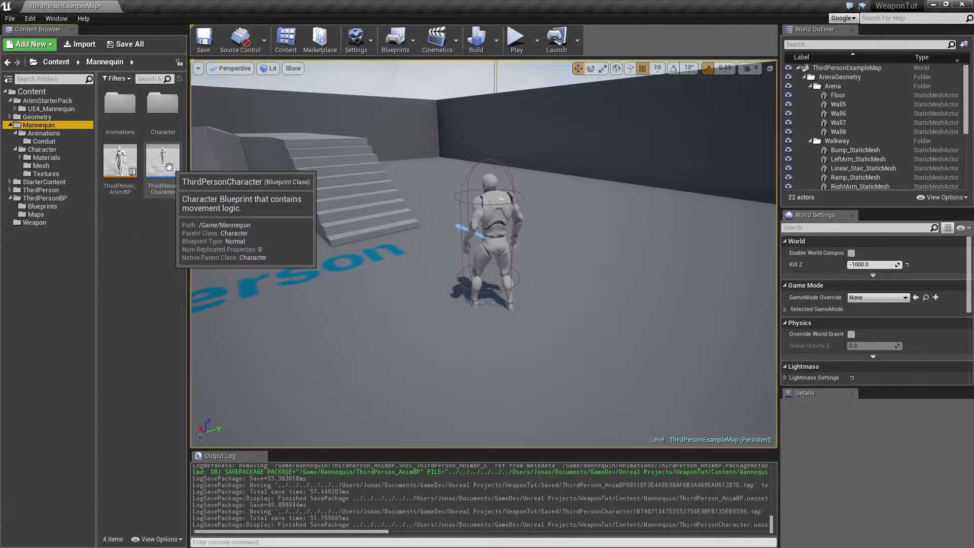
pyautogui.doubleClick(168, 174)
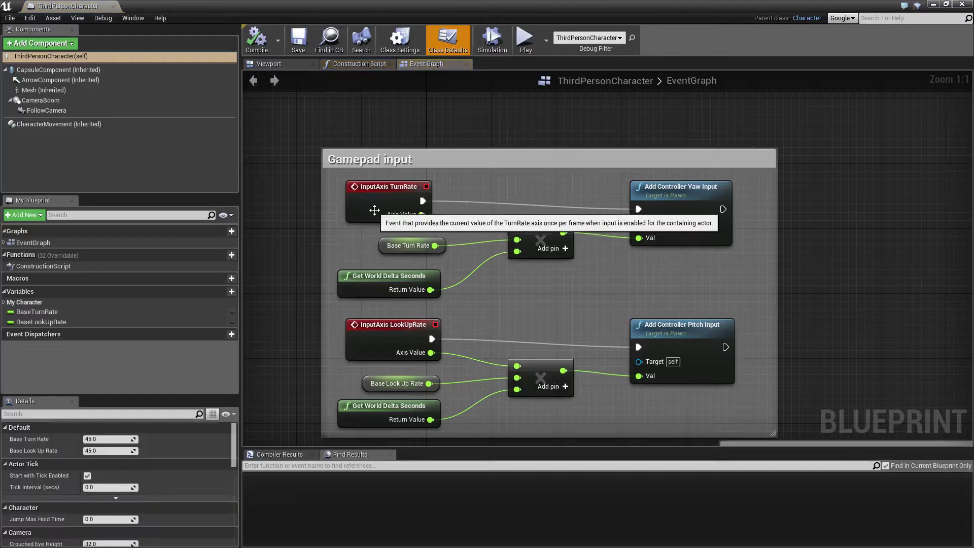
pyautogui.scroll(-4, 456, 232)
pyautogui.moveTo(455, 232); pyautogui.dragTo(491, 276, button='right')
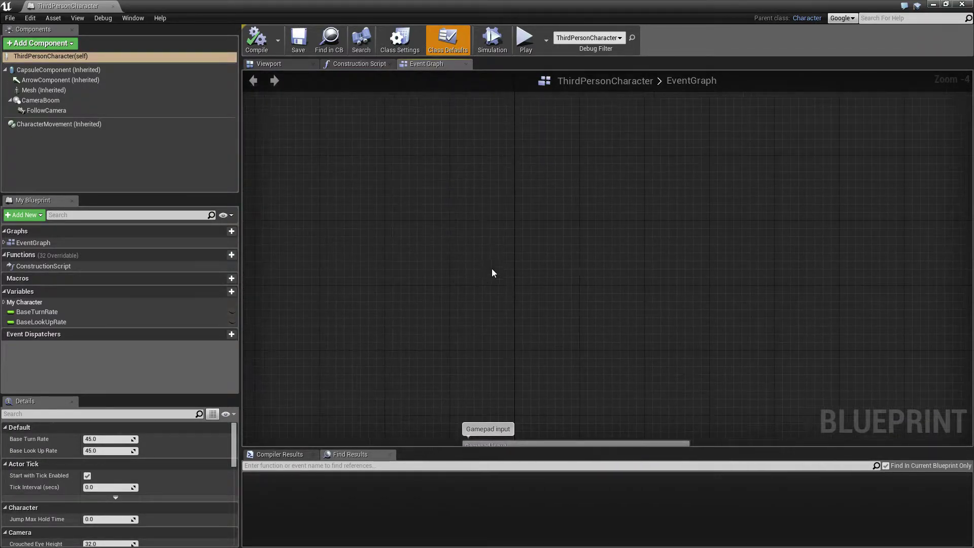
pyautogui.rightClick(483, 255)
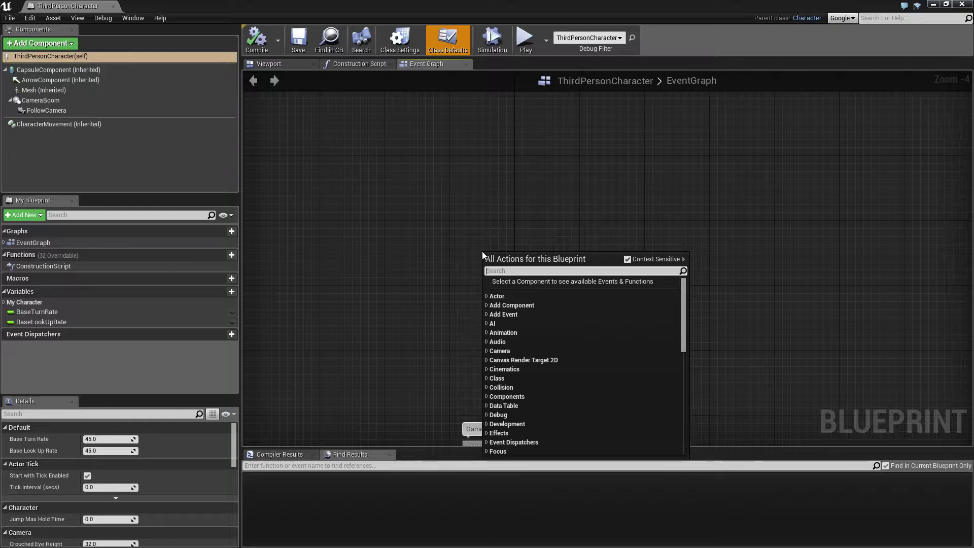
pyautogui.write('begn')
pyautogui.press('BackSpace')
pyautogui.write('inpla')
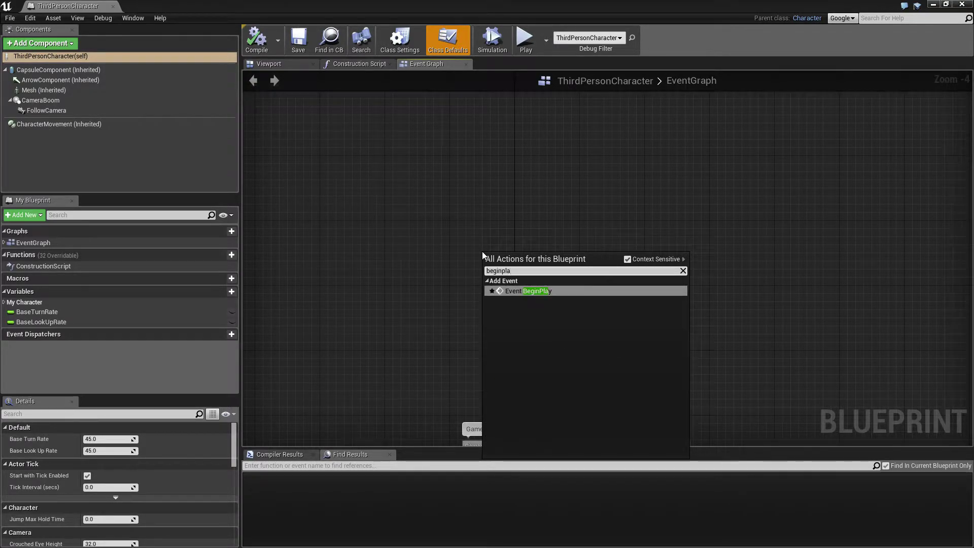
pyautogui.press('Return')
pyautogui.scroll(4, 510, 270)
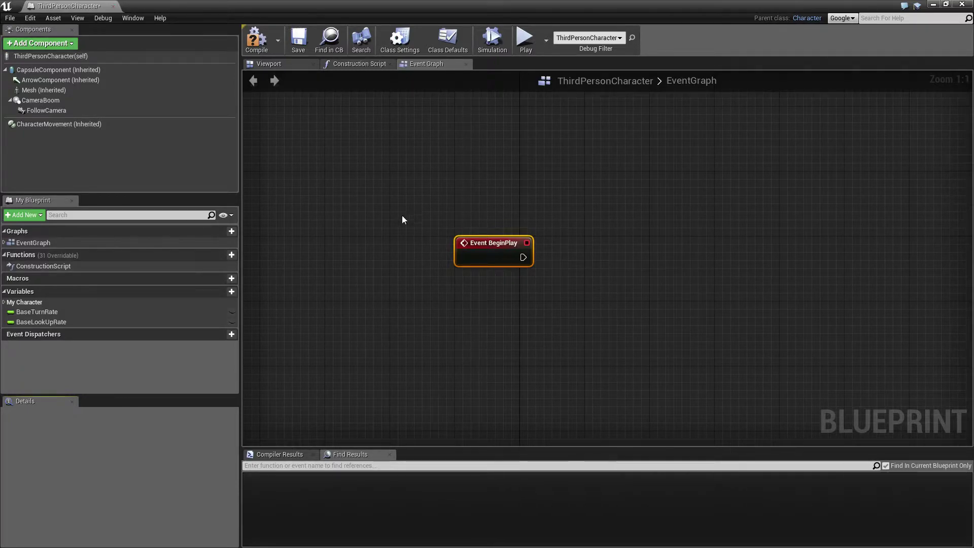
# Dock the ThirdPersonCharacter editor beside the level editor and collapse the ThirdPersonBP folder in the project content.
pyautogui.moveTo(97, 5); pyautogui.dragTo(179, 6)
pyautogui.click(43, 6)
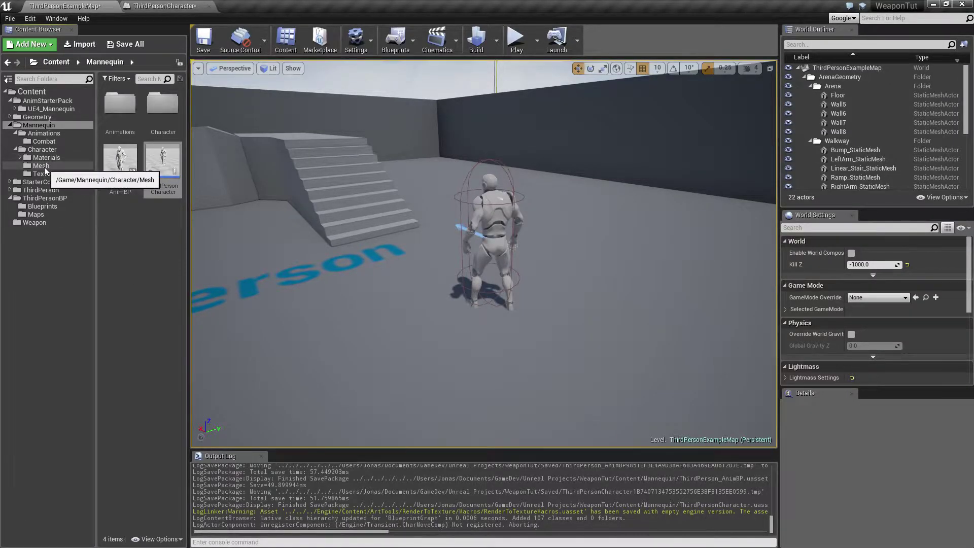
pyautogui.click(10, 198)
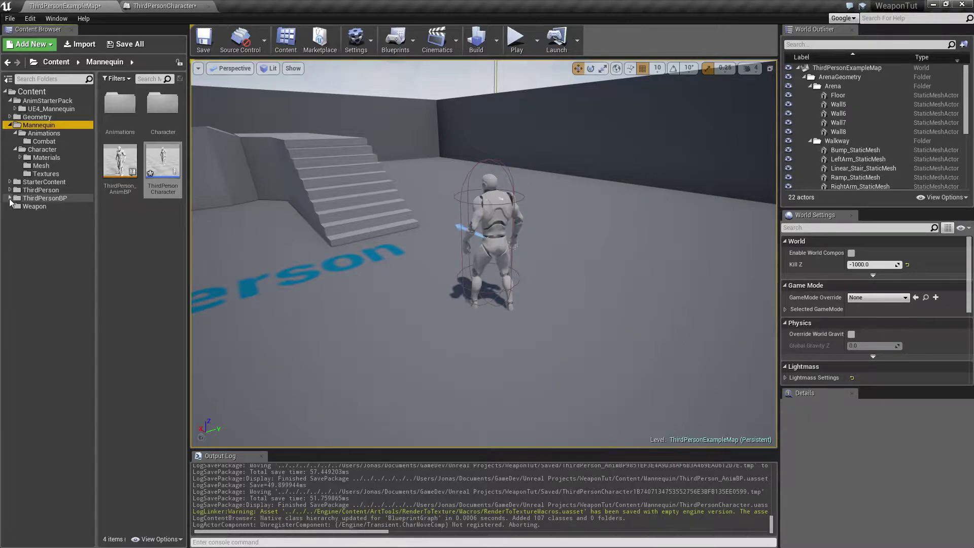
# Inspect the M4A1 static mesh from the Weapon folder and return to the level editor.
pyautogui.click(41, 166)
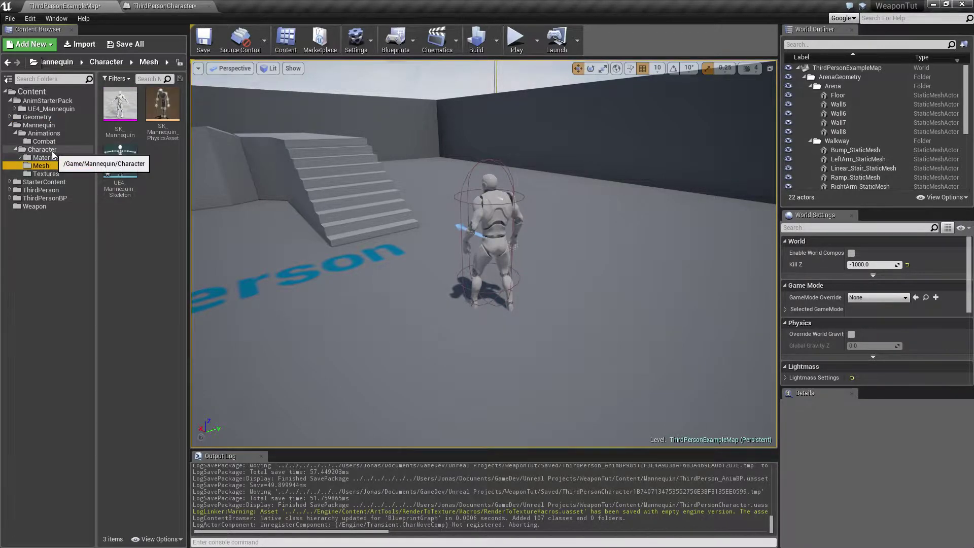
pyautogui.click(34, 206)
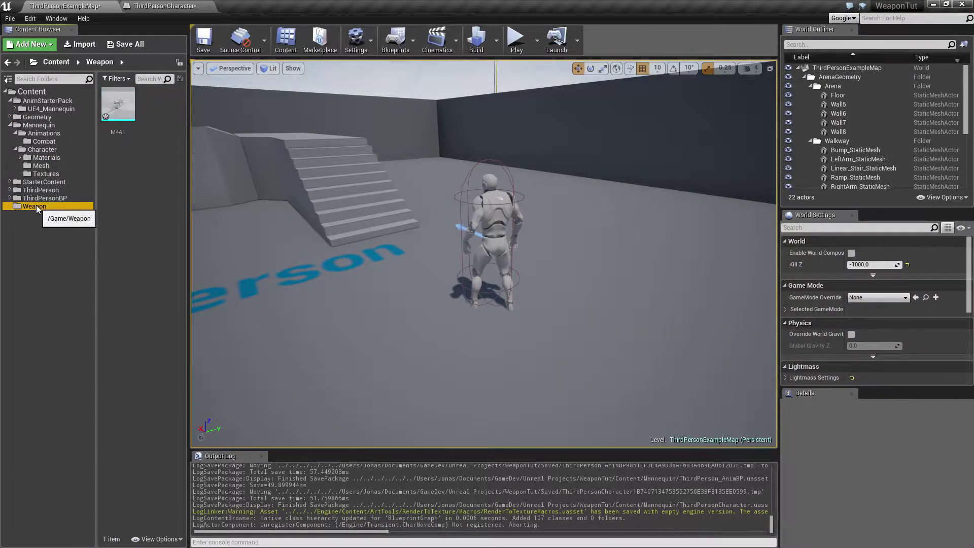
pyautogui.click(120, 114)
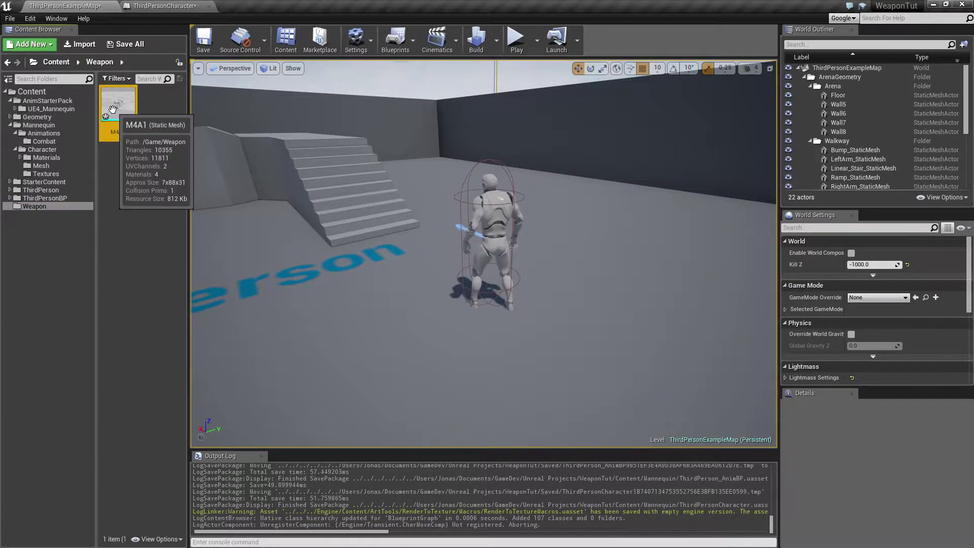
pyautogui.doubleClick(113, 109)
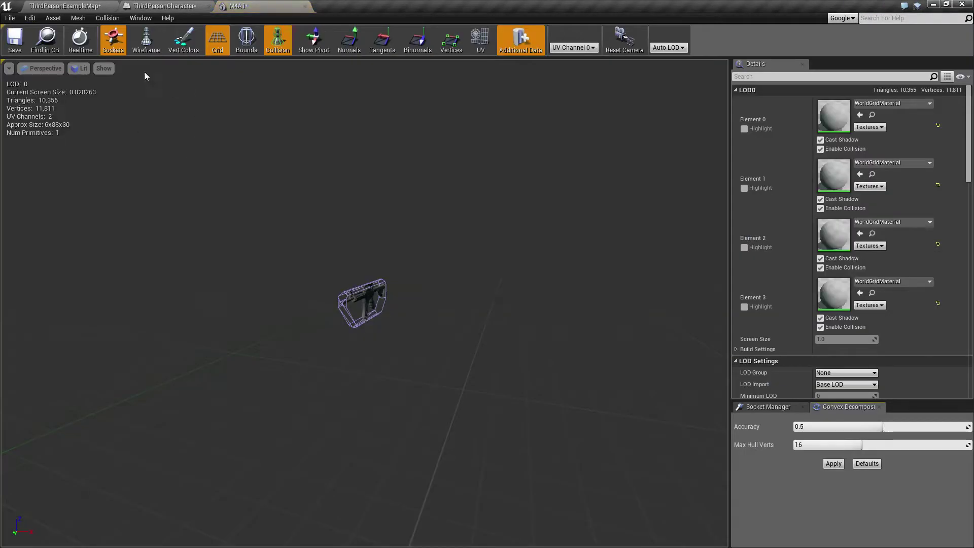
pyautogui.click(64, 6)
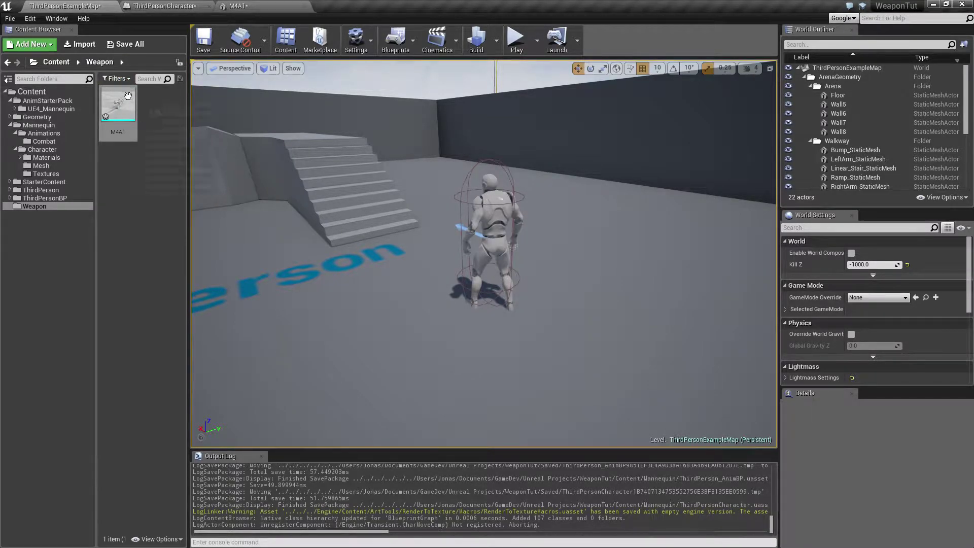
# Create a blueprint named M4A1 from the M4A1 static mesh in the Blueprints folder and select its StaticMesh component.
pyautogui.rightClick(122, 116)
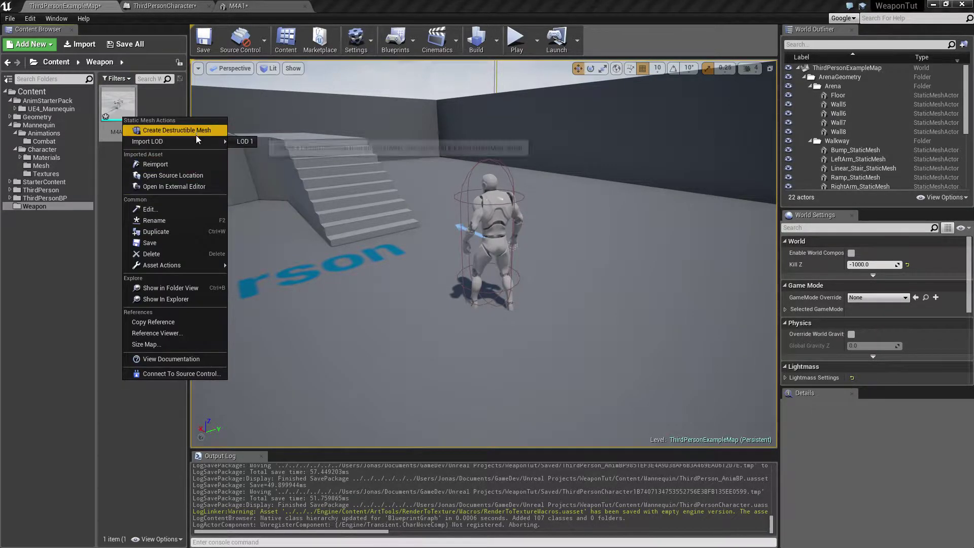
pyautogui.moveTo(201, 266)
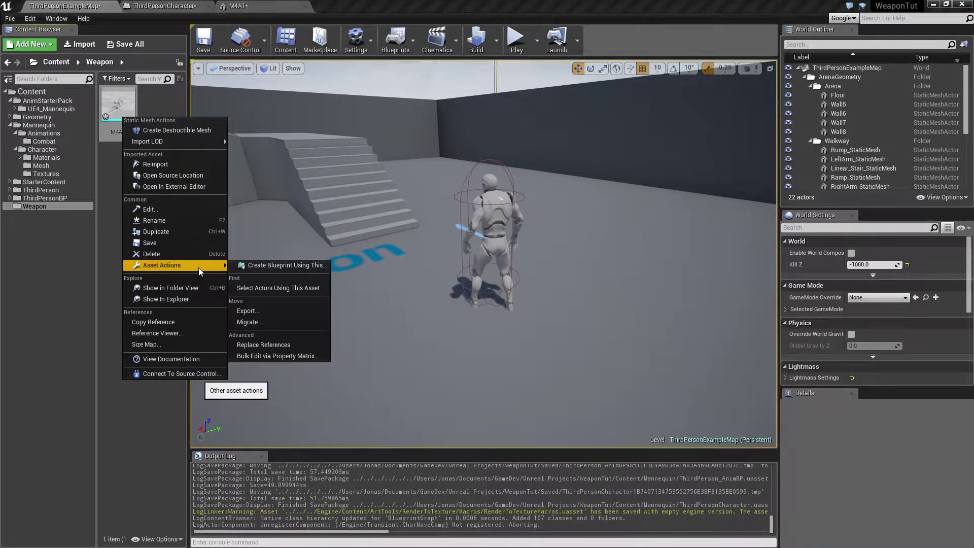
pyautogui.click(278, 265)
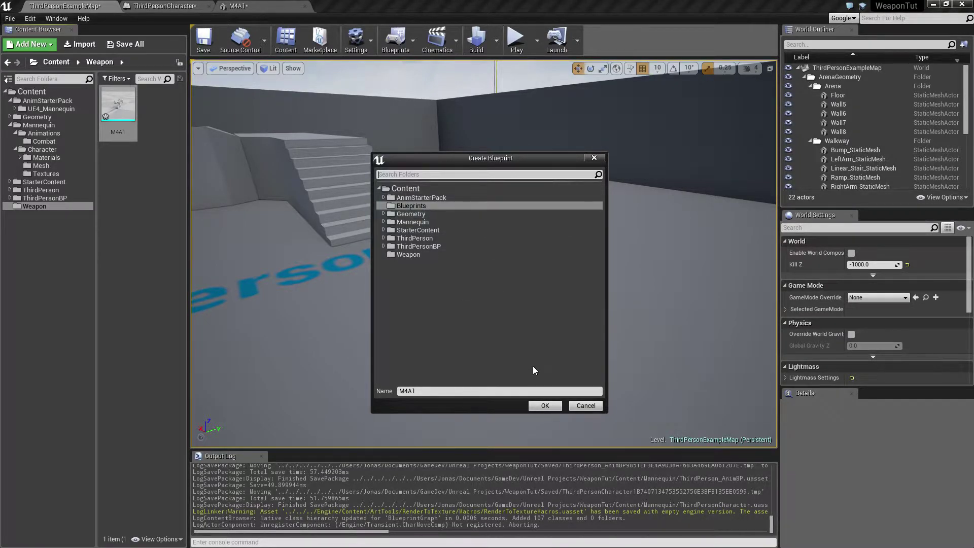
pyautogui.click(546, 406)
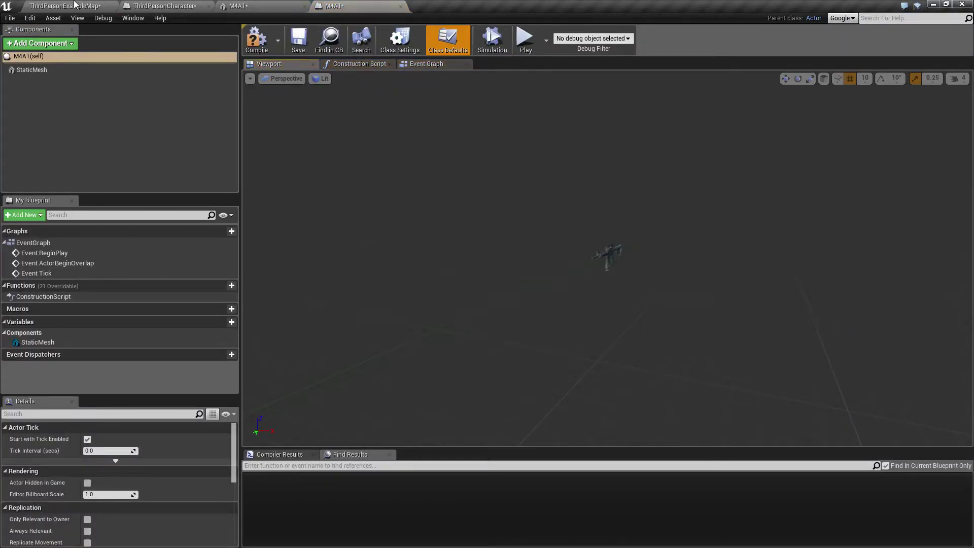
pyautogui.click(26, 71)
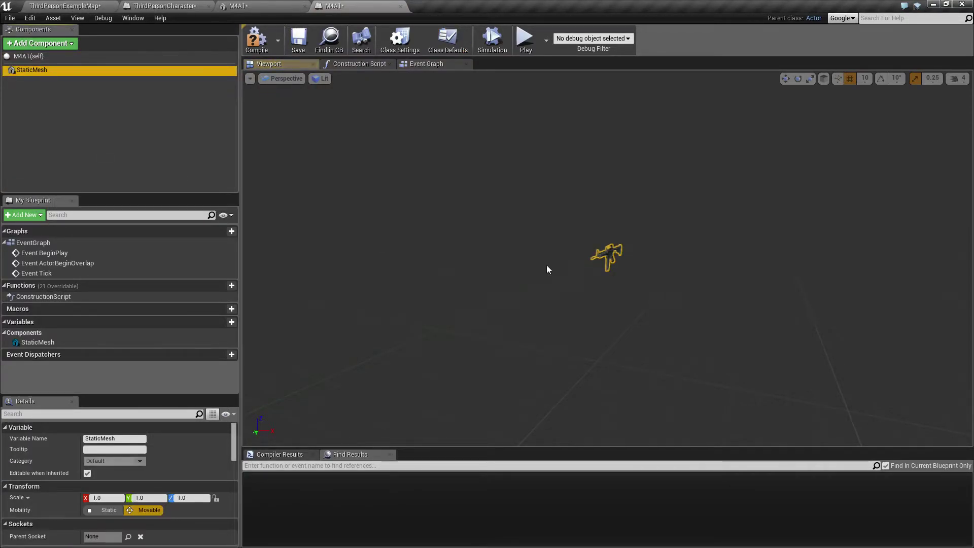
# Try to move the M4A1 blueprint from the Blueprints folder into the Weapon folder.
pyautogui.click(51, 6)
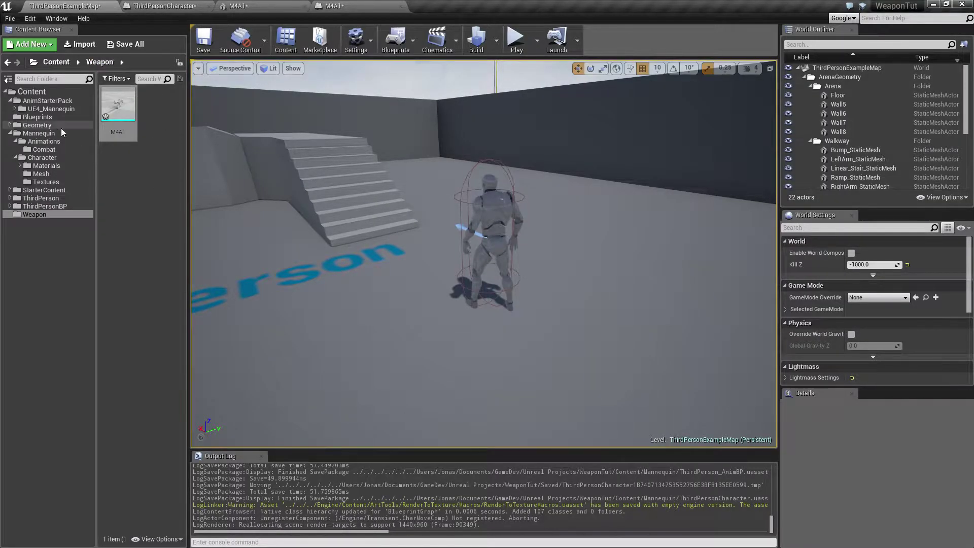
pyautogui.click(37, 117)
pyautogui.moveTo(118, 104); pyautogui.dragTo(75, 214)
pyautogui.click(57, 242)
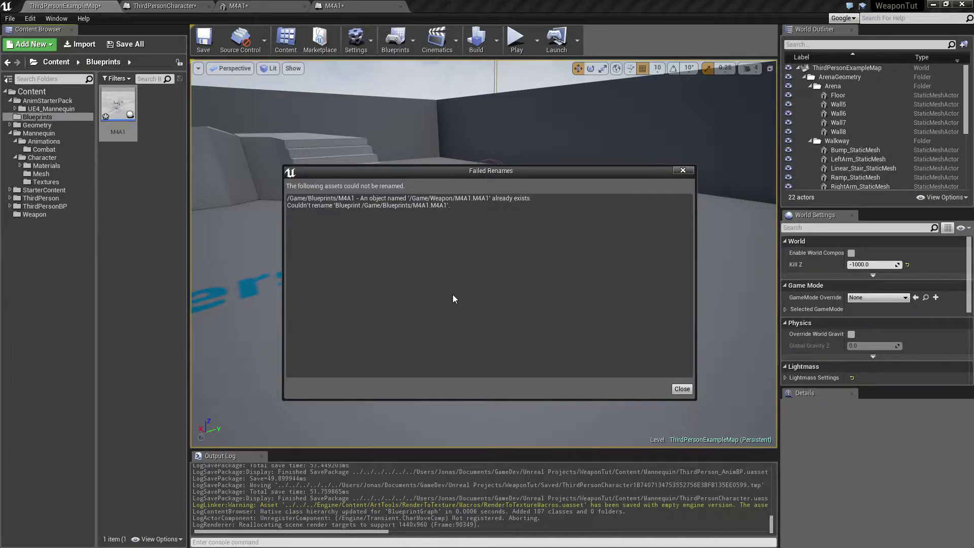
pyautogui.click(682, 388)
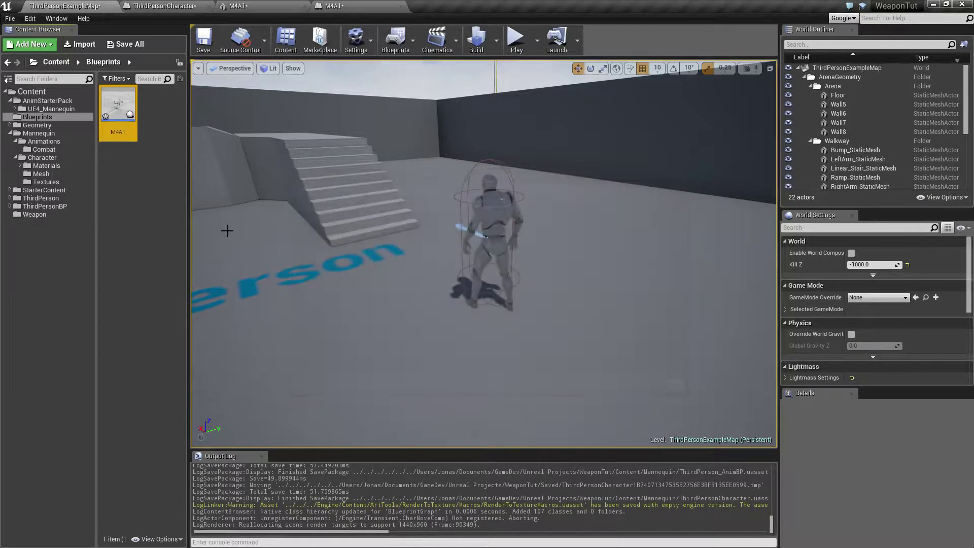
# Rename the M4A1 blueprint to M4A1_BP, move it into the Weapon folder and open that folder.
pyautogui.click(119, 132)
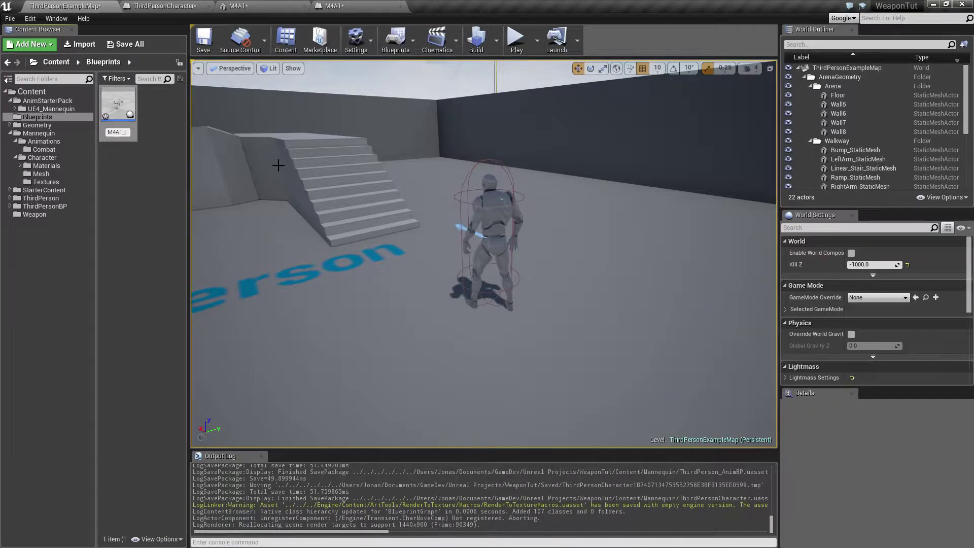
pyautogui.write('_BP')
pyautogui.press('Return')
pyautogui.moveTo(118, 104); pyautogui.dragTo(36, 218)
pyautogui.click(59, 239)
pyautogui.click(35, 215)
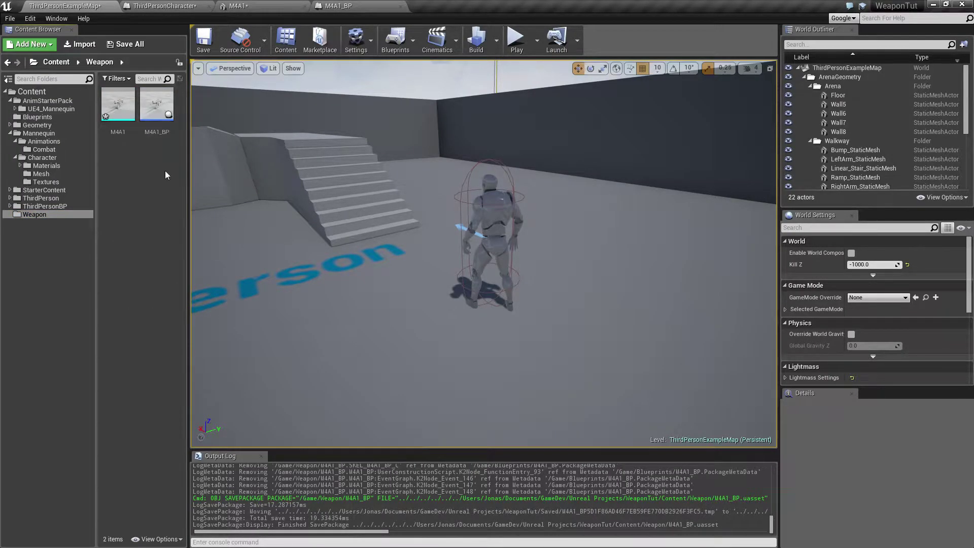
# In the ThirdPersonCharacter event graph, connect Event BeginPlay to a Spawn Actor from Class node with class M4A1_BP.
pyautogui.click(160, 7)
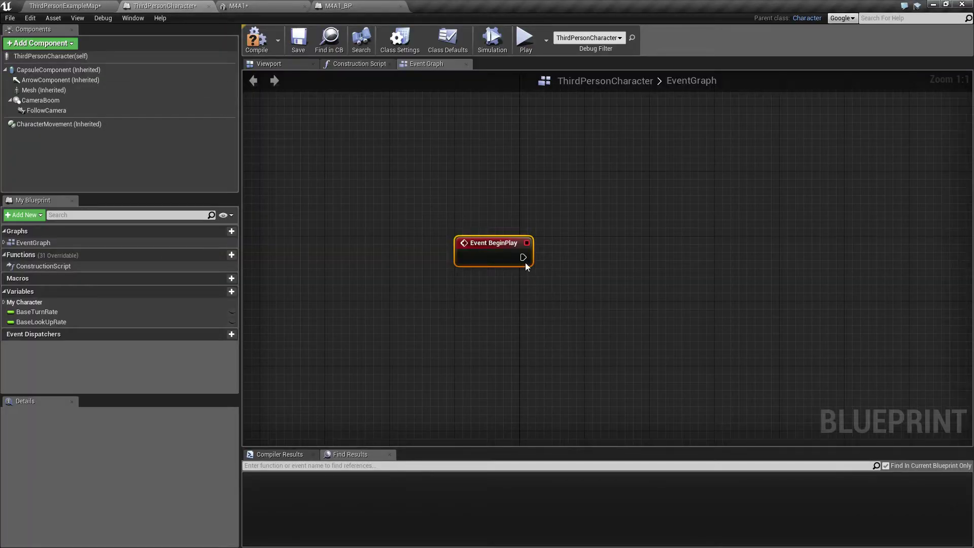
pyautogui.moveTo(551, 262); pyautogui.dragTo(569, 257)
pyautogui.write('spawn')
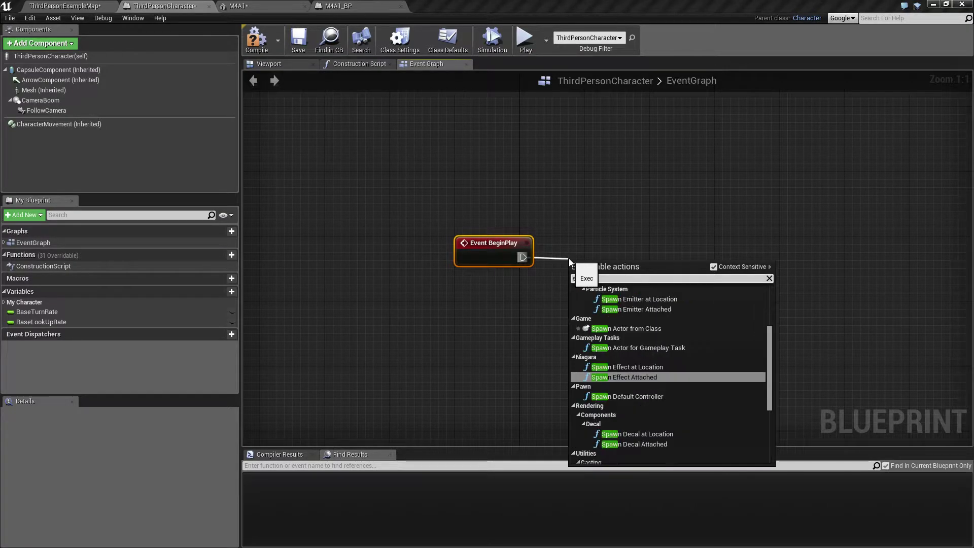
pyautogui.write(' acto')
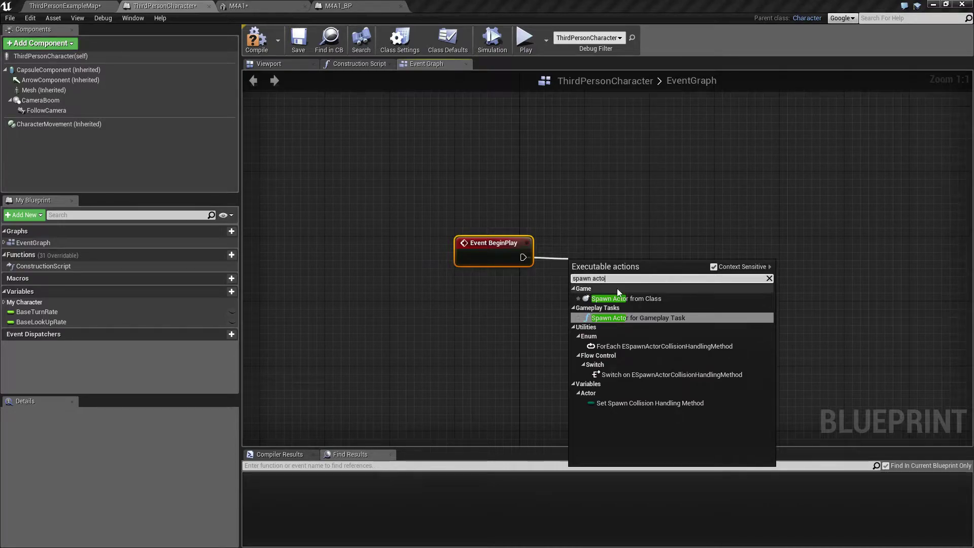
pyautogui.click(622, 298)
pyautogui.moveTo(616, 268); pyautogui.dragTo(607, 246)
pyautogui.click(621, 272)
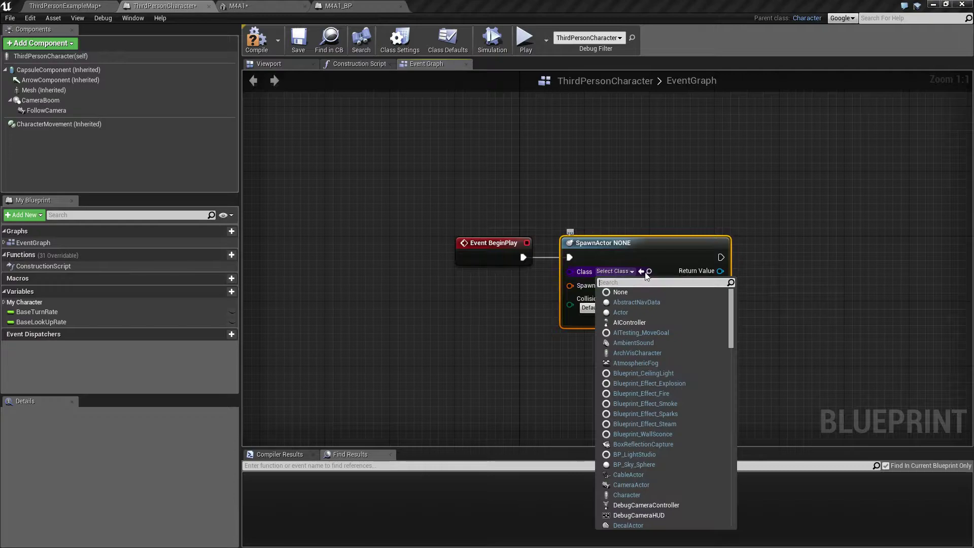
pyautogui.write('m4a')
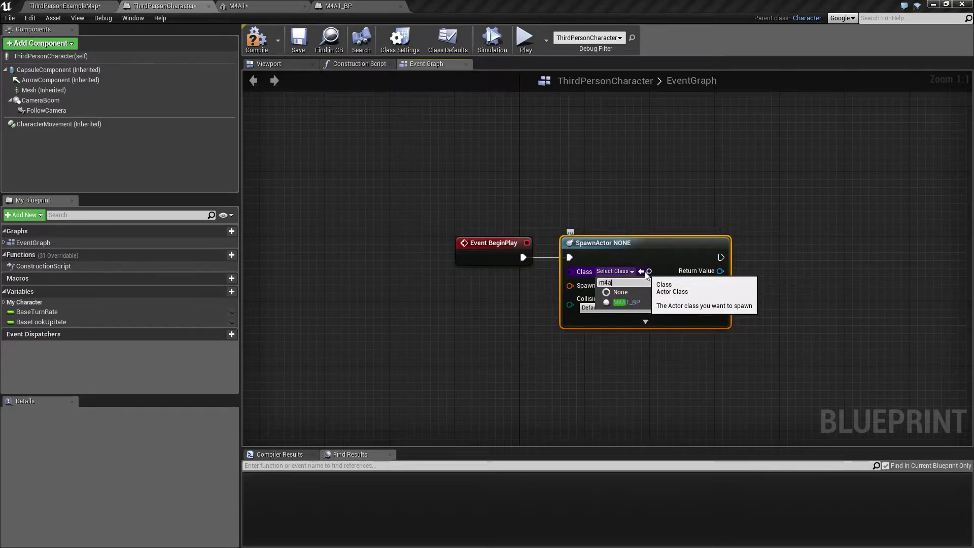
pyautogui.click(629, 302)
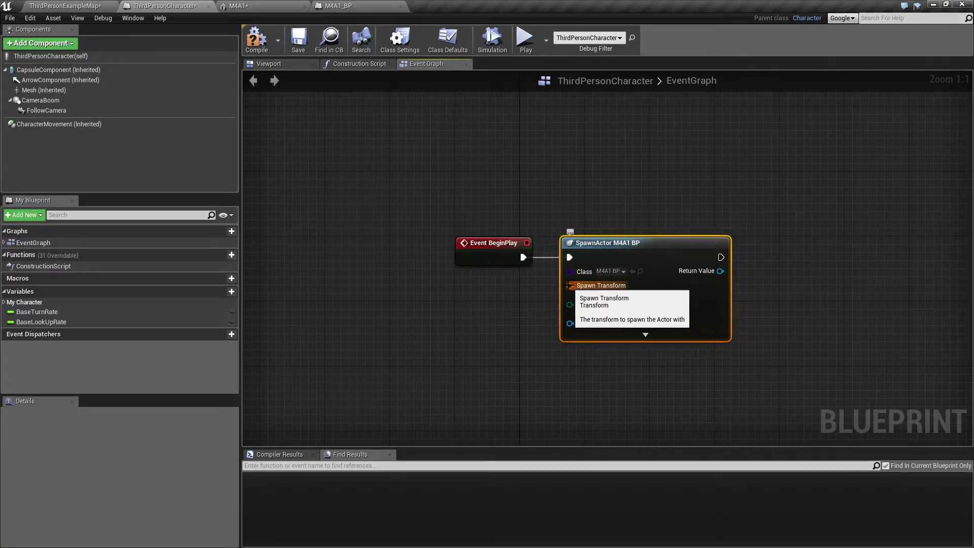
# Add a GetActorTransform node, connect it to the SpawnActor node's Spawn Transform and place it below Event BeginPlay.
pyautogui.rightClick(357, 315)
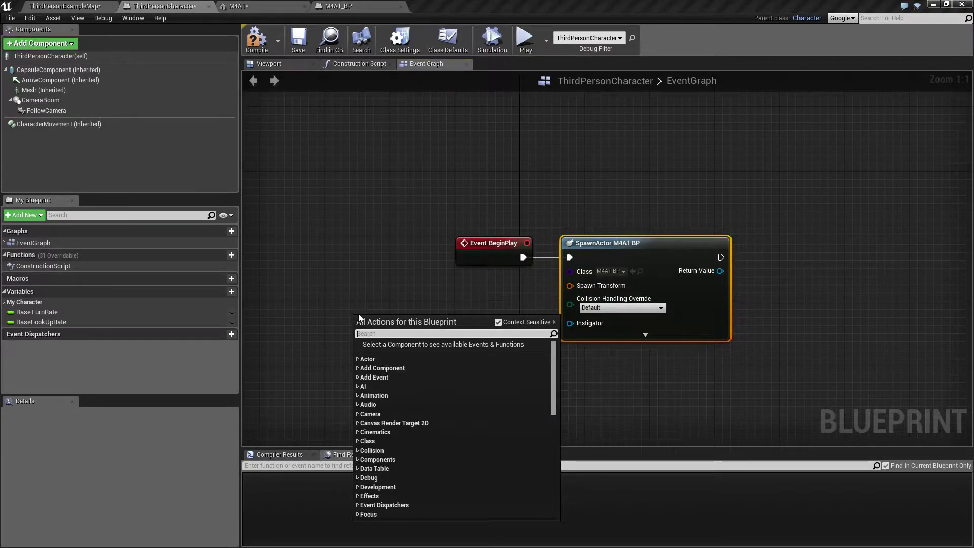
pyautogui.write('get ')
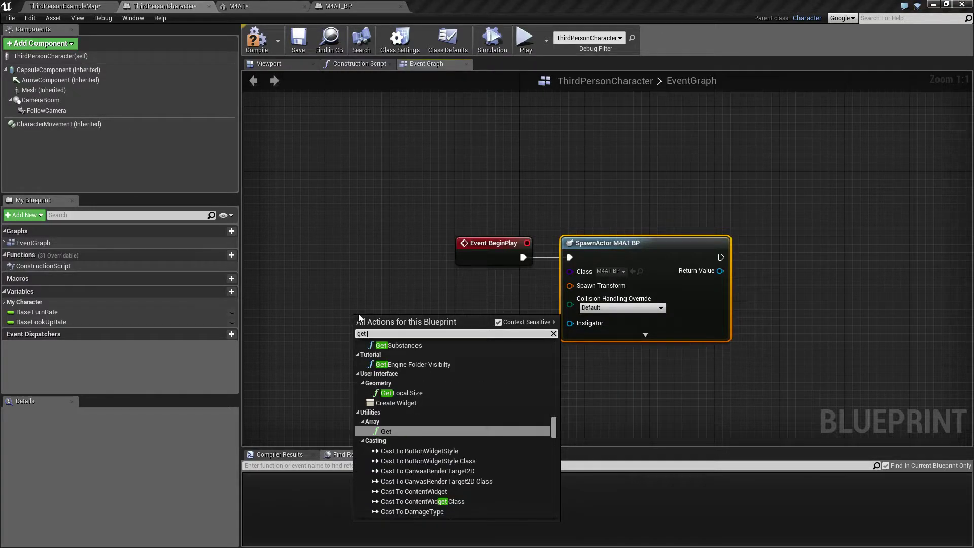
pyautogui.write('actortrans')
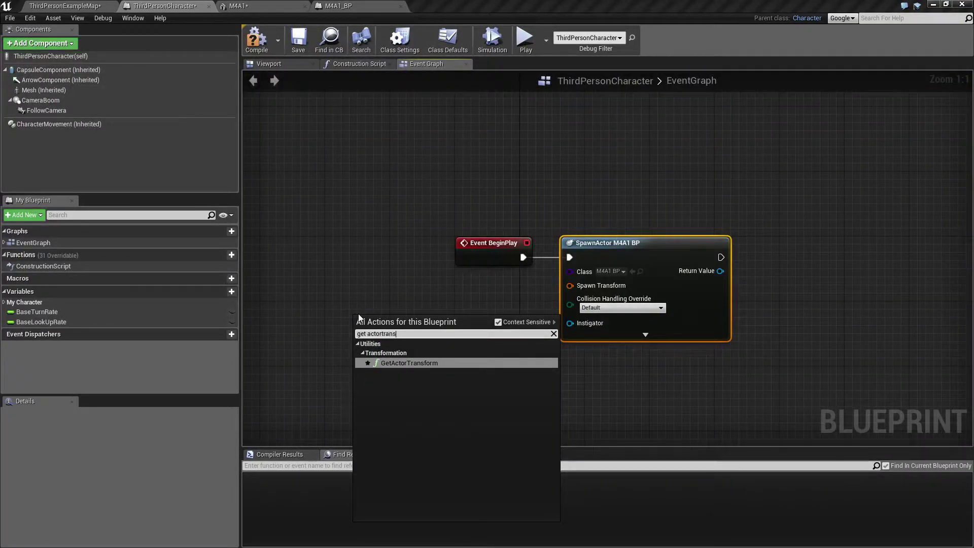
pyautogui.press('Return')
pyautogui.moveTo(378, 323); pyautogui.dragTo(362, 284)
pyautogui.moveTo(437, 305); pyautogui.dragTo(570, 286)
pyautogui.moveTo(377, 283); pyautogui.dragTo(459, 282)
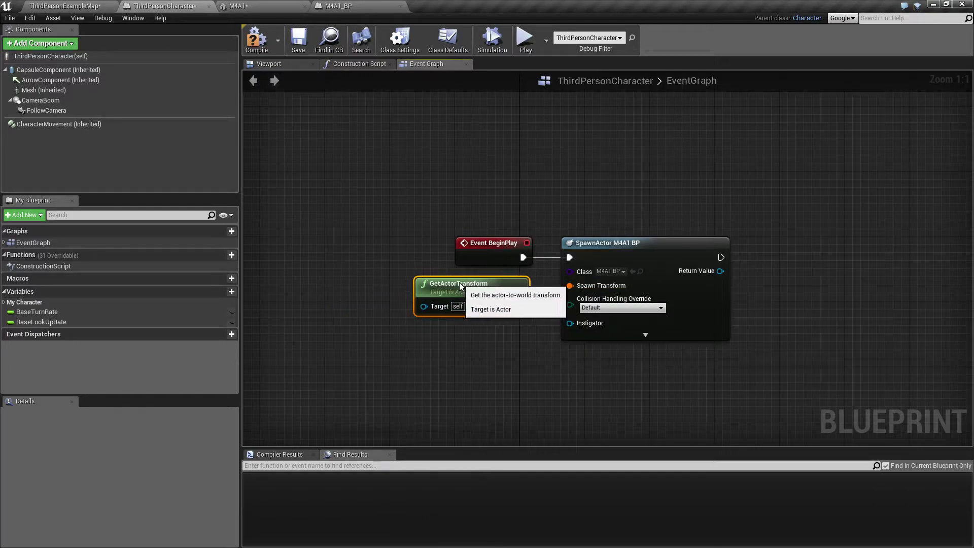
# Promote the SpawnActor return value to a variable named CurrentWeapon and line up its SET node beside the SpawnActor node.
pyautogui.moveTo(525, 339); pyautogui.dragTo(377, 322, button='right')
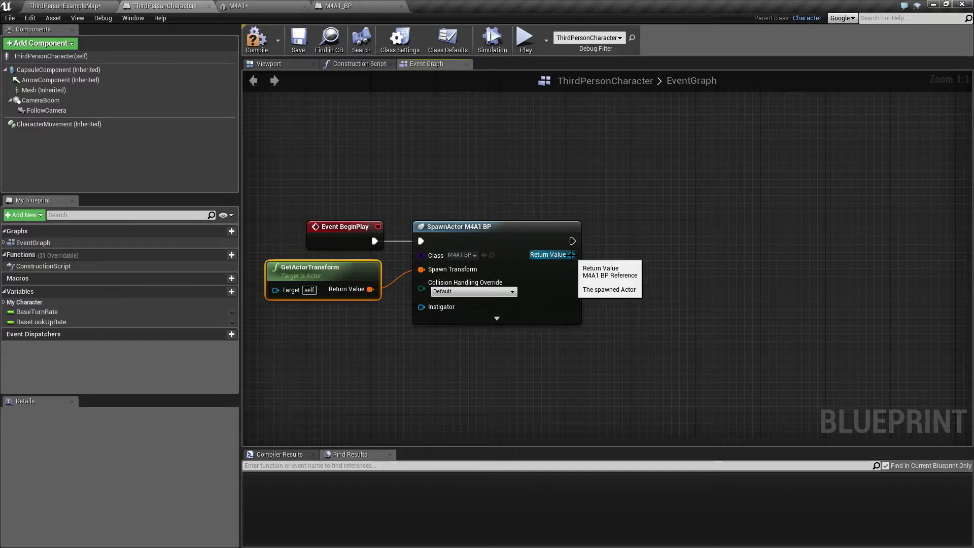
pyautogui.moveTo(571, 254); pyautogui.dragTo(623, 245)
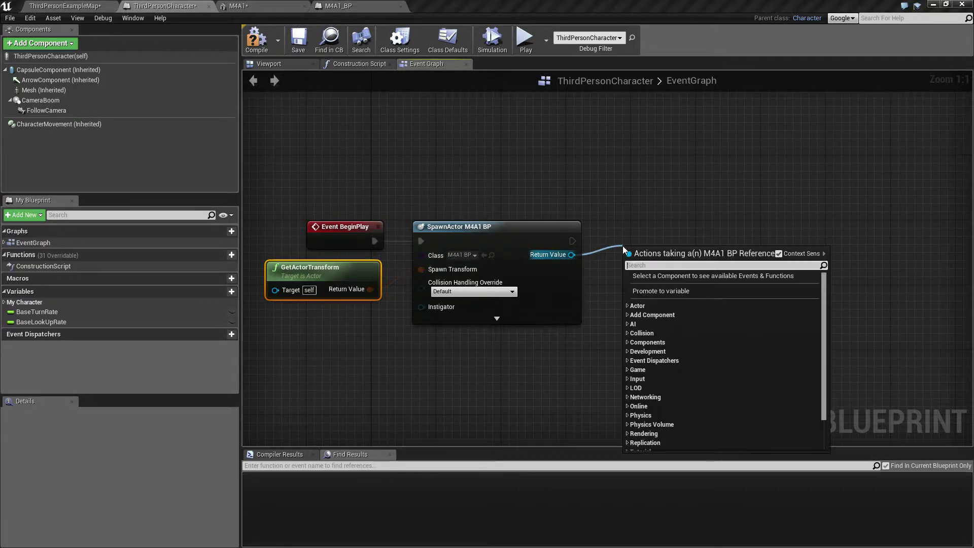
pyautogui.click(664, 292)
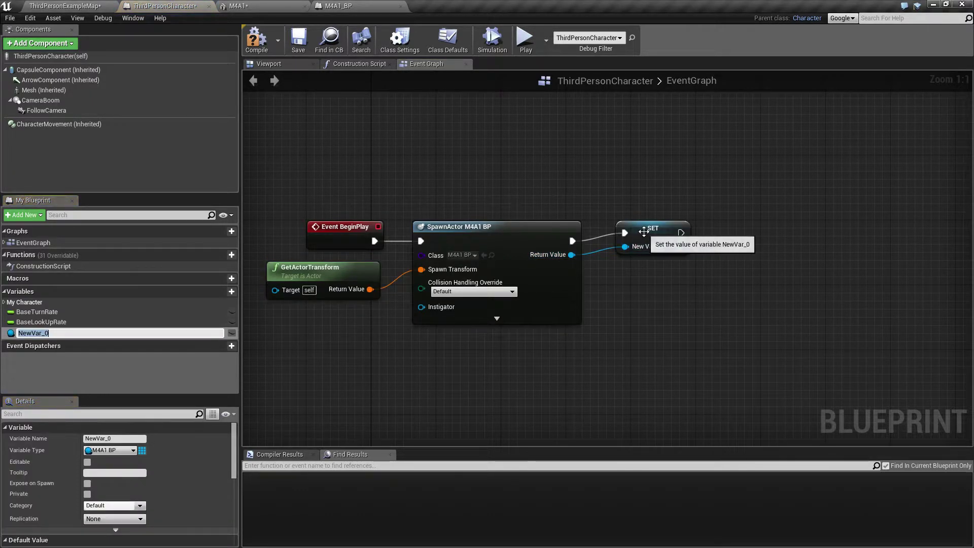
pyautogui.click(33, 333)
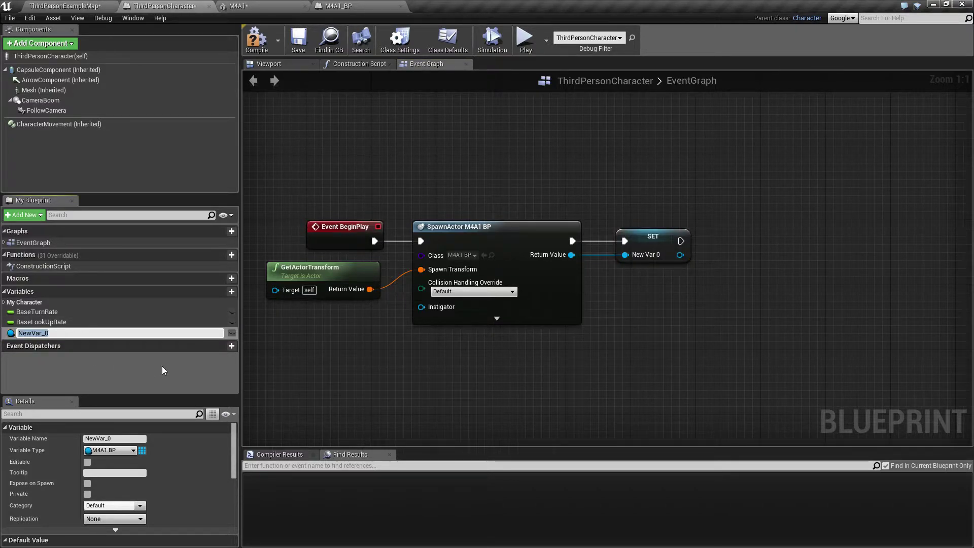
pyautogui.write('CurrentWeapon')
pyautogui.press('Return')
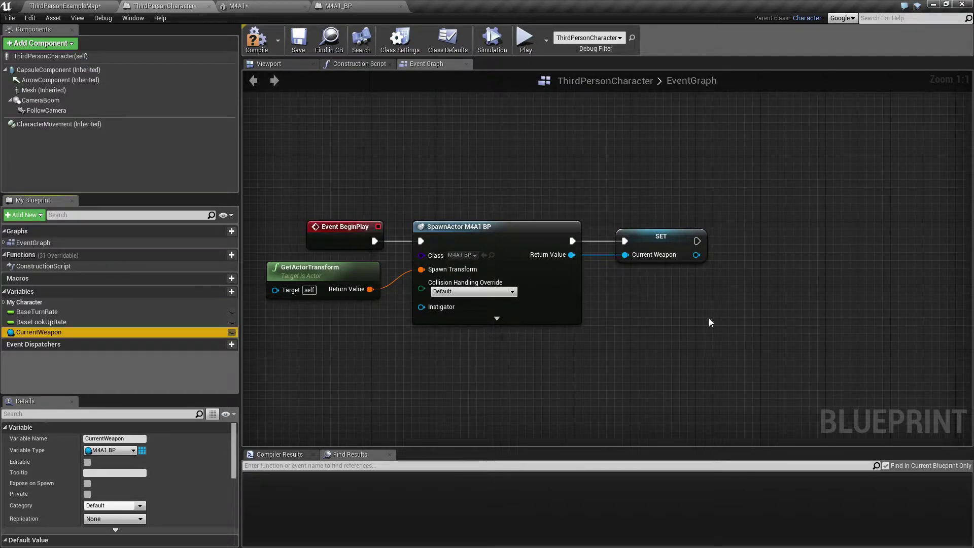
pyautogui.click(649, 236)
pyautogui.click(664, 304)
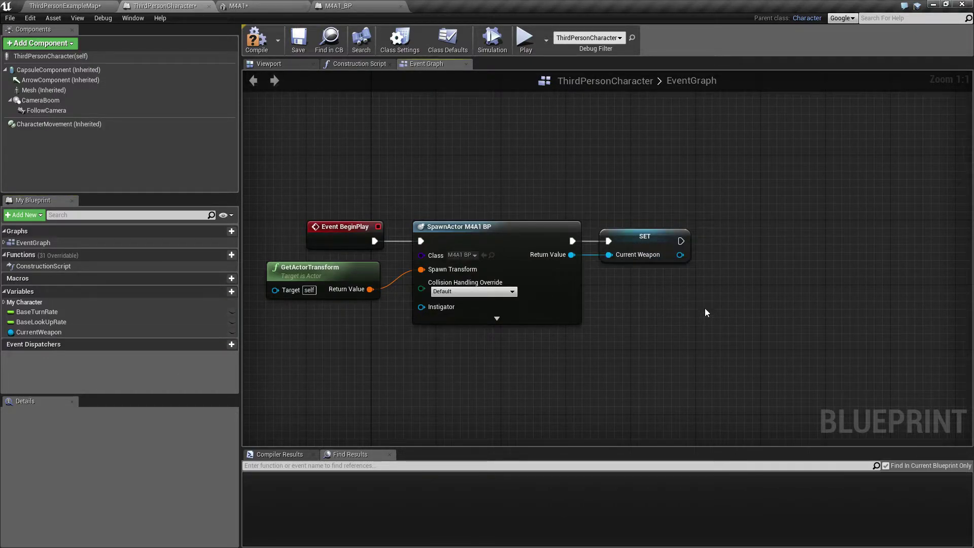
# Add an AttachActorToComponent node after the SET node, with Current Weapon as Target and the character's Mesh as In Parent.
pyautogui.moveTo(704, 309); pyautogui.dragTo(539, 298, button='right')
pyautogui.moveTo(515, 230); pyautogui.dragTo(562, 228)
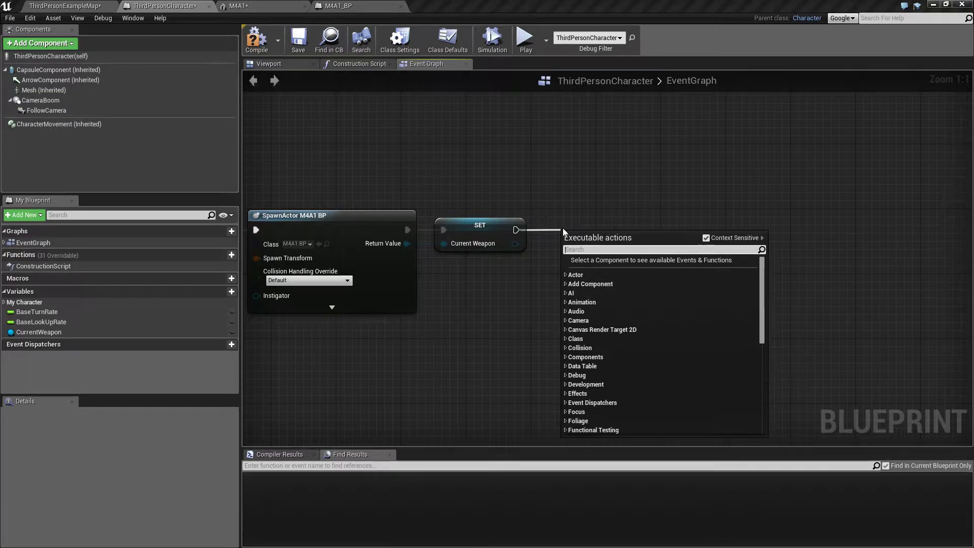
pyautogui.write('attach actor')
pyautogui.click(609, 289)
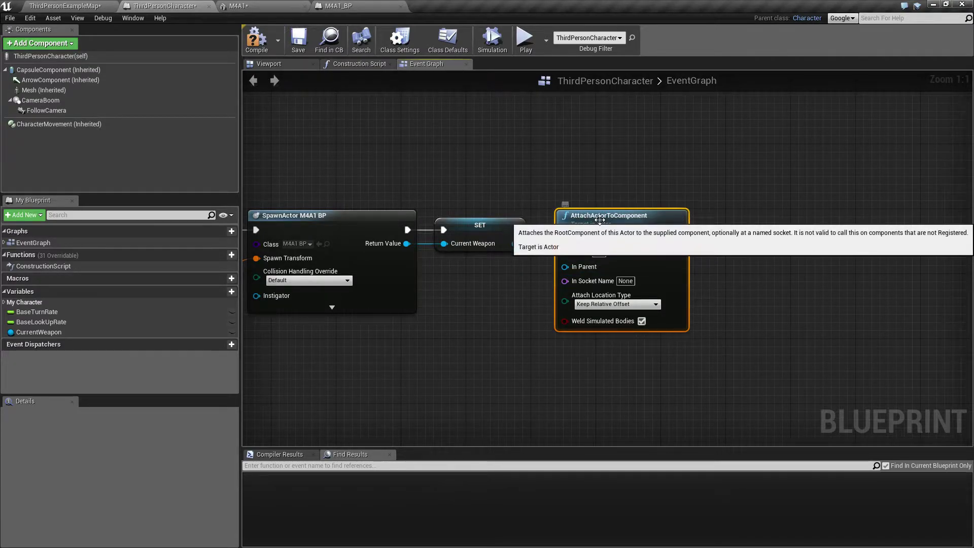
pyautogui.moveTo(629, 215); pyautogui.dragTo(629, 207)
pyautogui.moveTo(523, 245); pyautogui.dragTo(565, 244)
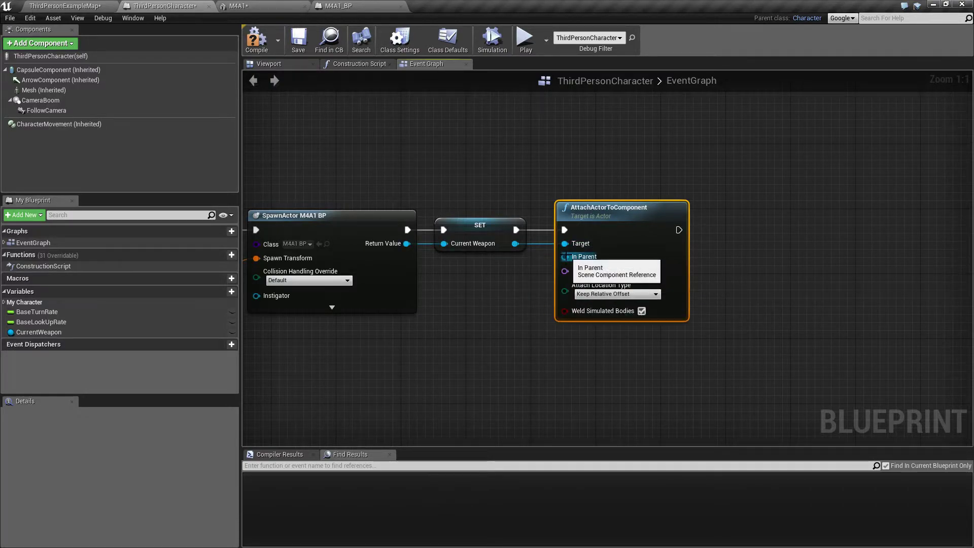
pyautogui.moveTo(43, 90); pyautogui.dragTo(565, 256)
pyautogui.moveTo(511, 281); pyautogui.dragTo(498, 276)
# Set the attach node's In Socket Name to WeaponSocket and its Attach Location Type to Snap to Target, Keep World Scale.
pyautogui.click(626, 270)
pyautogui.hotkey('ctrl', 'a')
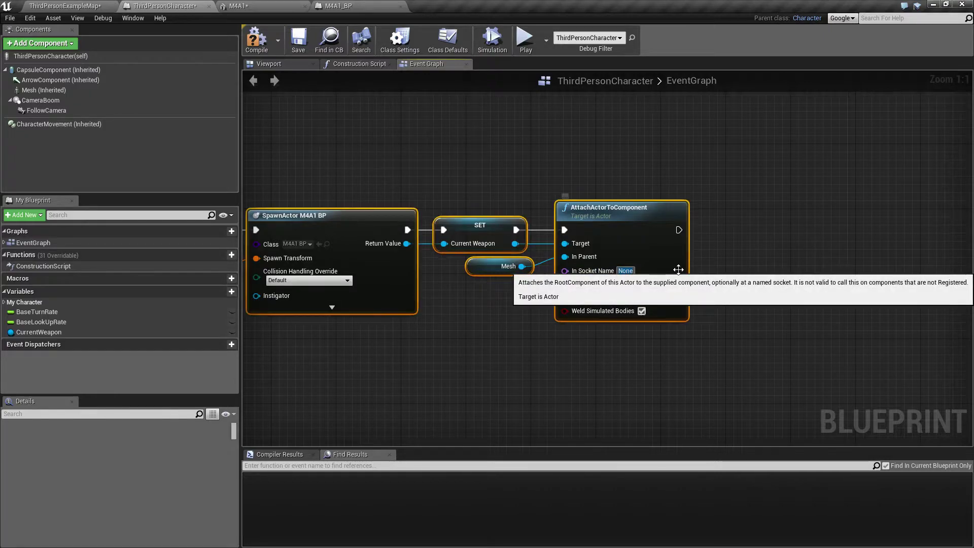
pyautogui.click(576, 409)
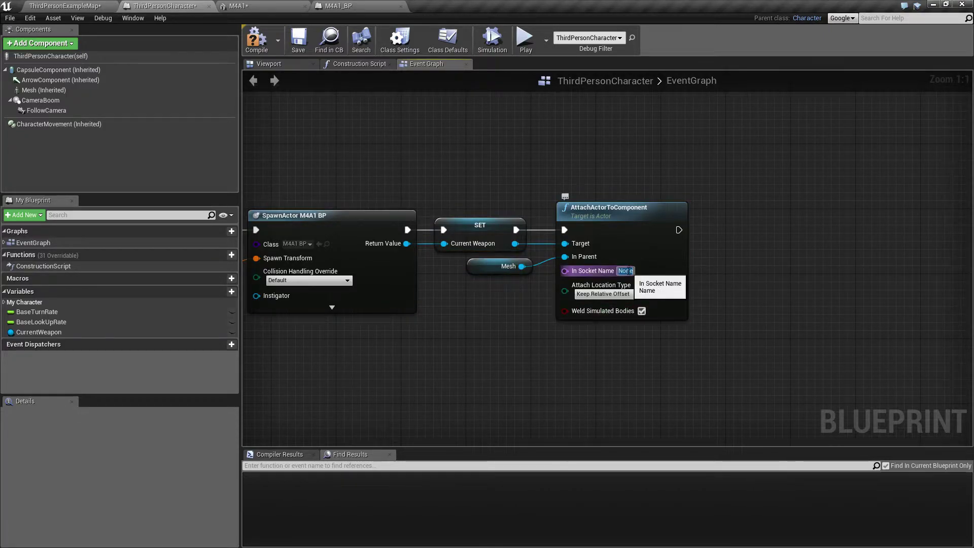
pyautogui.write('WeaponSocket')
pyautogui.press('Return')
pyautogui.click(616, 301)
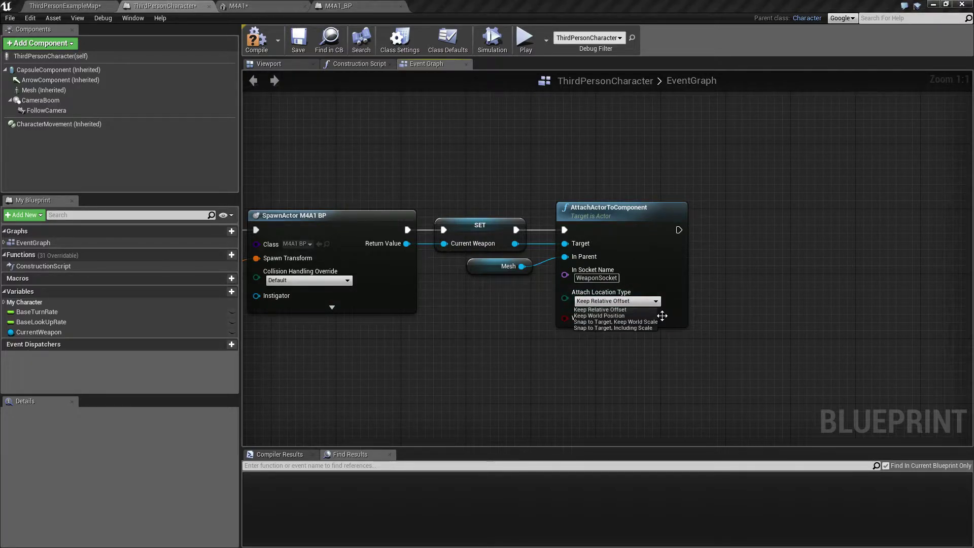
pyautogui.click(632, 322)
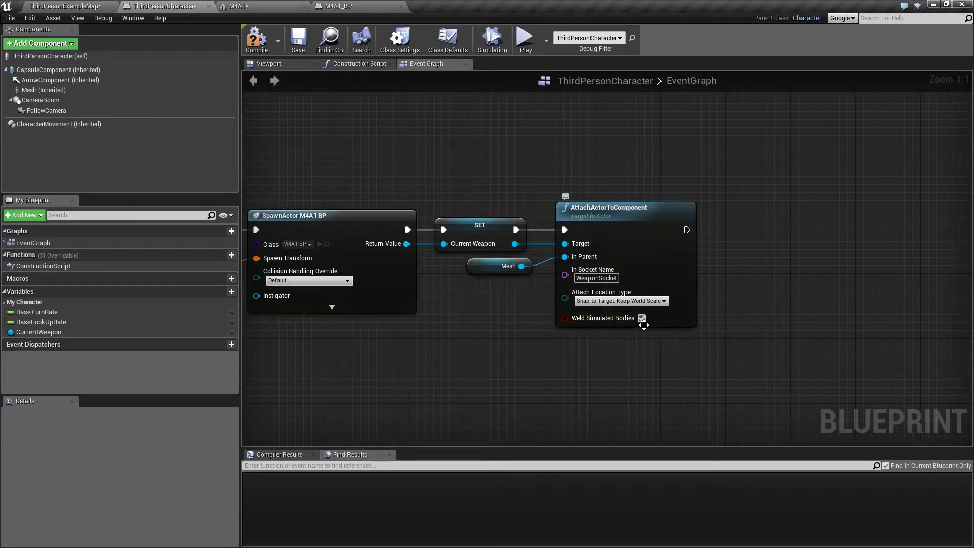
# Play-test the game to check the rifle attachment on the character, and end the preview.
pyautogui.click(525, 40)
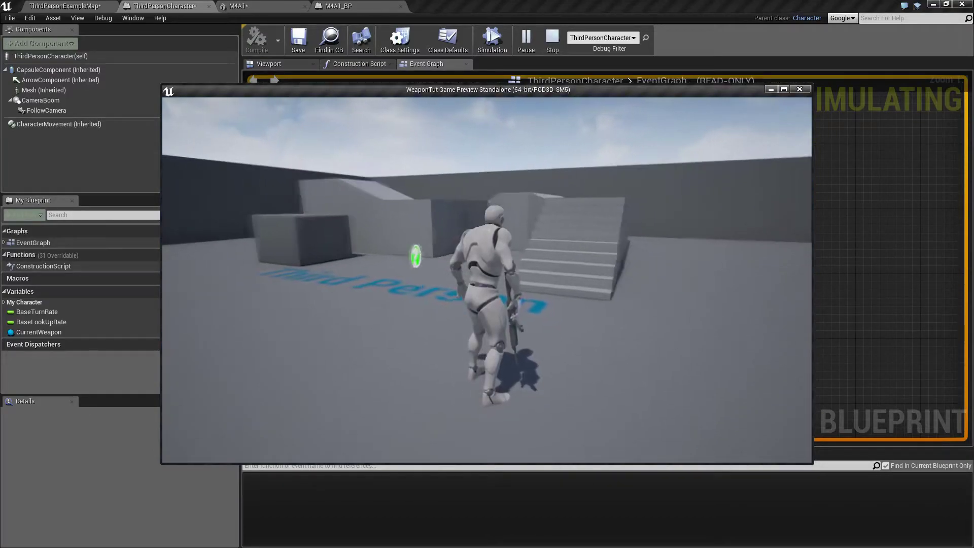
pyautogui.press('Escape')
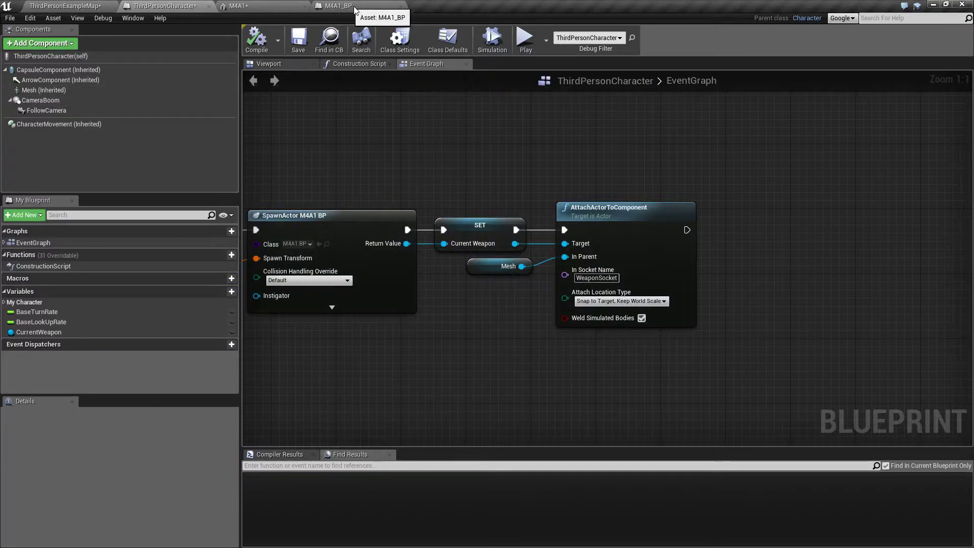
# Delete the collision hull from the M4A1 static mesh.
pyautogui.click(244, 6)
pyautogui.click(343, 311)
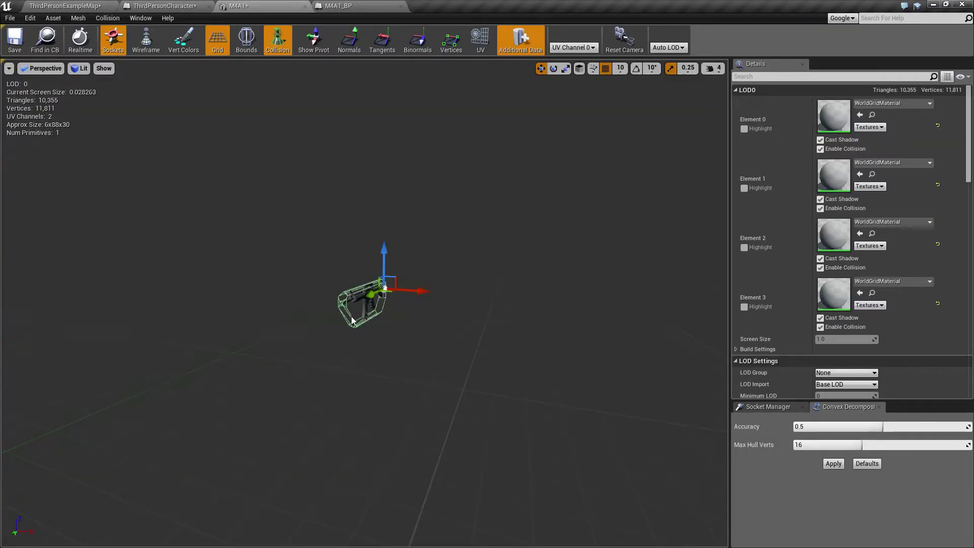
pyautogui.click(352, 318)
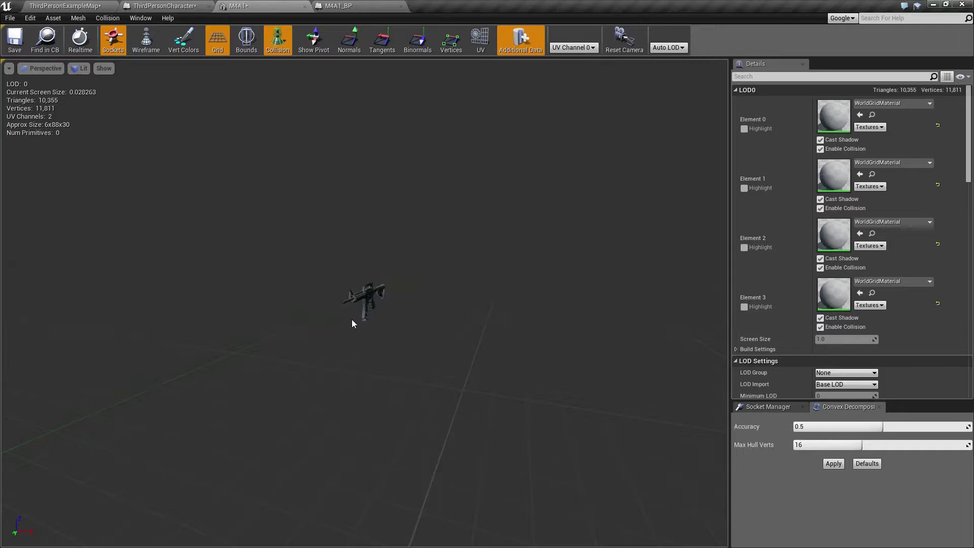
# Play-test the ThirdPersonExampleMap level from the level editor to check the character with the rifle, and stop the session.
pyautogui.click(98, 7)
pyautogui.click(516, 41)
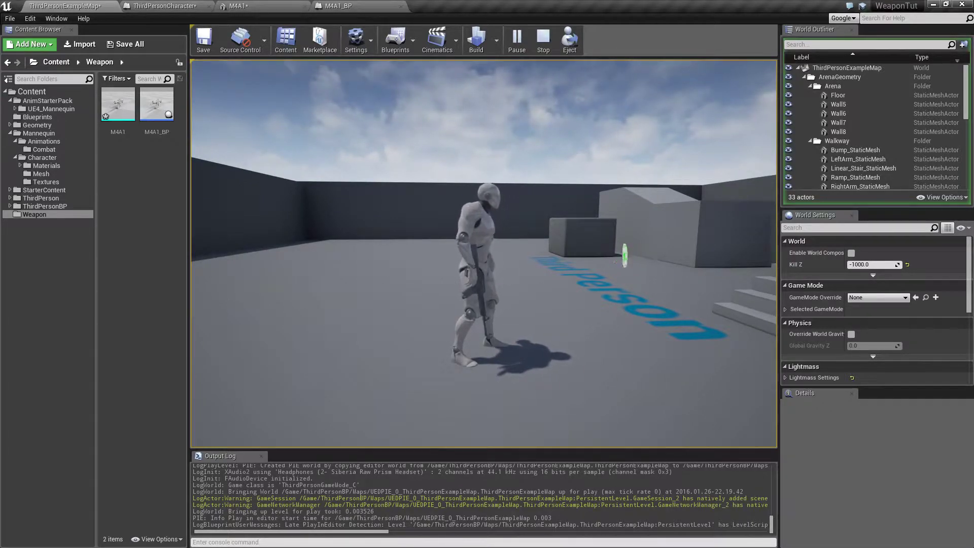
pyautogui.press('Escape')
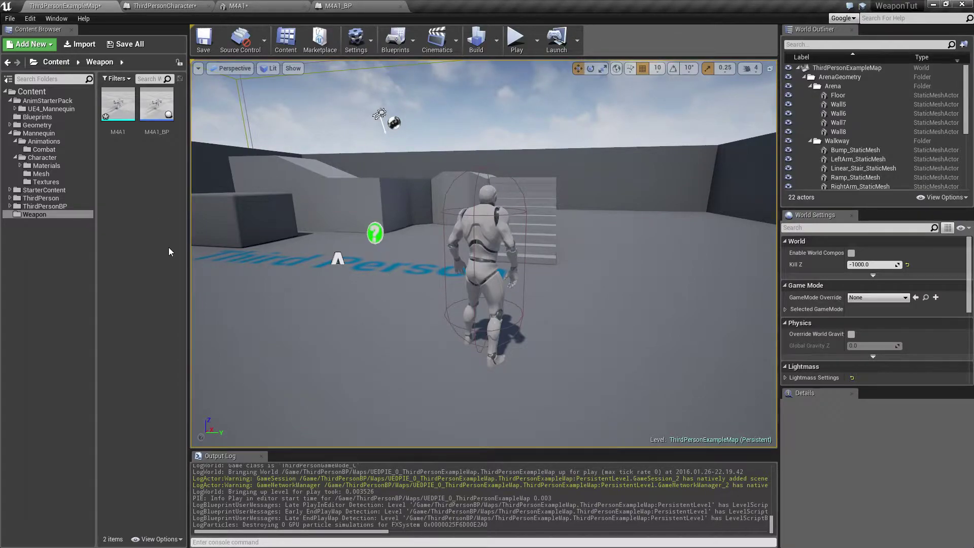
pyautogui.click(251, 6)
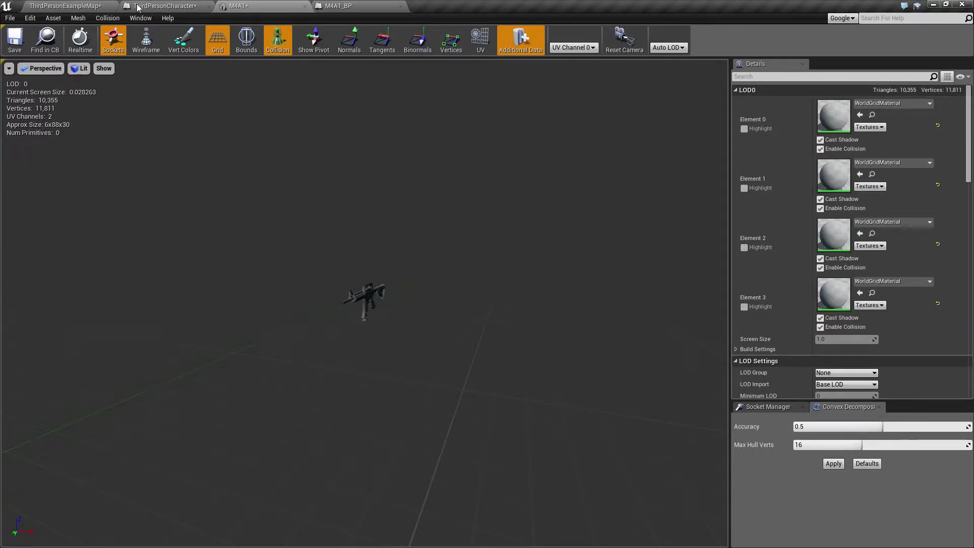
pyautogui.click(62, 7)
pyautogui.moveTo(555, 319)
pyautogui.mouseDown(button='right')
pyautogui.moveTo(508, 317)
pyautogui.moveTo(555, 319)
pyautogui.mouseUp(button='right')
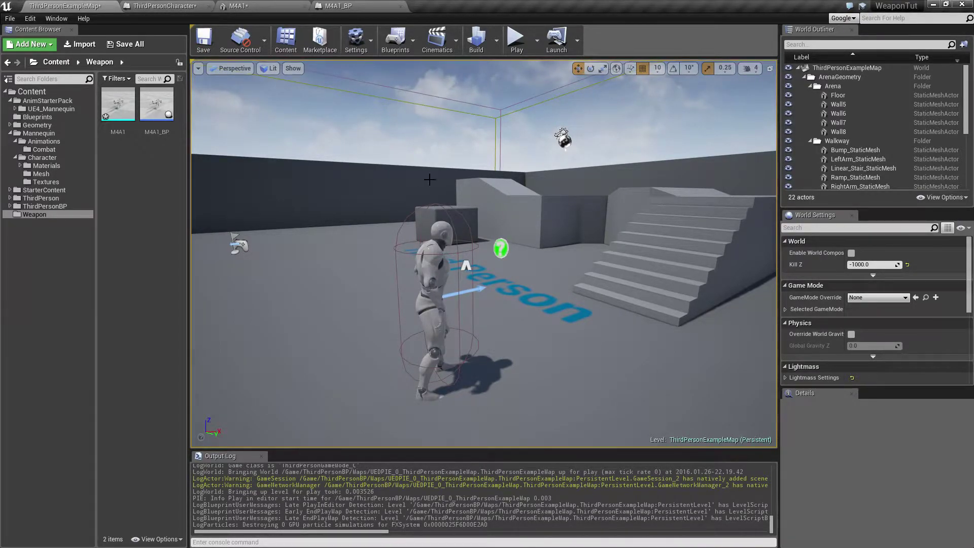
pyautogui.click(150, 7)
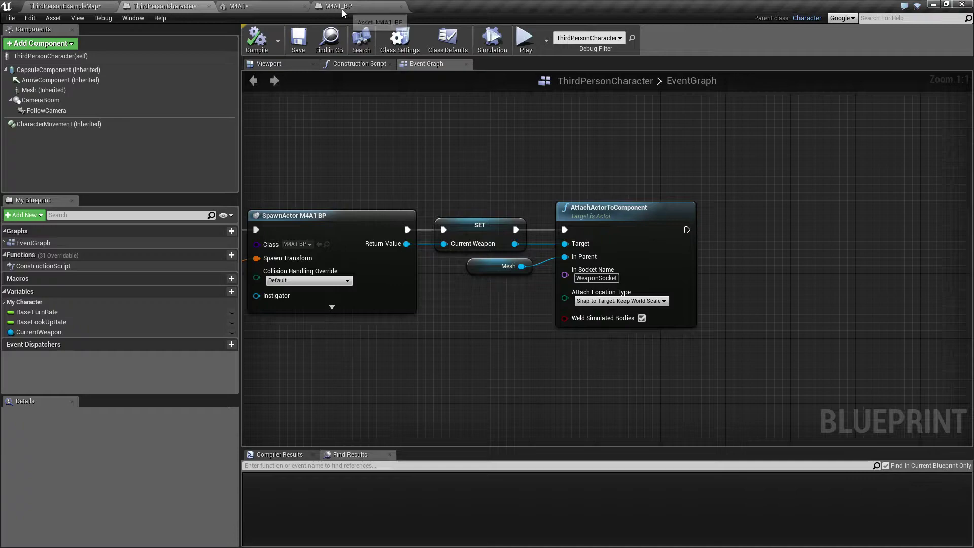
pyautogui.click(73, 6)
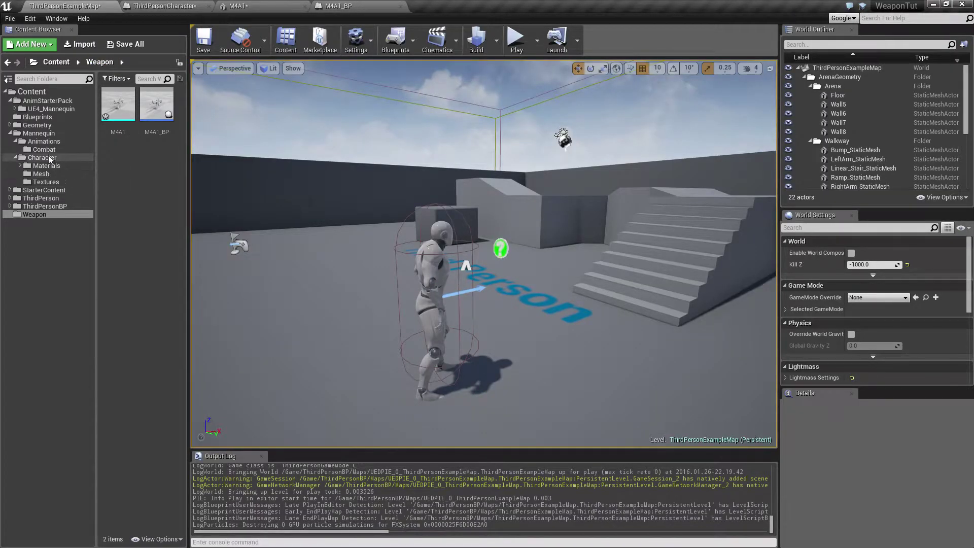
# Open ThirdPerson_AnimBP from the Mannequin folder and enter the Idle/Run state of the AnimGraph's Default state machine.
pyautogui.click(67, 141)
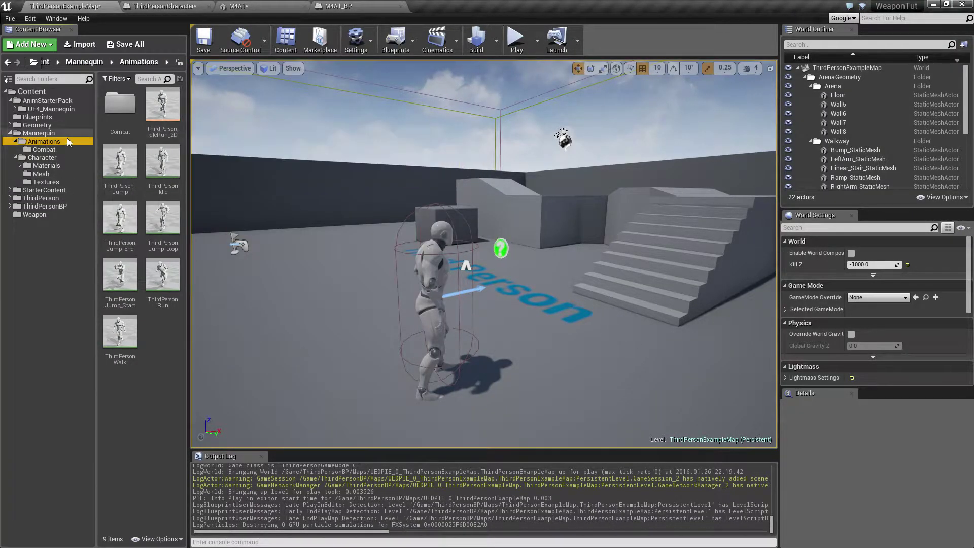
pyautogui.click(39, 133)
pyautogui.doubleClick(120, 162)
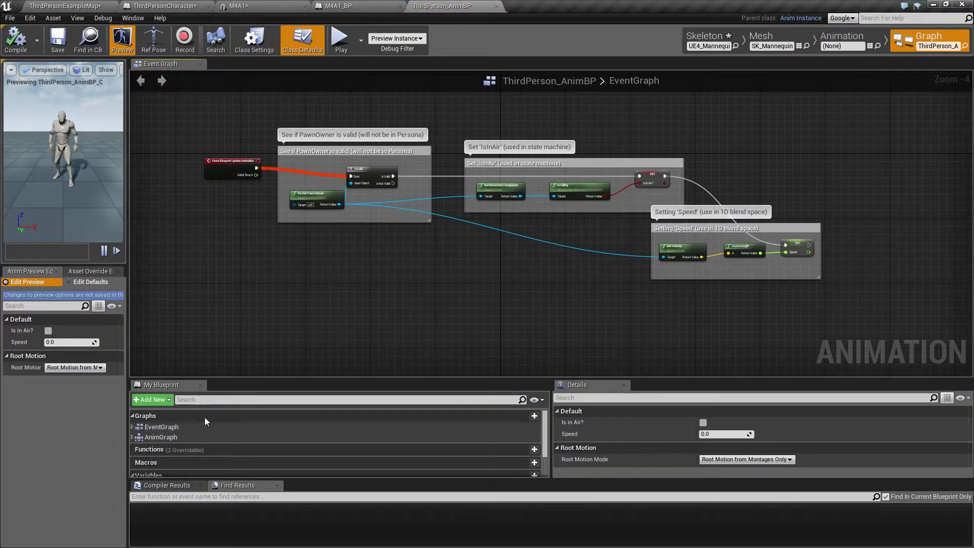
pyautogui.doubleClick(163, 436)
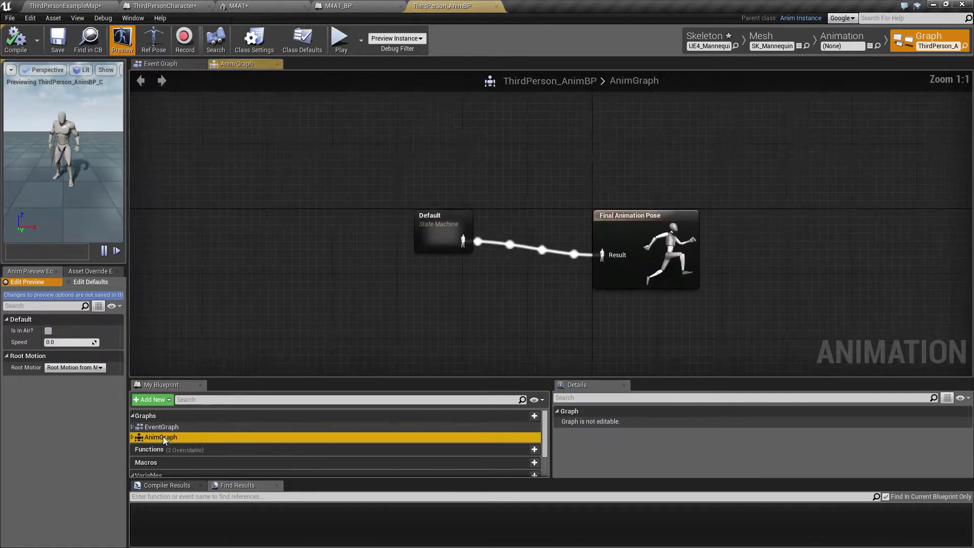
pyautogui.click(438, 243)
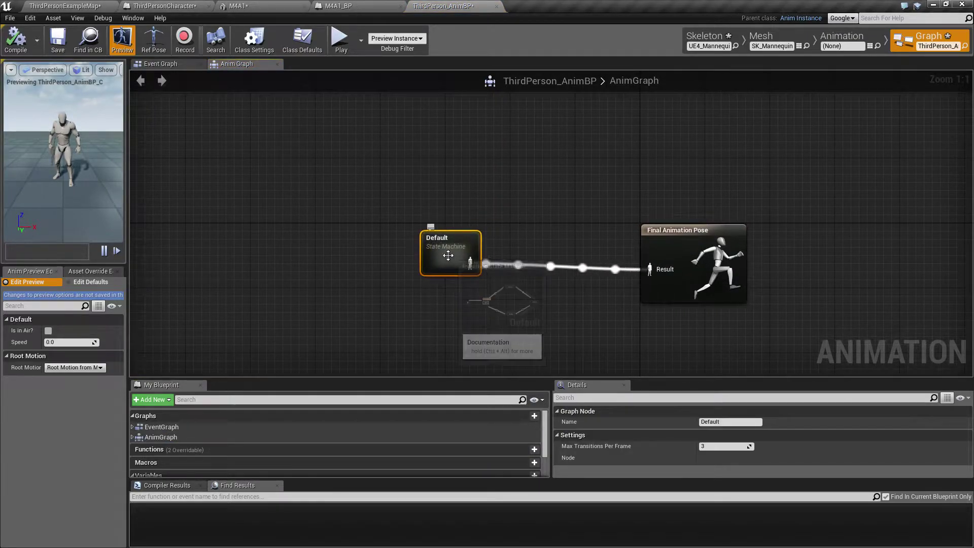
pyautogui.doubleClick(467, 261)
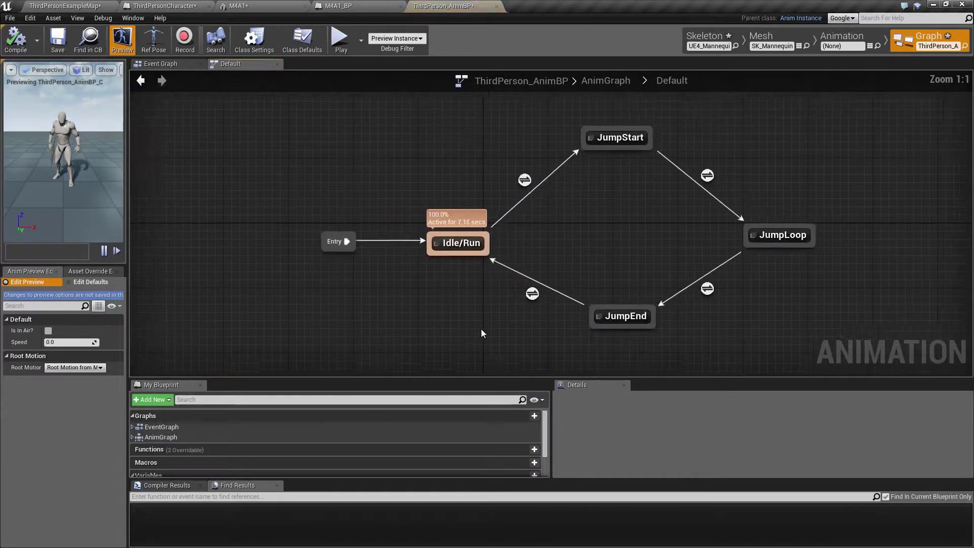
pyautogui.doubleClick(475, 251)
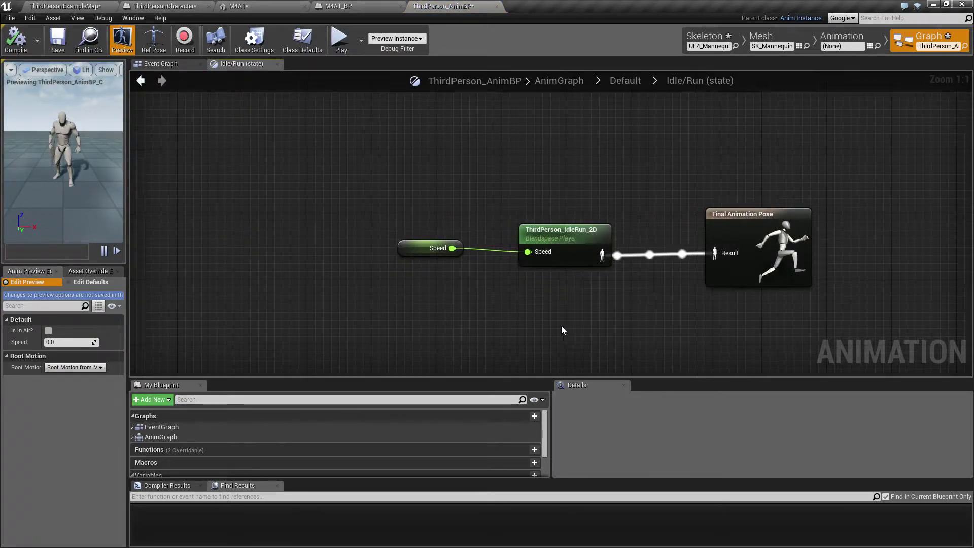
# Add a Play Idle_Rifle_Ironsights node to the Idle/Run state and connect its pose to the Final Animation Pose result.
pyautogui.moveTo(545, 308); pyautogui.dragTo(546, 308, button='right')
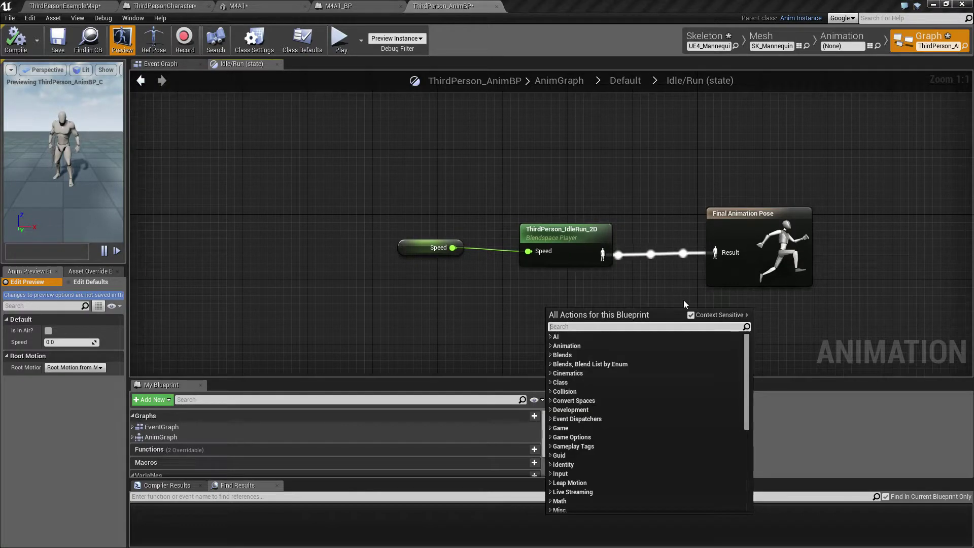
pyautogui.write('iron')
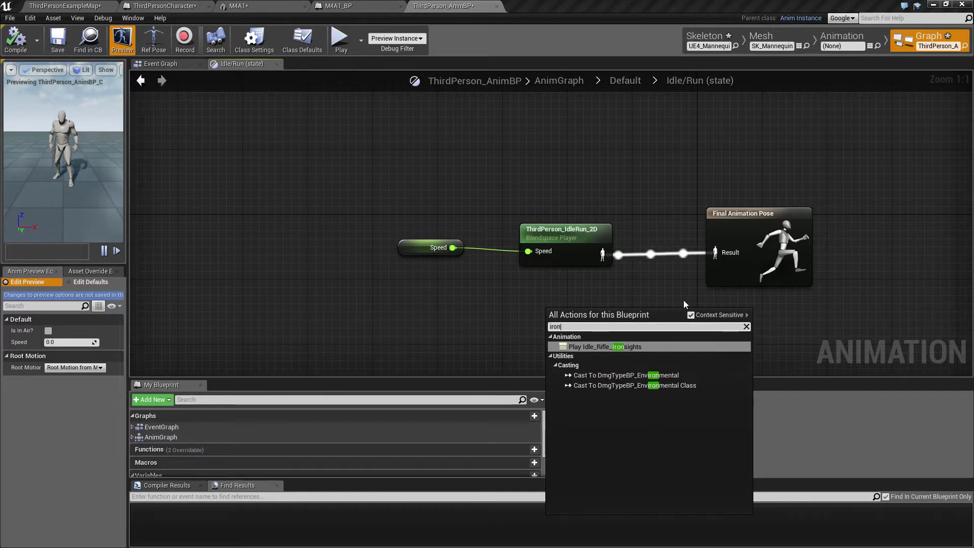
pyautogui.click(586, 347)
pyautogui.moveTo(629, 327); pyautogui.dragTo(716, 252)
# Play-test the game to check the rifle ironsights pose, end the preview, and review the ThirdPersonCharacter event graph.
pyautogui.click(336, 40)
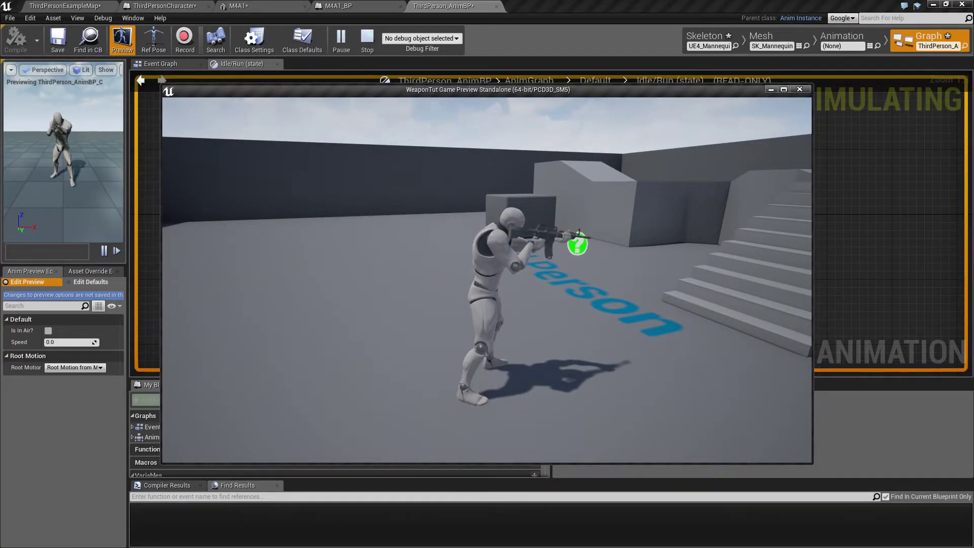
pyautogui.press('Escape')
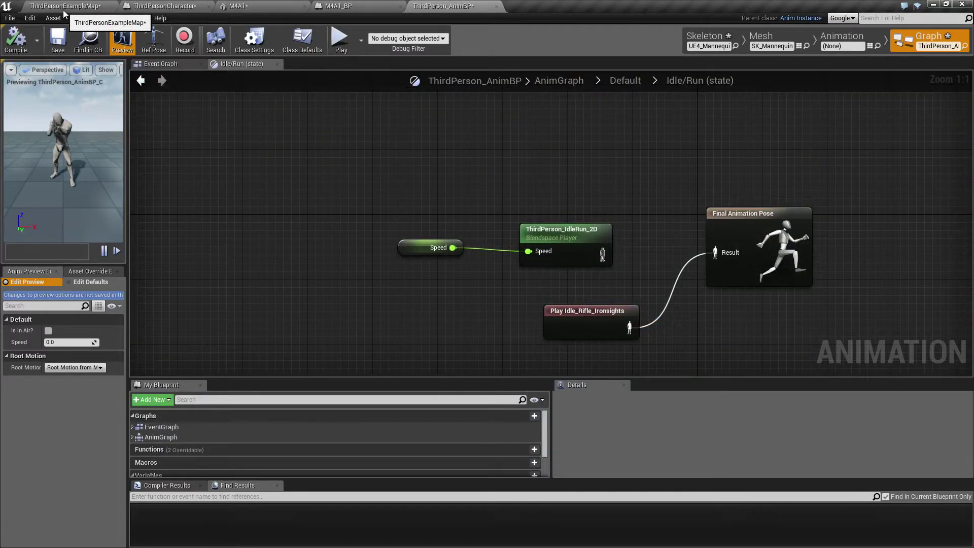
pyautogui.click(167, 10)
pyautogui.moveTo(310, 124); pyautogui.dragTo(456, 137, button='right')
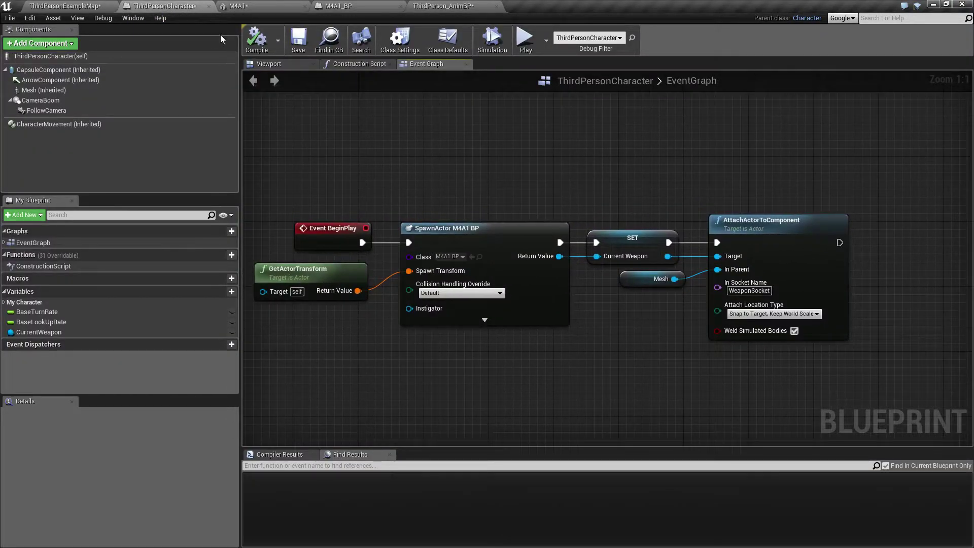
# Open the Engine Input page of the Project Settings from the ThirdPersonExampleMap level editor.
pyautogui.click(69, 6)
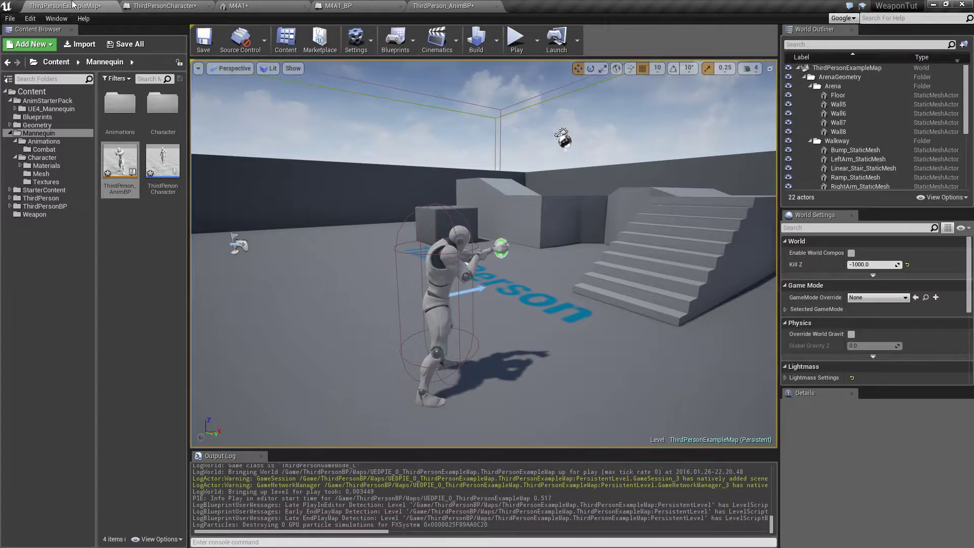
pyautogui.click(361, 47)
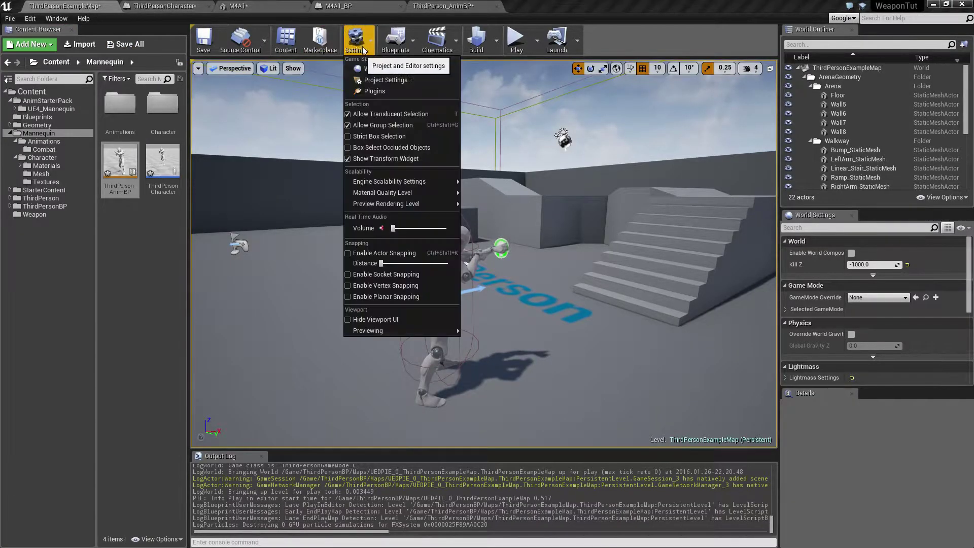
pyautogui.click(387, 79)
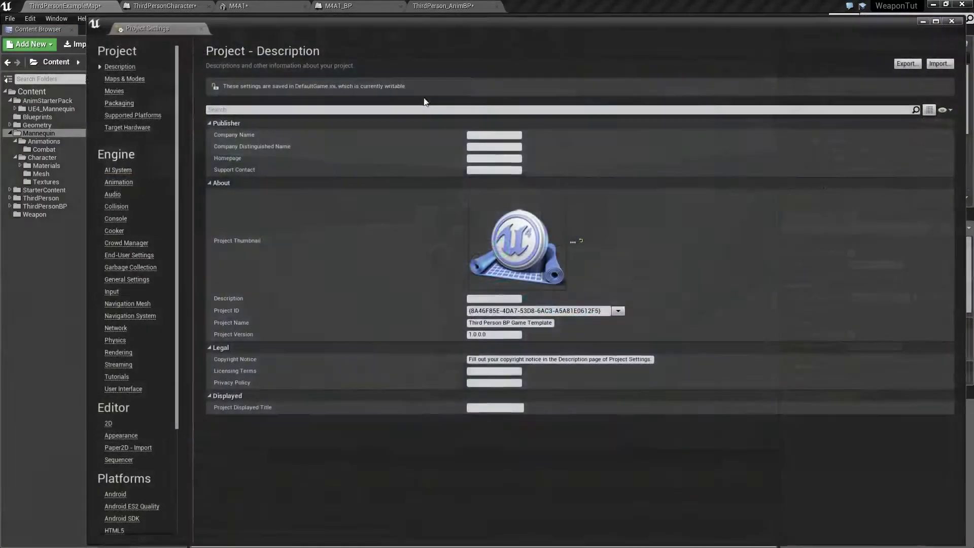
pyautogui.click(111, 292)
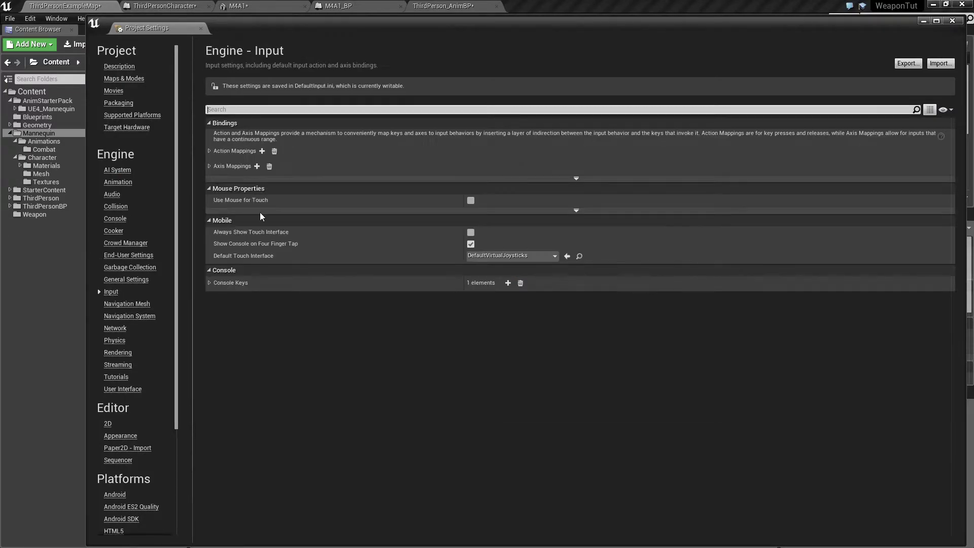
pyautogui.click(262, 151)
pyautogui.click(209, 150)
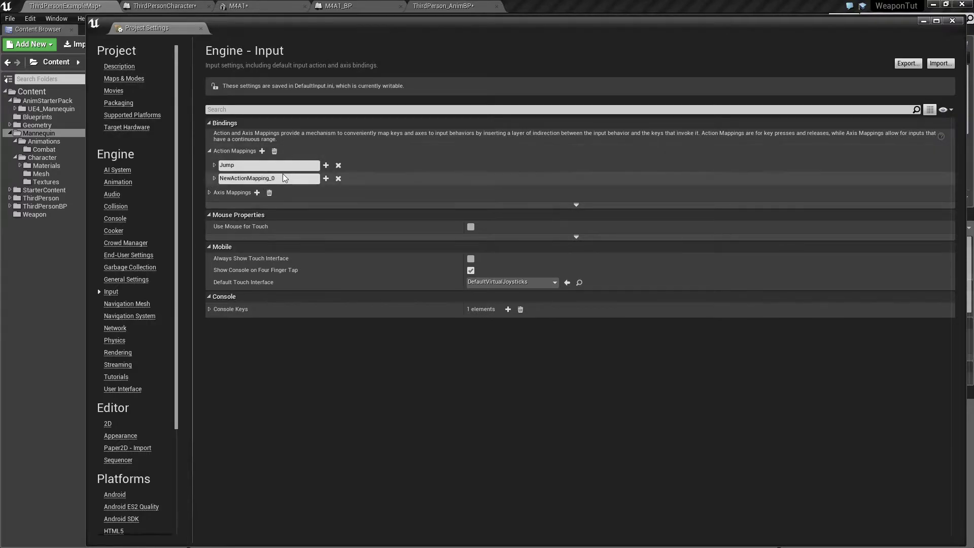
pyautogui.click(338, 179)
# Add a new action mapping to the input bindings and name it AlternateHolster.
pyautogui.click(262, 151)
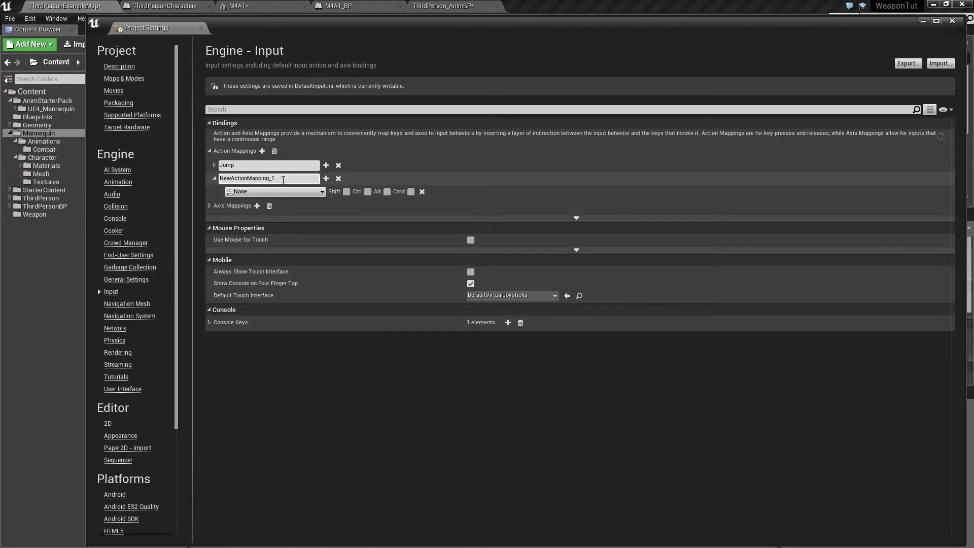
pyautogui.click(291, 179)
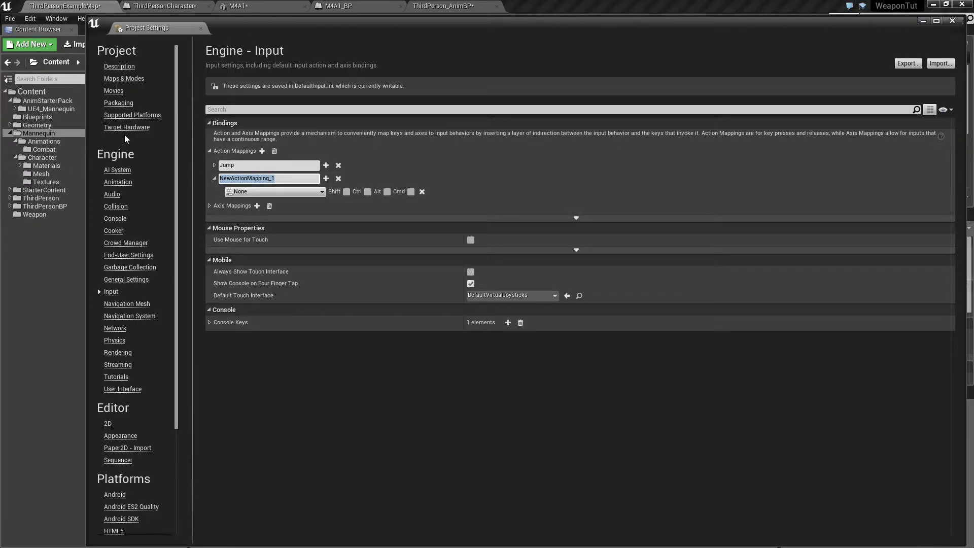
pyautogui.write('Alt')
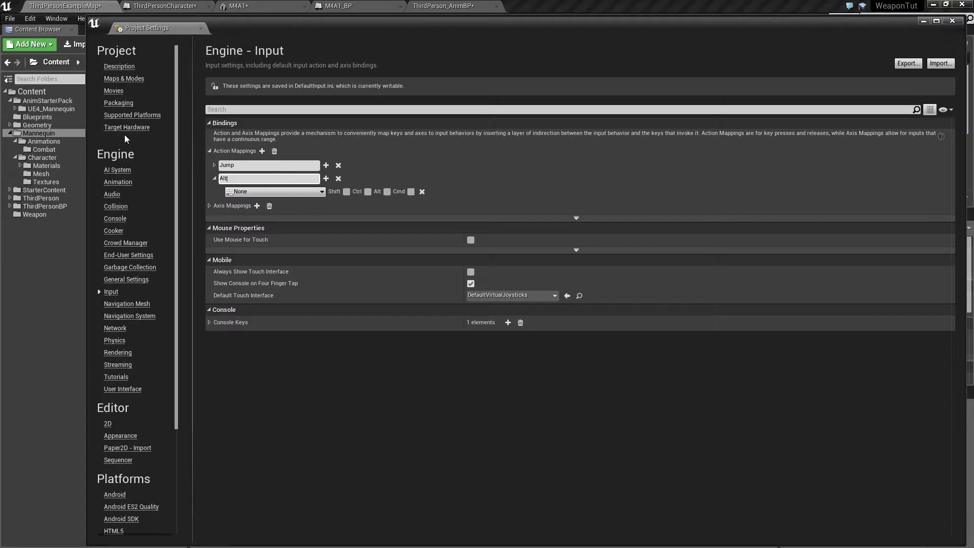
pyautogui.write('ernateHolster')
pyautogui.press('Return')
# Bind the AlternateHolster action mapping to the keyboard's E key and close the Project Settings.
pyautogui.click(258, 193)
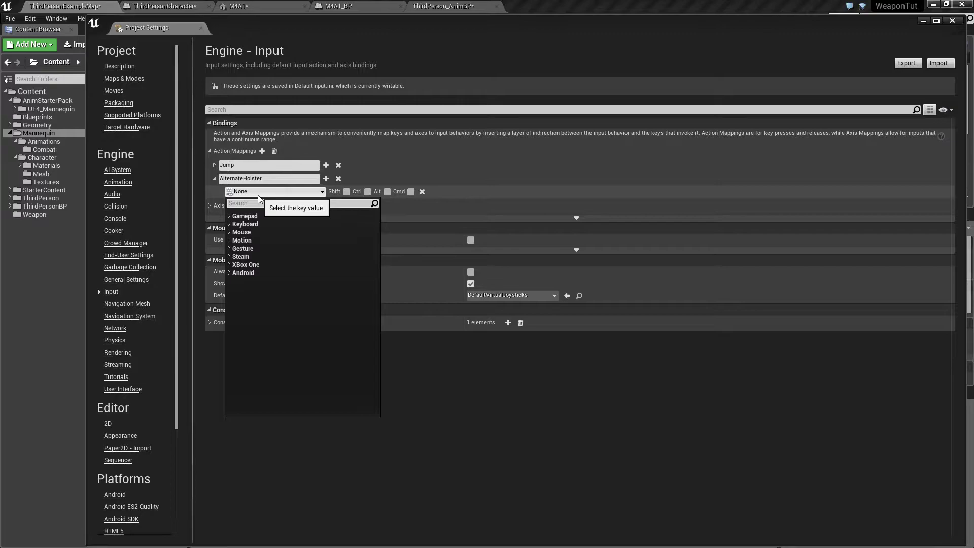
pyautogui.write('e')
pyautogui.scroll(-20, 250, 317)
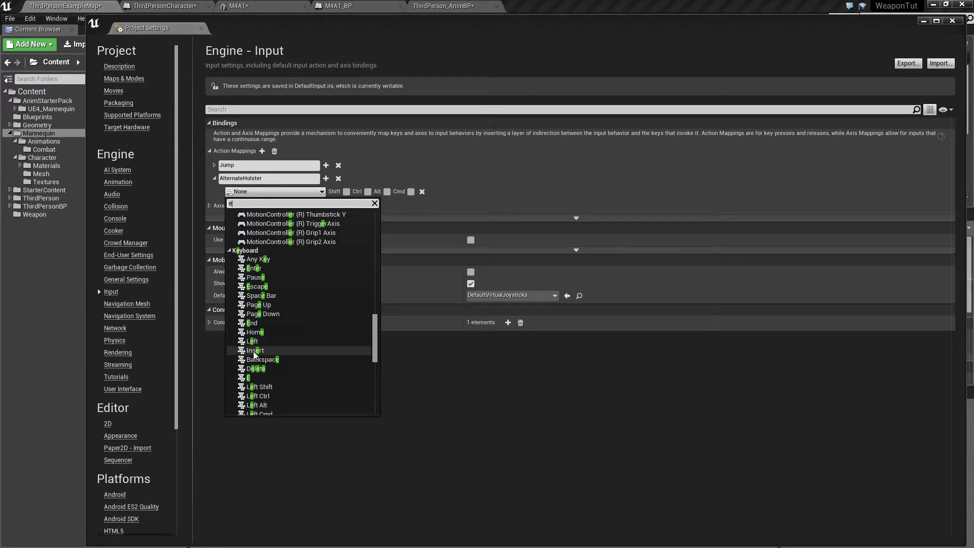
pyautogui.click(264, 386)
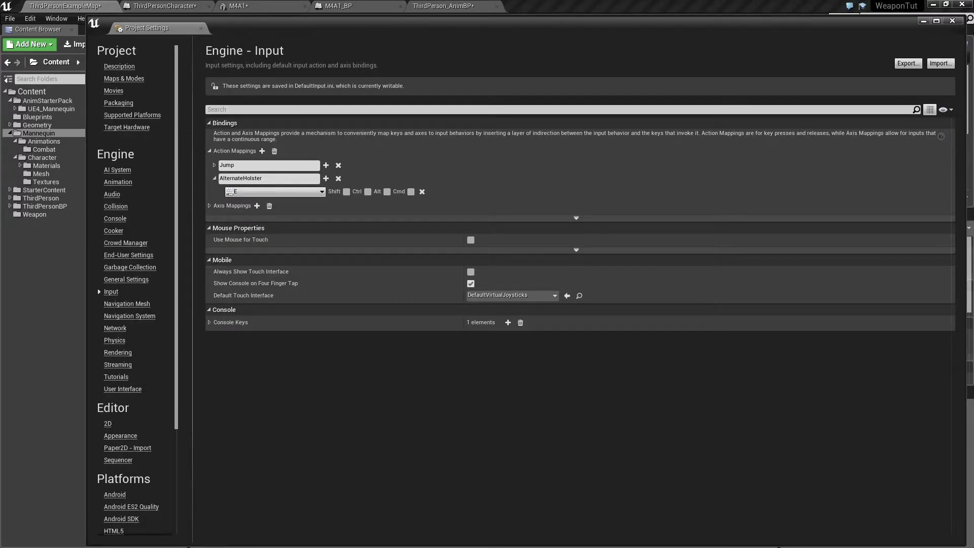
pyautogui.click(953, 21)
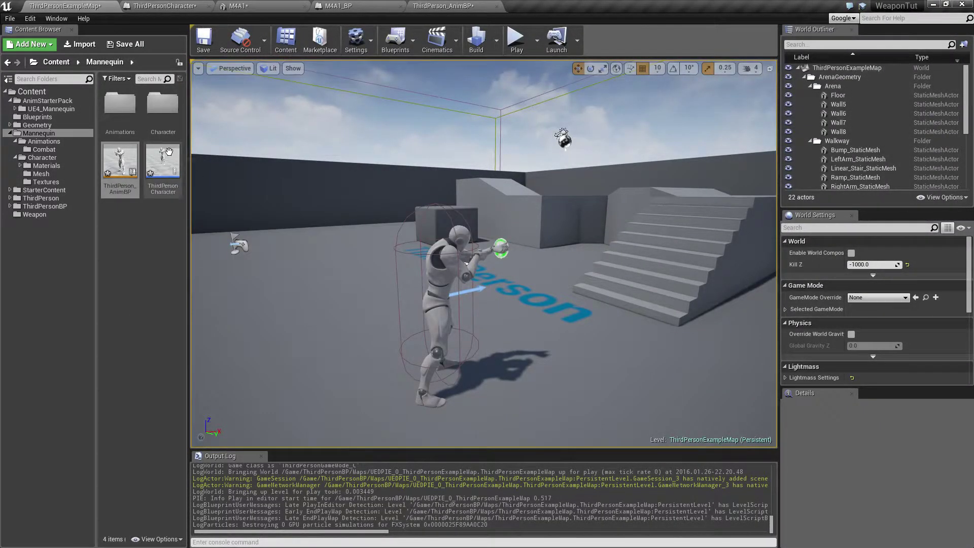
# Add the AlternateHolster input action event to an empty area of the ThirdPersonCharacter event graph, beyond the AttachActorToComponent node.
pyautogui.doubleClick(163, 160)
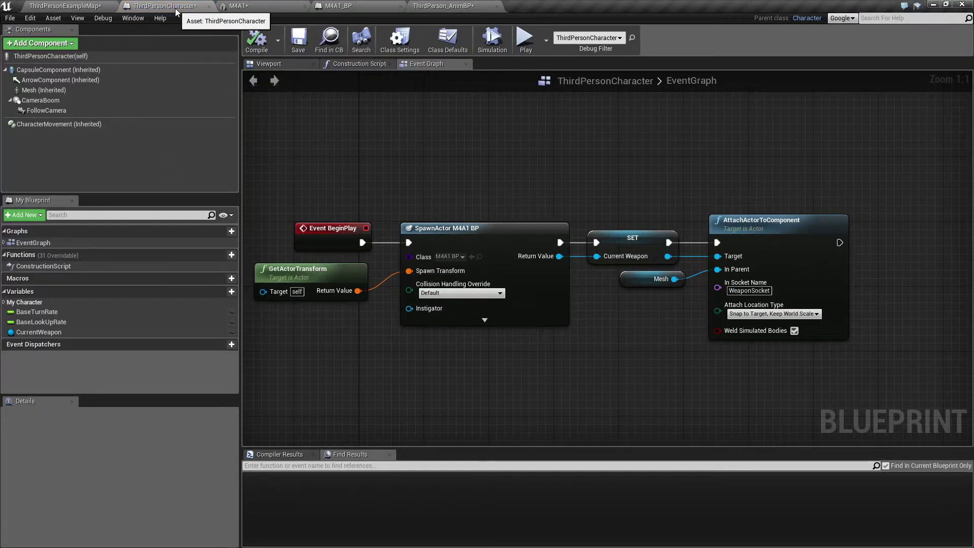
pyautogui.moveTo(305, 383); pyautogui.dragTo(446, 196, button='right')
pyautogui.scroll(-6, 474, 249)
pyautogui.moveTo(684, 297); pyautogui.dragTo(492, 331, button='right')
pyautogui.scroll(5, 491, 330)
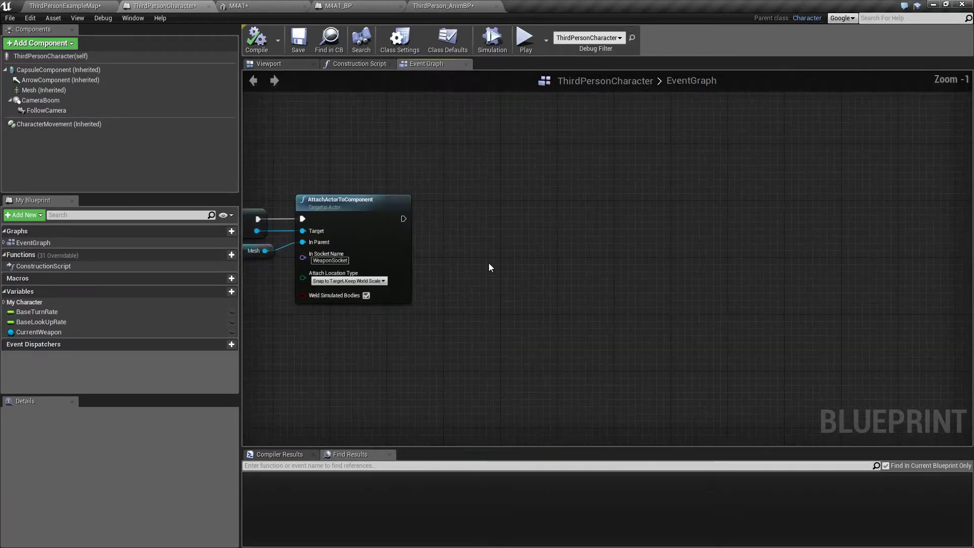
pyautogui.moveTo(489, 266); pyautogui.dragTo(399, 223, button='right')
pyautogui.rightClick(368, 235)
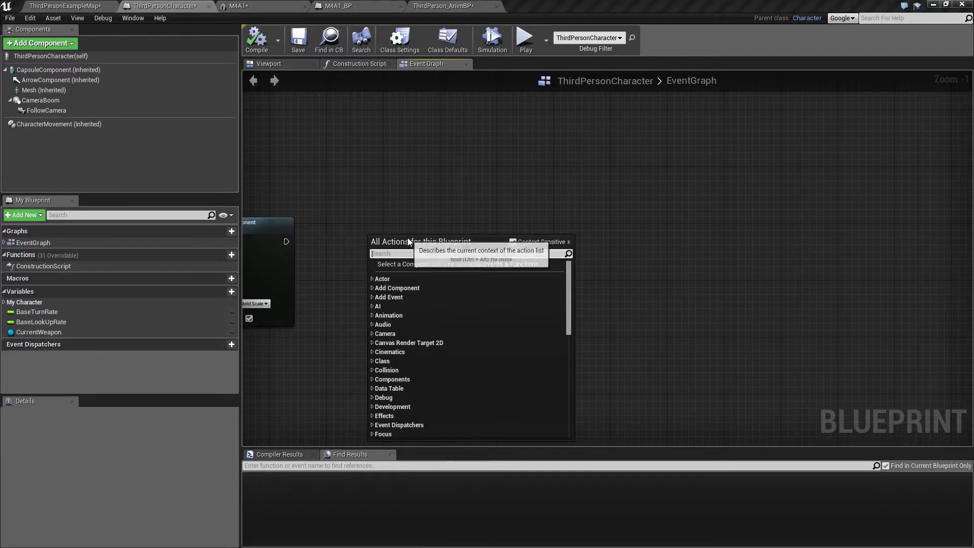
pyautogui.write('fire')
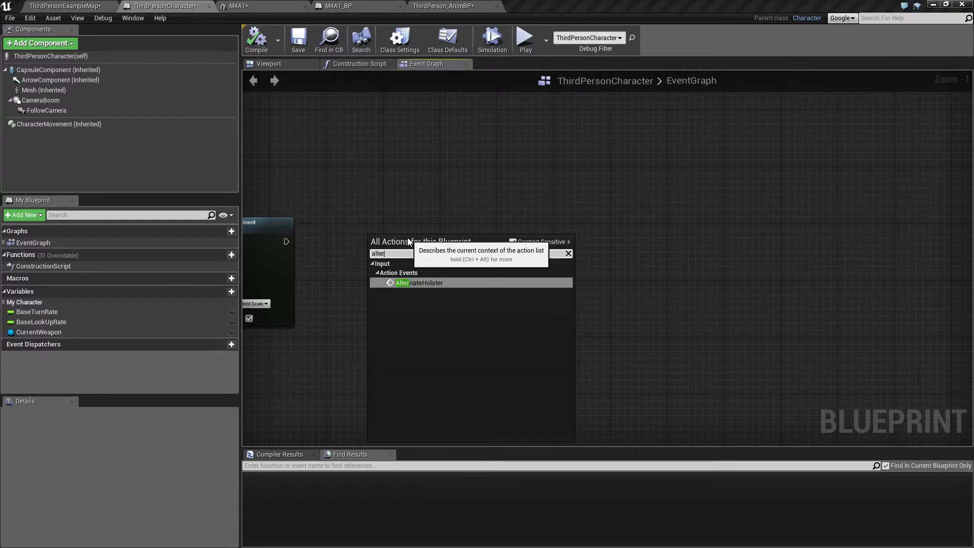
pyautogui.click(426, 286)
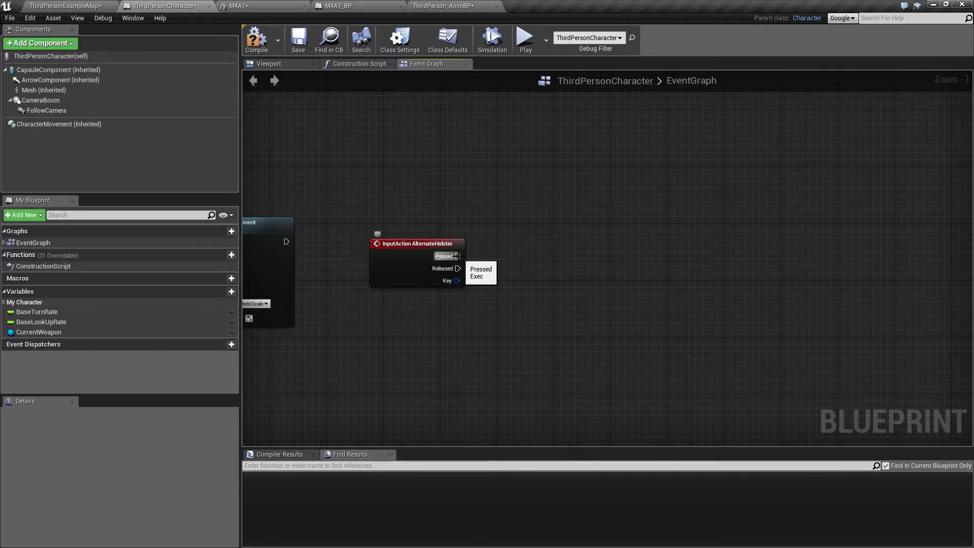
# Place a reference to the inherited Mesh component just above the InputAction AlternateHolster event.
pyautogui.rightClick(430, 217)
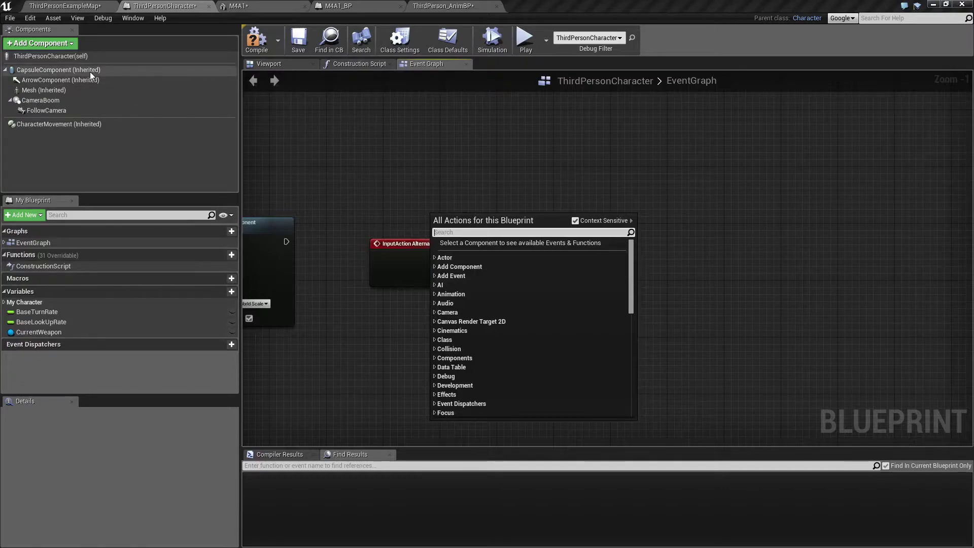
pyautogui.moveTo(44, 90); pyautogui.dragTo(406, 207)
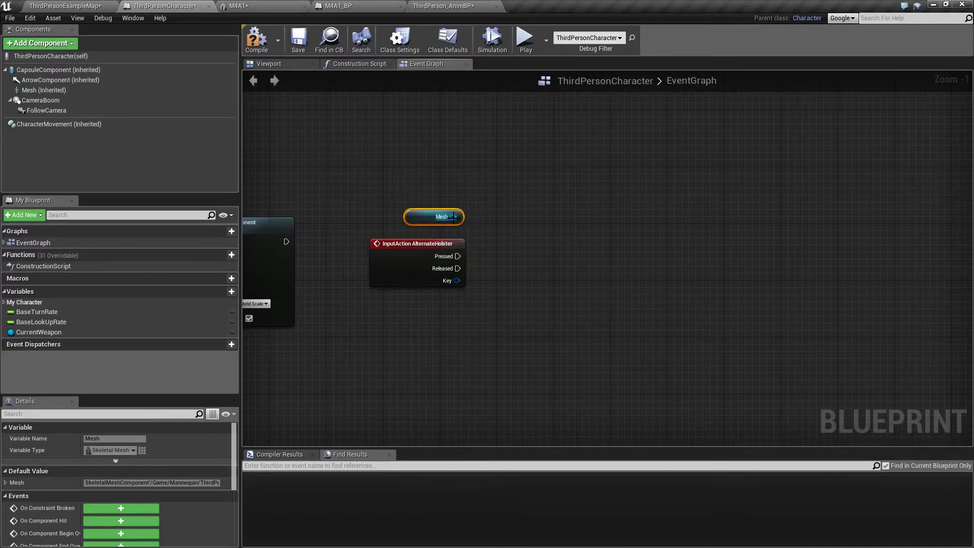
# Check which animation blueprint class is assigned to the character's Mesh component.
pyautogui.click(51, 91)
pyautogui.scroll(-3, 150, 485)
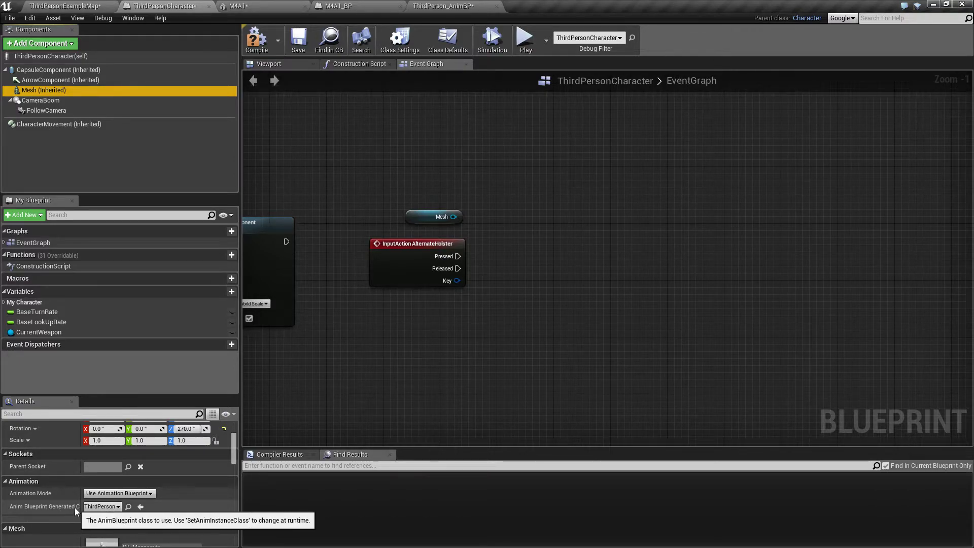
pyautogui.moveTo(78, 497); pyautogui.dragTo(102, 500)
pyautogui.click(128, 510)
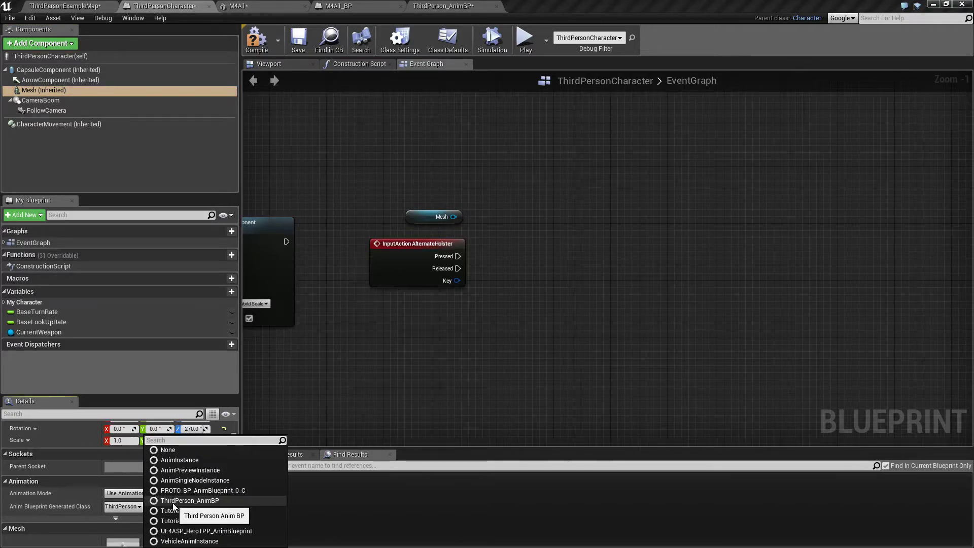
pyautogui.click(486, 252)
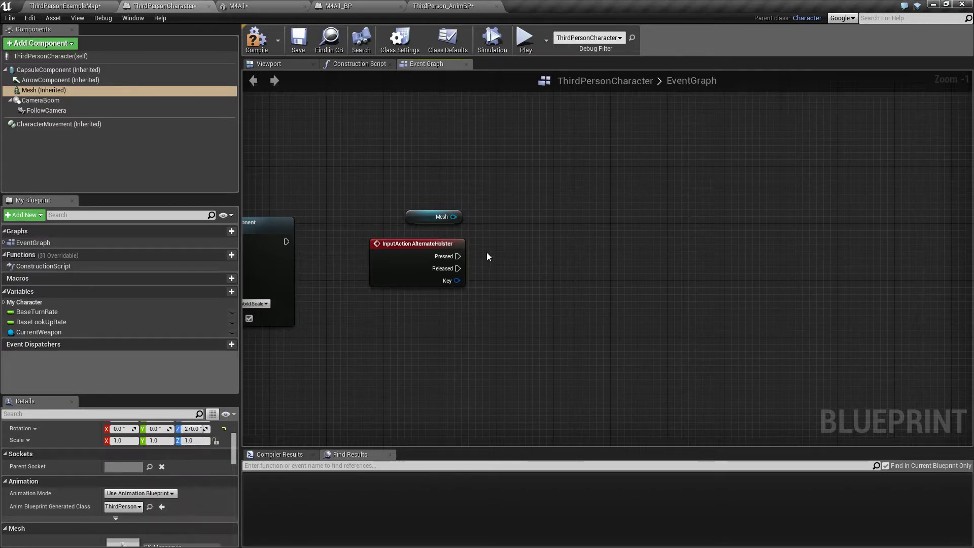
# Add a Get Anim Instance (Mesh) node, delete the redundant unconnected Mesh node, and place the new pair above the AlternateHolster event.
pyautogui.moveTo(457, 217); pyautogui.dragTo(552, 205)
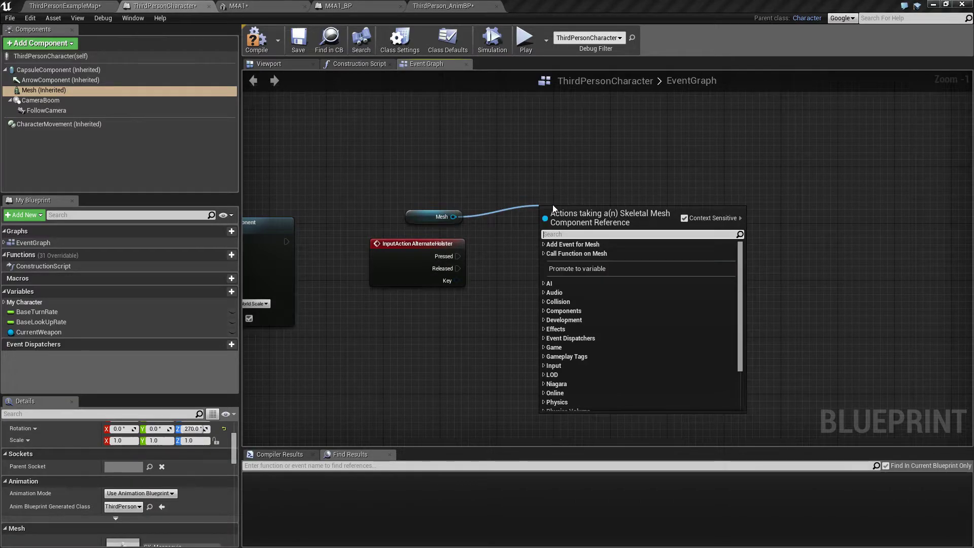
pyautogui.write('ani')
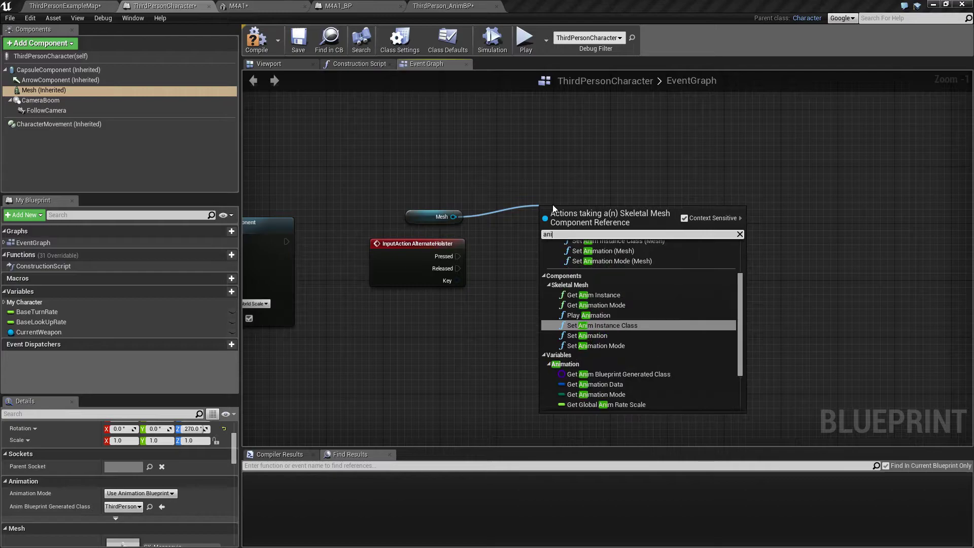
pyautogui.write('m insta')
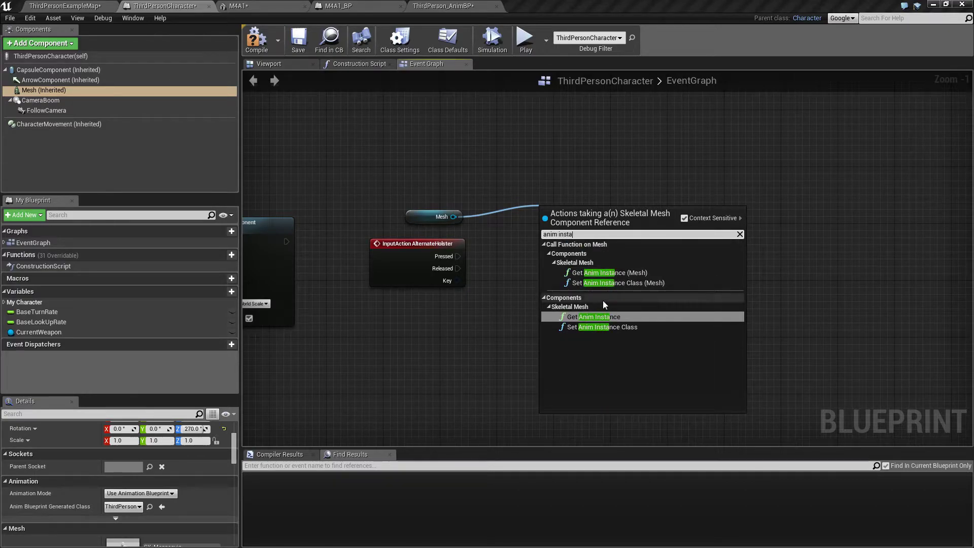
pyautogui.click(620, 273)
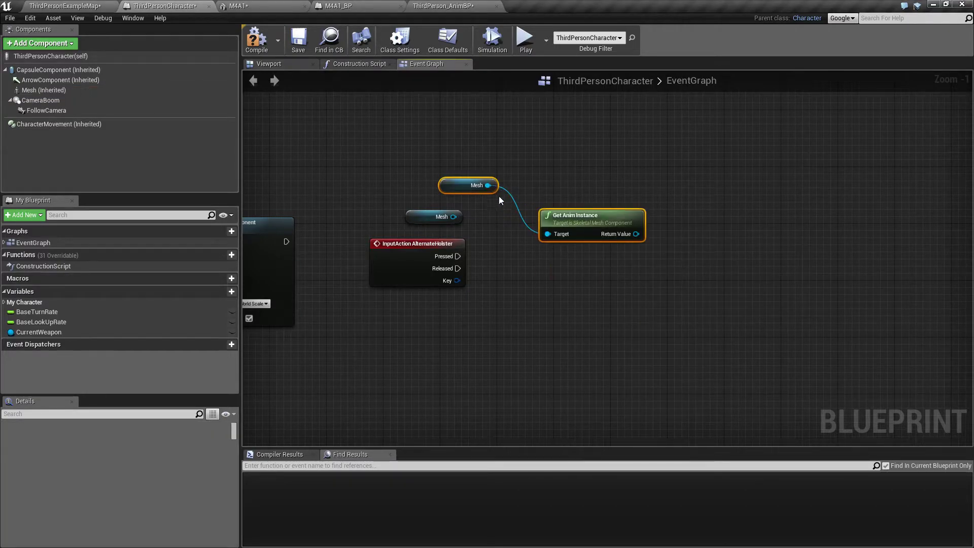
pyautogui.click(433, 217)
pyautogui.press('Delete')
pyautogui.moveTo(437, 151); pyautogui.dragTo(421, 194)
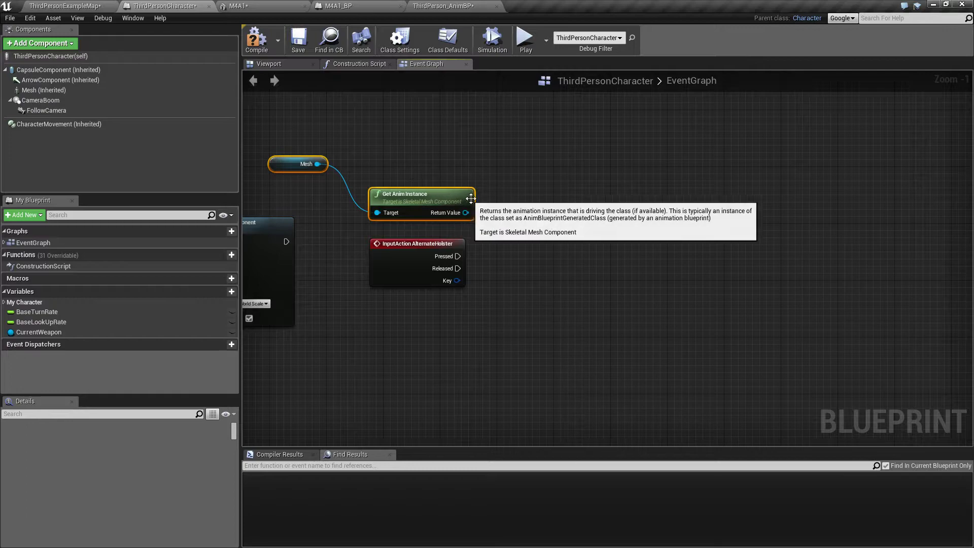
# Cast Get Anim Instance's return value to ThirdPerson_AnimBP and move the Mesh, Get Anim Instance and cast nodes clear of the AlternateHolster event.
pyautogui.moveTo(465, 212); pyautogui.dragTo(505, 234)
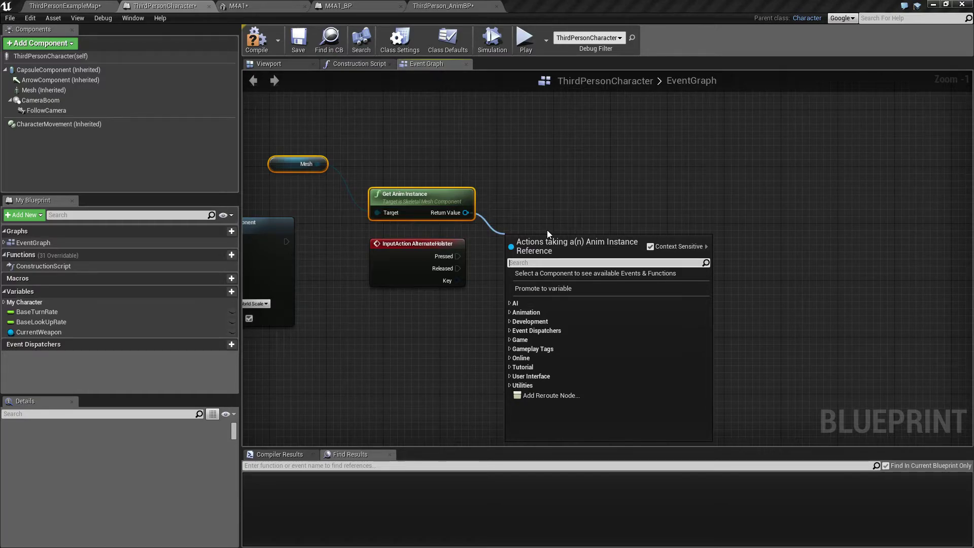
pyautogui.write('cast')
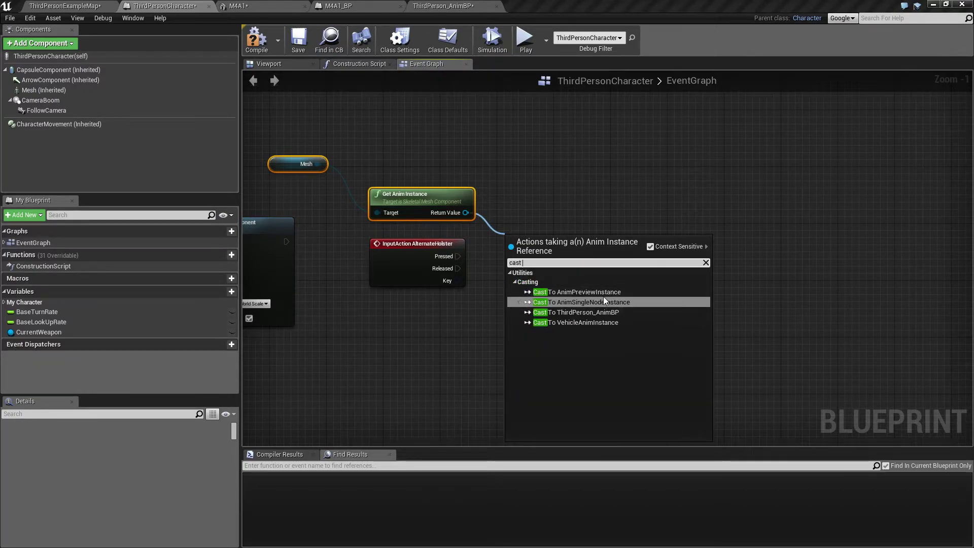
pyautogui.click(583, 313)
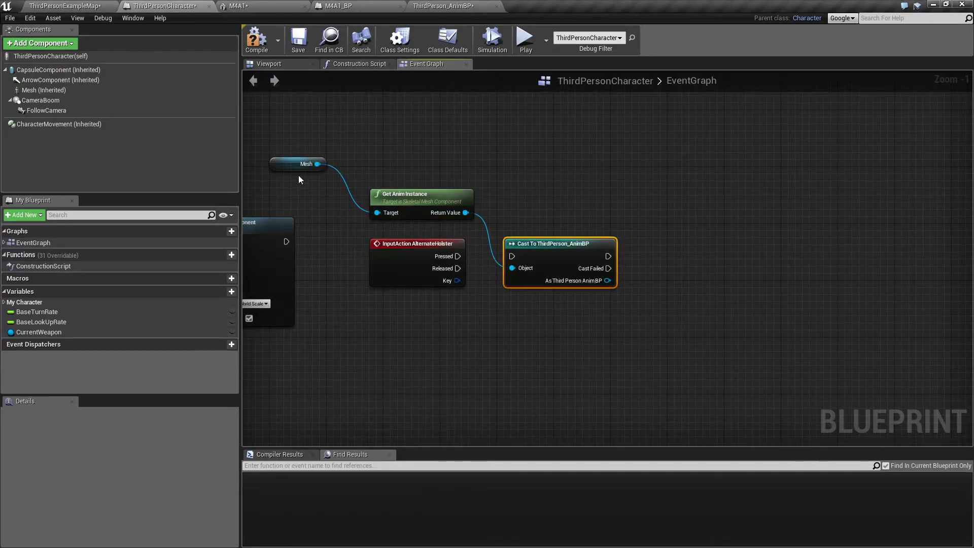
pyautogui.moveTo(264, 135); pyautogui.dragTo(460, 218)
pyautogui.keyDown('ctrl'); pyautogui.click(579, 246); pyautogui.keyUp('ctrl')
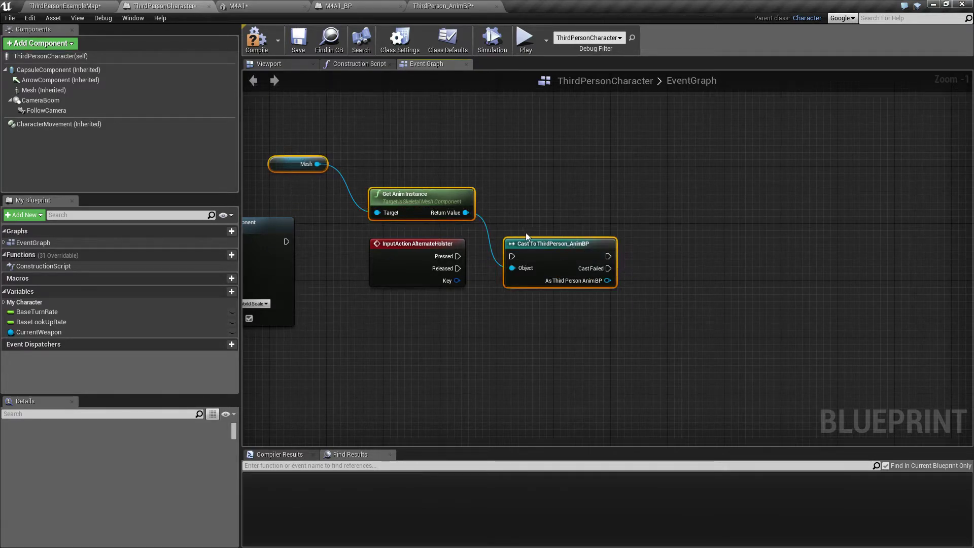
pyautogui.moveTo(536, 247); pyautogui.dragTo(585, 190)
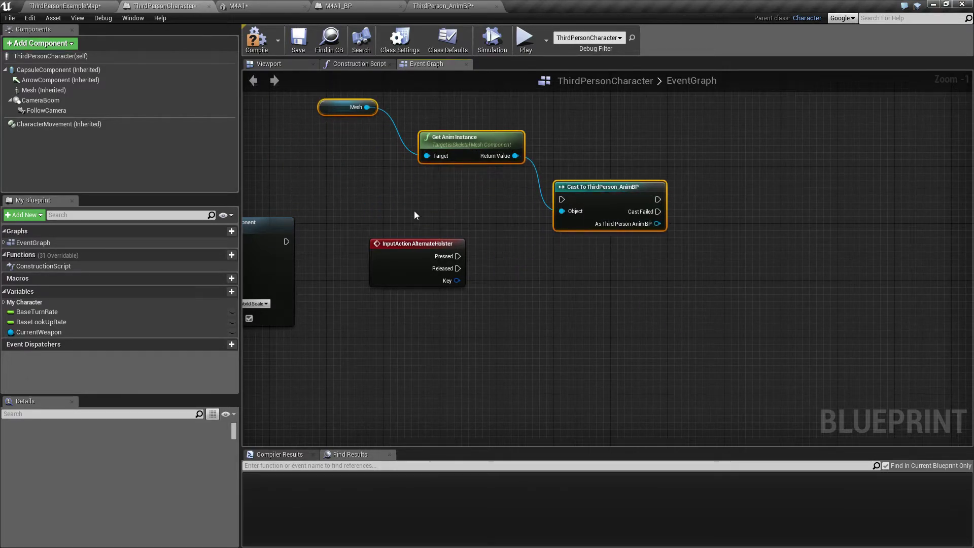
# Collapse the Mesh, Get Anim Instance and cast nodes into a macro named GetMyAnimInstance.
pyautogui.moveTo(280, 106); pyautogui.dragTo(640, 197)
pyautogui.rightClick(625, 190)
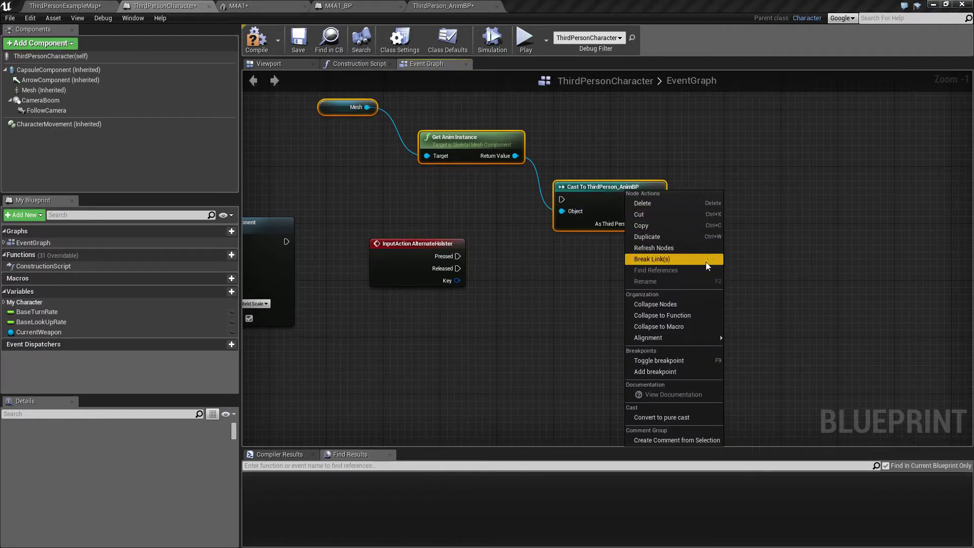
pyautogui.click(671, 331)
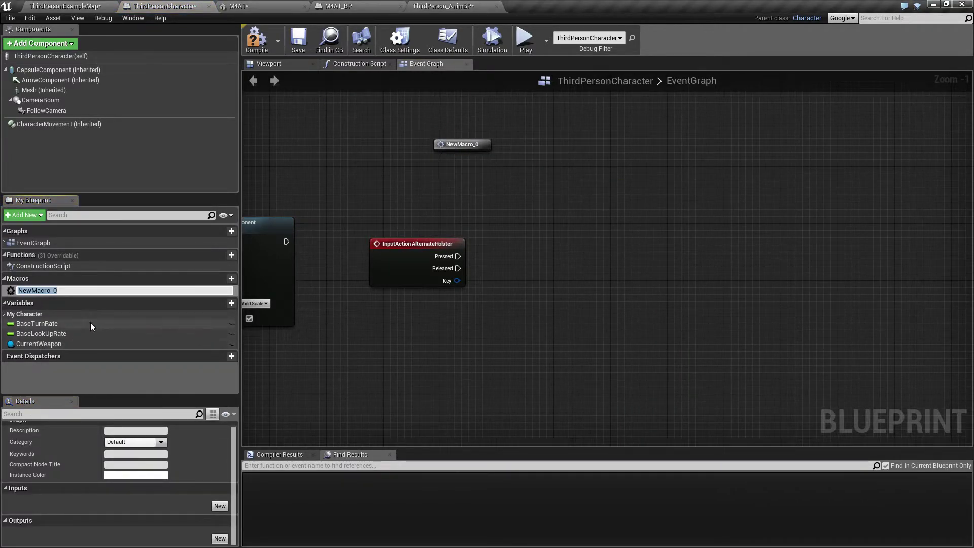
pyautogui.write('GetMyAnimInstance')
pyautogui.press('Return')
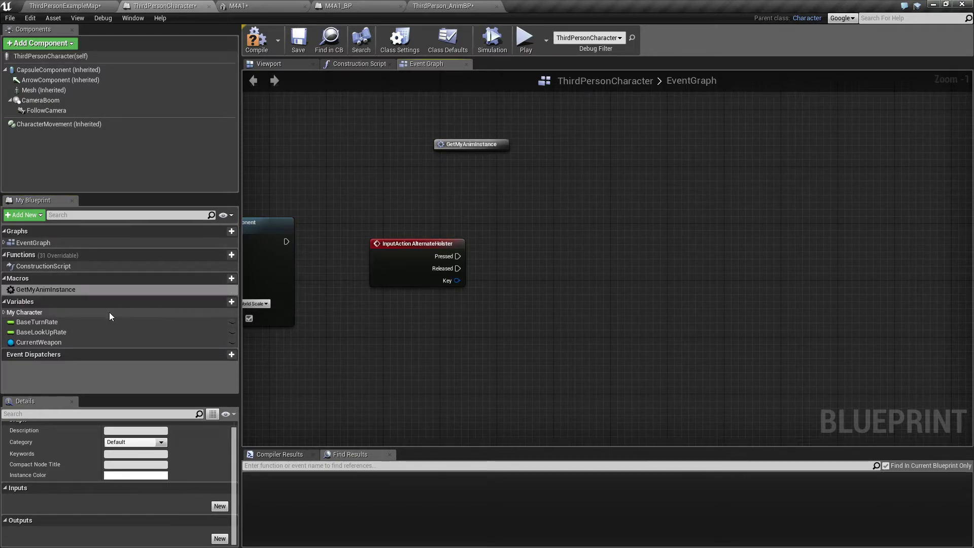
# Inside the GetMyAnimInstance macro, wire Inputs through the cast's execution pins to Outputs and expose As Third Person Anim BP as an output.
pyautogui.doubleClick(471, 146)
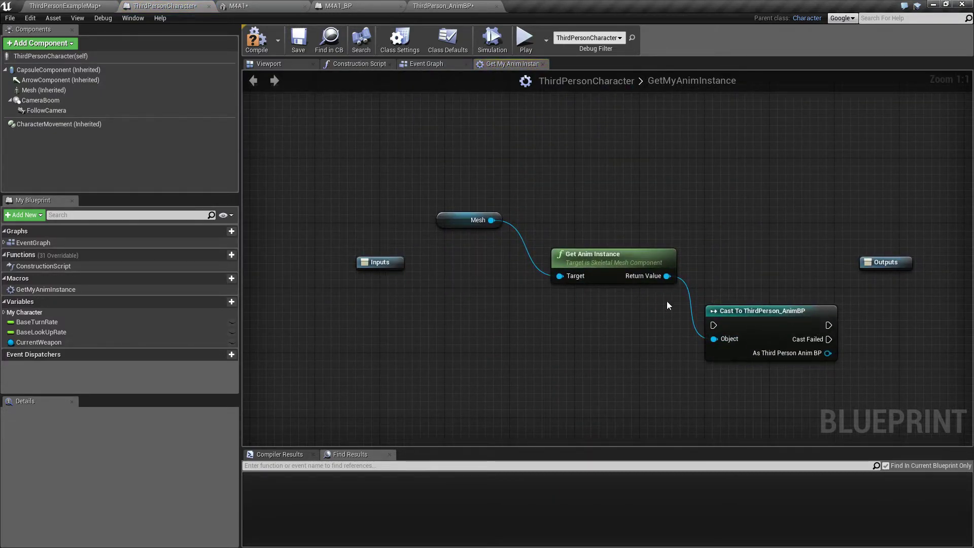
pyautogui.moveTo(714, 326); pyautogui.dragTo(393, 267)
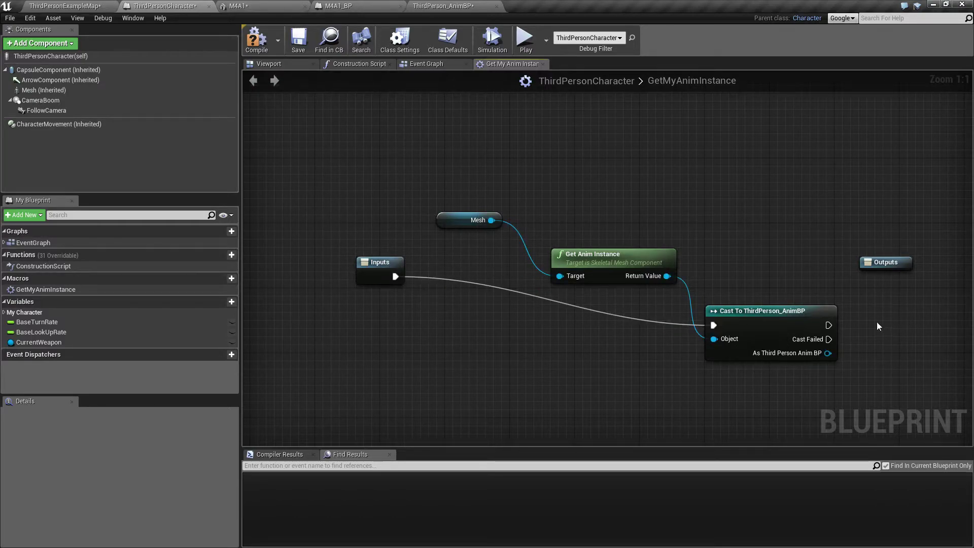
pyautogui.moveTo(829, 326); pyautogui.dragTo(870, 272)
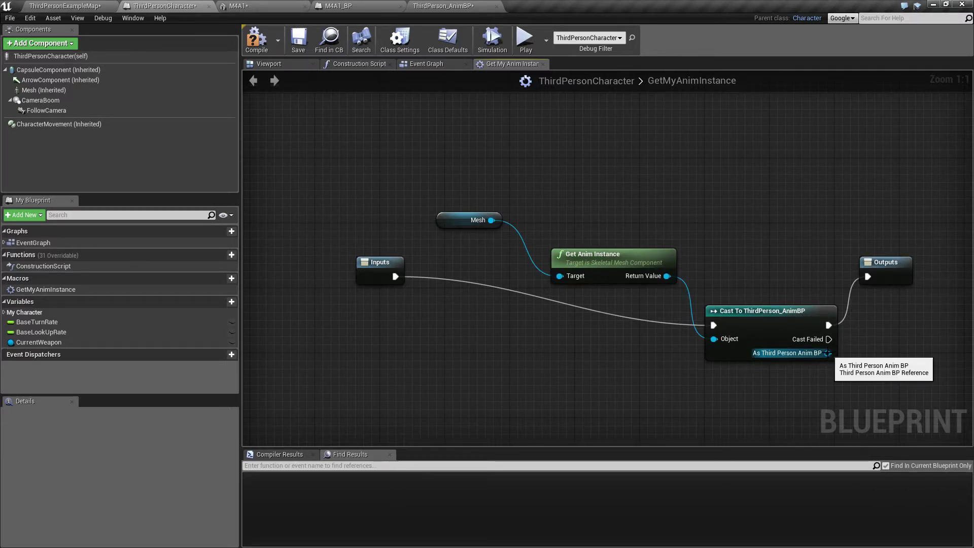
pyautogui.moveTo(828, 352); pyautogui.dragTo(875, 285)
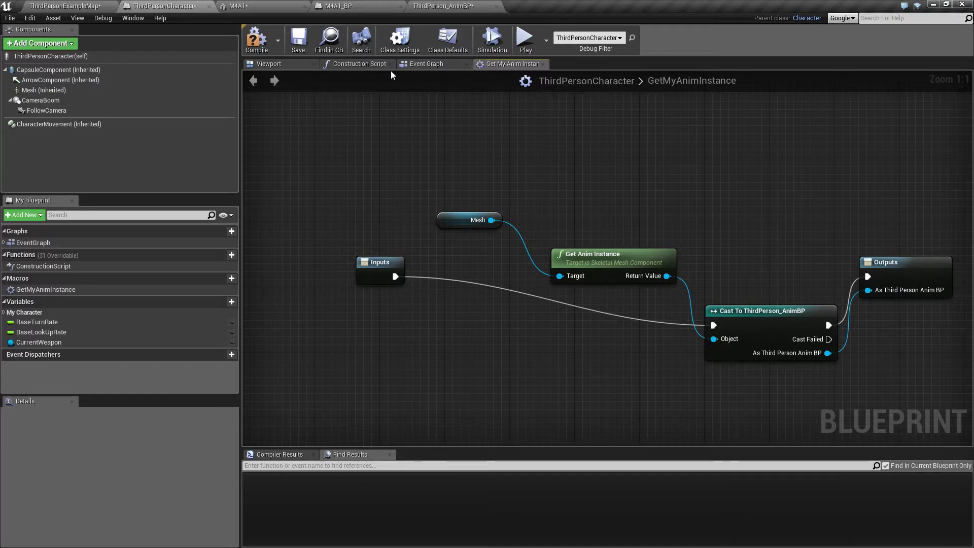
# In the Event Graph, place GetMyAnimInstance beside the AlternateHolster event and connect the event's Pressed pin to it.
pyautogui.click(431, 62)
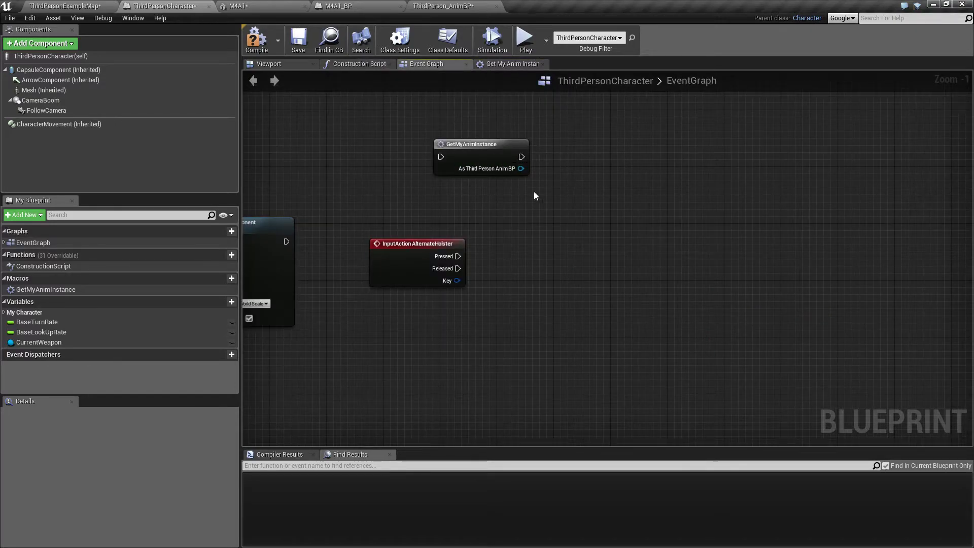
pyautogui.moveTo(491, 146); pyautogui.dragTo(534, 252)
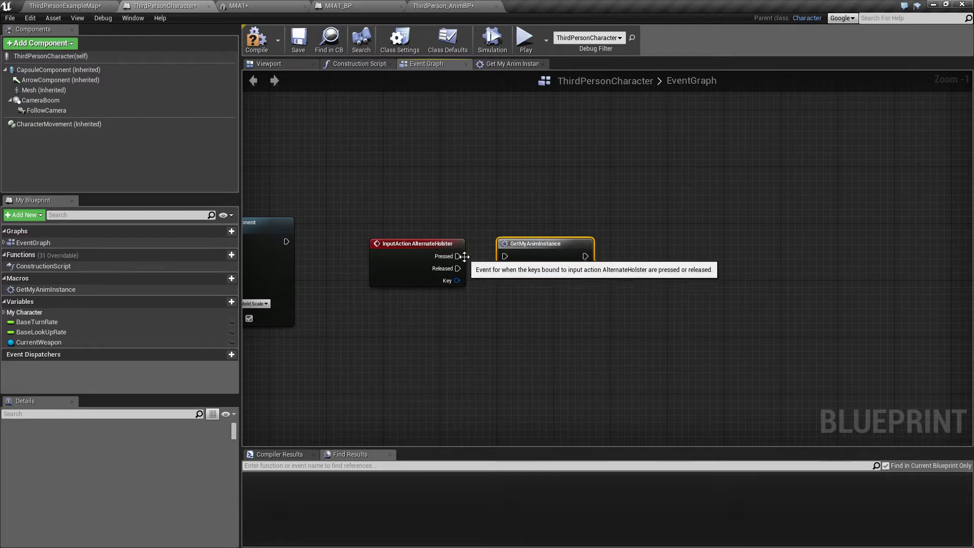
pyautogui.moveTo(458, 255); pyautogui.dragTo(505, 257)
pyautogui.click(586, 331)
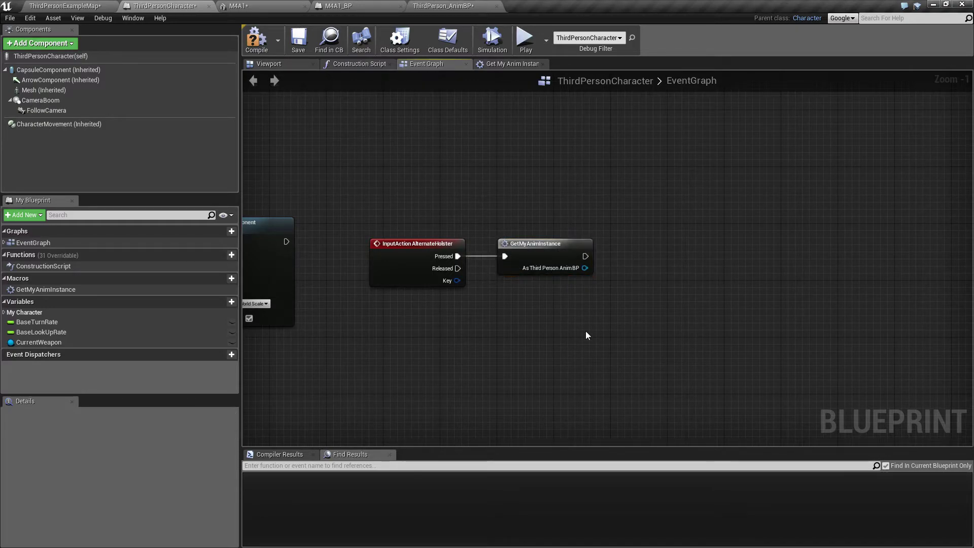
# Add a Montage Play node from GetMyAnimInstance's As Third Person Anim BP output and align it beside the macro node.
pyautogui.moveTo(575, 316); pyautogui.dragTo(456, 337, button='right')
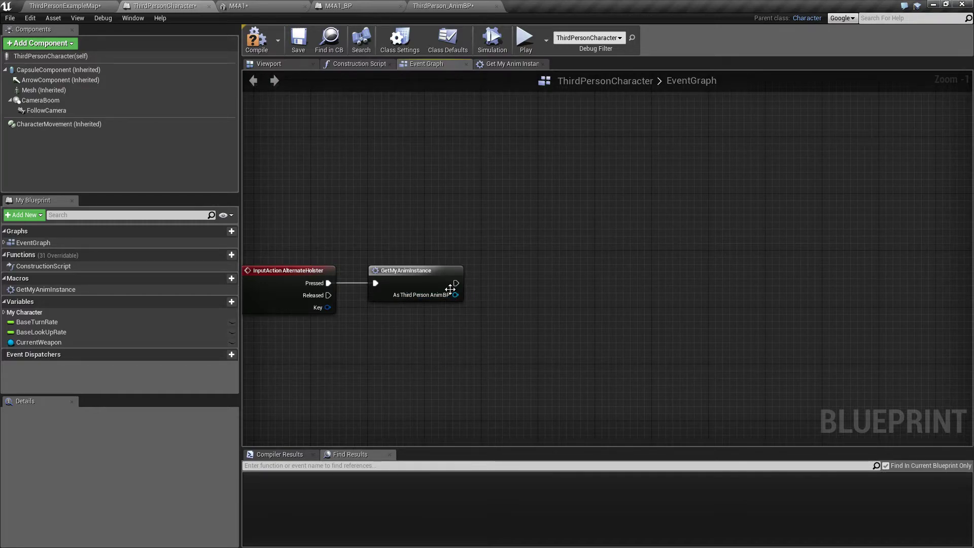
pyautogui.moveTo(455, 295); pyautogui.dragTo(509, 287)
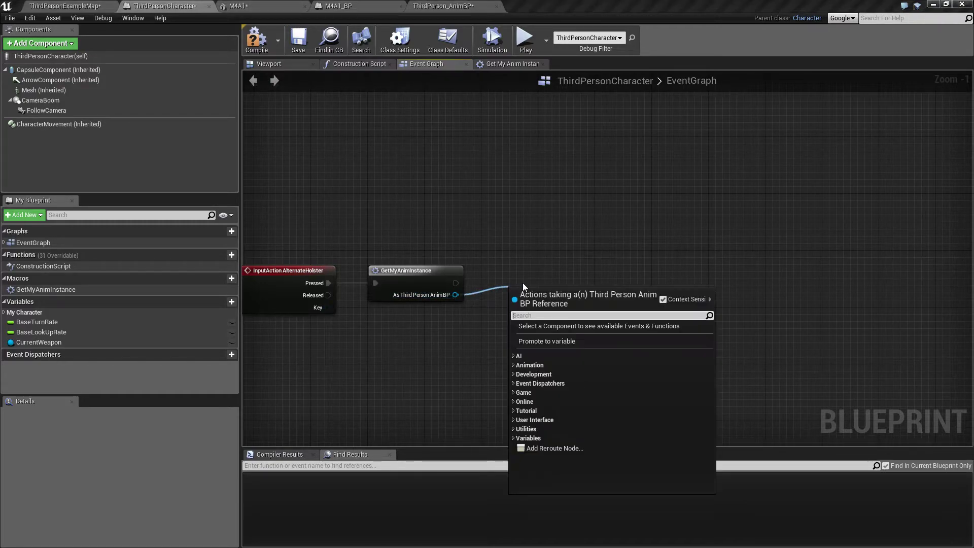
pyautogui.write('m')
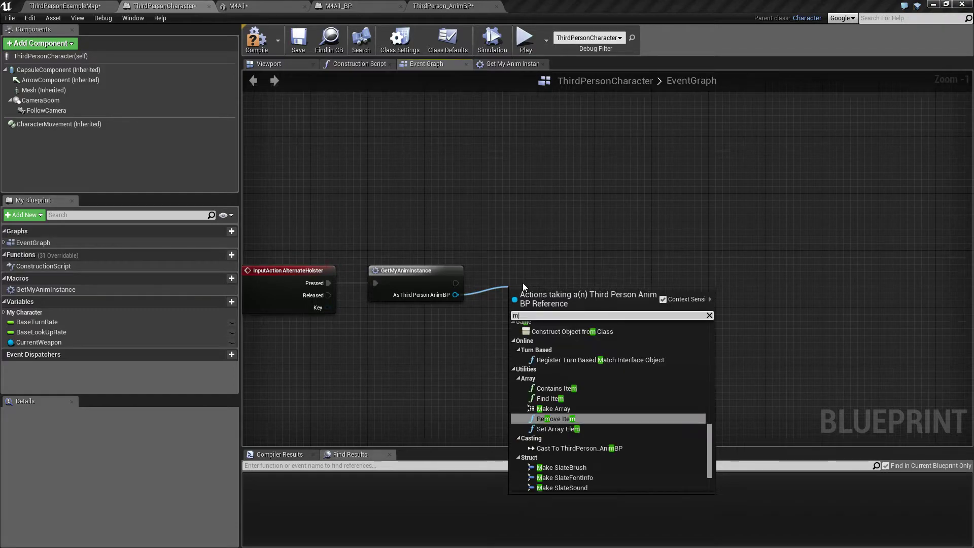
pyautogui.write('ontage plya')
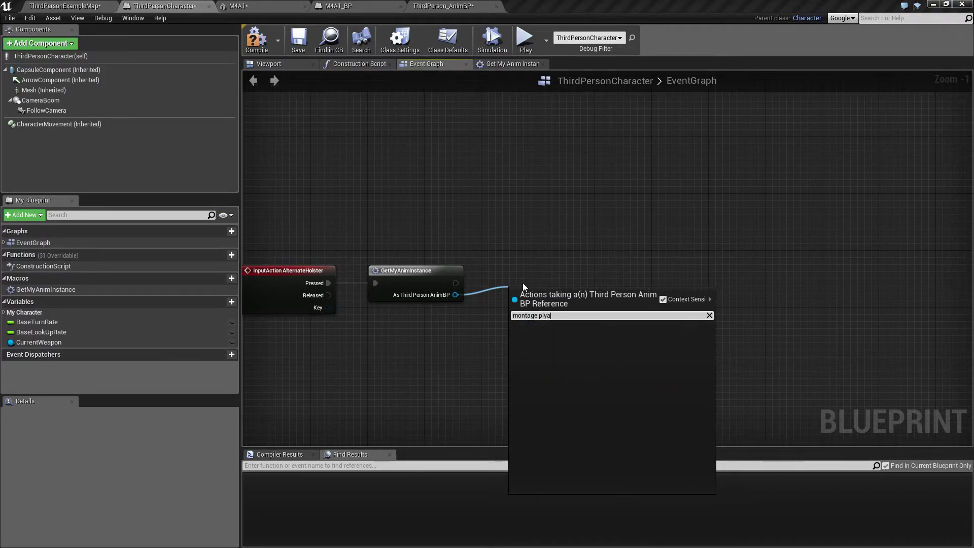
pyautogui.press('BackSpace')
pyautogui.press('BackSpace')
pyautogui.click(560, 347)
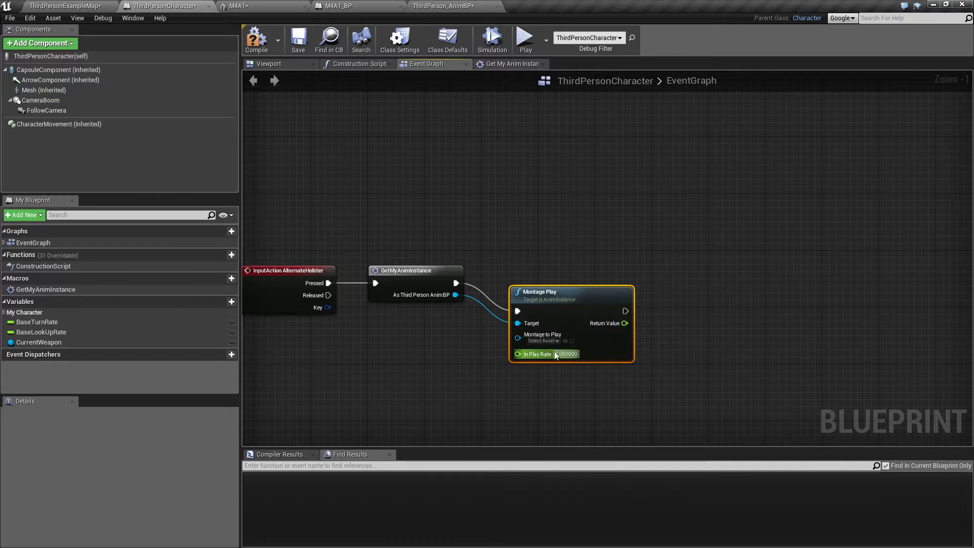
pyautogui.moveTo(554, 293); pyautogui.dragTo(532, 267)
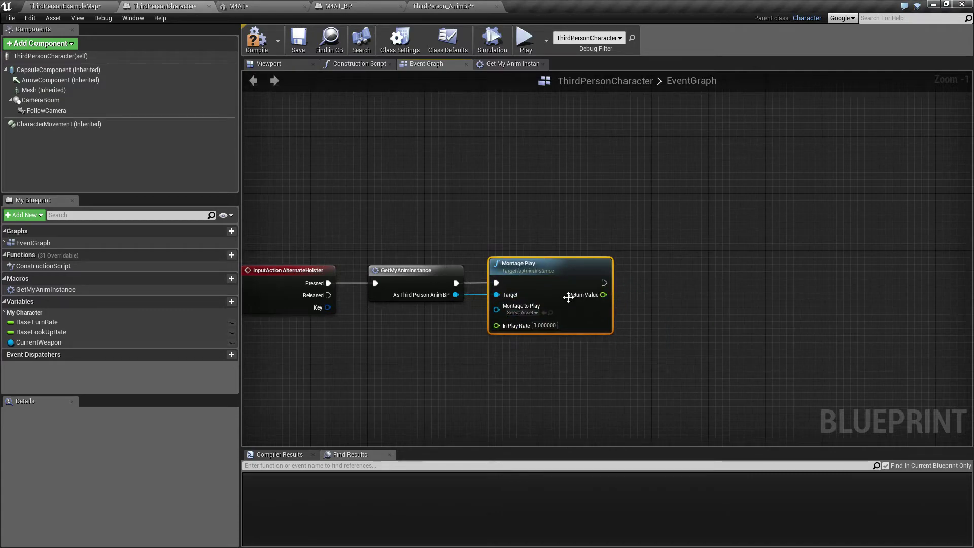
# Open the Equip_Rifle_Standing animation from the Combat folder, pause and scrub its preview to the first frame, and return to the level editor.
pyautogui.click(61, 6)
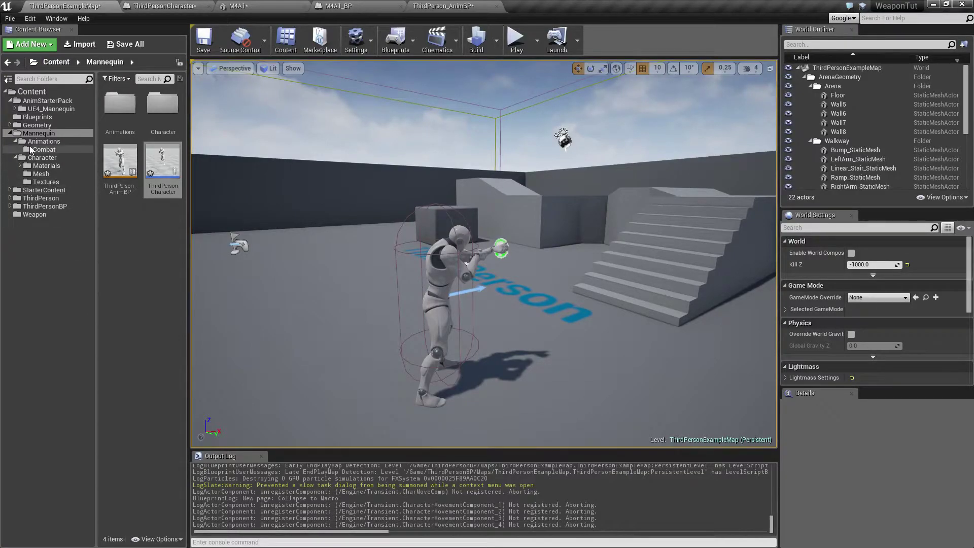
pyautogui.click(43, 150)
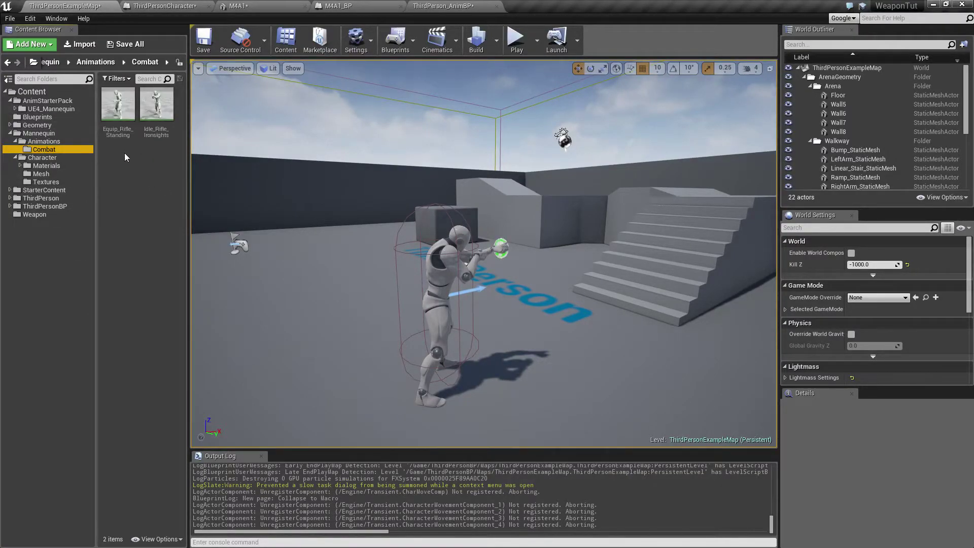
pyautogui.click(111, 112)
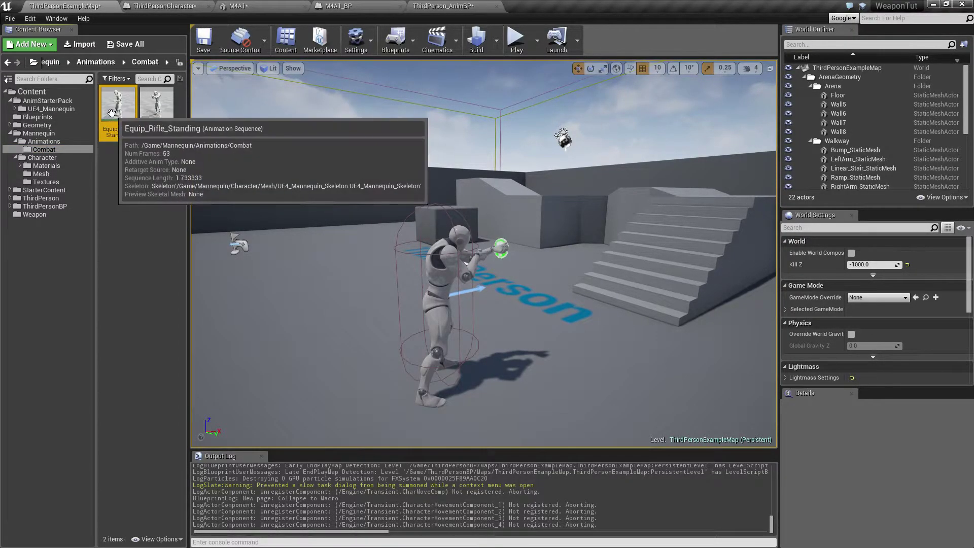
pyautogui.doubleClick(112, 113)
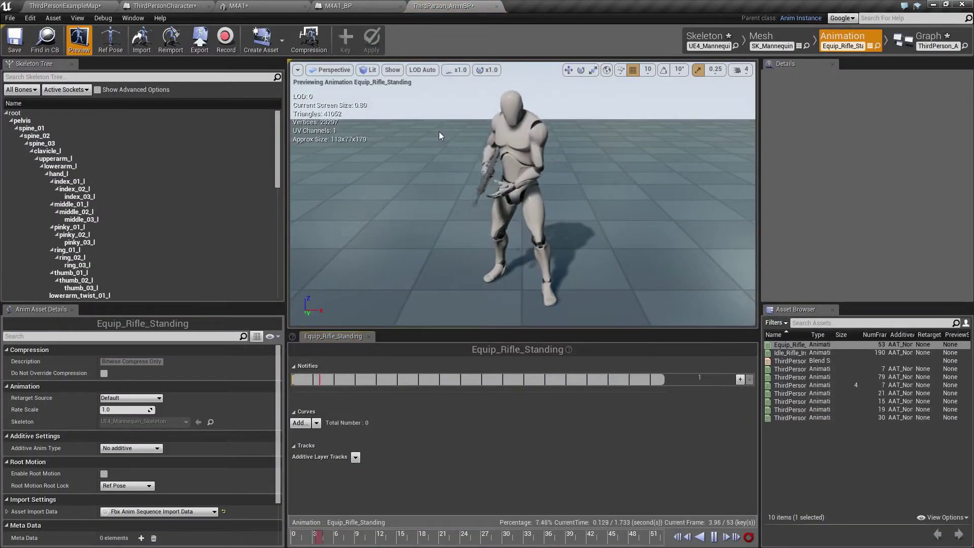
pyautogui.click(711, 537)
pyautogui.moveTo(555, 540); pyautogui.dragTo(287, 515)
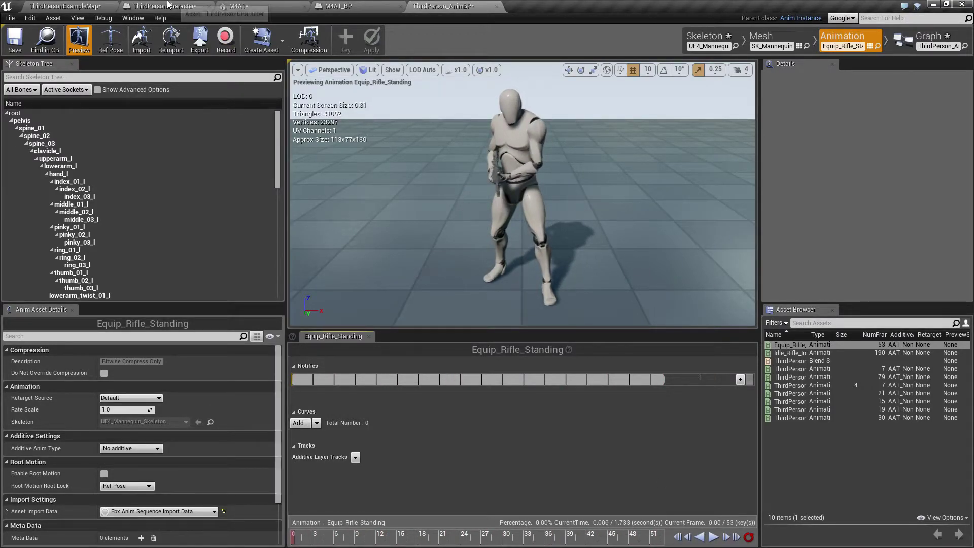
pyautogui.click(62, 6)
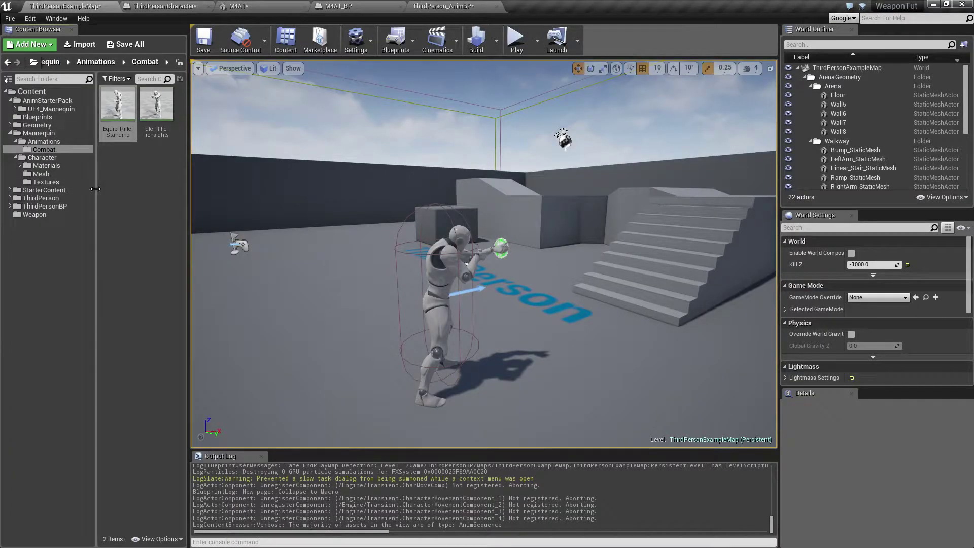
# Create an animation montage from Equip_Rifle_Standing in the Combat folder and name it HolsterWeapon_M.
pyautogui.click(117, 107)
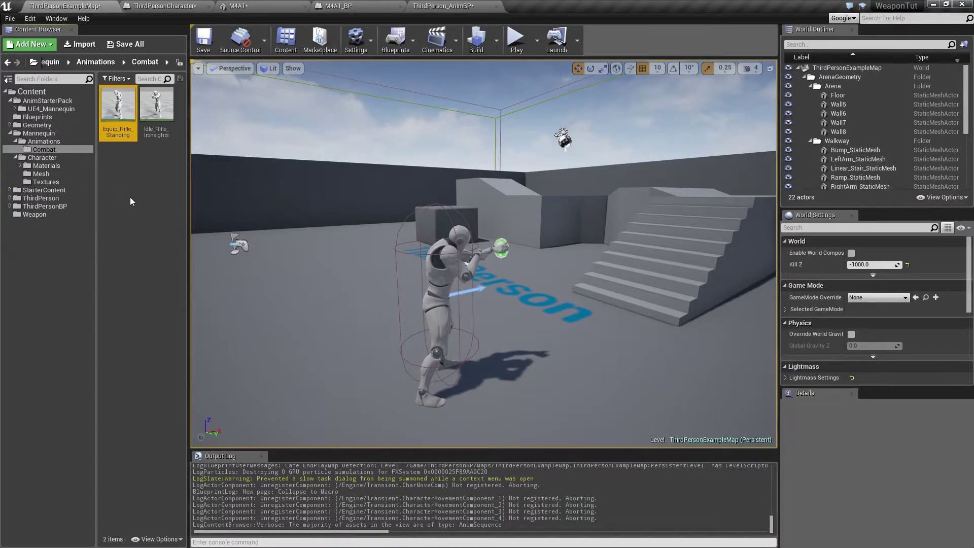
pyautogui.rightClick(114, 114)
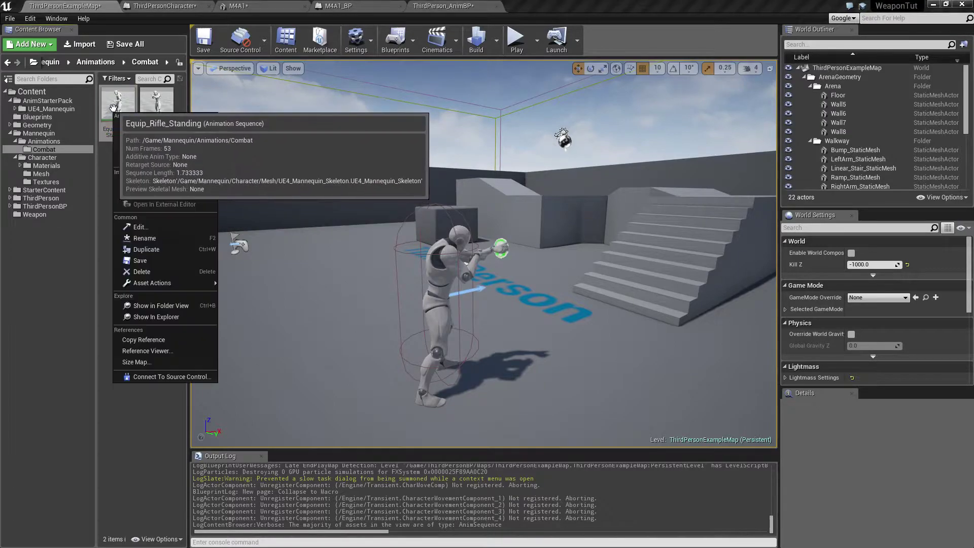
pyautogui.moveTo(191, 125)
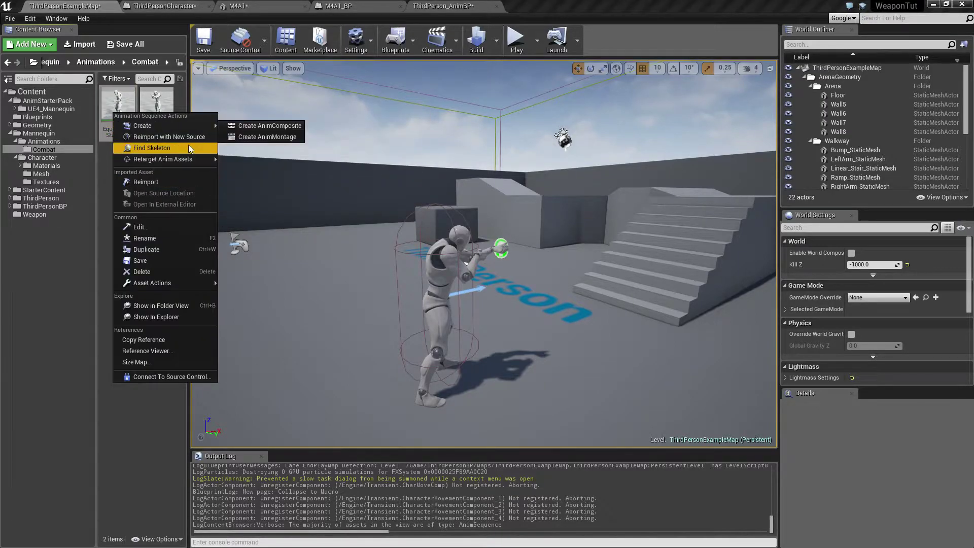
pyautogui.click(264, 137)
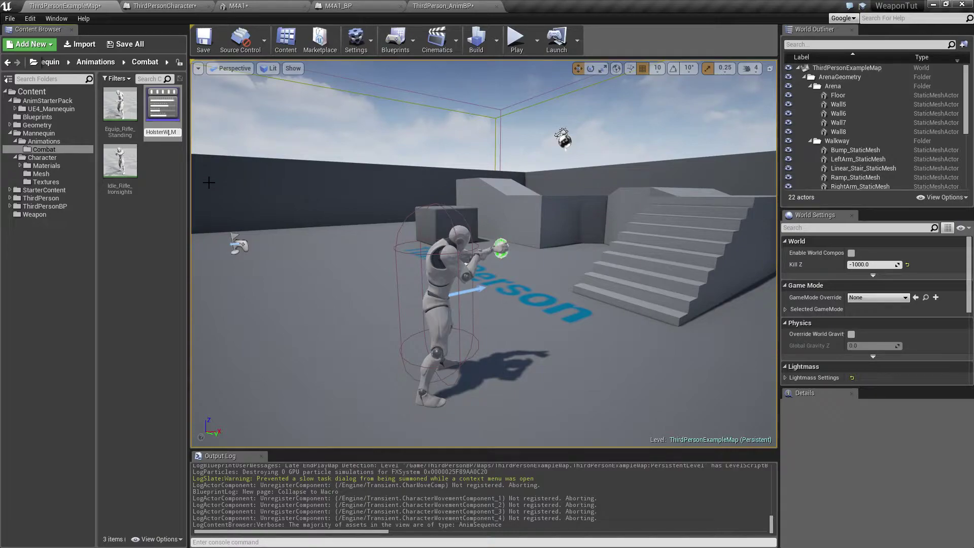
pyautogui.write('_M')
pyautogui.click(209, 182)
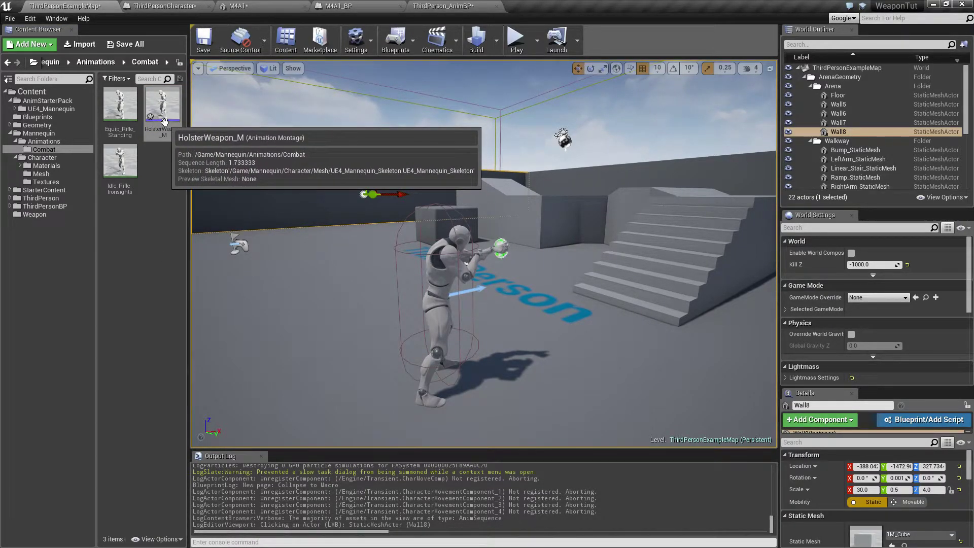
# Open the HolsterWeapon_M montage and add a slot named WeaponHolsterSlot to DefaultGroup in the Anim Slot Manager.
pyautogui.click(168, 120)
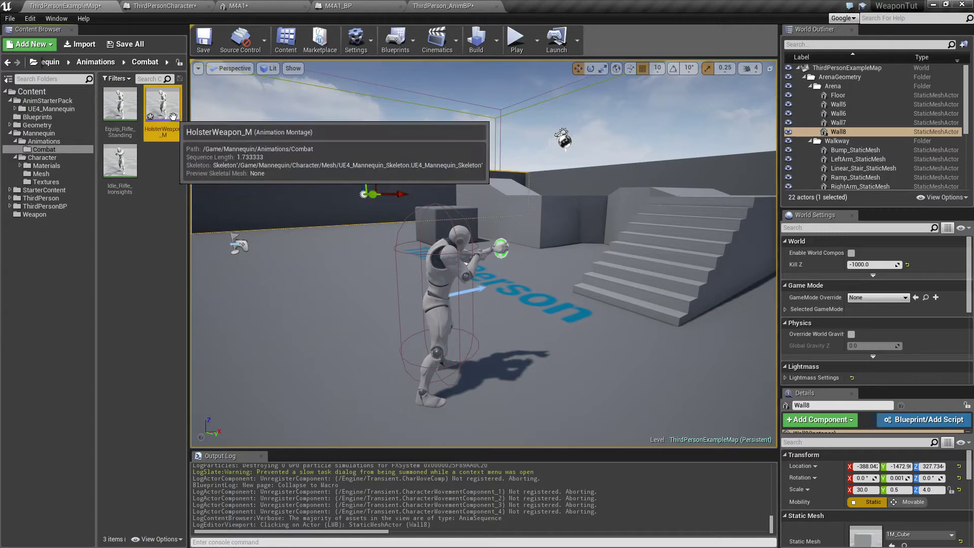
pyautogui.doubleClick(173, 116)
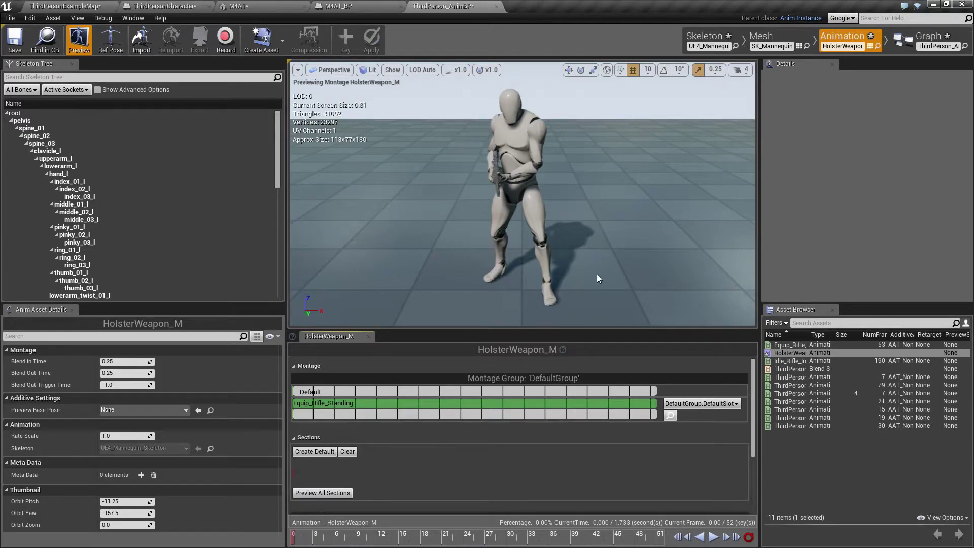
pyautogui.click(738, 404)
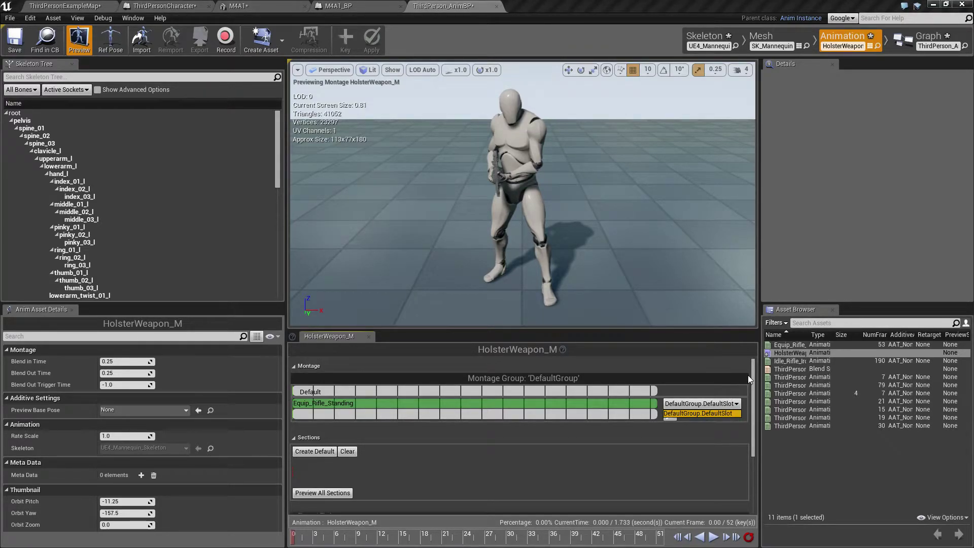
pyautogui.click(669, 414)
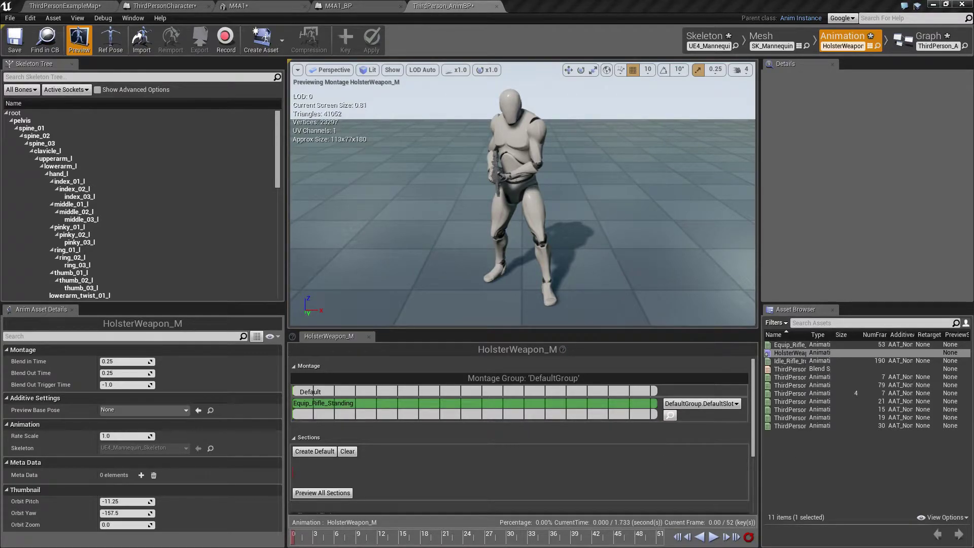
pyautogui.click(670, 415)
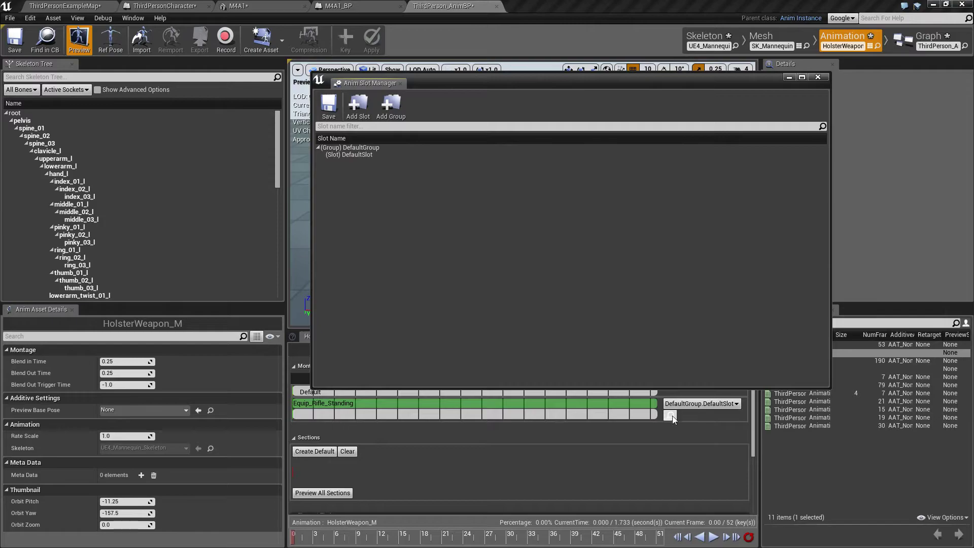
pyautogui.click(350, 148)
pyautogui.click(358, 104)
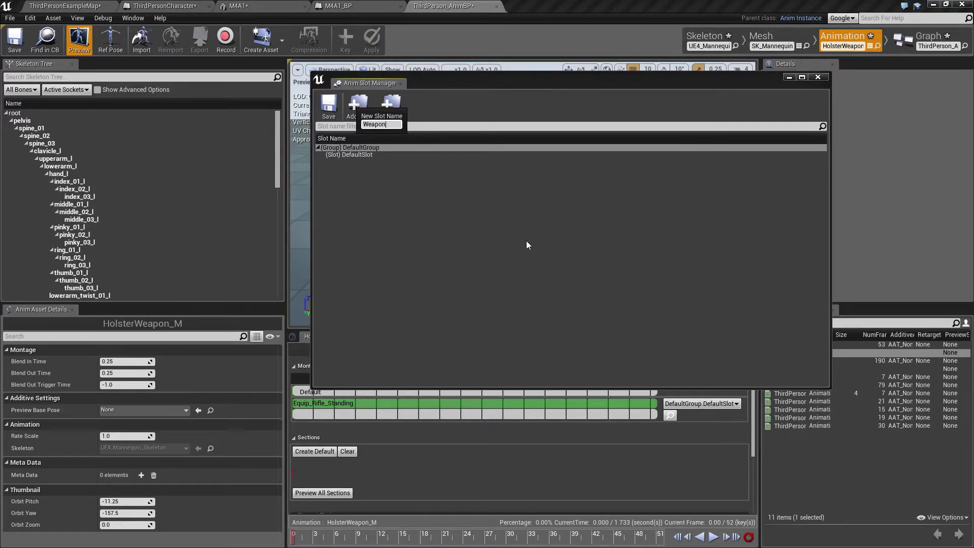
pyautogui.write('WeaponHolsterSlot')
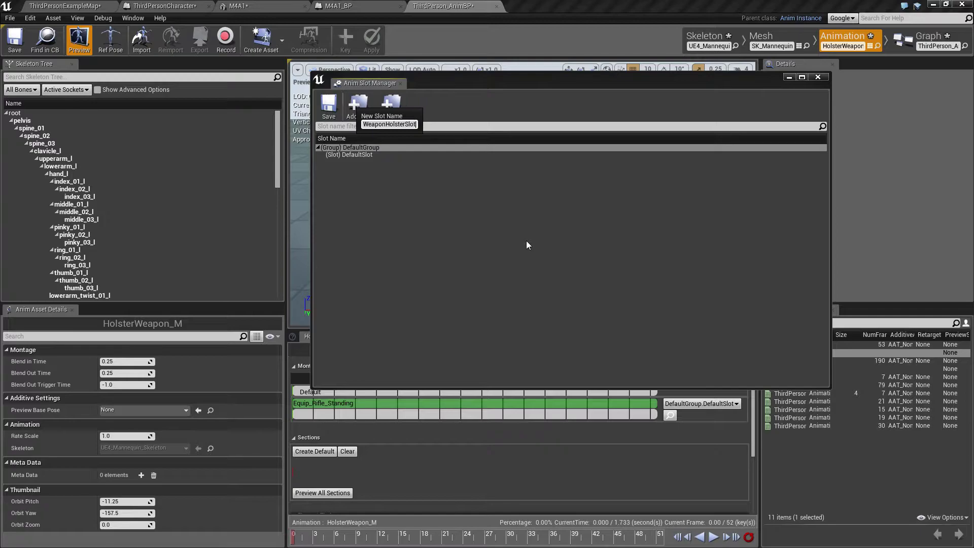
pyautogui.press('Return')
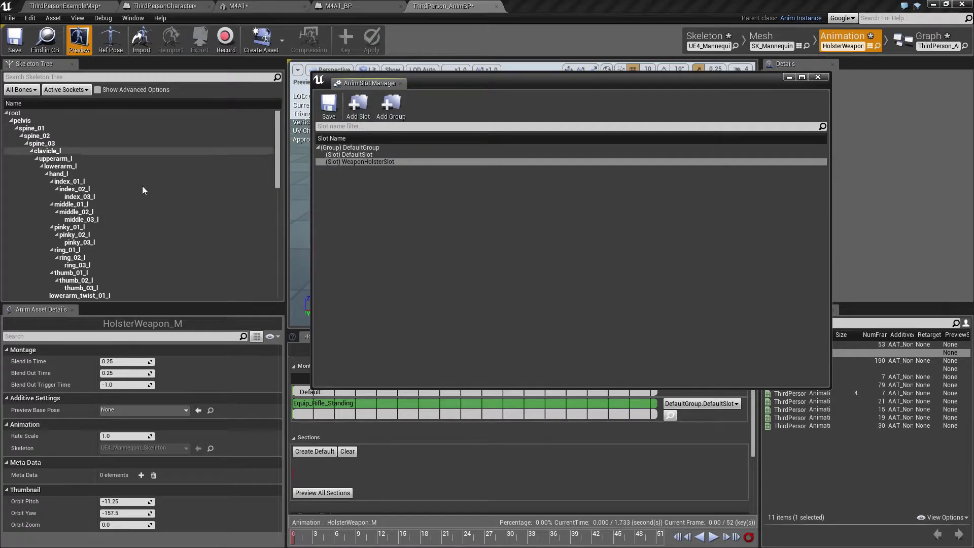
# Assign DefaultGroup.WeaponHolsterSlot to the montage's Equip_Rifle_Standing track and play the montage preview.
pyautogui.click(818, 78)
pyautogui.click(696, 406)
pyautogui.click(703, 421)
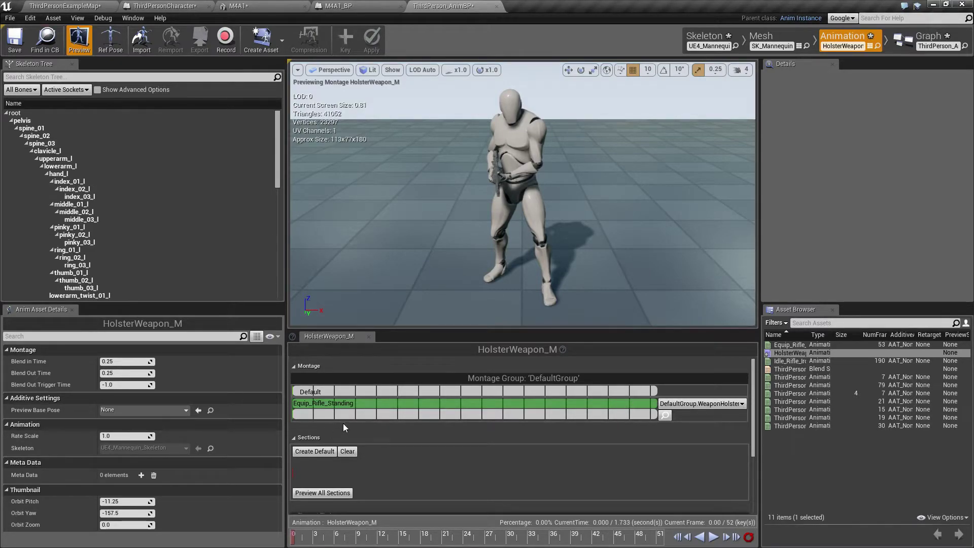
pyautogui.click(712, 538)
pyautogui.click(713, 537)
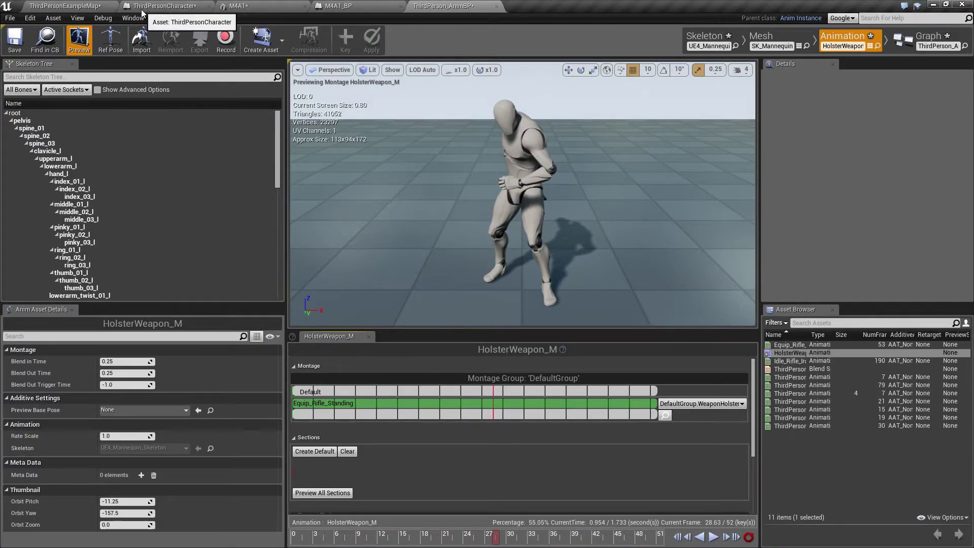
# Open ThirdPerson_AnimBP from the Mannequin folder and display its AnimGraph.
pyautogui.click(954, 47)
pyautogui.click(74, 7)
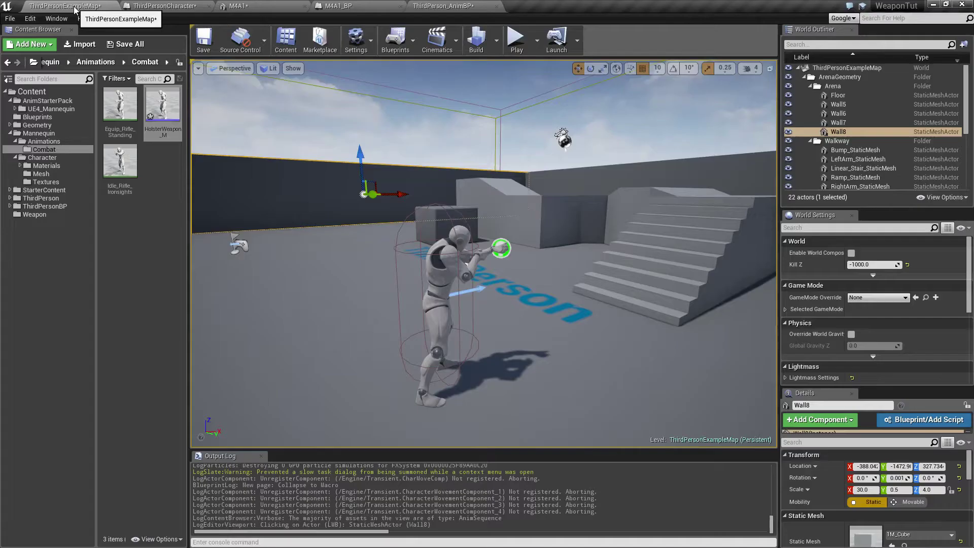
pyautogui.click(39, 133)
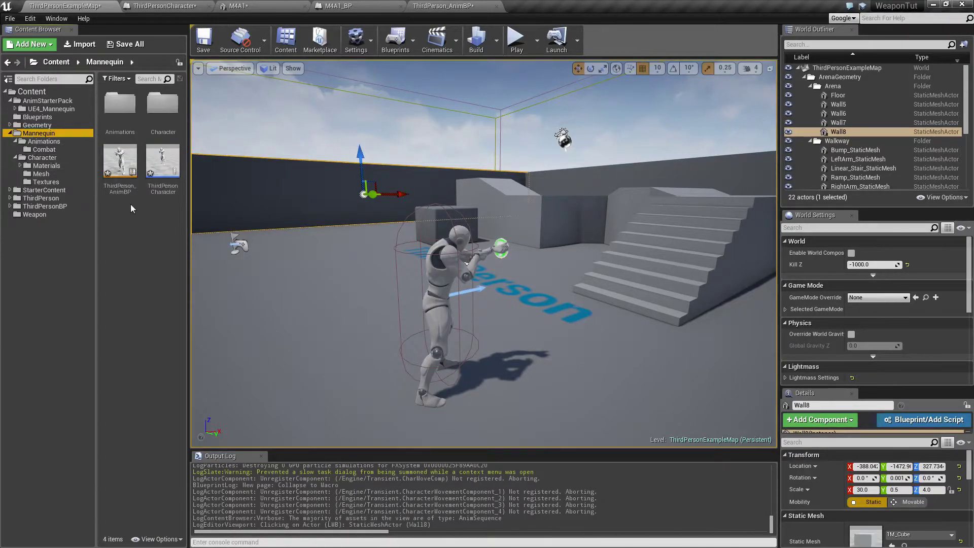
pyautogui.doubleClick(120, 160)
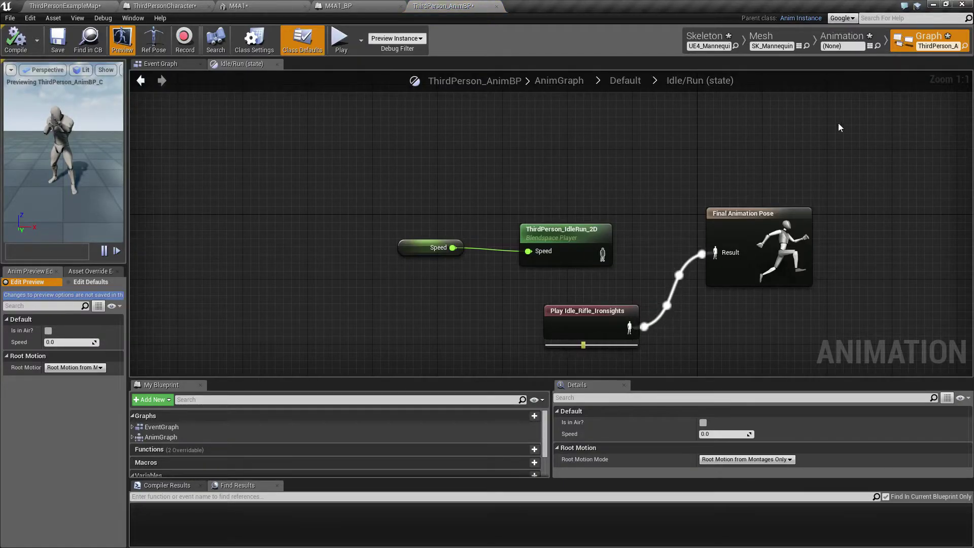
pyautogui.click(154, 64)
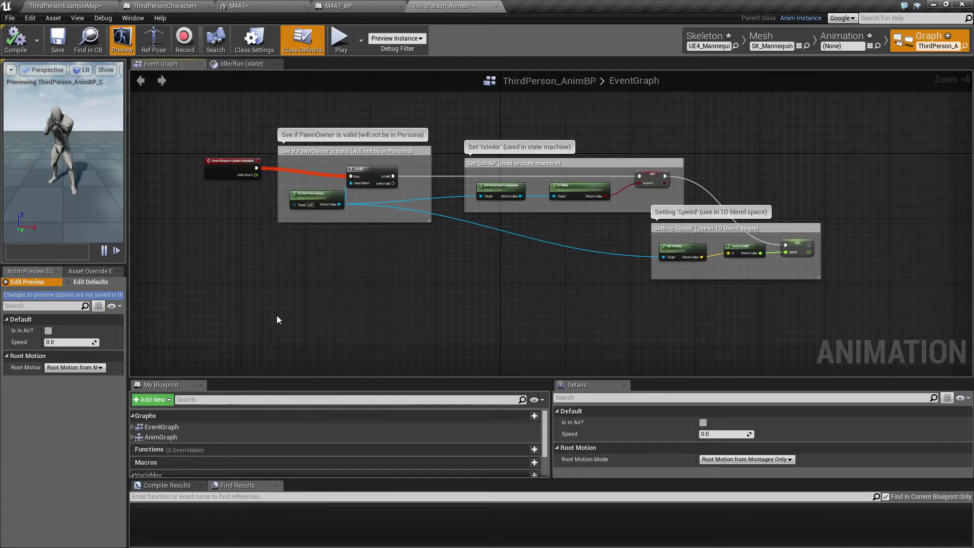
pyautogui.moveTo(301, 345); pyautogui.dragTo(370, 322, button='right')
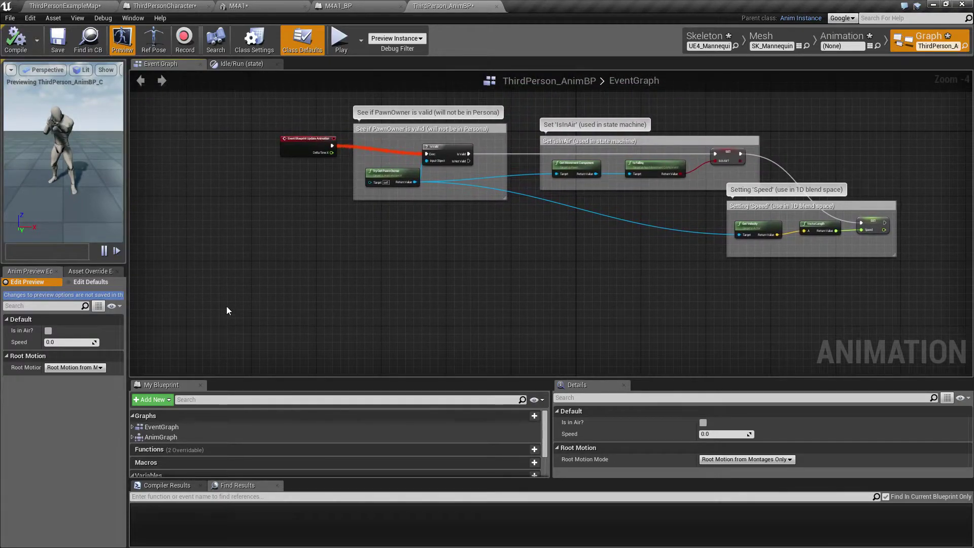
pyautogui.doubleClick(158, 438)
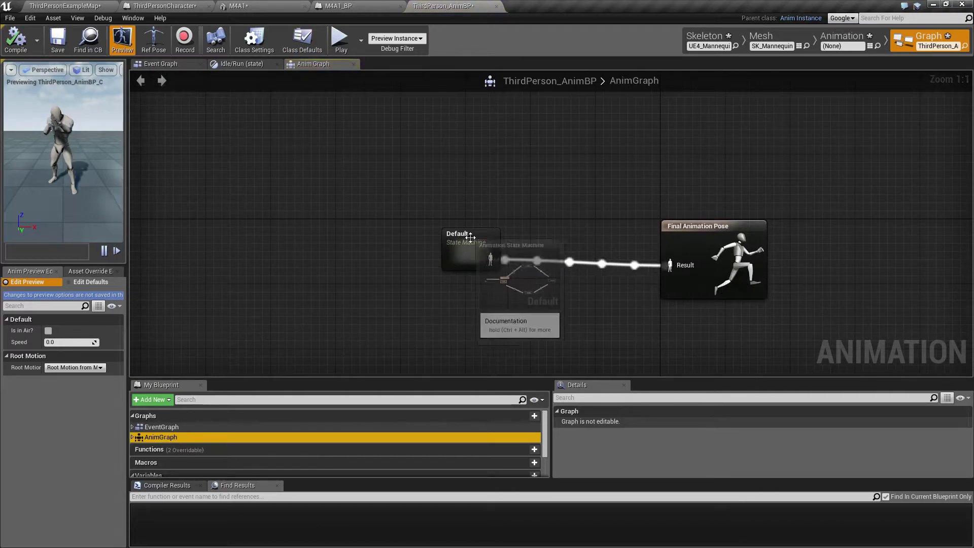
# Move the Default state machine aside and wire a new Slot node between it and Final Animation Pose.
pyautogui.moveTo(464, 234); pyautogui.dragTo(506, 261)
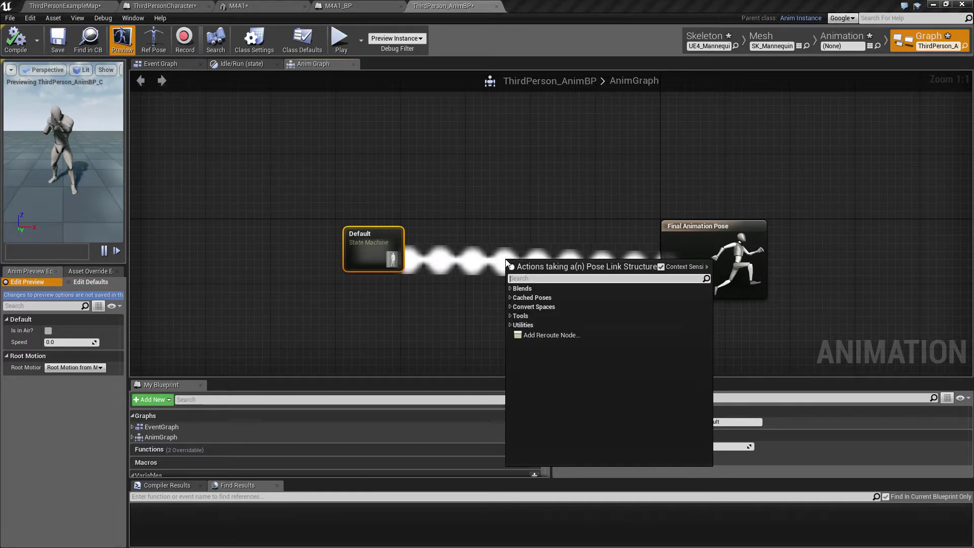
pyautogui.write('slot')
pyautogui.press('Return')
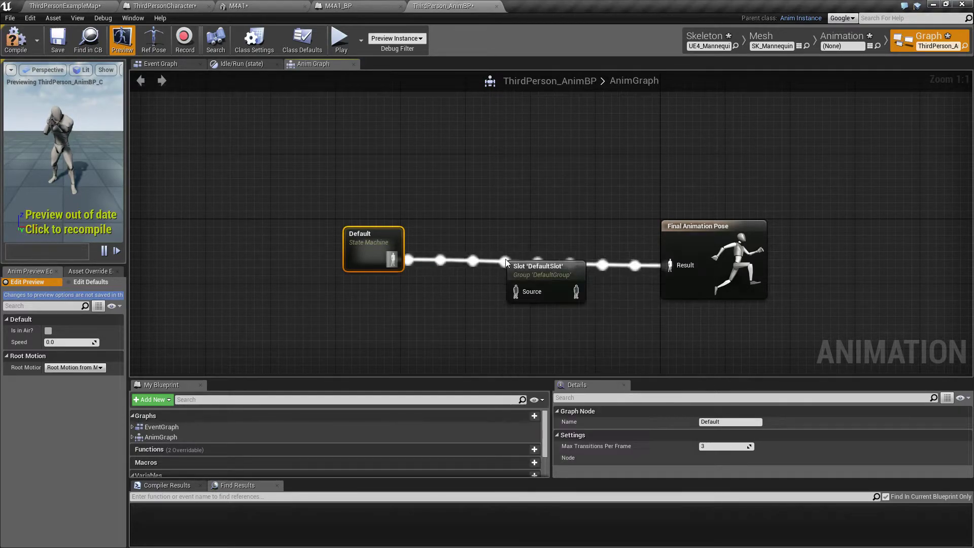
pyautogui.moveTo(541, 274); pyautogui.dragTo(499, 249)
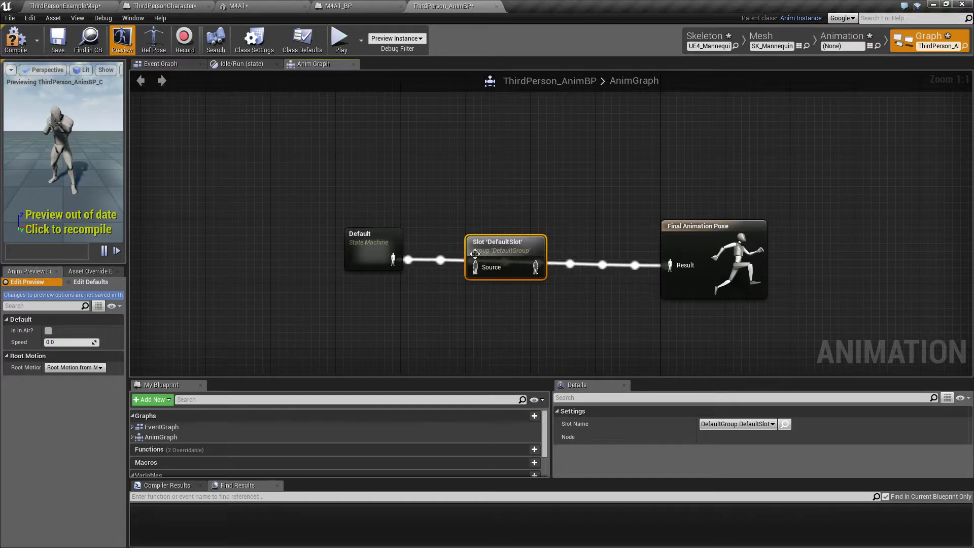
pyautogui.moveTo(396, 262); pyautogui.dragTo(686, 266)
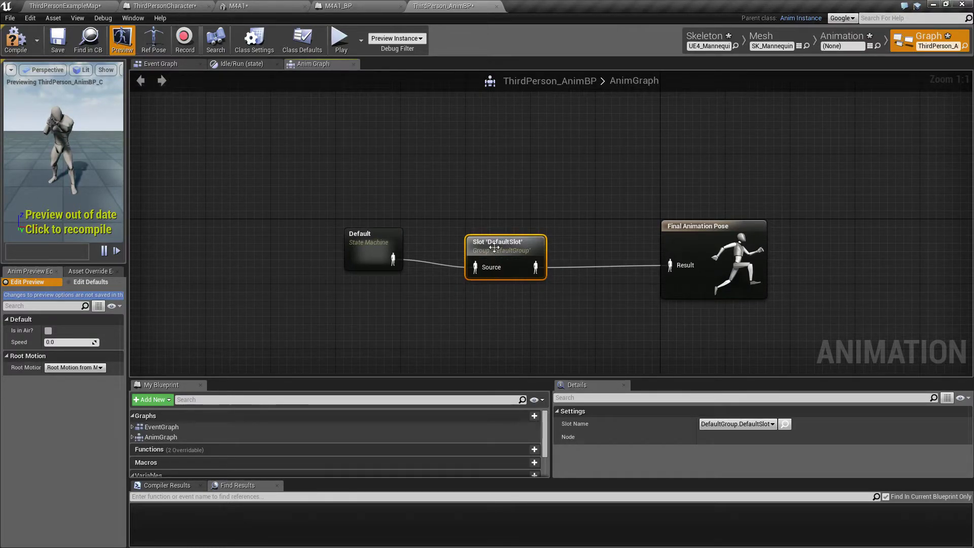
# Set the Slot node's slot name to DefaultGroup.WeaponHolsterSlot and align the node with the Default state machine.
pyautogui.click(742, 423)
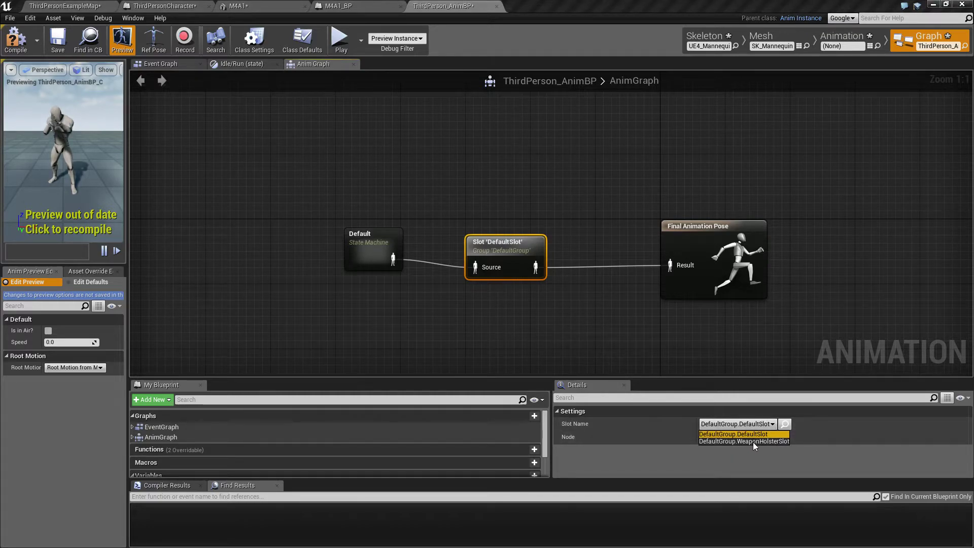
pyautogui.click(752, 443)
pyautogui.click(464, 297)
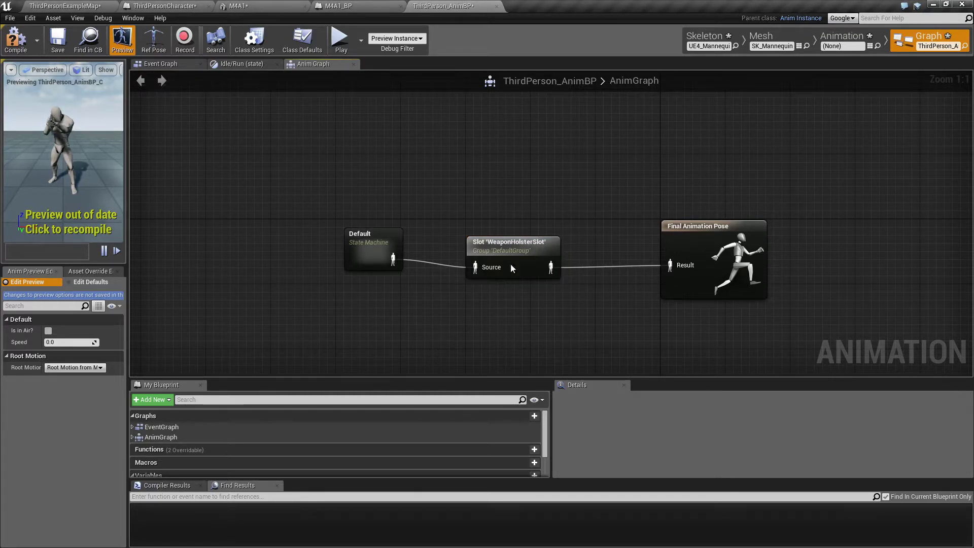
pyautogui.moveTo(496, 246); pyautogui.dragTo(505, 238)
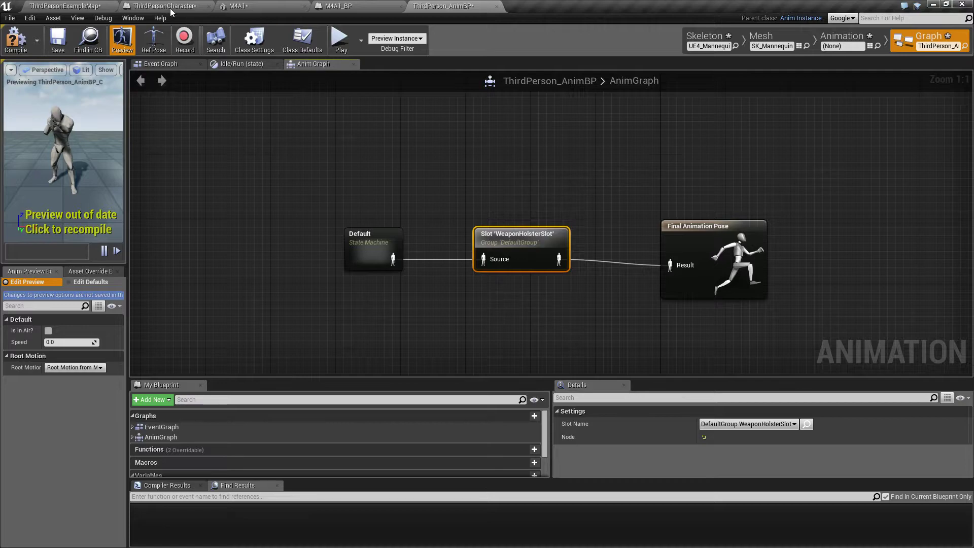
# Reopen the HolsterWeapon_M montage from the Mannequin animations' Combat folder and examine the preview character from behind.
pyautogui.click(358, 6)
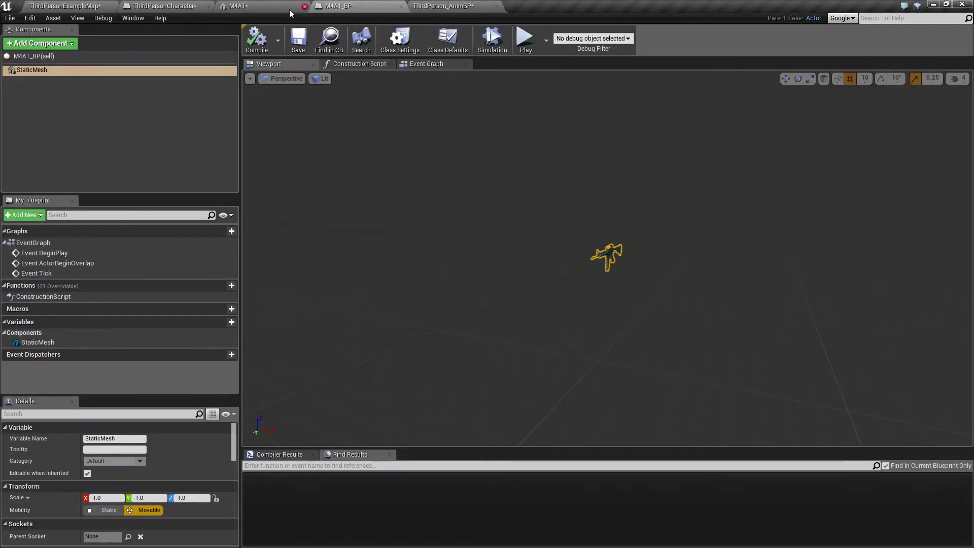
pyautogui.click(288, 8)
pyautogui.click(158, 6)
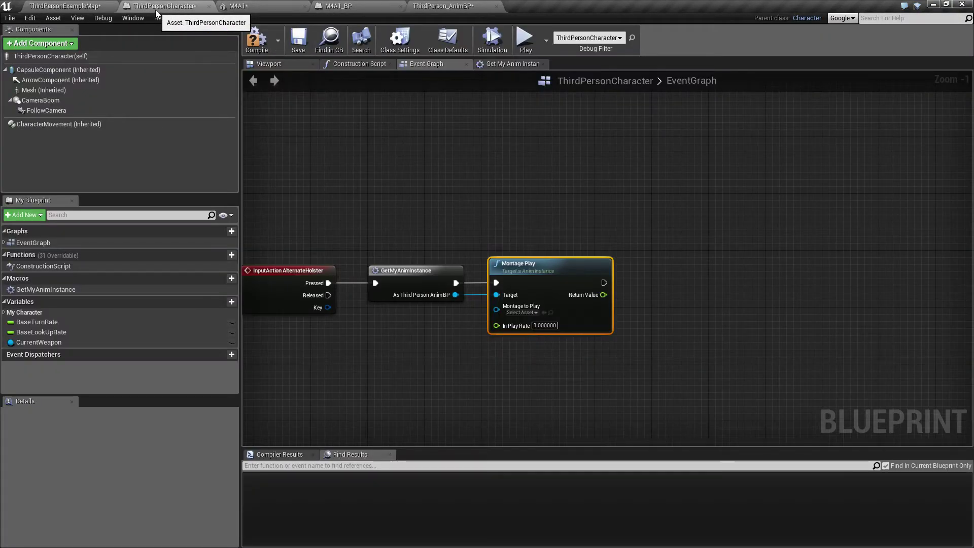
pyautogui.click(65, 8)
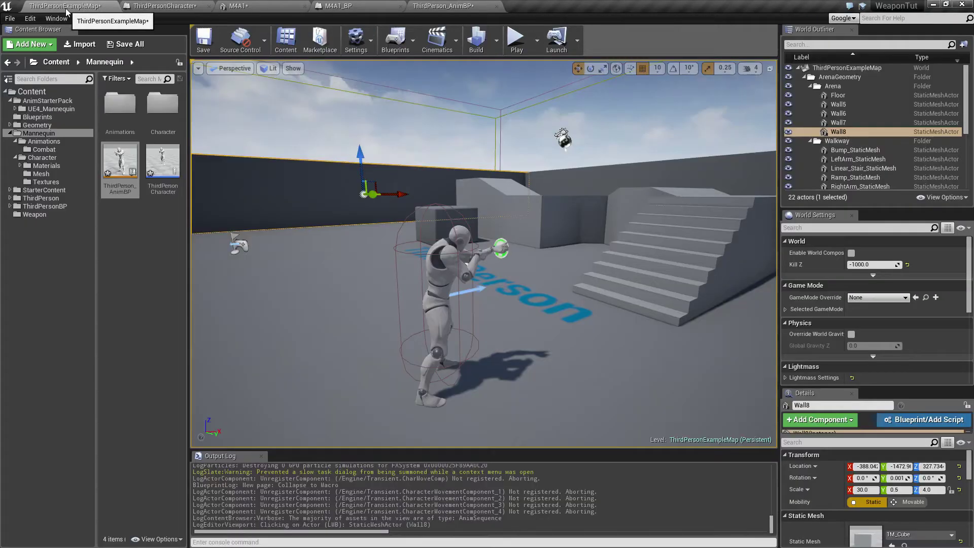
pyautogui.click(35, 214)
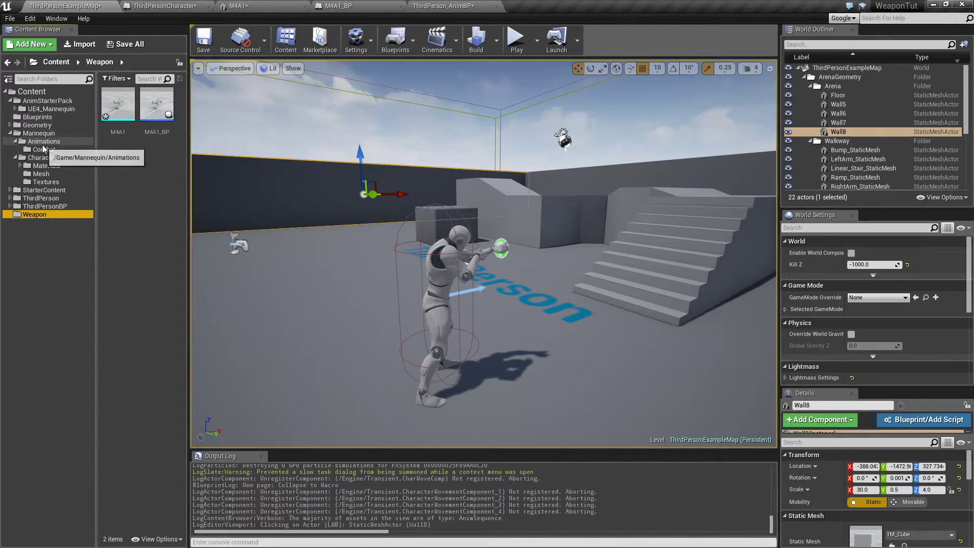
pyautogui.click(43, 141)
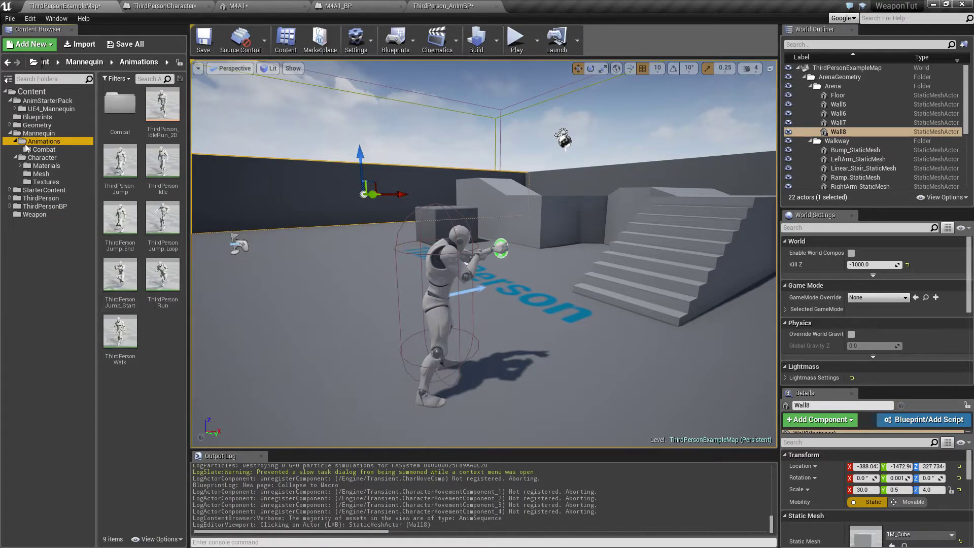
pyautogui.click(44, 149)
pyautogui.doubleClick(162, 107)
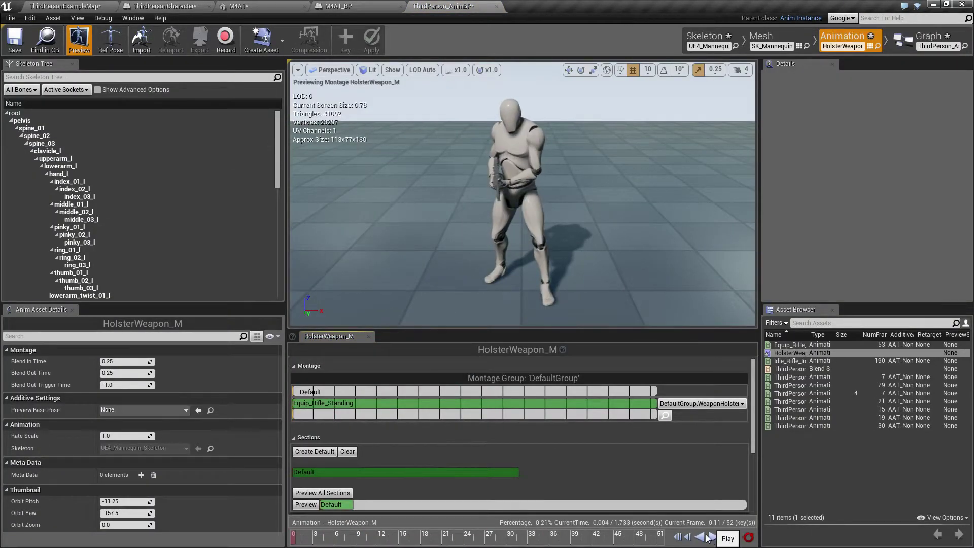
pyautogui.moveTo(398, 223); pyautogui.dragTo(436, 177)
pyautogui.moveTo(436, 177); pyautogui.dragTo(383, 218, button='right')
pyautogui.moveTo(469, 222); pyautogui.dragTo(431, 201, button='right')
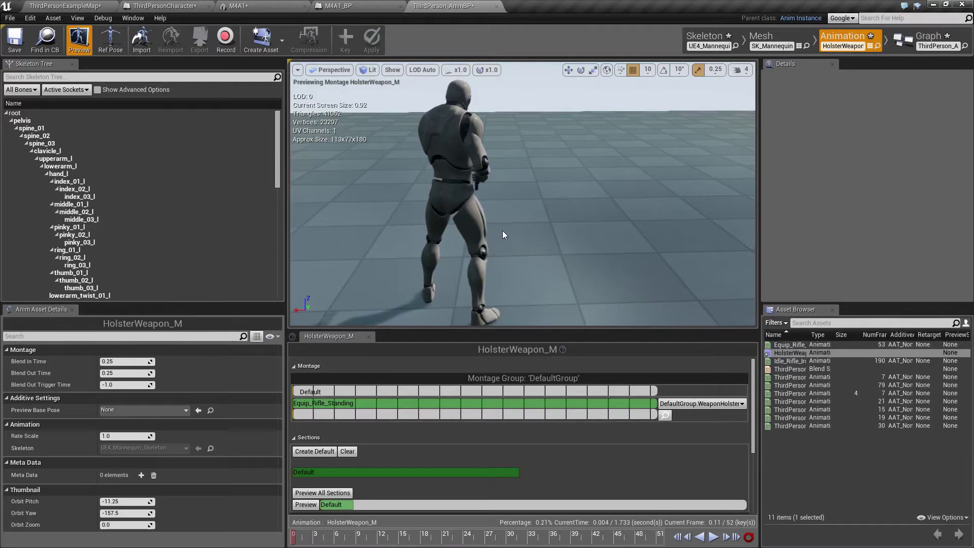
# Scrub the HolsterWeapon_M montage to about frame 26.5, where the hand holds the rifle against the back, and inspect the pose from behind.
pyautogui.moveTo(496, 218); pyautogui.dragTo(510, 269, button='right')
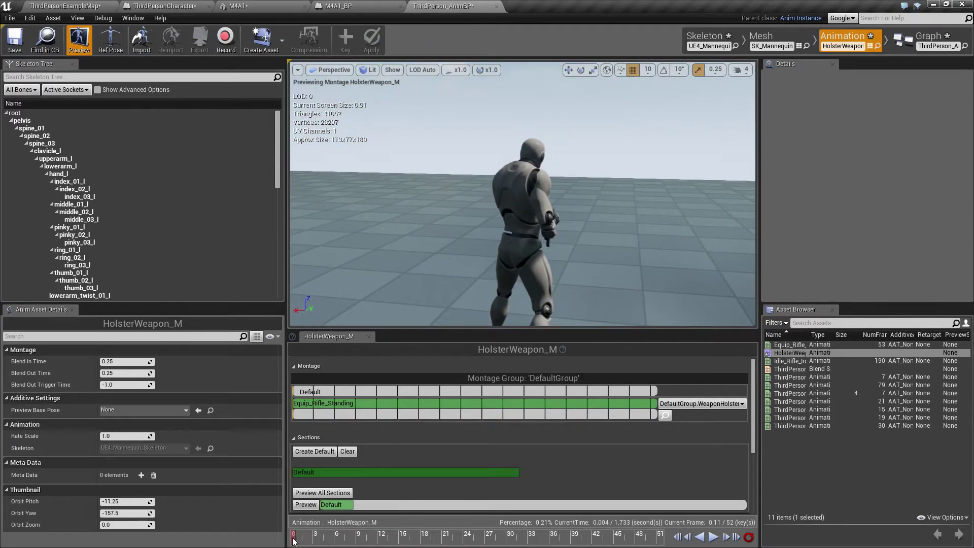
pyautogui.moveTo(294, 539); pyautogui.dragTo(466, 540)
pyautogui.scroll(5, 497, 213)
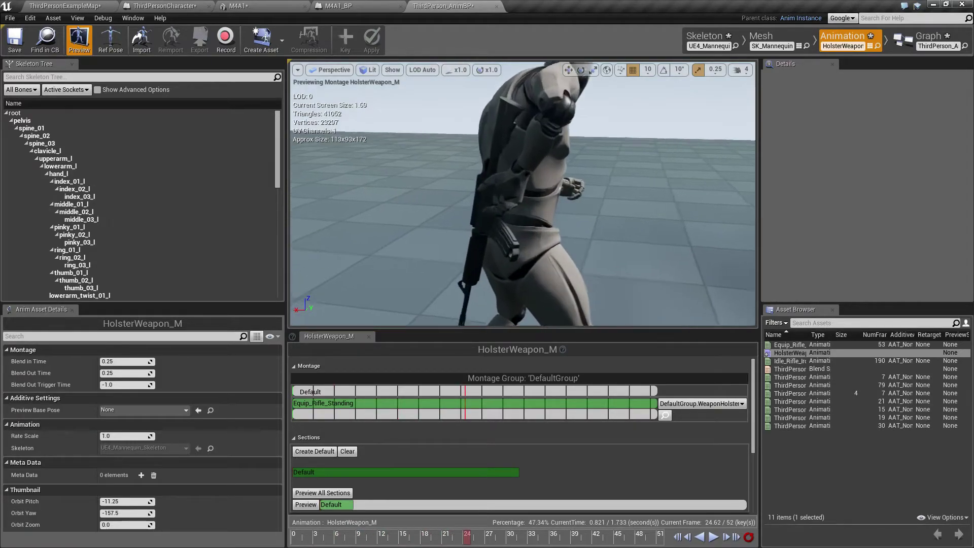
pyautogui.moveTo(467, 540)
pyautogui.mouseDown()
pyautogui.moveTo(494, 536)
pyautogui.moveTo(483, 539)
pyautogui.mouseUp()
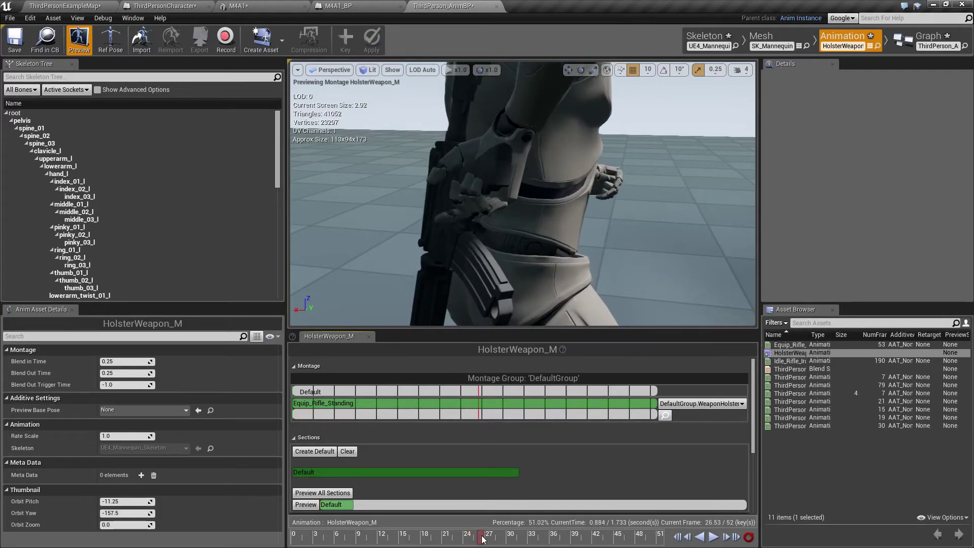
pyautogui.press('s')
pyautogui.moveTo(416, 259)
pyautogui.mouseDown(button='right')
pyautogui.moveTo(452, 254)
pyautogui.moveTo(429, 248)
pyautogui.mouseUp(button='right')
pyautogui.press('w')
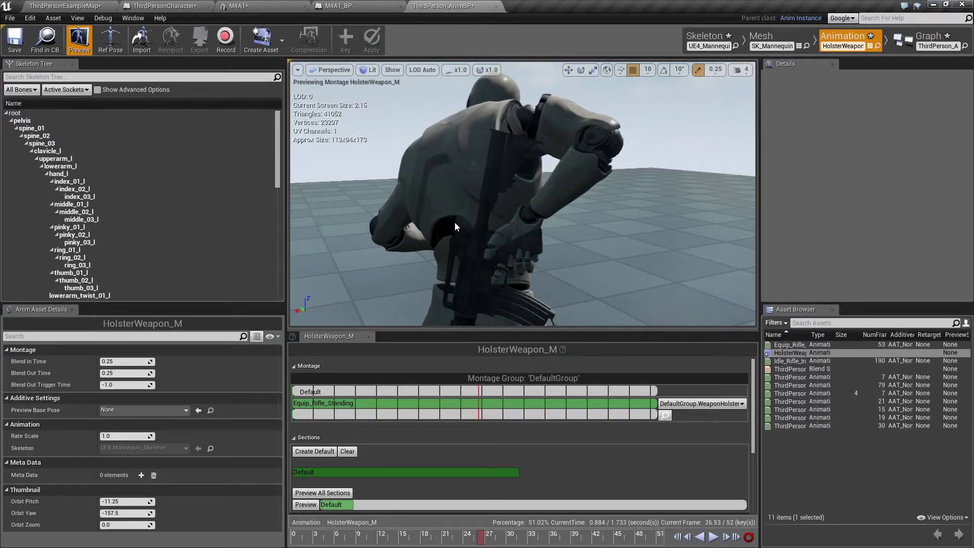
pyautogui.moveTo(415, 217); pyautogui.dragTo(490, 317, button='right')
pyautogui.press('w')
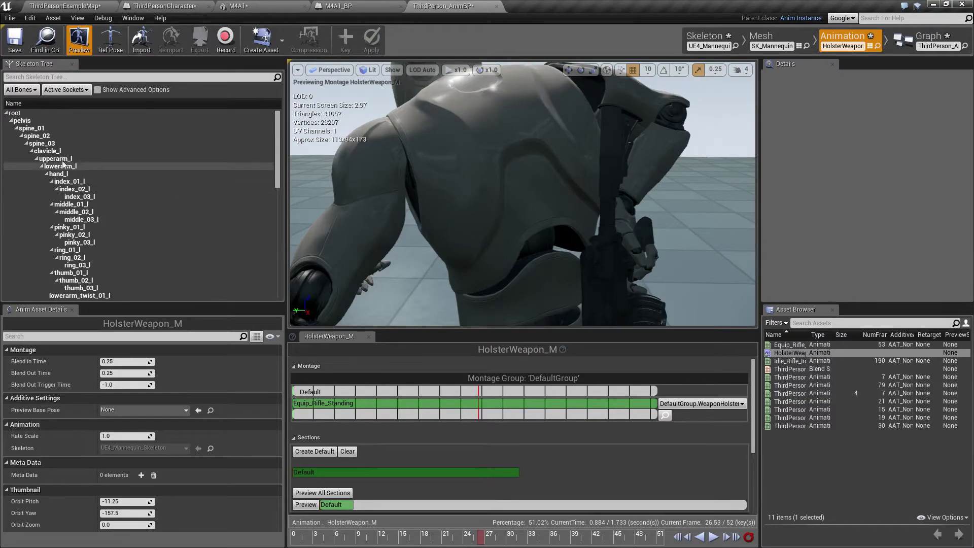
# Add a socket named HolsterSocket to the spine_02 bone of the mannequin skeleton.
pyautogui.click(31, 129)
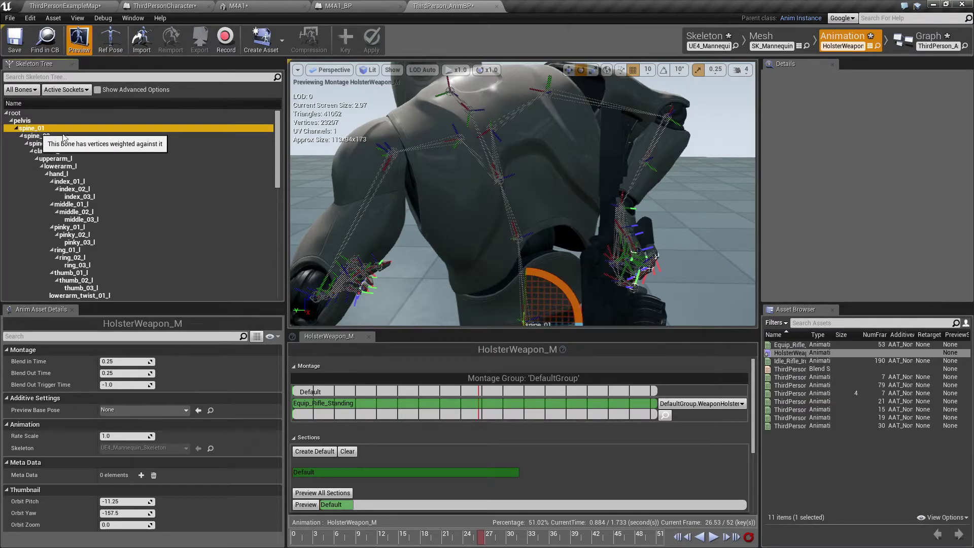
pyautogui.moveTo(486, 208)
pyautogui.mouseDown(button='right')
pyautogui.moveTo(486, 258)
pyautogui.moveTo(485, 193)
pyautogui.moveTo(486, 223)
pyautogui.mouseUp(button='right')
pyautogui.click(49, 137)
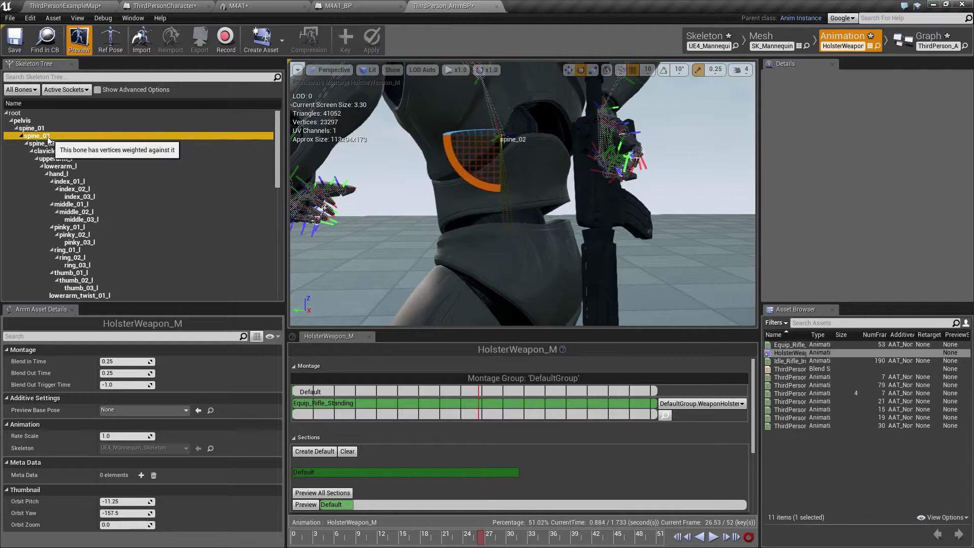
pyautogui.moveTo(515, 134); pyautogui.dragTo(535, 150, button='right')
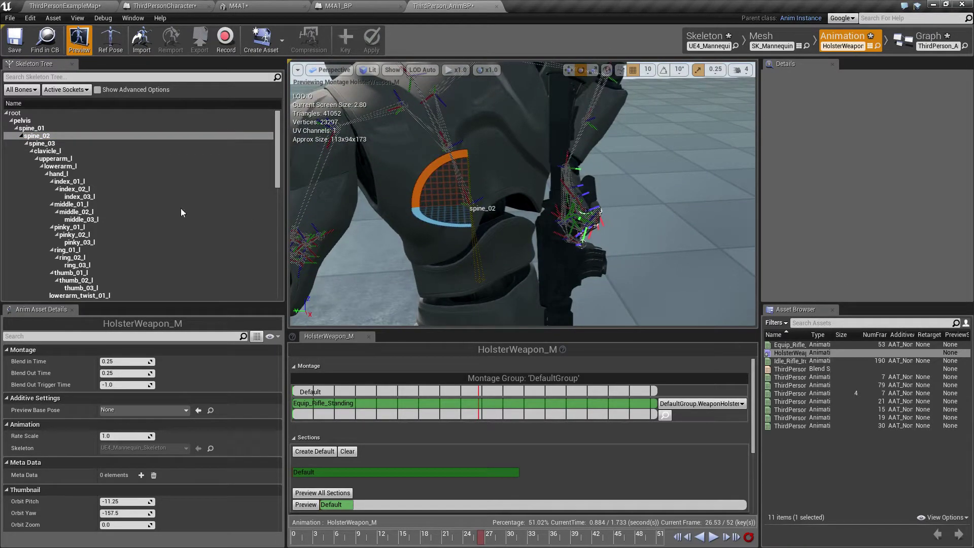
pyautogui.rightClick(36, 136)
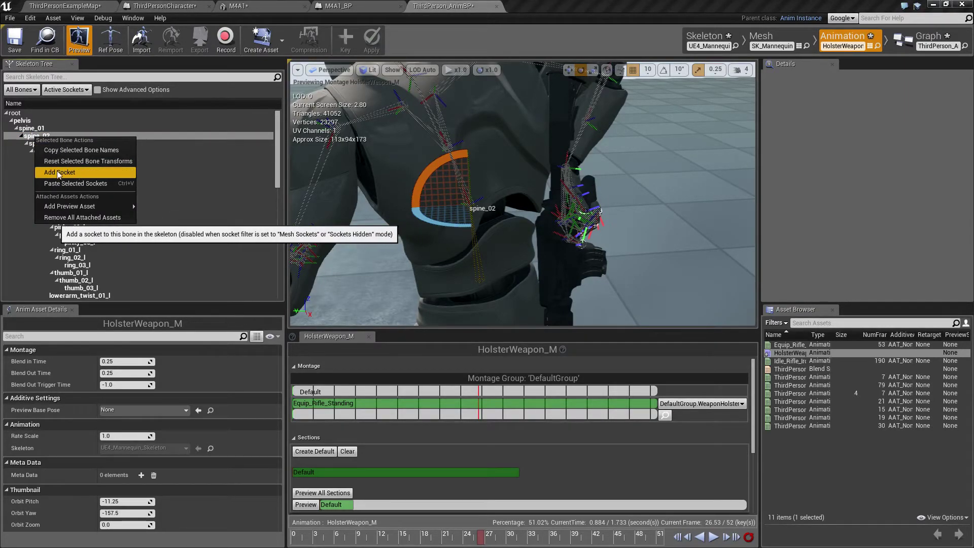
pyautogui.moveTo(97, 206)
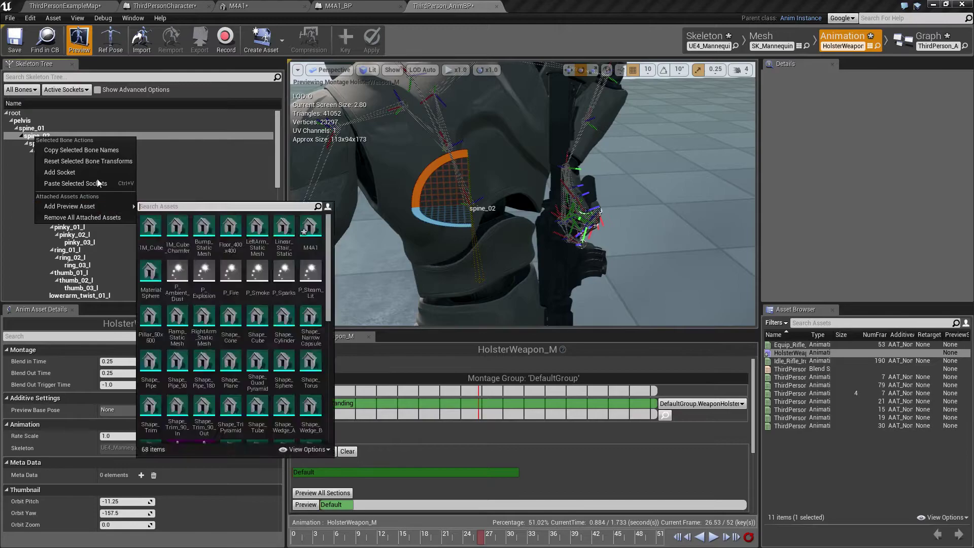
pyautogui.click(60, 172)
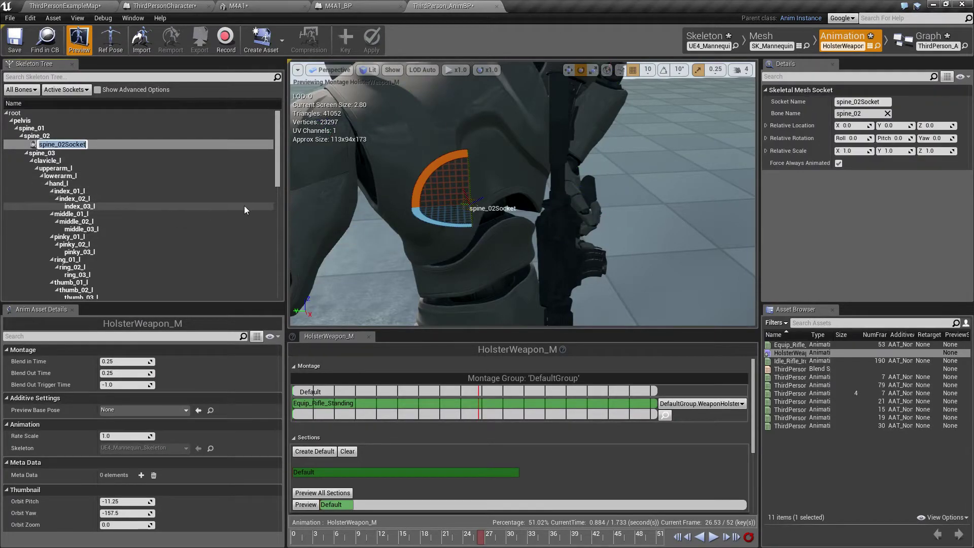
pyautogui.write('HolsterSocket')
pyautogui.press('Return')
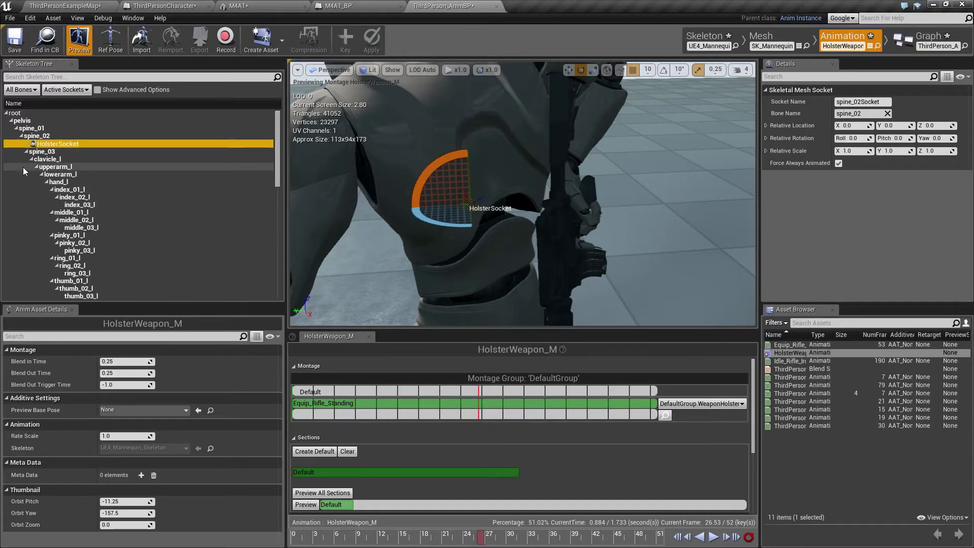
# Attach the M4A1 mesh to HolsterSocket as a preview asset and inspect it beside the character.
pyautogui.rightClick(46, 144)
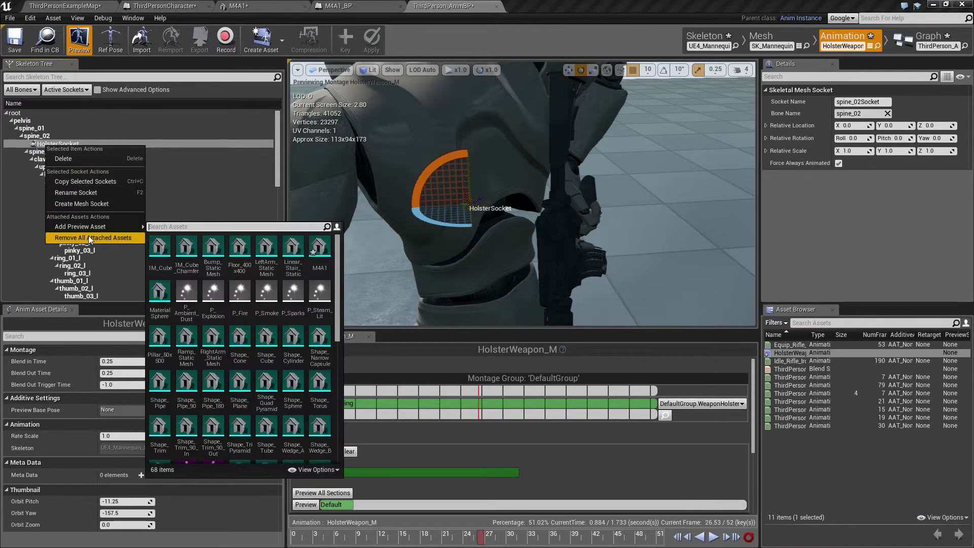
pyautogui.write('m4a1')
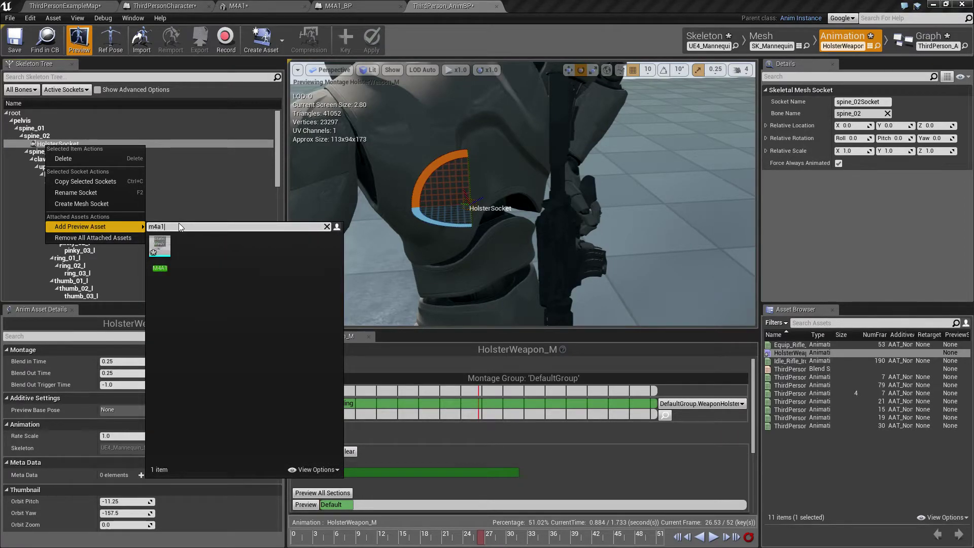
pyautogui.press('Return')
pyautogui.moveTo(413, 203); pyautogui.dragTo(421, 198, button='right')
pyautogui.moveTo(484, 233); pyautogui.dragTo(485, 232, button='right')
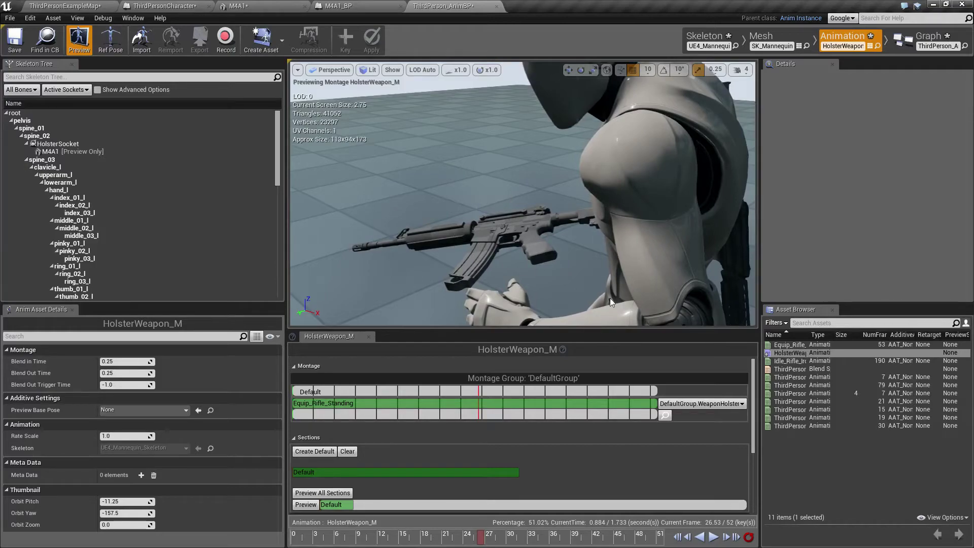
# Move HolsterSocket to about X -4.8, Y -41.1, Z -24.5 and rotate it to about roll -118.4, pitch 22.7, yaw -179.7.
pyautogui.click(55, 146)
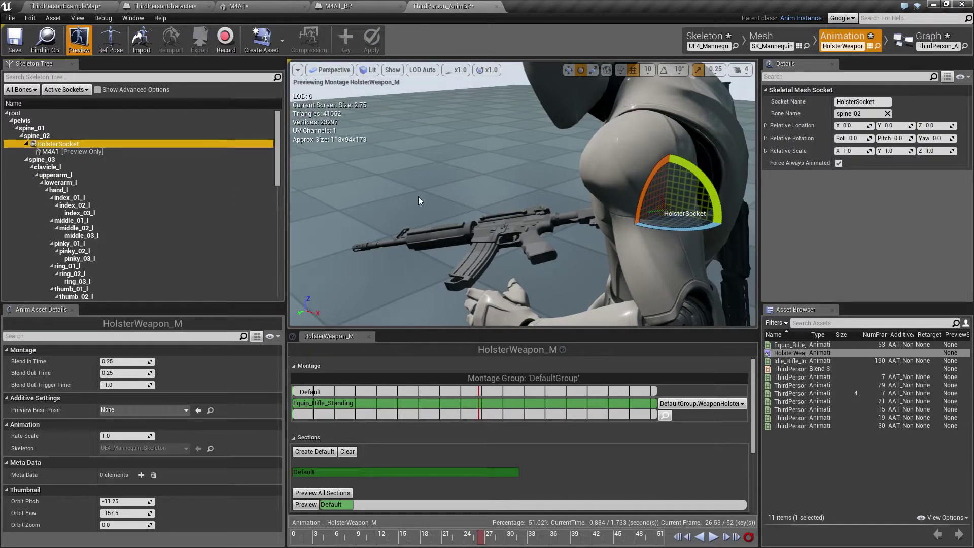
pyautogui.moveTo(446, 202); pyautogui.dragTo(365, 188, button='right')
pyautogui.press('space')
pyautogui.press('space')
pyautogui.moveTo(581, 216); pyautogui.dragTo(643, 285)
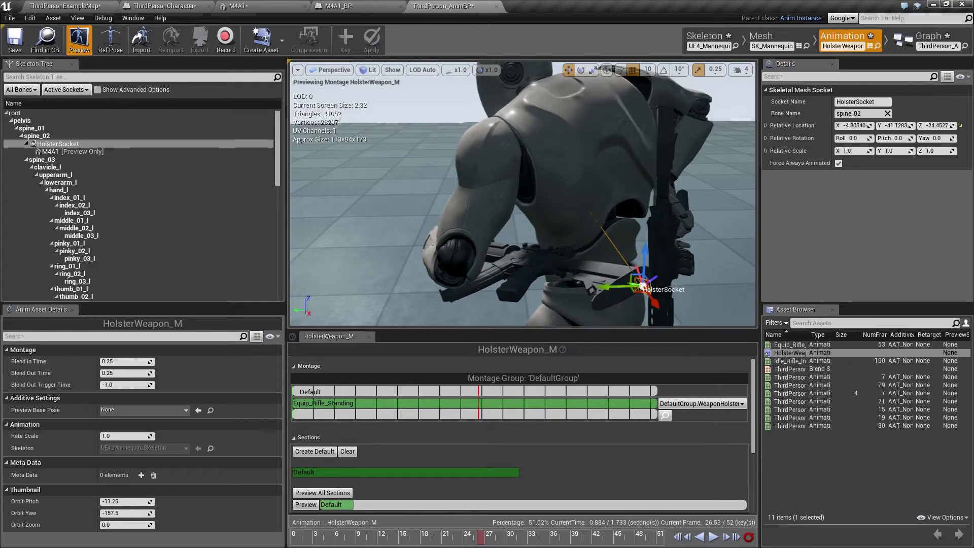
pyautogui.press('space')
pyautogui.moveTo(675, 238); pyautogui.dragTo(614, 322)
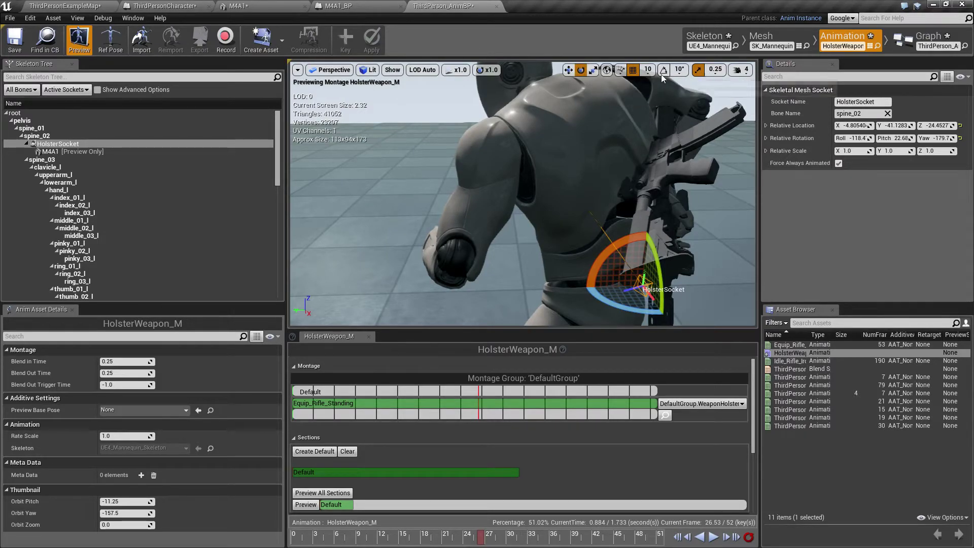
# Rotate HolsterSocket to about roll 165.7, pitch 31.2, yaw -57.6 and move it to about X -38.5, Y -32.4, Z -32.5.
pyautogui.moveTo(655, 262); pyautogui.dragTo(659, 294)
pyautogui.press('space')
pyautogui.press('w')
pyautogui.moveTo(648, 253); pyautogui.dragTo(659, 304)
pyautogui.moveTo(597, 226); pyautogui.dragTo(470, 330)
pyautogui.press('r')
pyautogui.press('w')
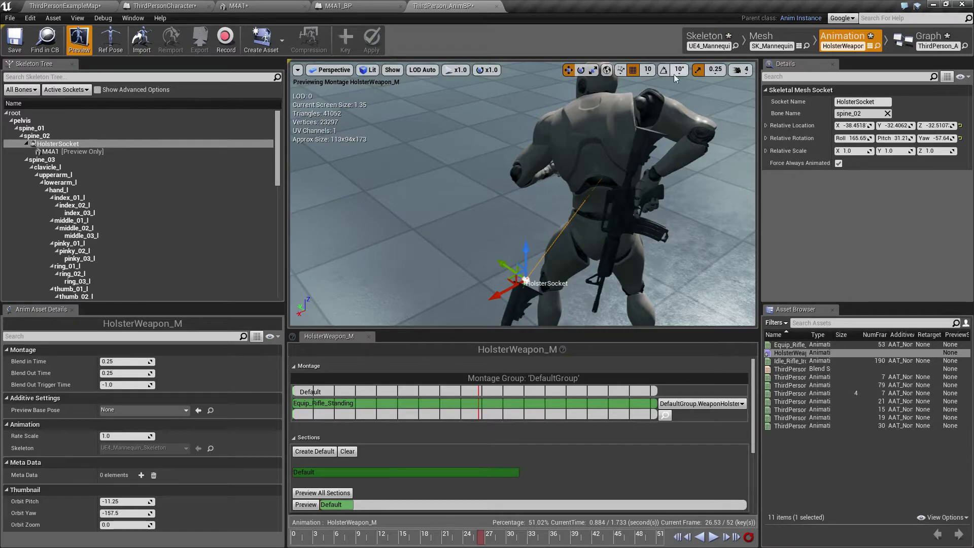
# Switch the transform gizmo to local space and move HolsterSocket onto the upper back at about X 21.7, Y -0.8, Z 23.6.
pyautogui.click(606, 69)
pyautogui.moveTo(537, 276); pyautogui.dragTo(699, 118)
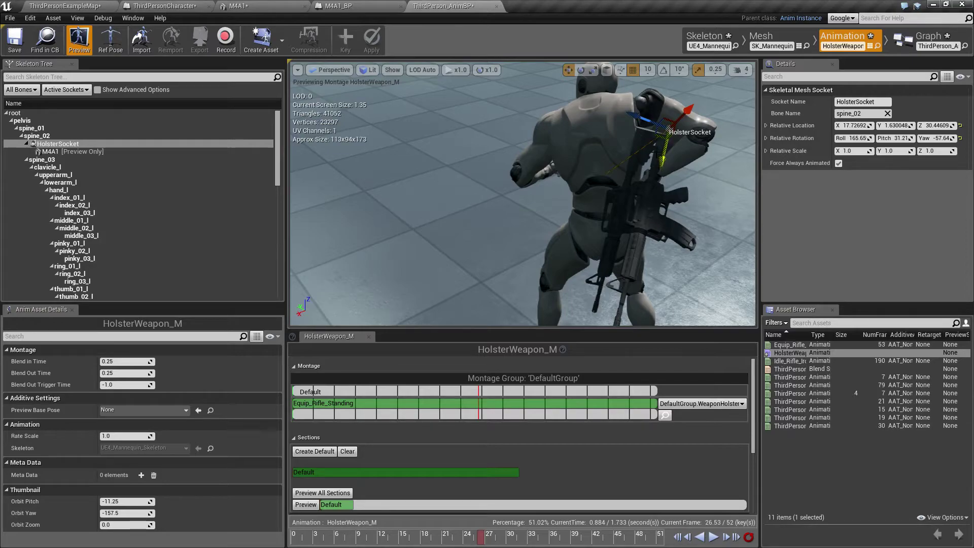
pyautogui.moveTo(641, 120); pyautogui.dragTo(695, 118)
# Adjust HolsterSocket to a rotation of about roll 165.7, pitch 28.5, yaw -67.6 and a location of about X 21.1, Y 0.6, Z 22.9.
pyautogui.press('e')
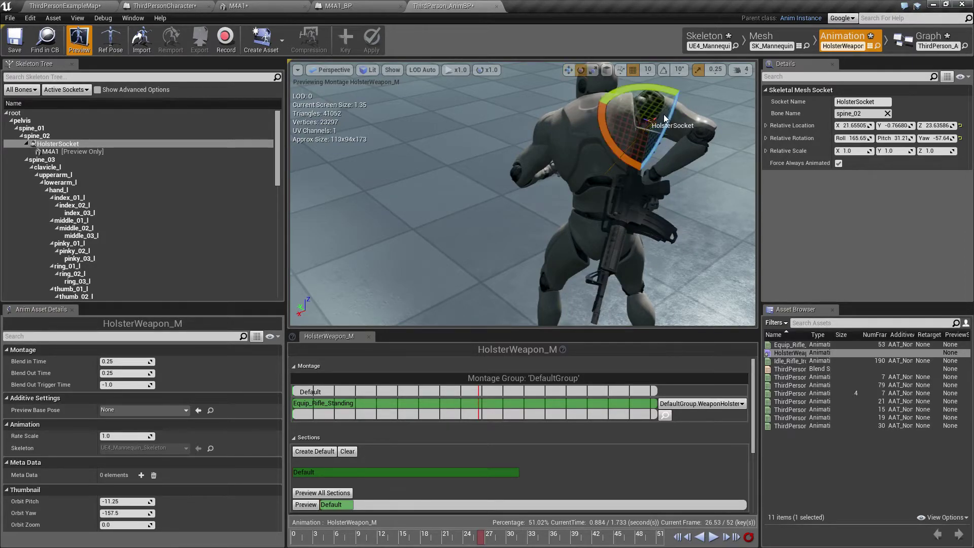
pyautogui.moveTo(636, 116); pyautogui.dragTo(668, 114)
pyautogui.press('w')
pyautogui.press('e')
pyautogui.moveTo(600, 106); pyautogui.dragTo(597, 109)
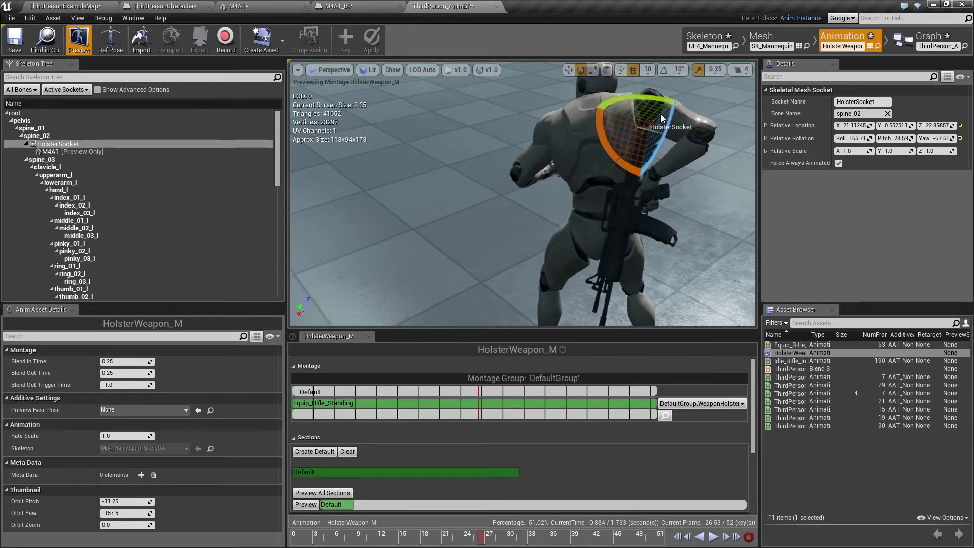
# Align the preview rifle with the held one by moving HolsterSocket to about X 20.4, Y -16.1, Z 23.2 and rotating it to yaw -100.5.
pyautogui.press('w')
pyautogui.moveTo(666, 110); pyautogui.dragTo(606, 116)
pyautogui.moveTo(622, 162); pyautogui.dragTo(623, 159)
pyautogui.moveTo(623, 160); pyautogui.dragTo(539, 132, button='right')
pyautogui.press('e')
pyautogui.moveTo(567, 182); pyautogui.dragTo(495, 251)
pyautogui.press('w')
pyautogui.moveTo(496, 252); pyautogui.dragTo(535, 134, button='right')
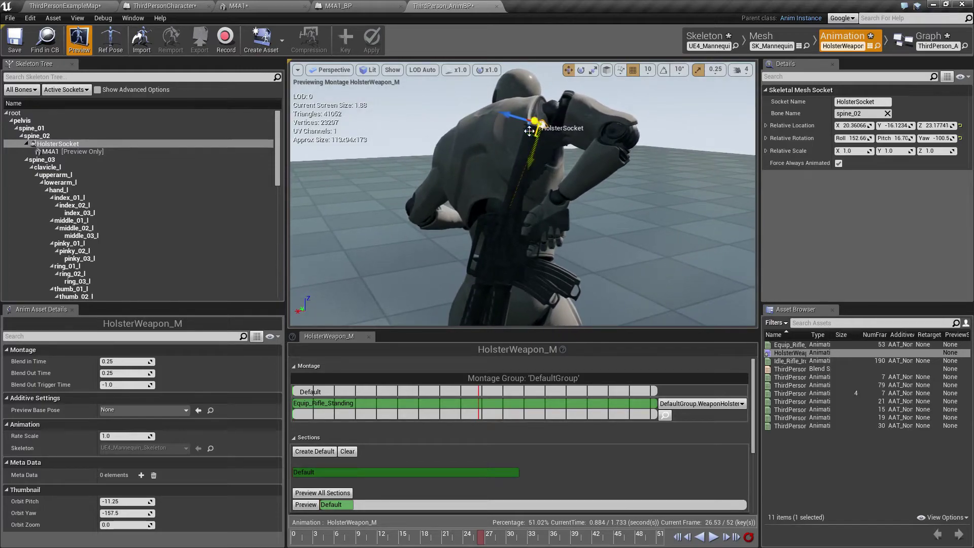
# Fine-tune HolsterSocket to a roll of about 159.2 and a location of about X 22.5, Y -16.3, Z 23.9.
pyautogui.press('e')
pyautogui.moveTo(510, 111); pyautogui.dragTo(486, 111)
pyautogui.press('r')
pyautogui.press('w')
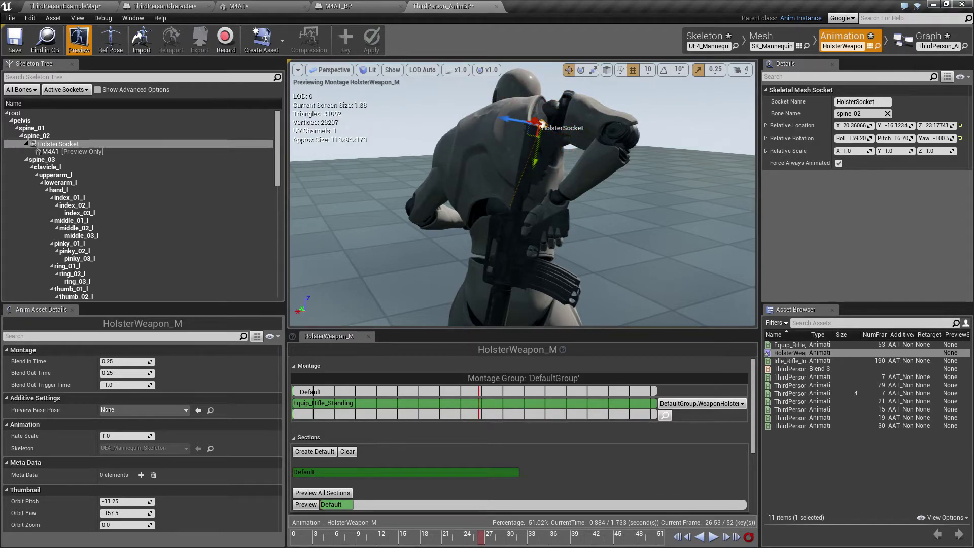
pyautogui.moveTo(537, 166); pyautogui.dragTo(539, 158)
pyautogui.moveTo(471, 216)
pyautogui.mouseDown(button='right')
pyautogui.moveTo(459, 274)
pyautogui.moveTo(462, 198)
pyautogui.moveTo(471, 215)
pyautogui.mouseUp(button='right')
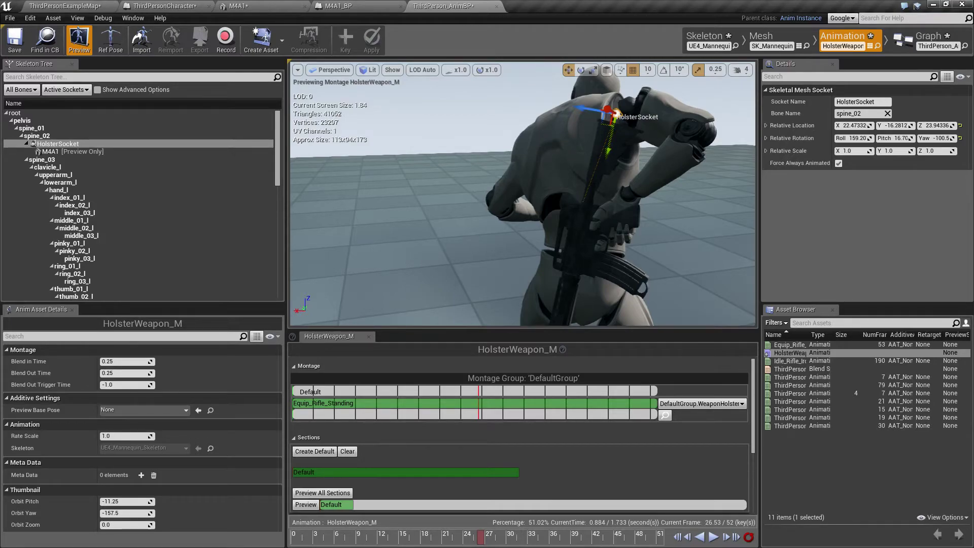
pyautogui.moveTo(607, 146); pyautogui.dragTo(650, 149, button='right')
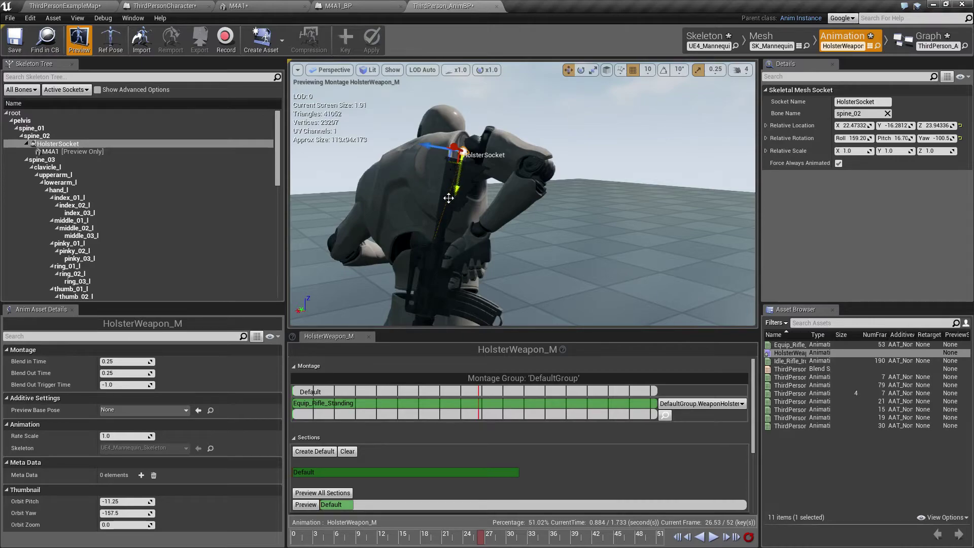
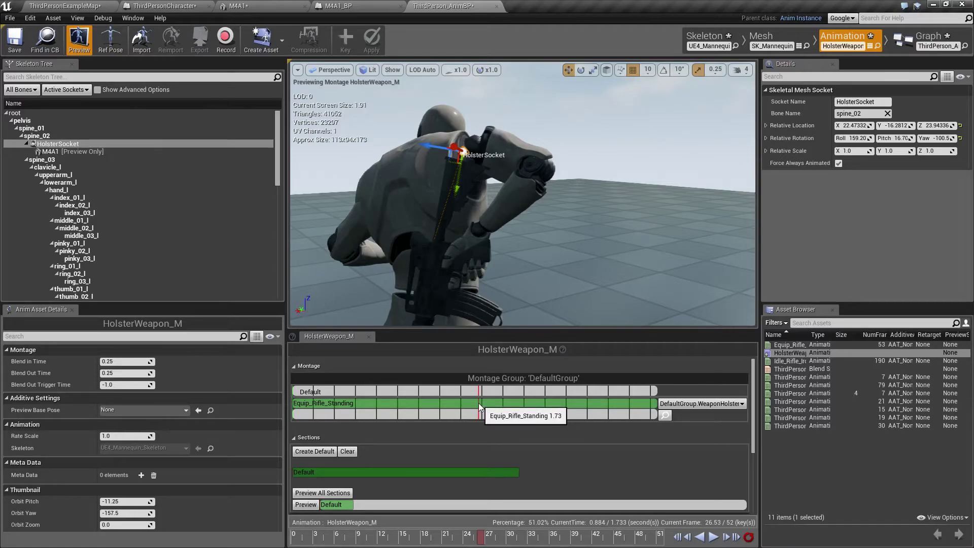
# Add a new notify named HolsterWeapon to the montage's notify track at the current playhead position.
pyautogui.scroll(1, 482, 410)
pyautogui.moveTo(753, 415); pyautogui.dragTo(744, 477)
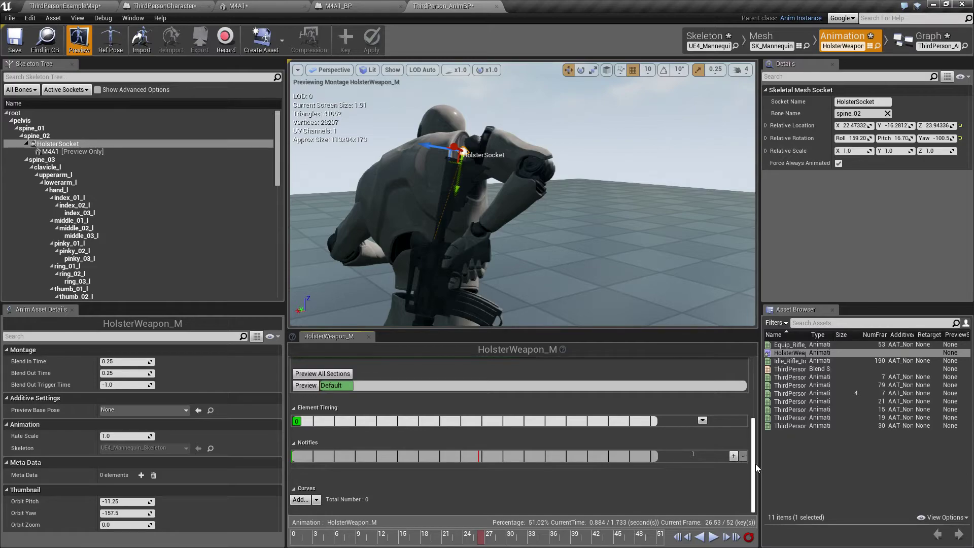
pyautogui.rightClick(481, 458)
pyautogui.moveTo(519, 467)
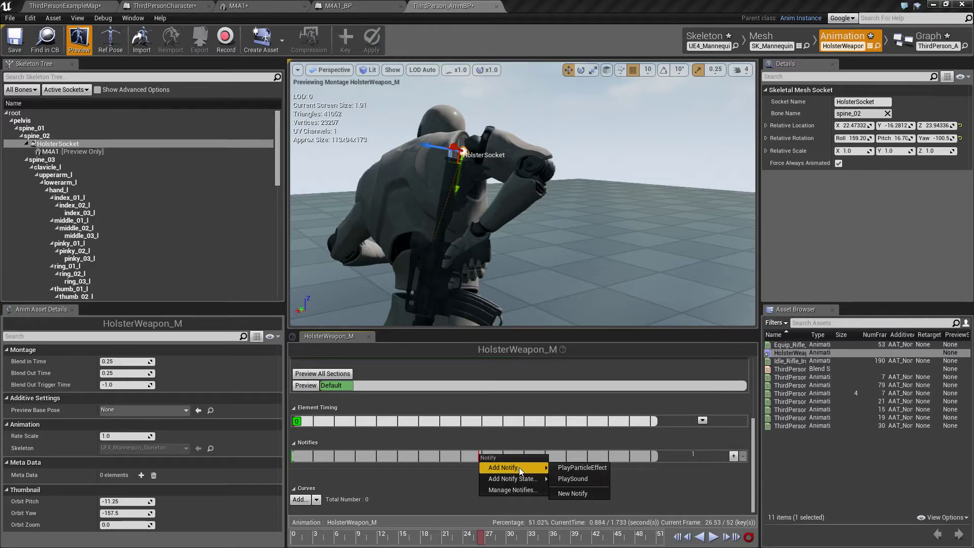
pyautogui.click(577, 494)
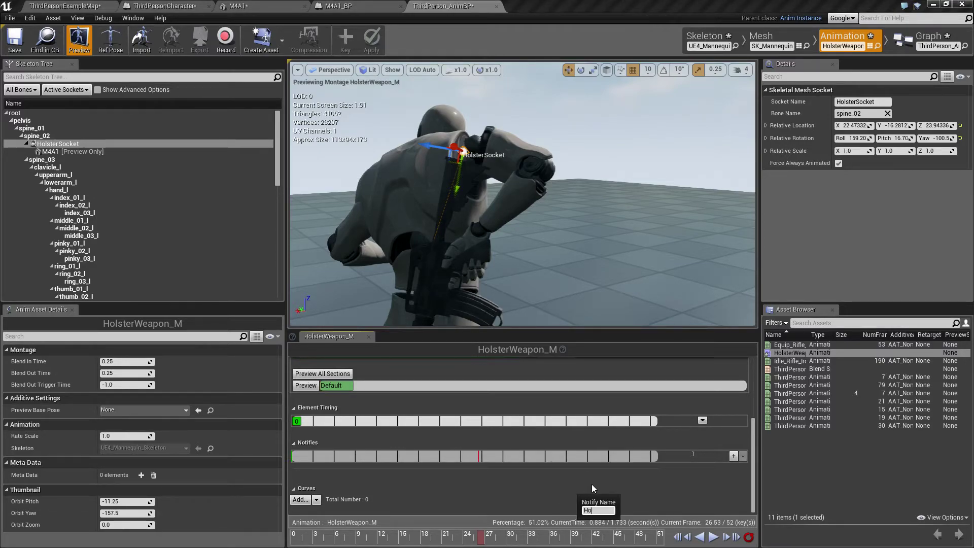
pyautogui.write('HolsterWeapon')
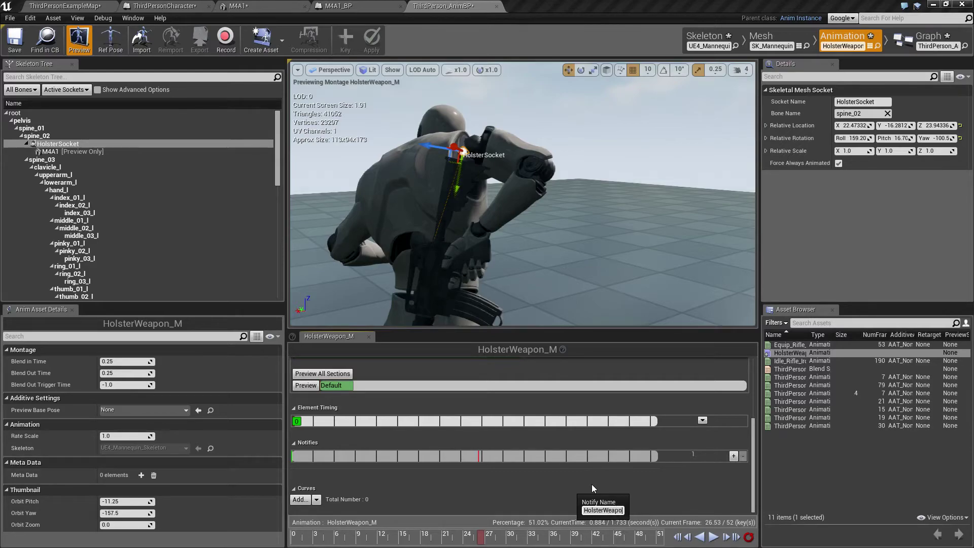
pyautogui.press('Return')
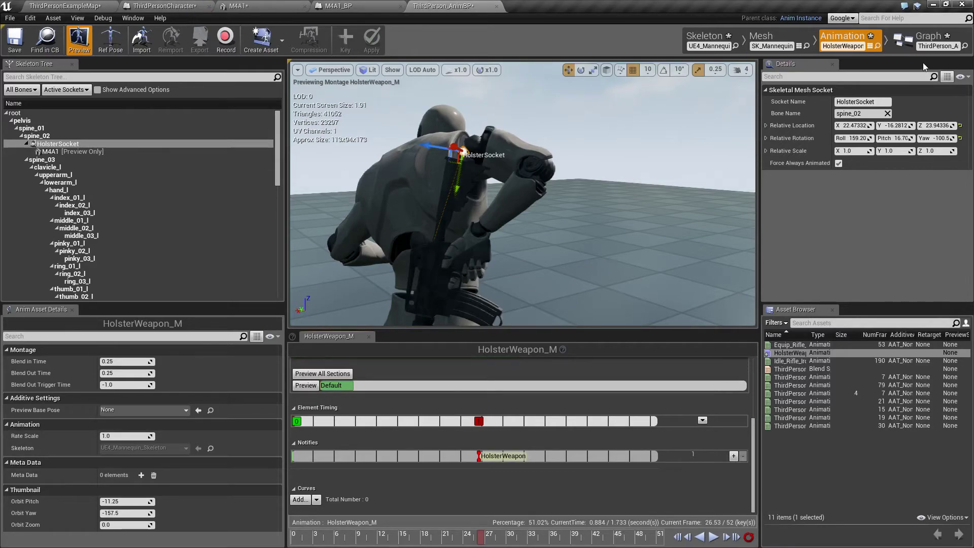
# Add the AnimNotify_HolsterWeapon event to an empty area of ThirdPerson_AnimBP's event graph.
pyautogui.click(929, 40)
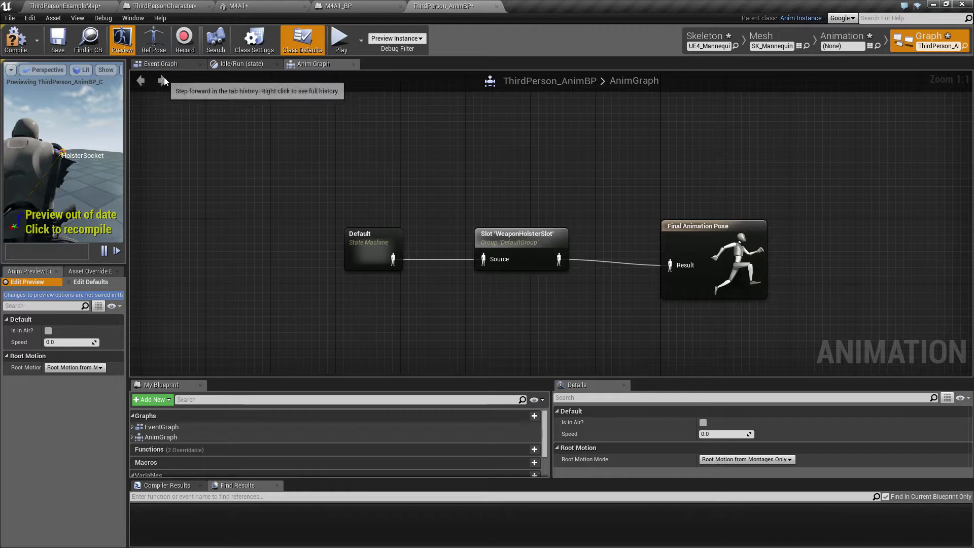
pyautogui.click(156, 63)
pyautogui.moveTo(415, 297); pyautogui.dragTo(432, 268, button='right')
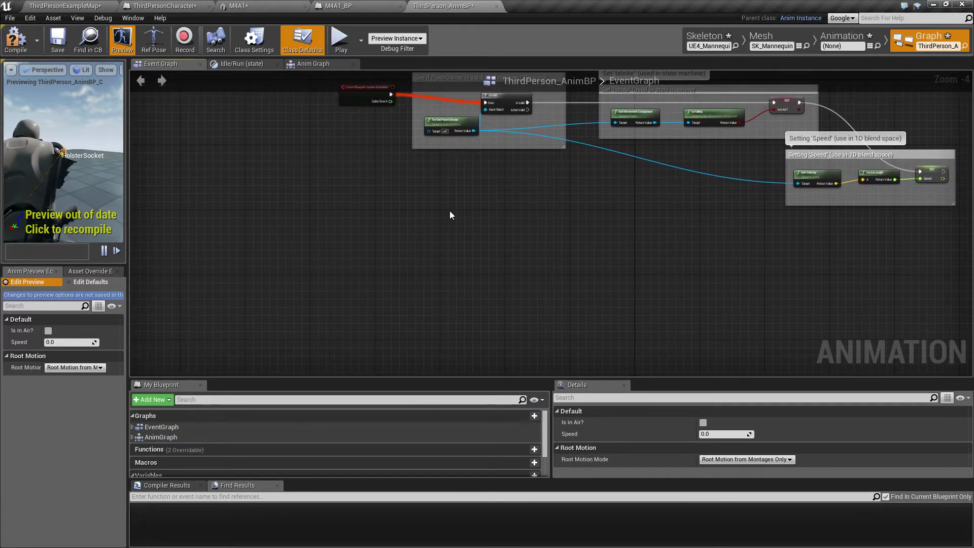
pyautogui.rightClick(428, 221)
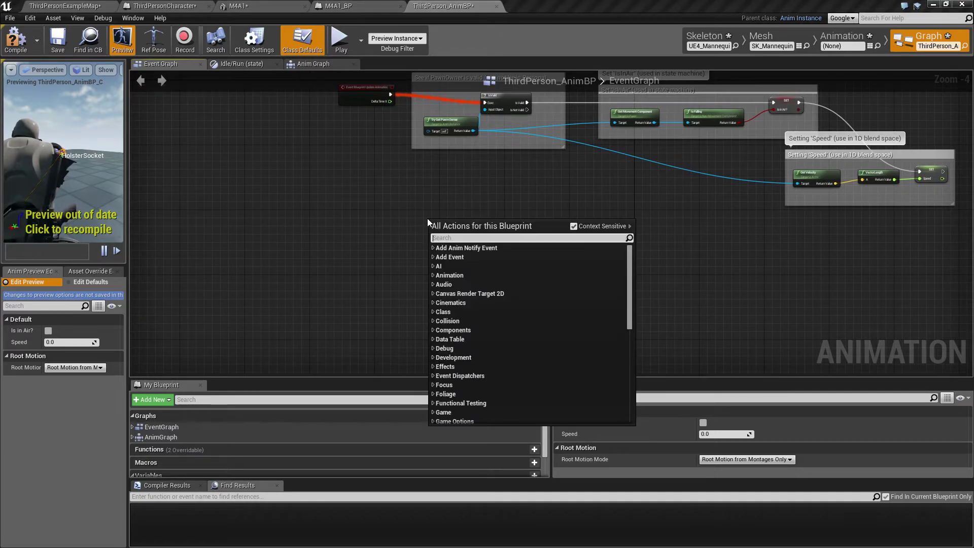
pyautogui.write('holster')
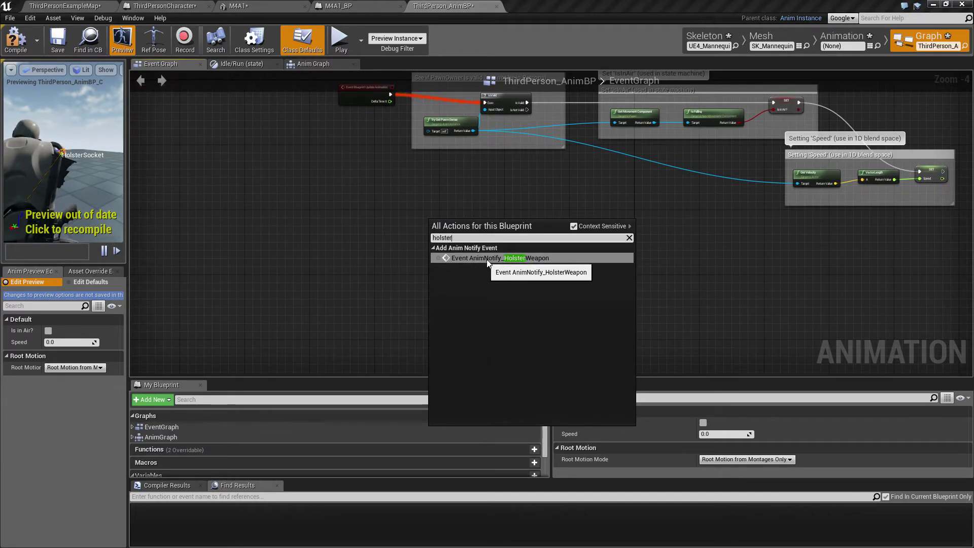
pyautogui.click(505, 258)
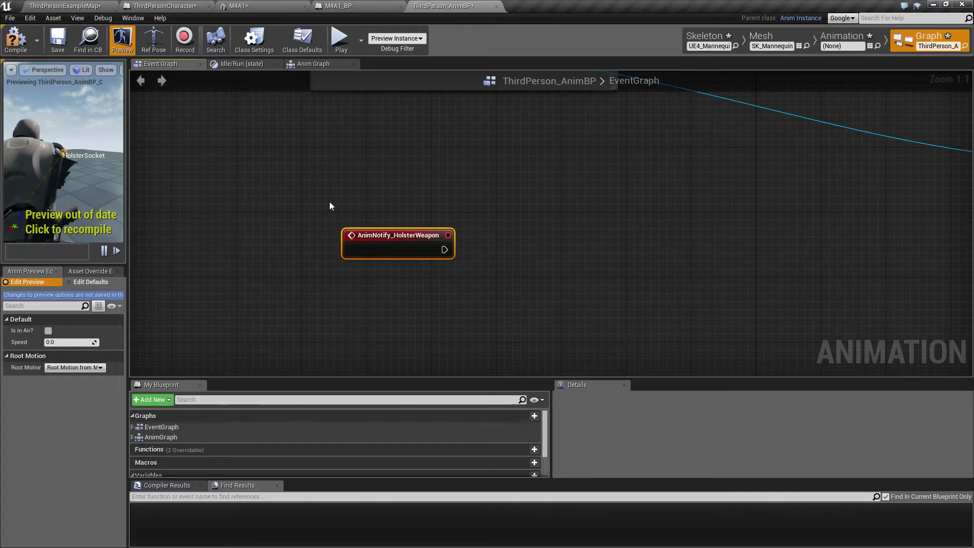
# Add a Get Owning Actor node and place it just above the AnimNotify_HolsterWeapon event in ThirdPerson_AnimBP's event graph.
pyautogui.click(159, 8)
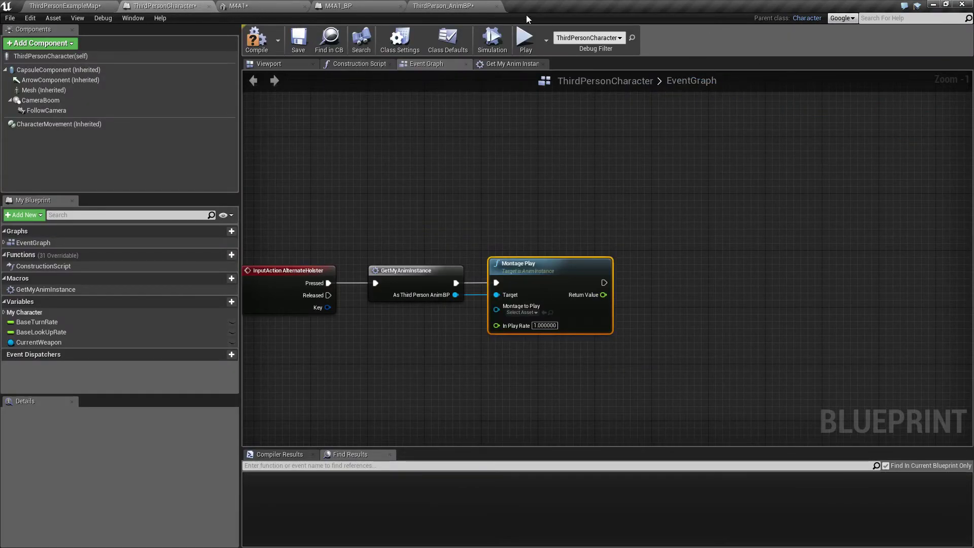
pyautogui.click(429, 6)
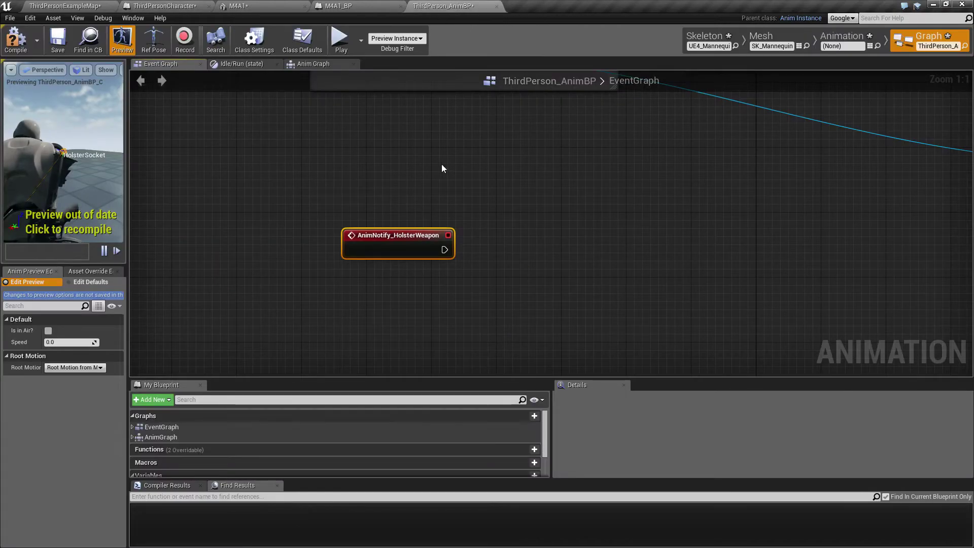
pyautogui.rightClick(398, 192)
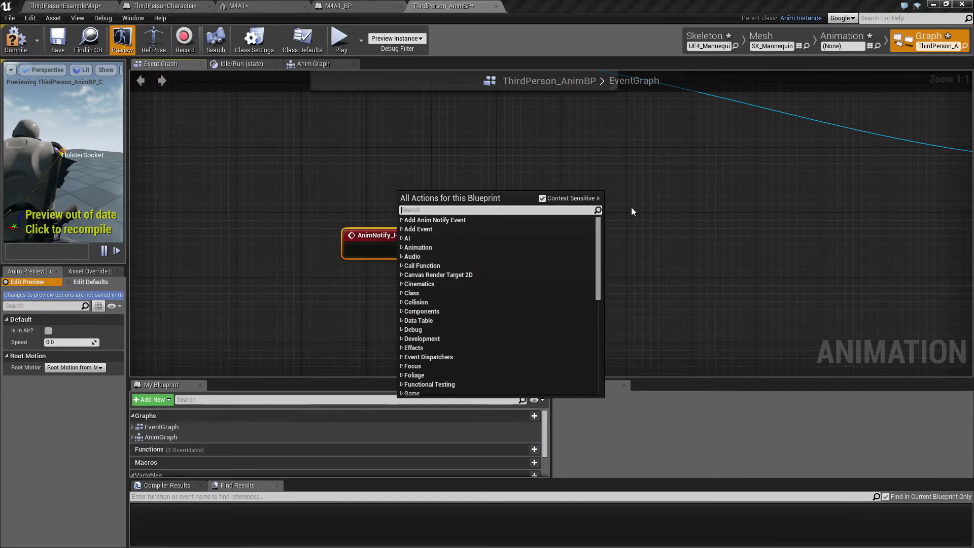
pyautogui.write('anim')
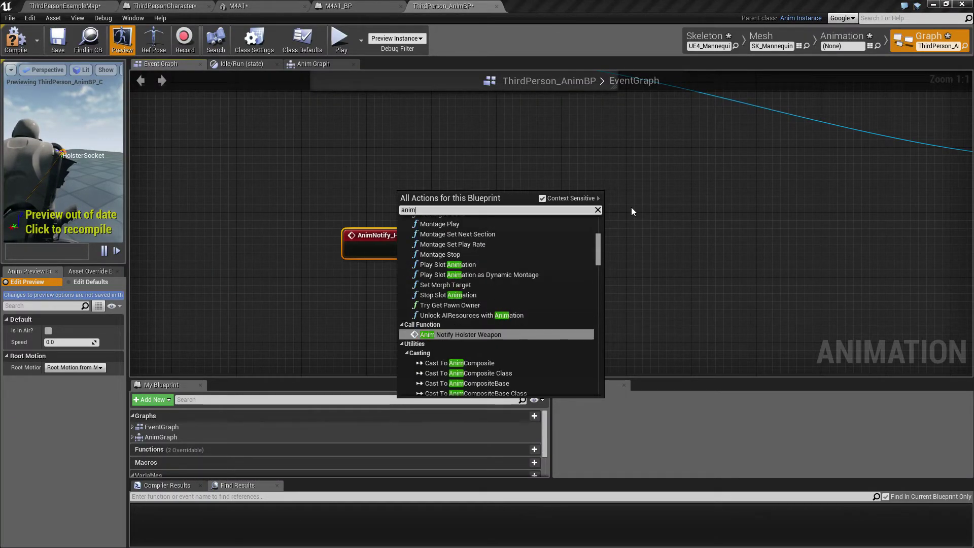
pyautogui.press('BackSpace')
pyautogui.press('BackSpace')
pyautogui.press('BackSpace')
pyautogui.press('BackSpace')
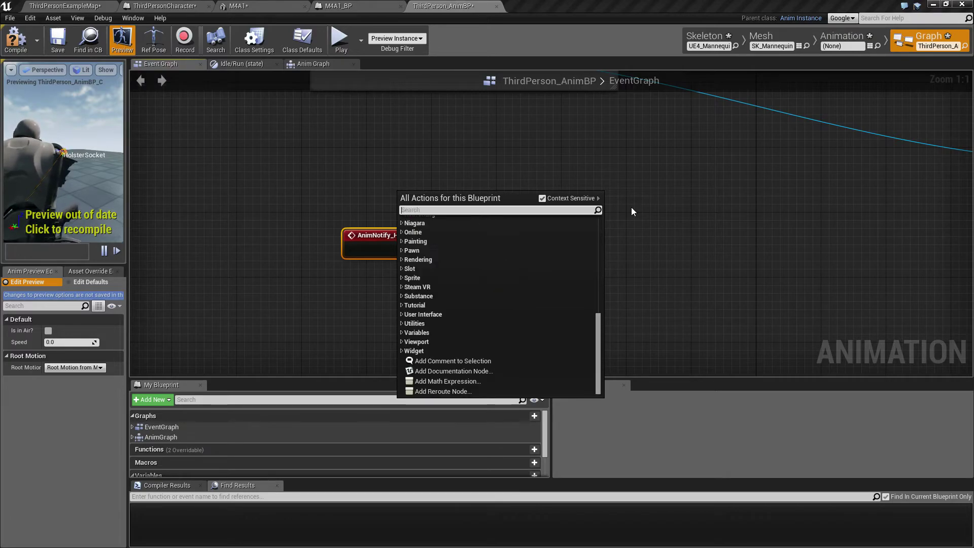
pyautogui.write('actor')
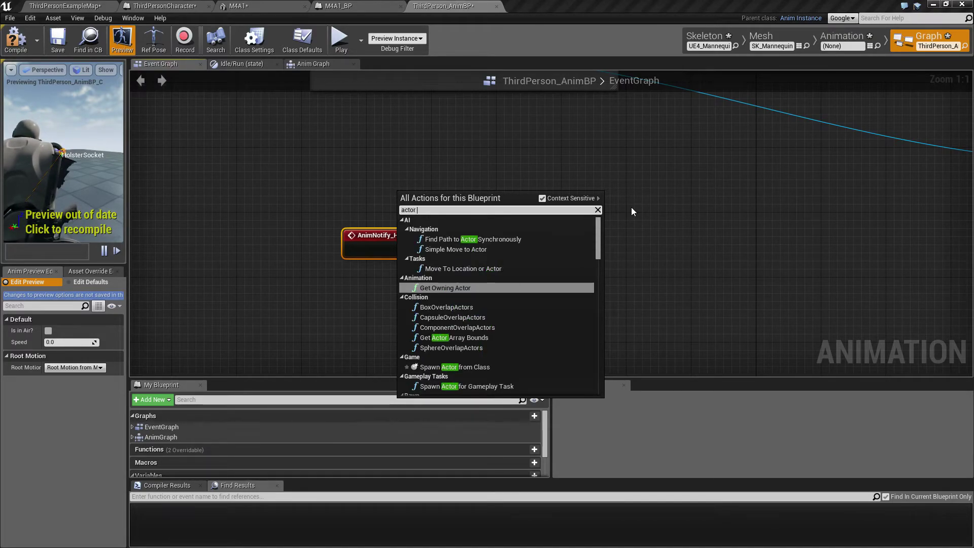
pyautogui.click(441, 288)
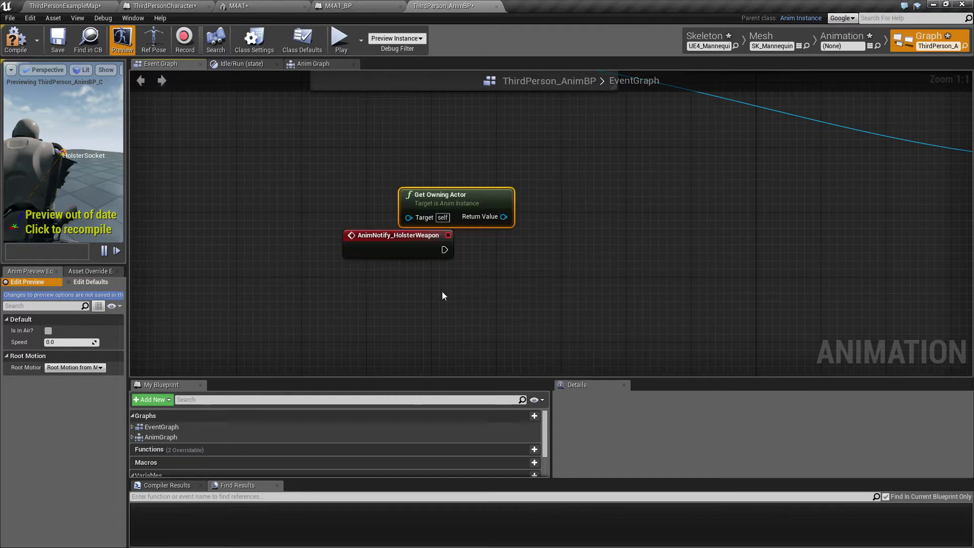
pyautogui.moveTo(440, 197); pyautogui.dragTo(382, 180)
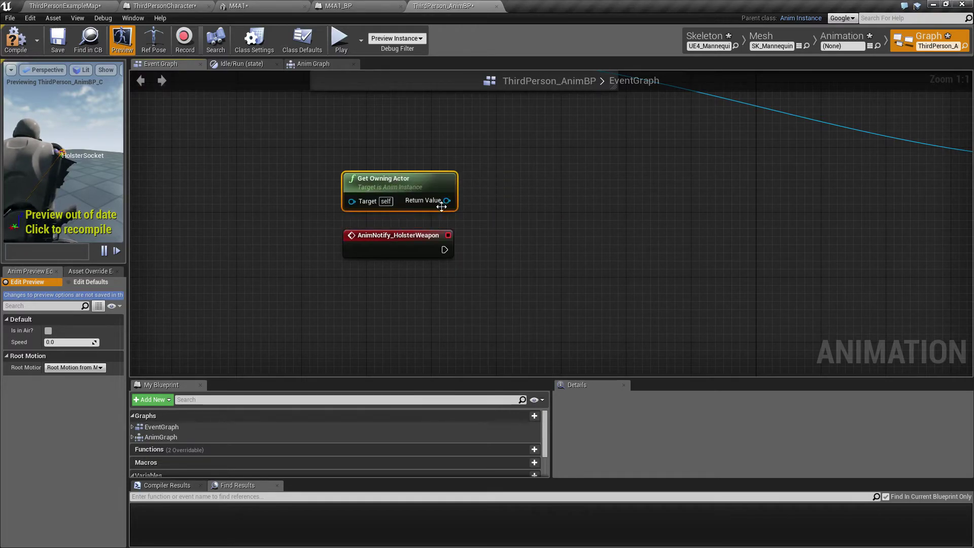
pyautogui.moveTo(447, 201); pyautogui.dragTo(486, 219)
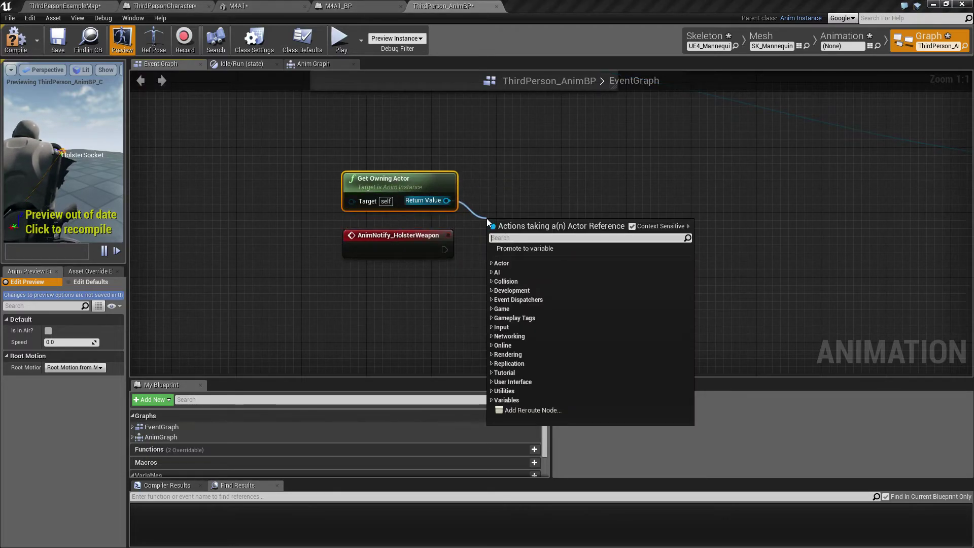
pyautogui.write('cast to thrid')
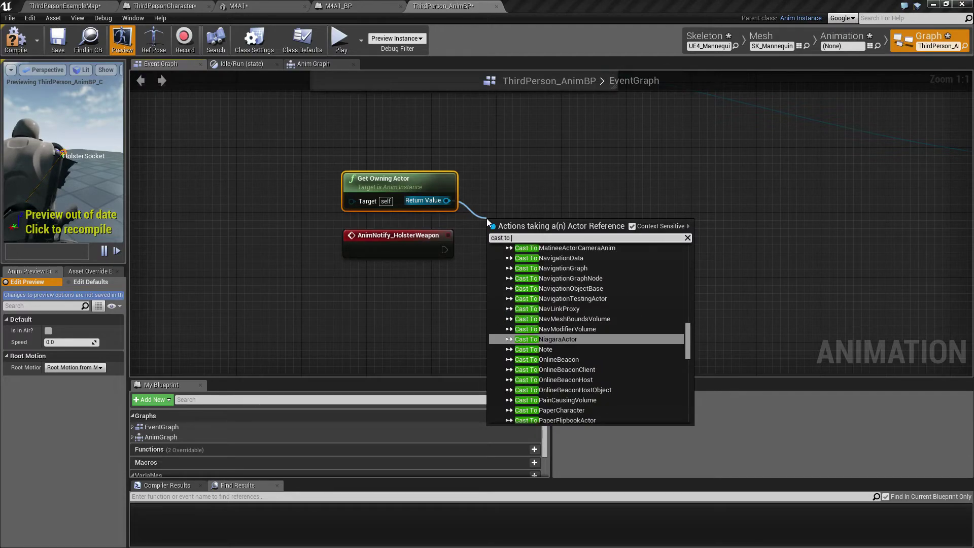
pyautogui.press('BackSpace')
pyautogui.press('BackSpace')
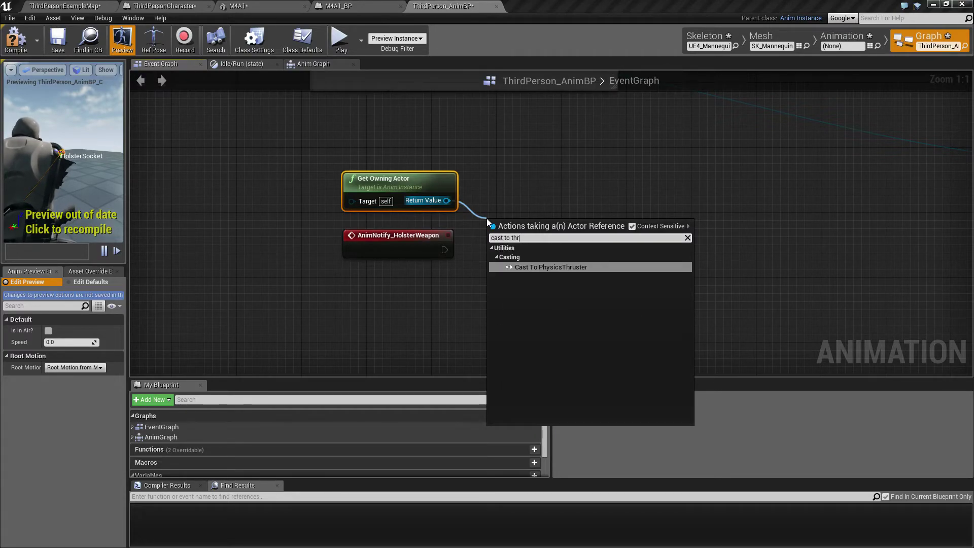
pyautogui.press('BackSpace')
pyautogui.write('i')
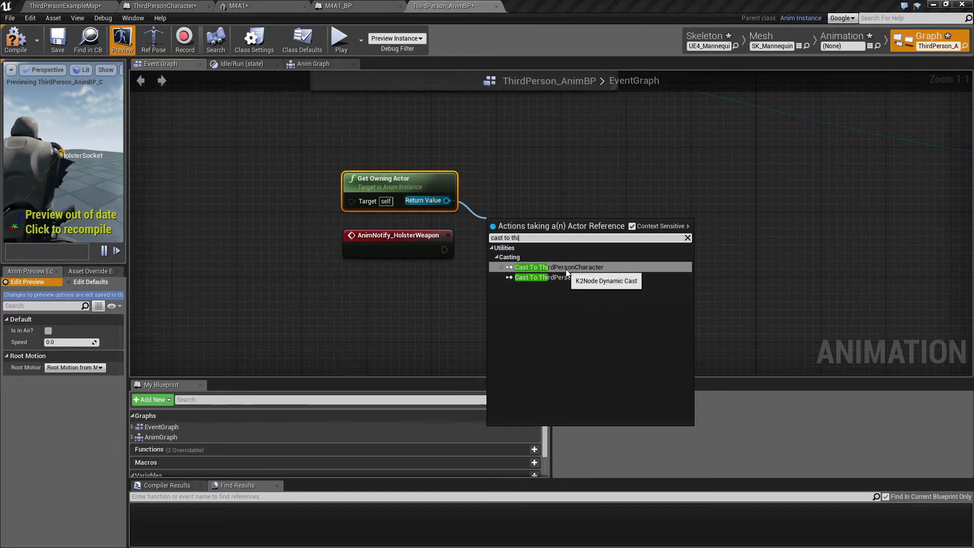
pyautogui.click(534, 176)
pyautogui.click(534, 176)
# Cast Get Owning Actor's return value to ThirdPersonCharacter and connect the AnimNotify_HolsterWeapon event's execution to the cast.
pyautogui.moveTo(446, 201); pyautogui.dragTo(484, 219)
pyautogui.write('cast to th')
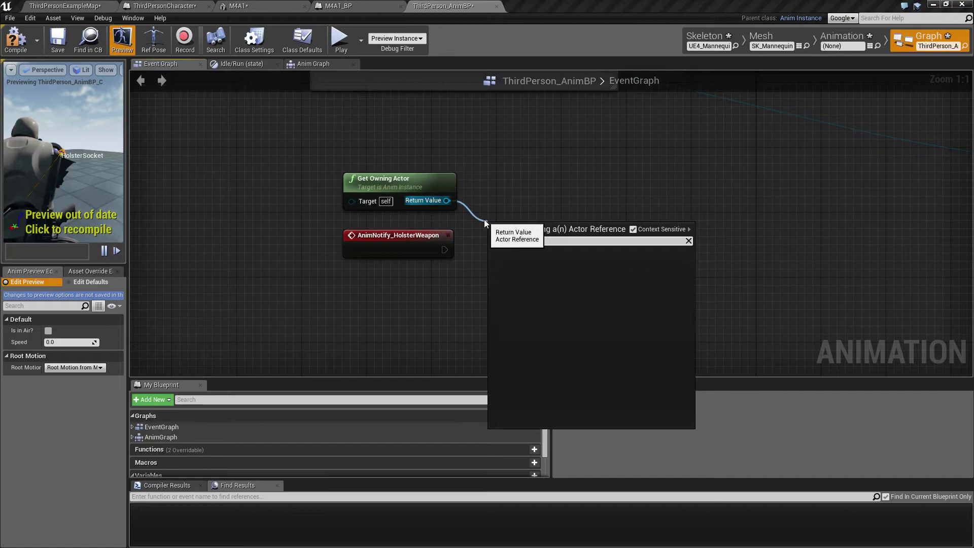
pyautogui.press('BackSpace')
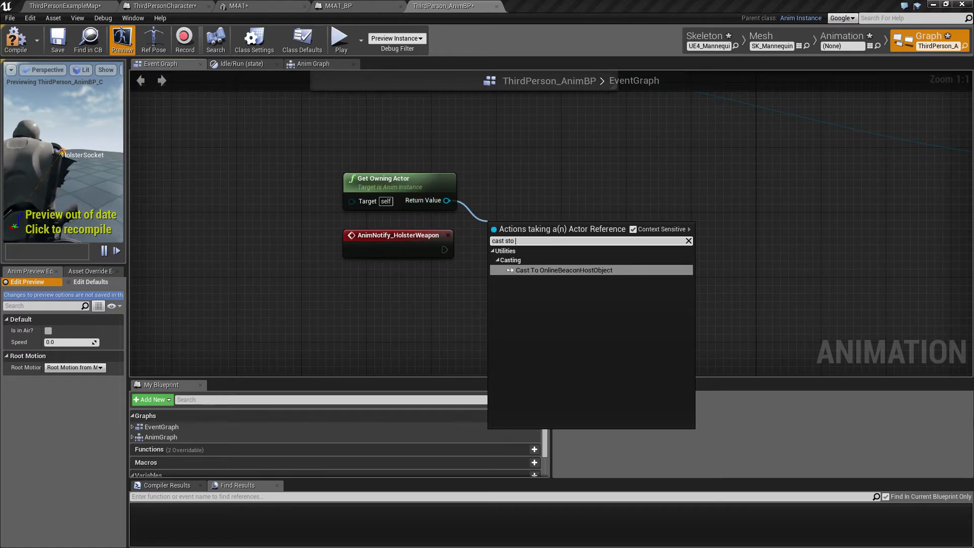
pyautogui.write('third')
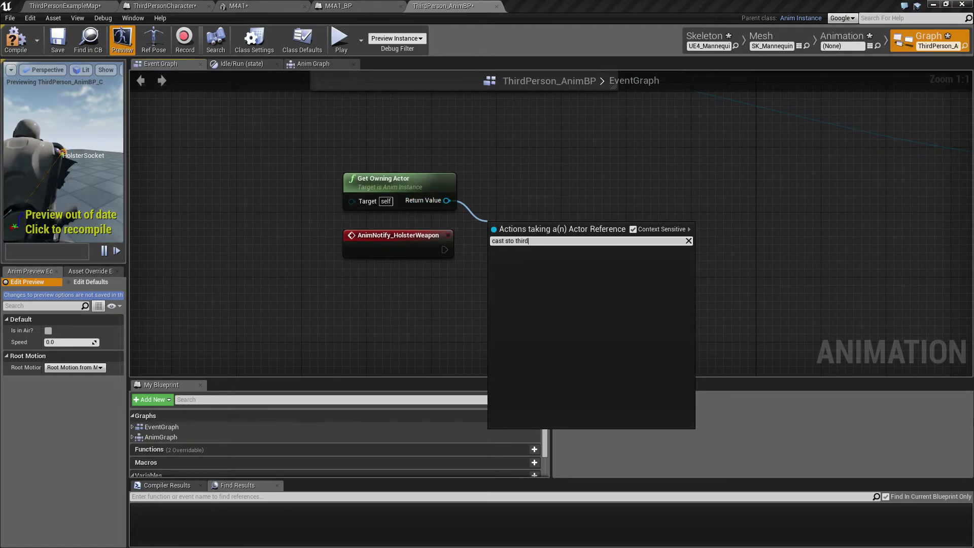
pyautogui.press('BackSpace')
pyautogui.press('BackSpace')
pyautogui.press('BackSpace')
pyautogui.press('BackSpace')
pyautogui.press('BackSpace')
pyautogui.press('BackSpace')
pyautogui.press('BackSpace')
pyautogui.write('to h')
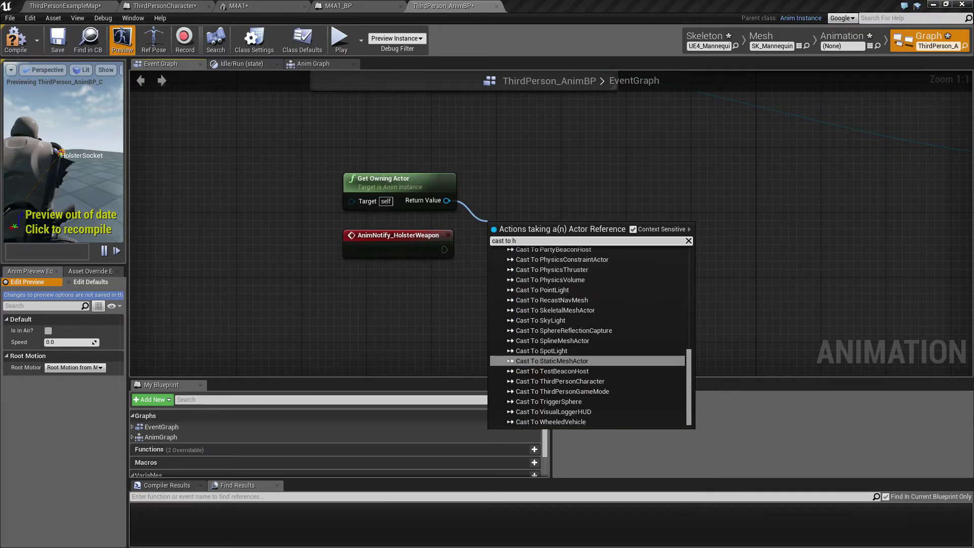
pyautogui.press('BackSpace')
pyautogui.write('third')
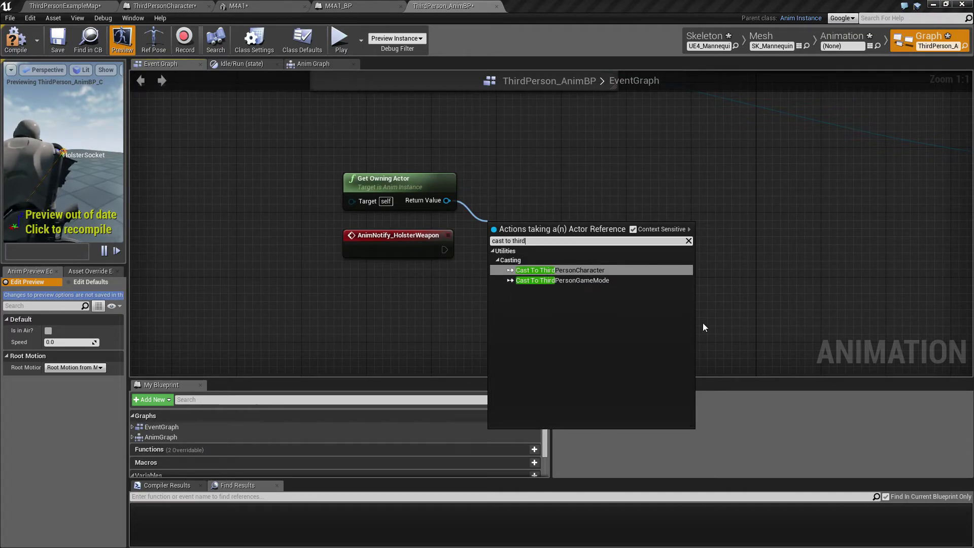
pyautogui.click(546, 270)
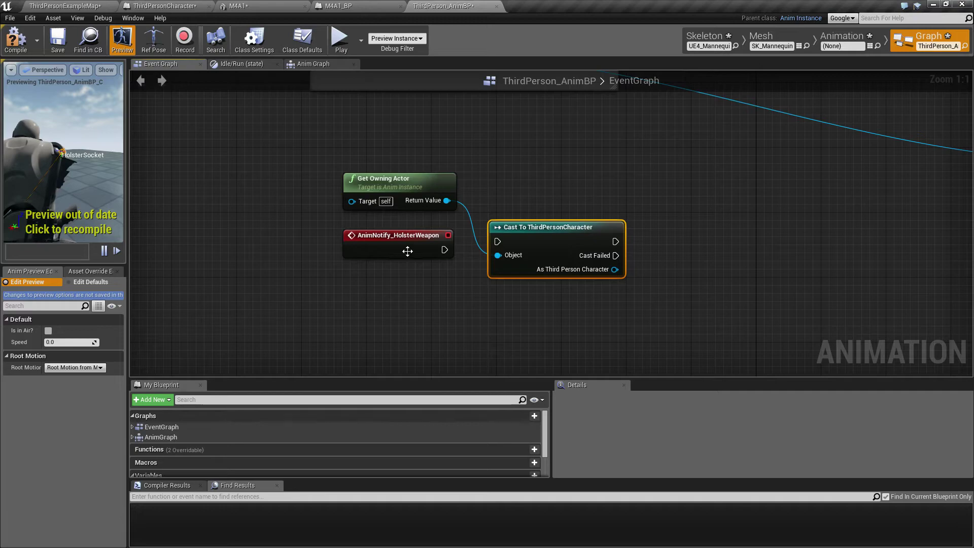
pyautogui.moveTo(444, 249); pyautogui.dragTo(525, 241)
pyautogui.moveTo(581, 315); pyautogui.dragTo(402, 313, button='right')
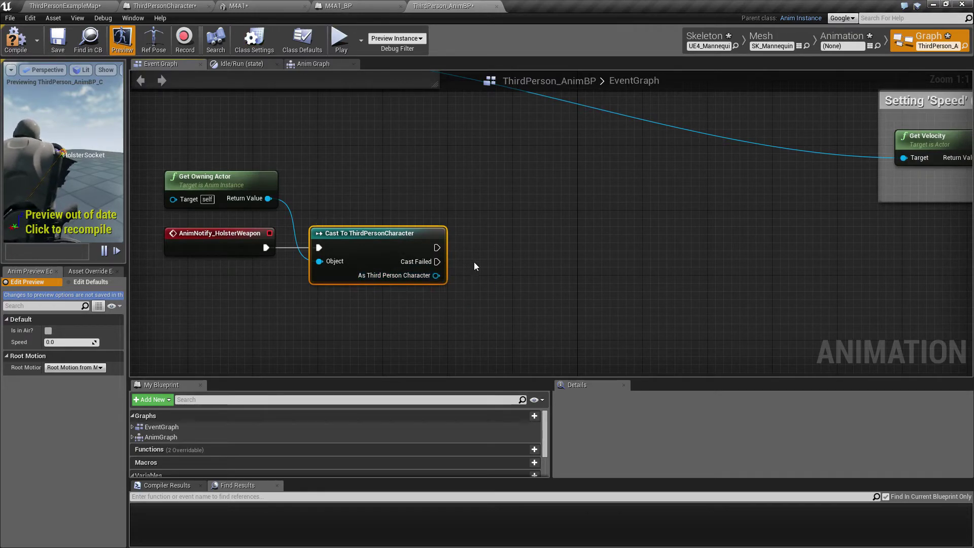
# Switch to the ThirdPersonCharacter blueprint's event graph.
pyautogui.click(199, 5)
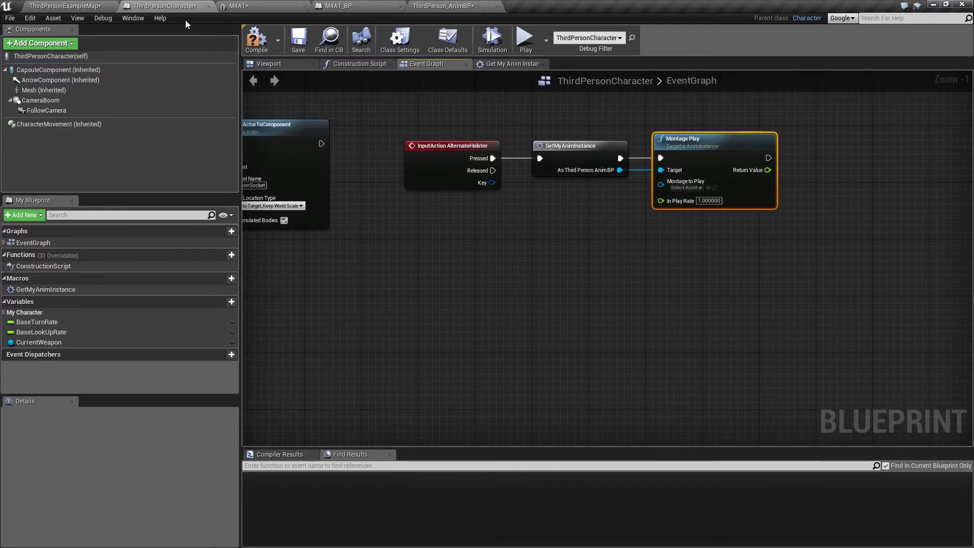
pyautogui.rightClick(418, 260)
pyautogui.write('custom')
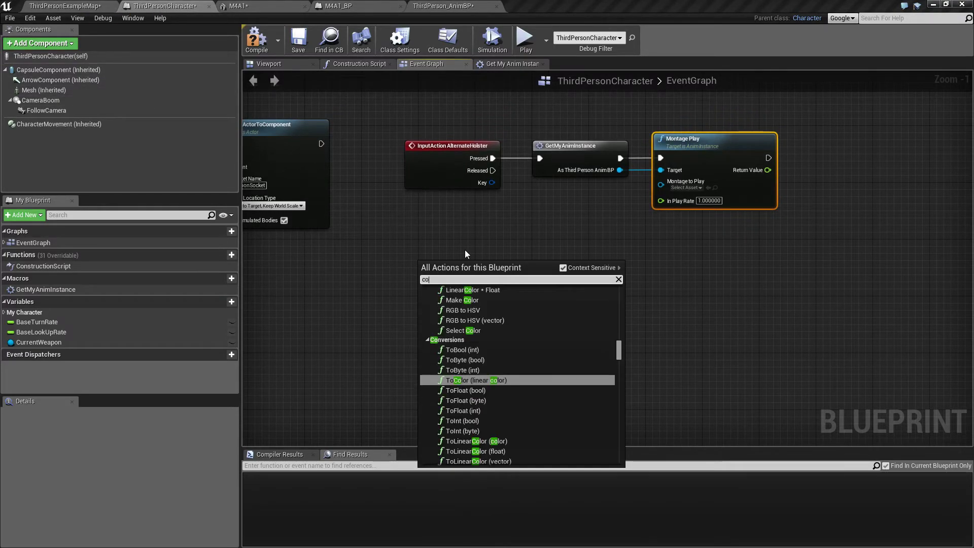
pyautogui.write(' event')
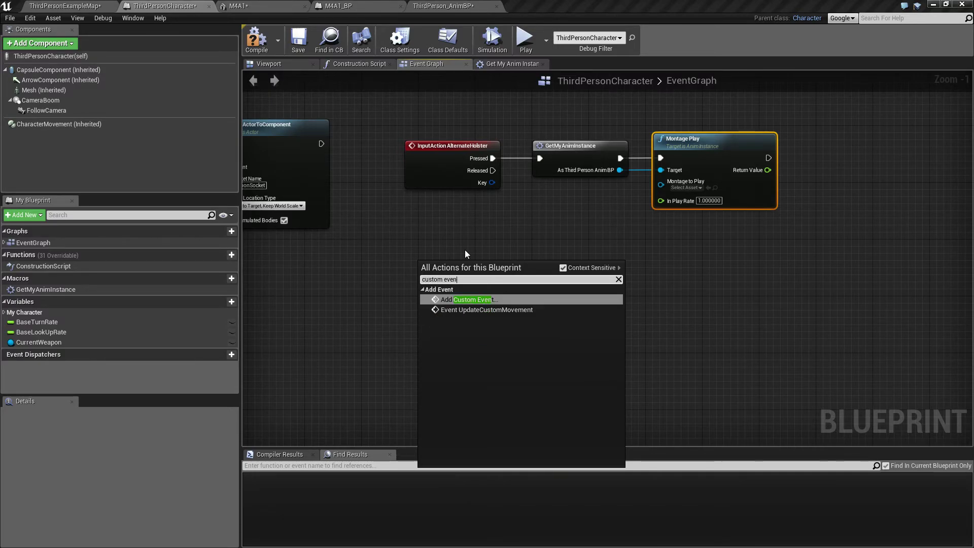
pyautogui.press('Down')
pyautogui.press('Return')
pyautogui.press('Delete')
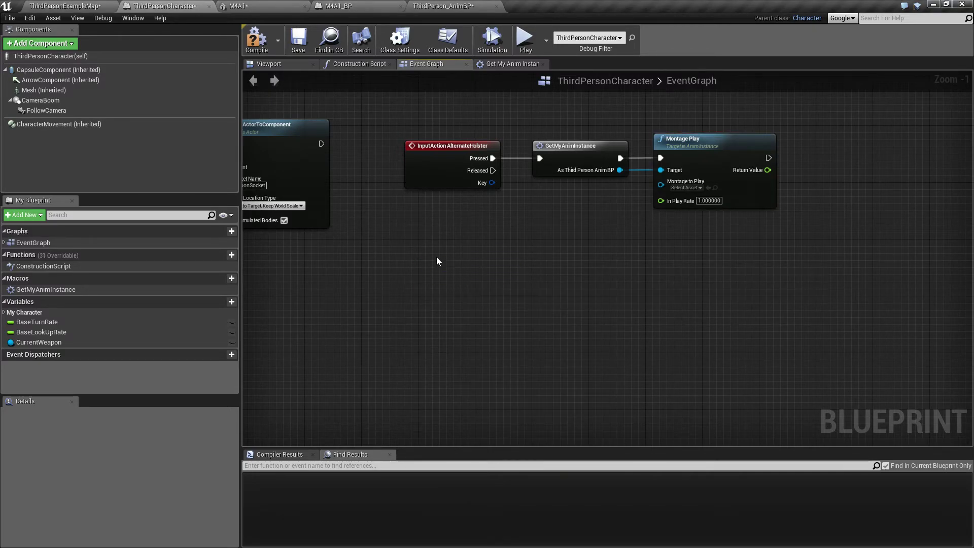
# Add a custom event named HolsterWeapon below the AlternateHolster input action in ThirdPersonCharacter's event graph.
pyautogui.rightClick(417, 263)
pyautogui.write('custom event')
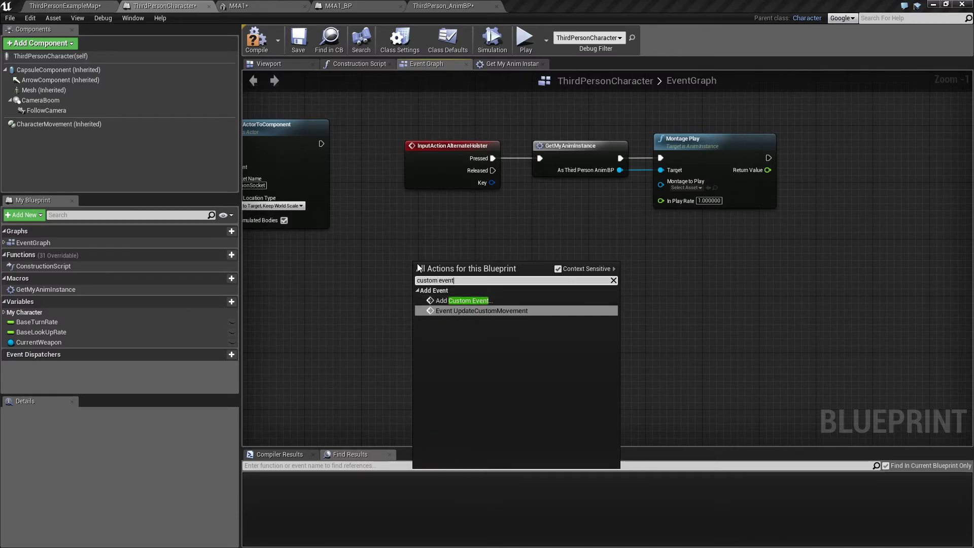
pyautogui.press('Return')
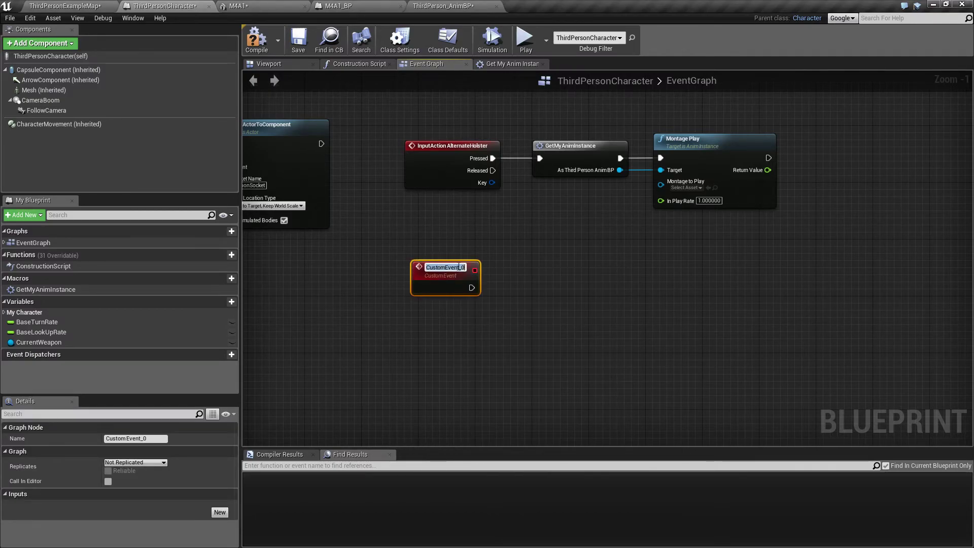
pyautogui.write('Holster')
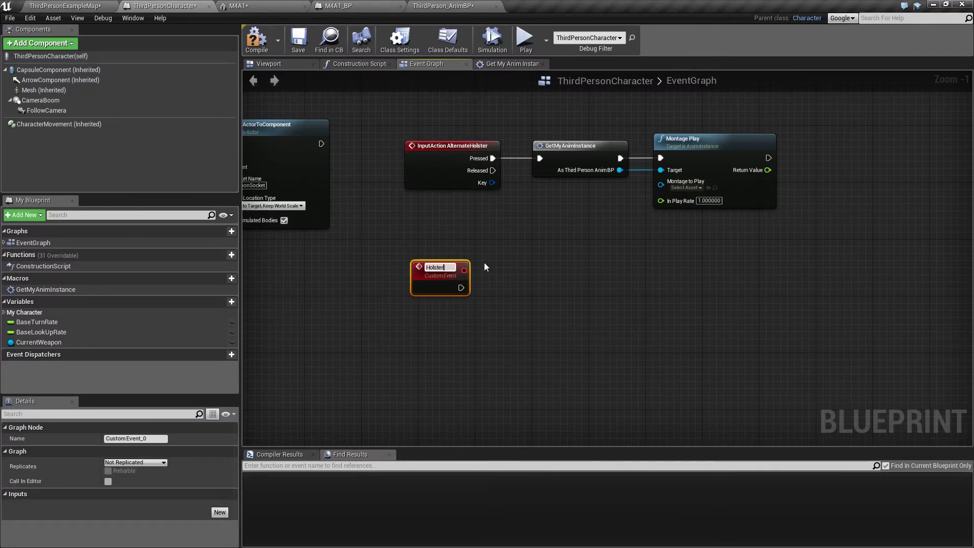
pyautogui.write('Weapon')
pyautogui.press('Return')
pyautogui.click(398, 317)
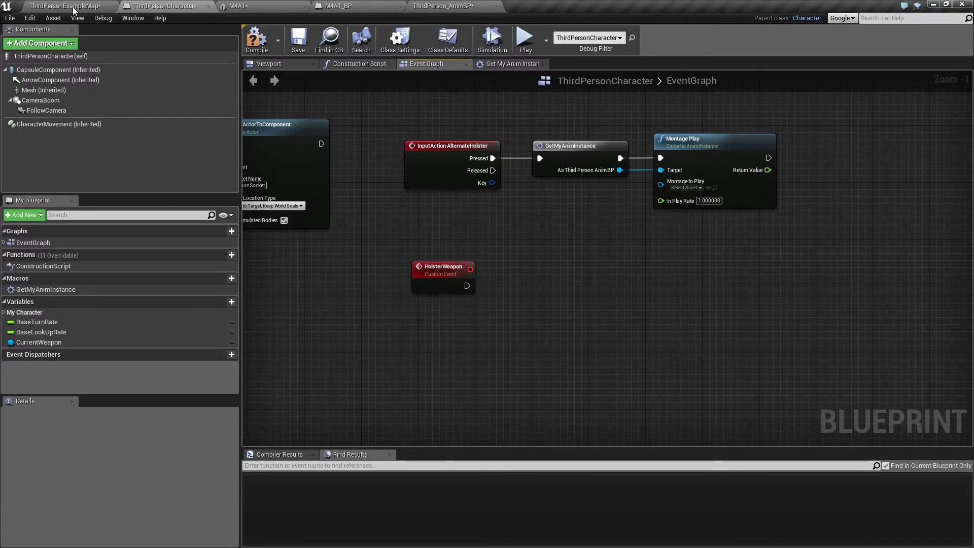
# In ThirdPerson_AnimBP, call Holster Weapon on the cast's As Third Person Character output and line the node up beside the cast.
pyautogui.click(441, 6)
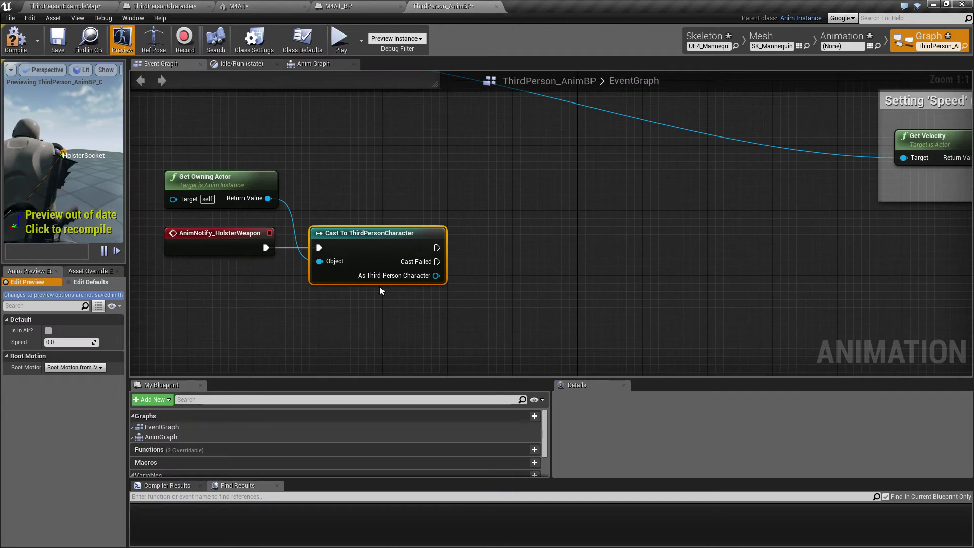
pyautogui.moveTo(436, 275); pyautogui.dragTo(485, 266)
pyautogui.write('hols')
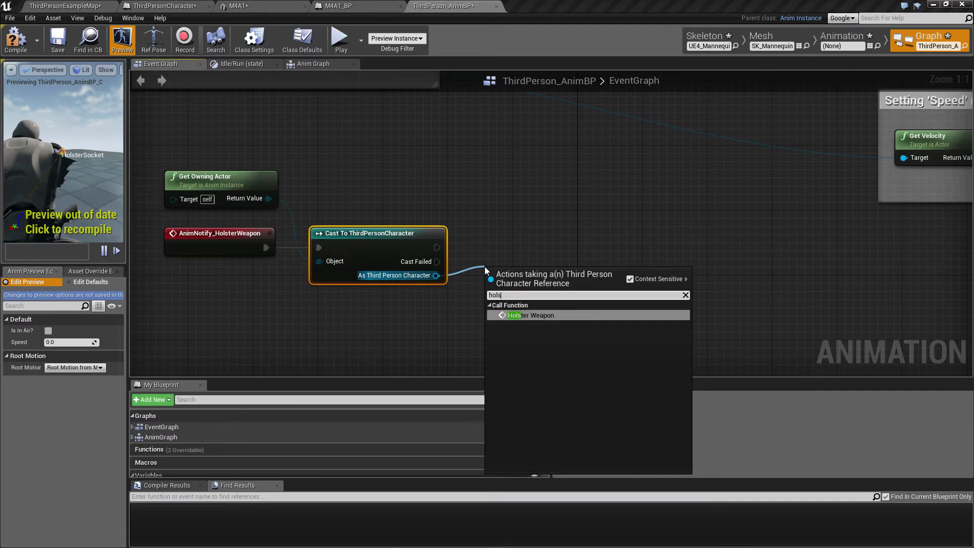
pyautogui.write('terwea')
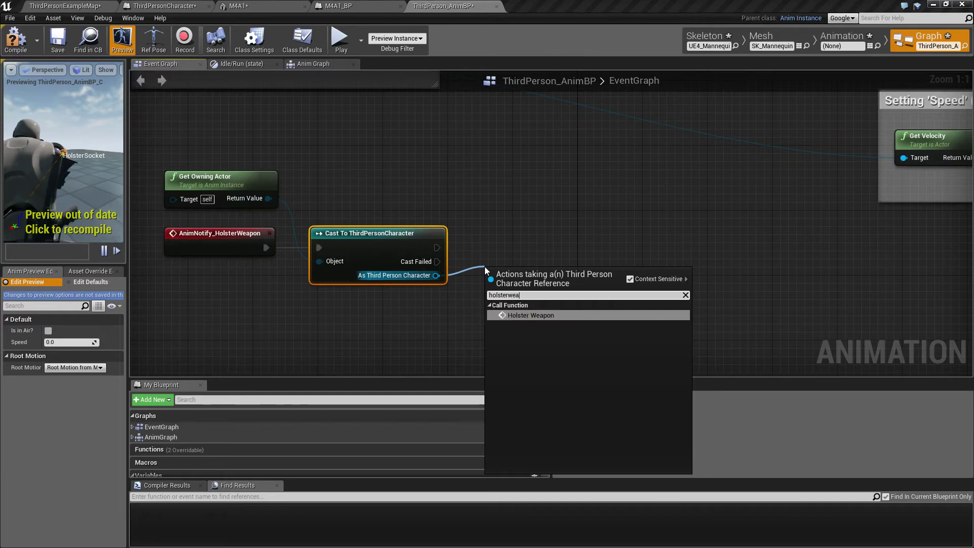
pyautogui.press('Return')
pyautogui.moveTo(514, 275); pyautogui.dragTo(514, 230)
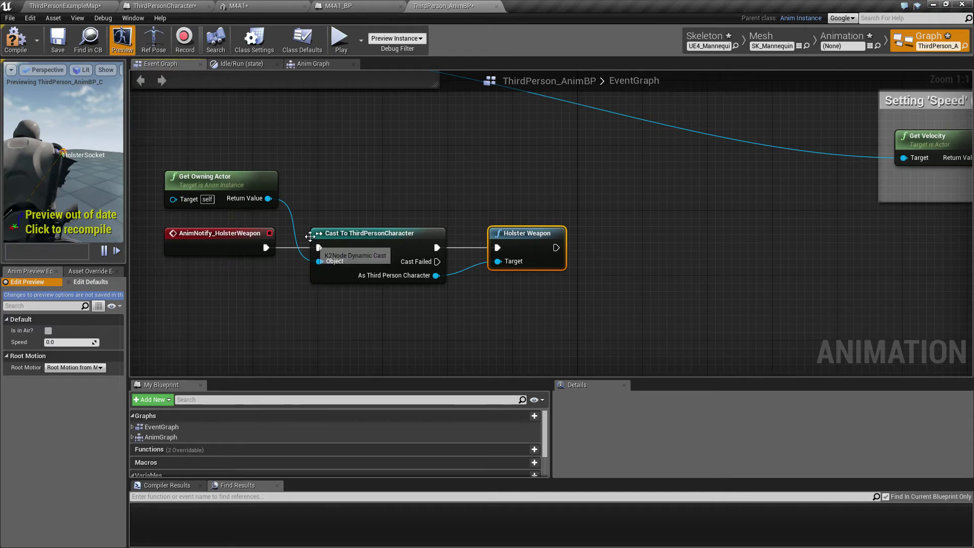
# Collapse the Get Owning Actor and Cast To ThirdPersonCharacter nodes into a macro.
pyautogui.moveTo(270, 152); pyautogui.dragTo(388, 200)
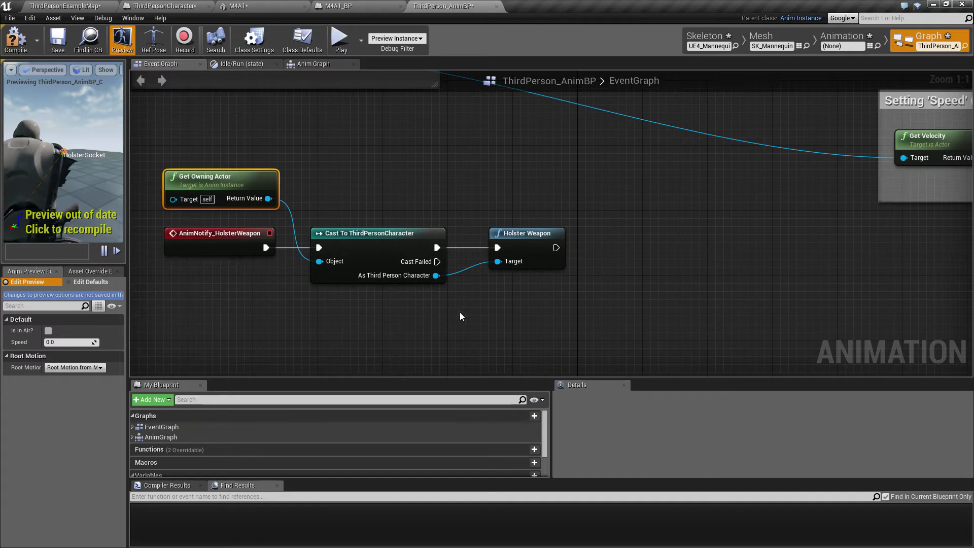
pyautogui.moveTo(353, 185); pyautogui.dragTo(350, 184)
pyautogui.moveTo(465, 302); pyautogui.dragTo(361, 199)
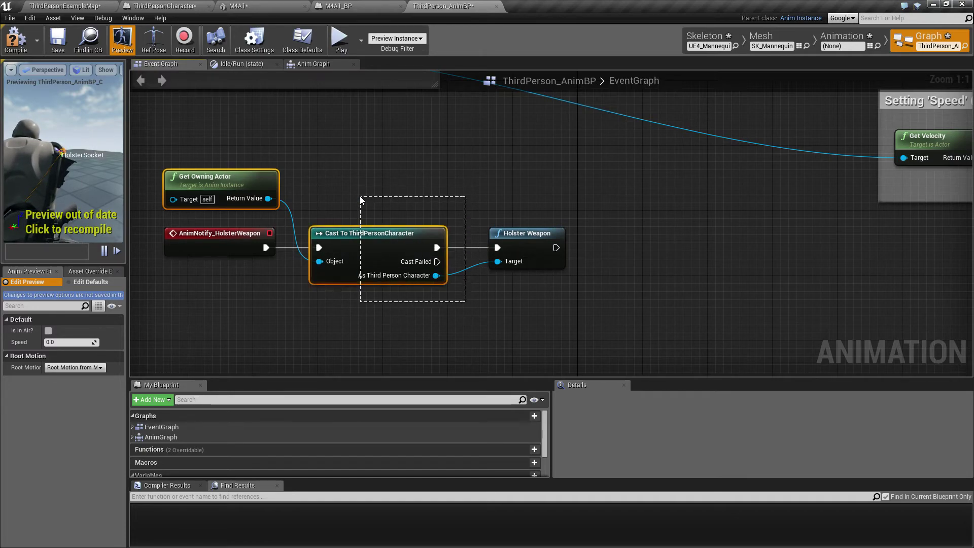
pyautogui.rightClick(361, 234)
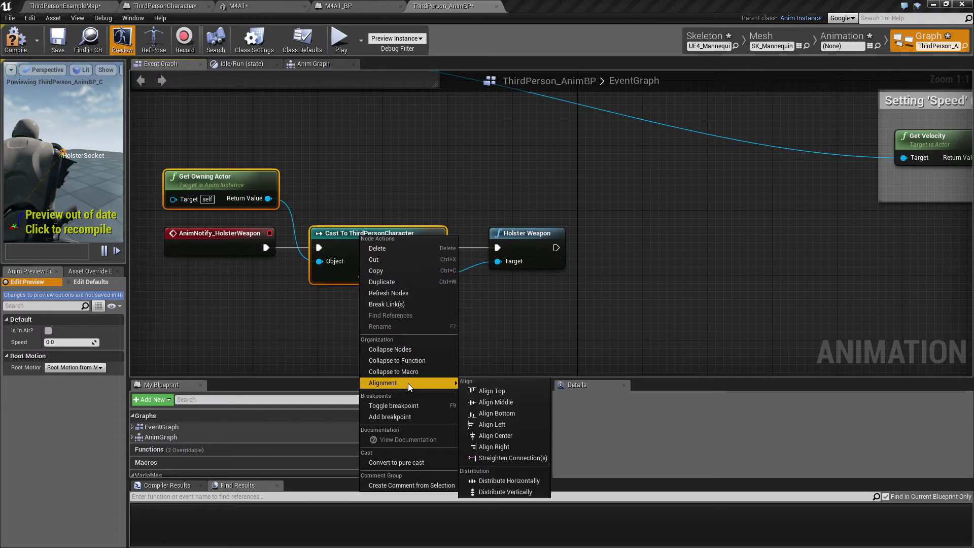
pyautogui.press('Escape')
pyautogui.moveTo(287, 222); pyautogui.dragTo(357, 230)
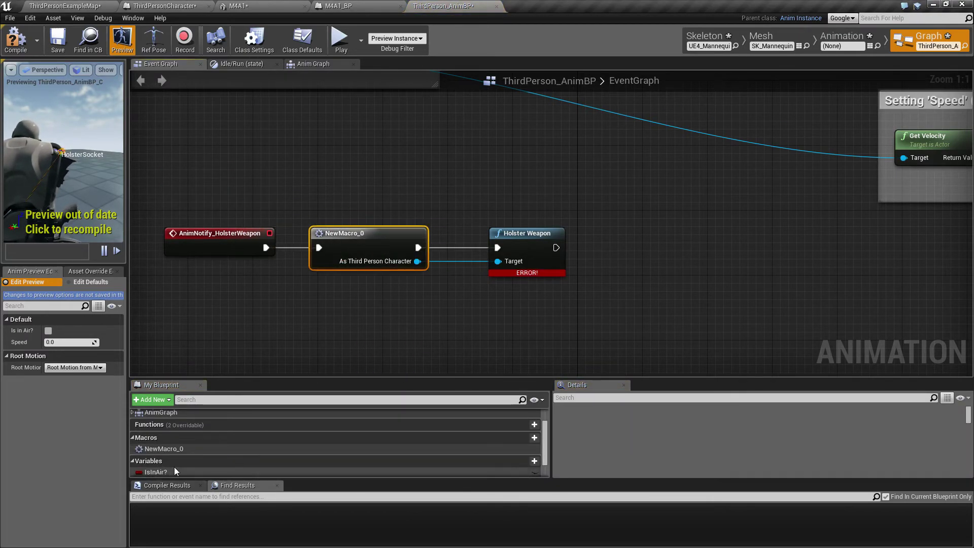
# Open the new macro, rename it as Get My Character BP, and close its graph.
pyautogui.doubleClick(183, 450)
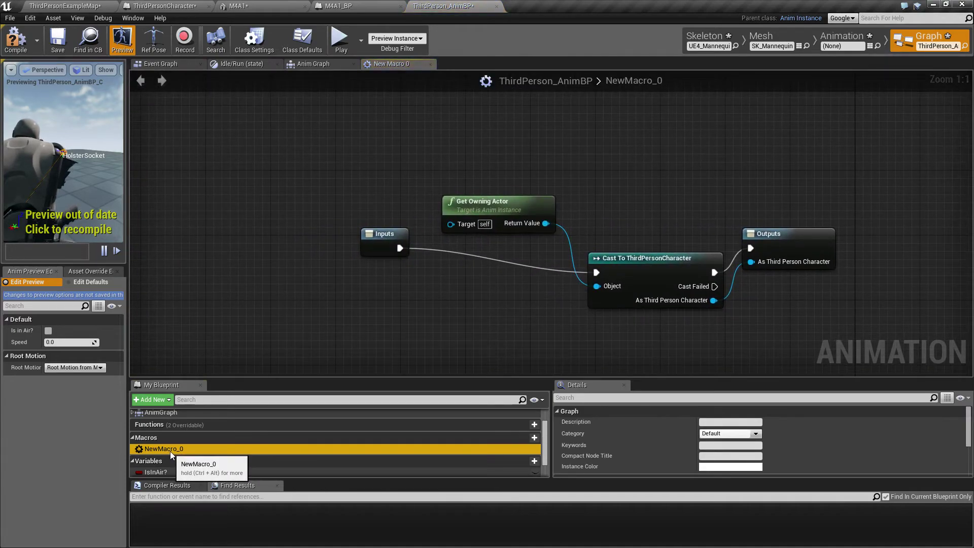
pyautogui.click(171, 450)
pyautogui.write('Get M')
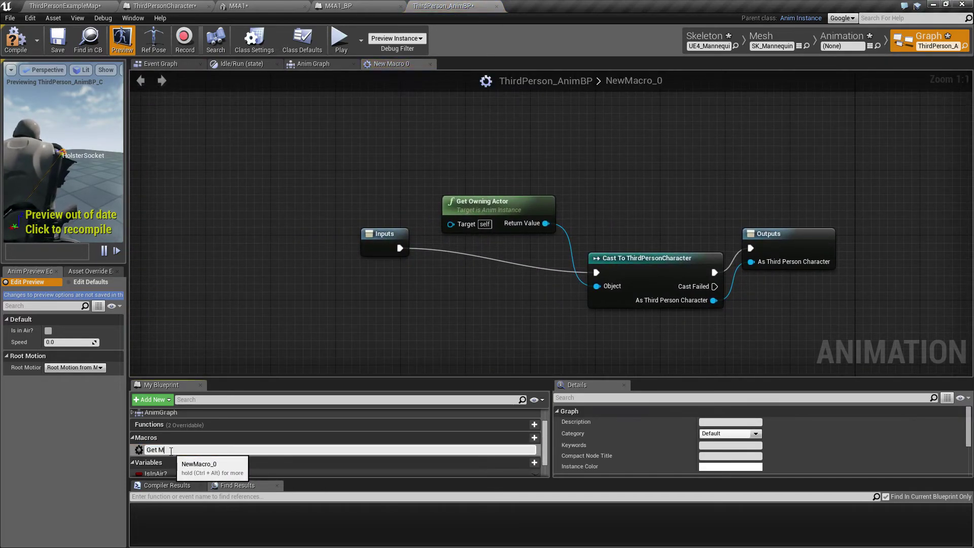
pyautogui.press('BackSpace')
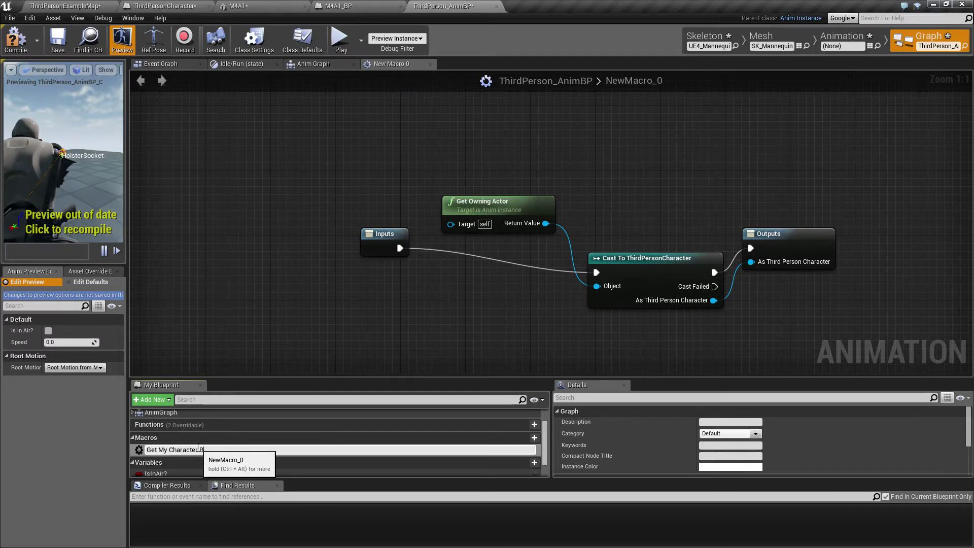
pyautogui.press('BackSpace')
pyautogui.press('BackSpace')
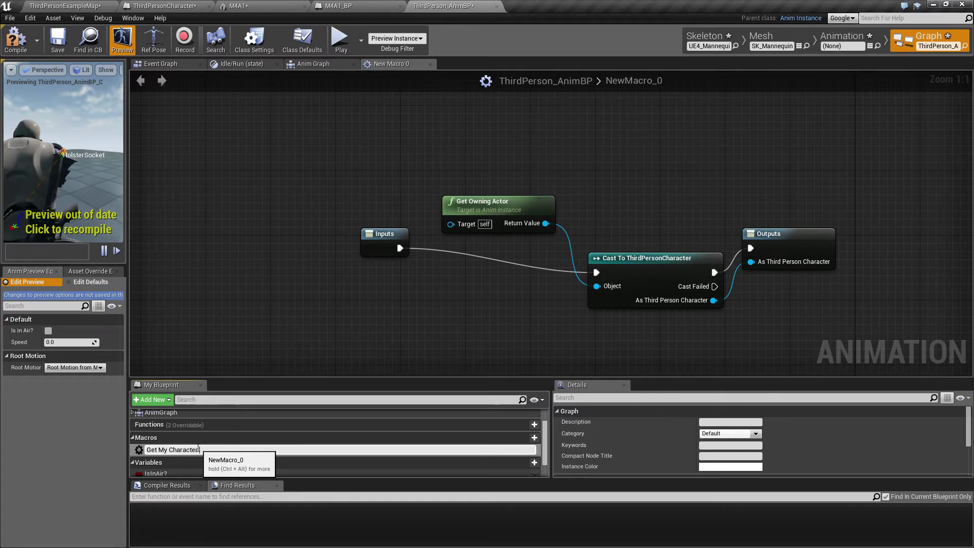
pyautogui.write('BP')
pyautogui.press('Return')
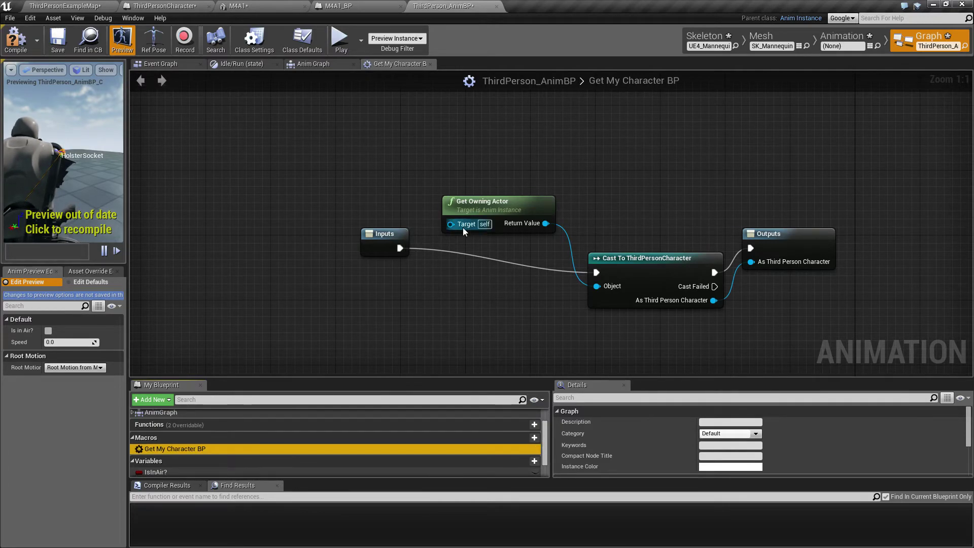
pyautogui.click(213, 352)
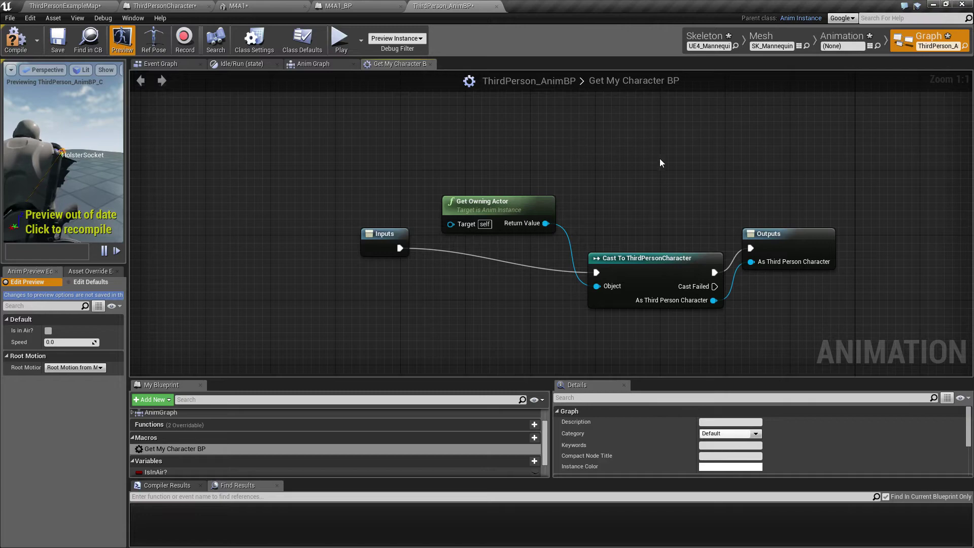
pyautogui.click(429, 64)
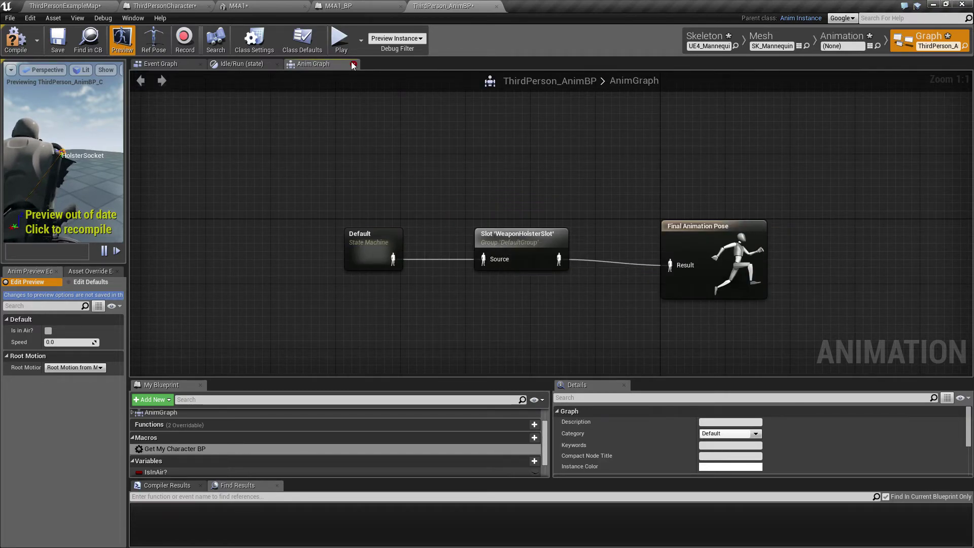
# In the event graph, align the Holster Weapon call close beside Get My Character BP, and save and compile ThirdPerson_AnimBP.
pyautogui.click(187, 64)
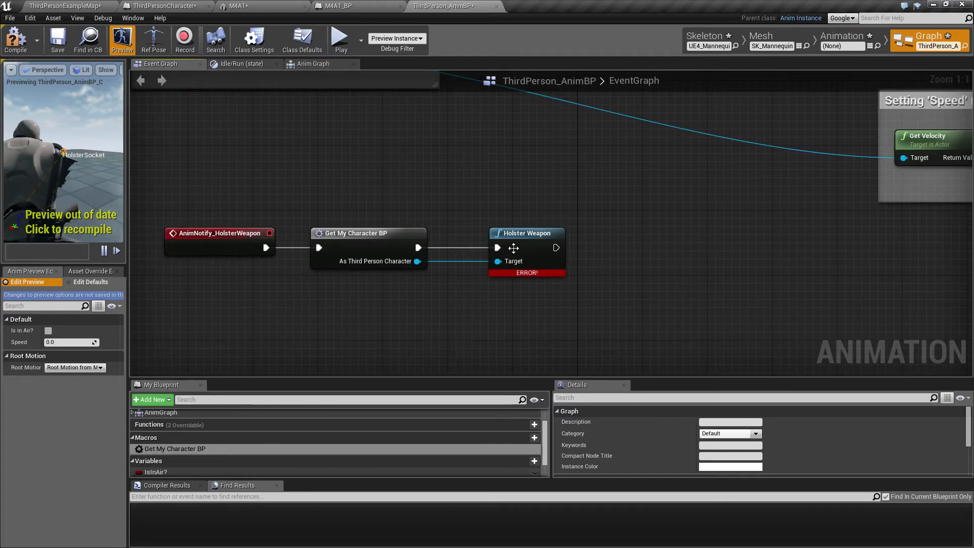
pyautogui.moveTo(514, 236); pyautogui.dragTo(481, 236)
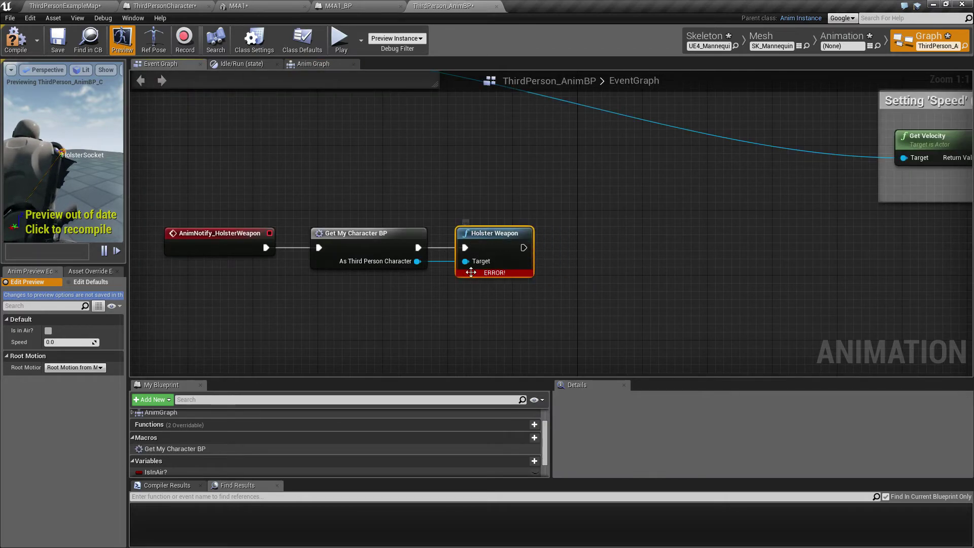
pyautogui.click(52, 42)
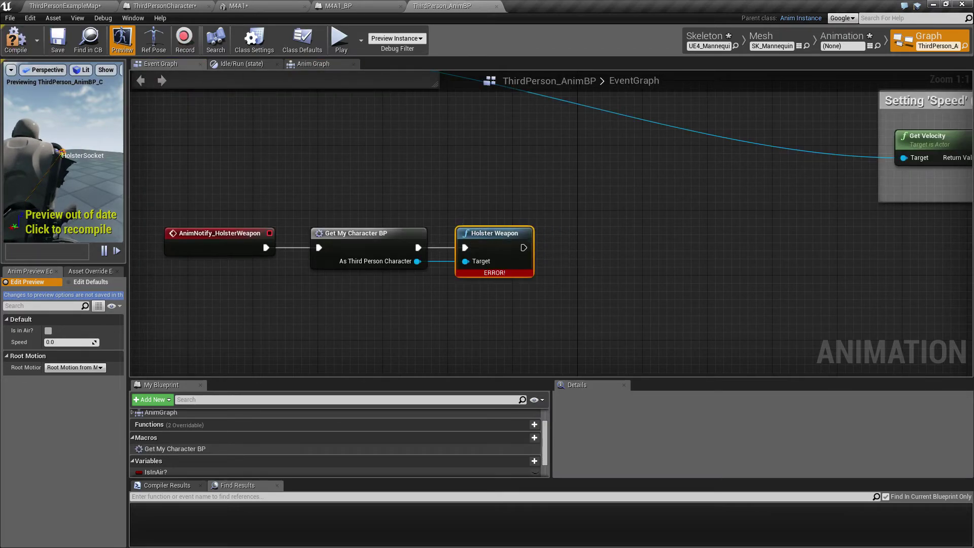
pyautogui.click(23, 40)
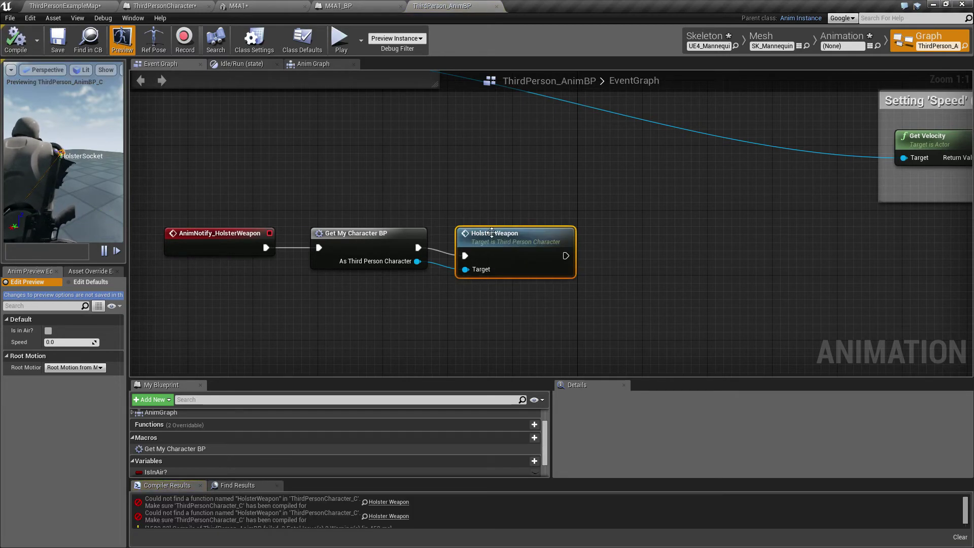
pyautogui.moveTo(491, 233); pyautogui.dragTo(490, 224)
pyautogui.click(328, 323)
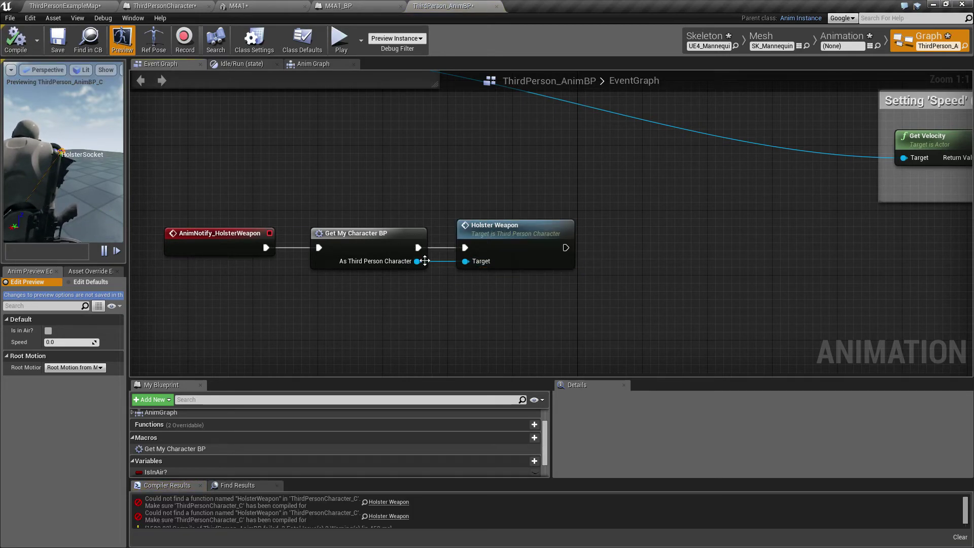
# Switch to the ThirdPersonCharacter blueprint and place a Get node for CurrentWeapon just below the HolsterWeapon custom event.
pyautogui.click(152, 7)
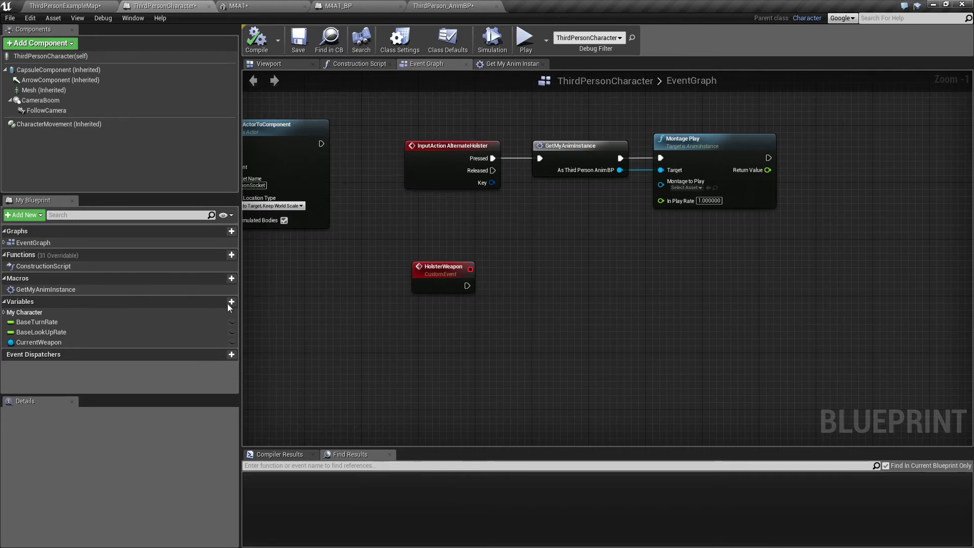
pyautogui.click(27, 343)
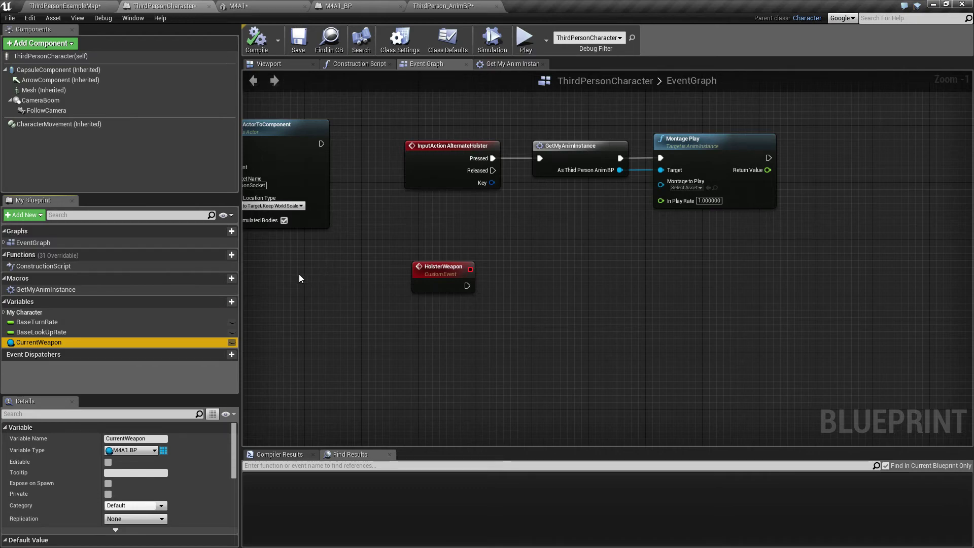
pyautogui.moveTo(299, 274); pyautogui.dragTo(786, 320, button='right')
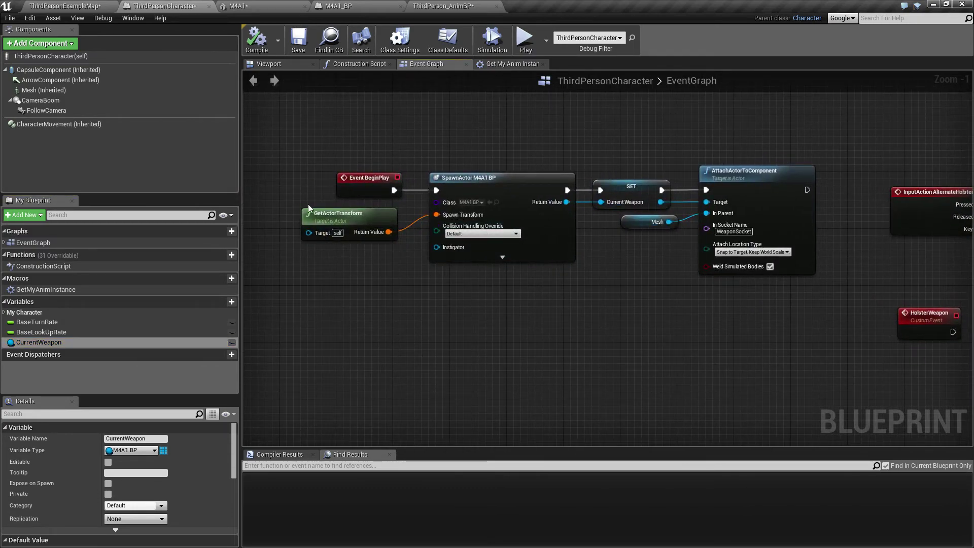
pyautogui.moveTo(782, 339); pyautogui.dragTo(530, 343, button='right')
pyautogui.moveTo(54, 345); pyautogui.dragTo(704, 350)
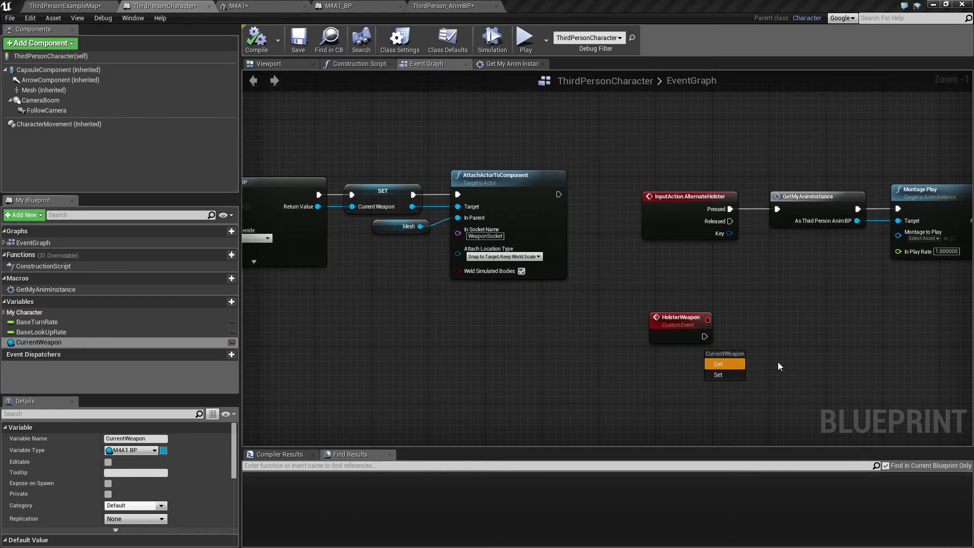
pyautogui.click(729, 363)
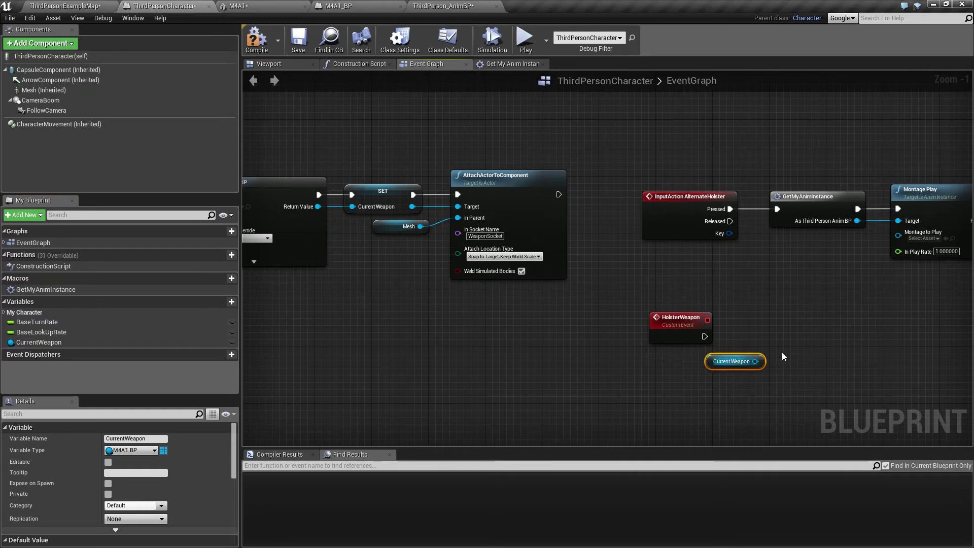
pyautogui.moveTo(771, 326); pyautogui.dragTo(608, 321, button='right')
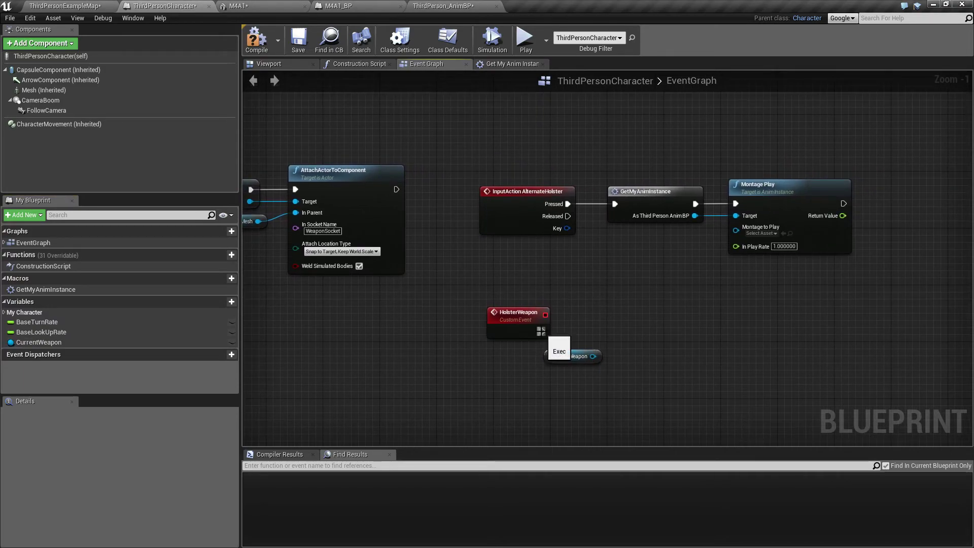
# Add an AttachActorToComponent node driven by the HolsterWeapon event and align it level with the event's execution output.
pyautogui.moveTo(541, 332); pyautogui.dragTo(629, 332)
pyautogui.write('attach')
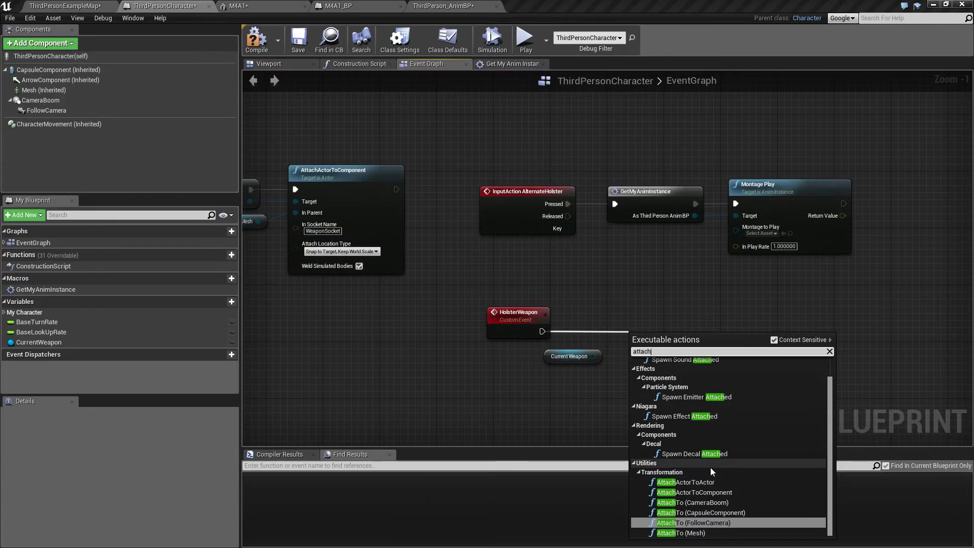
pyautogui.write('to')
pyautogui.press('BackSpace')
pyautogui.press('BackSpace')
pyautogui.write('act')
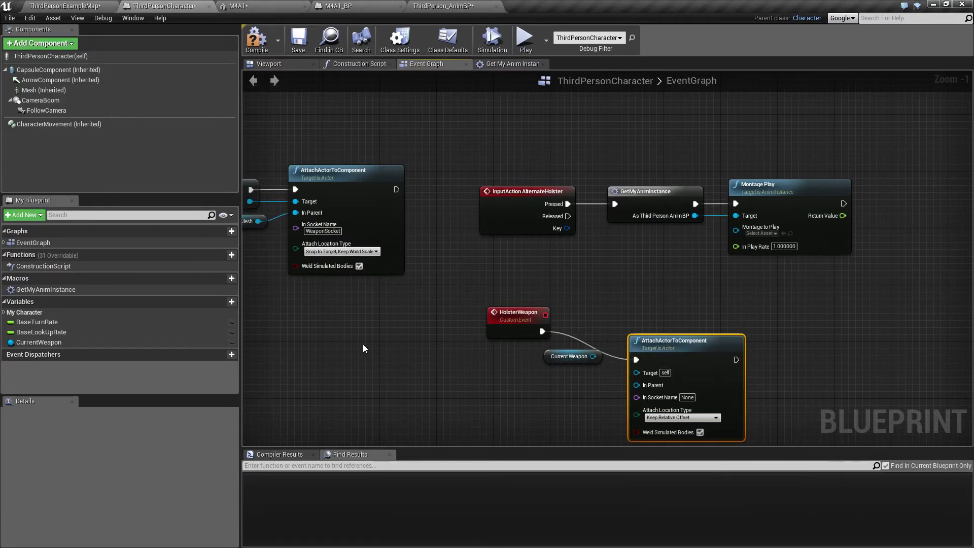
pyautogui.moveTo(363, 346); pyautogui.dragTo(667, 329, button='right')
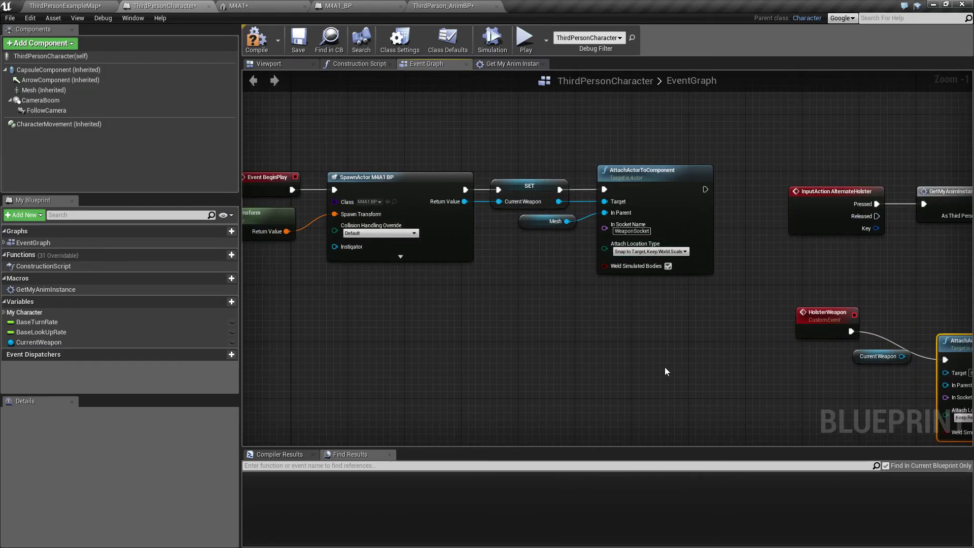
pyautogui.moveTo(665, 367); pyautogui.dragTo(400, 318, button='right')
pyautogui.moveTo(718, 296); pyautogui.dragTo(711, 268)
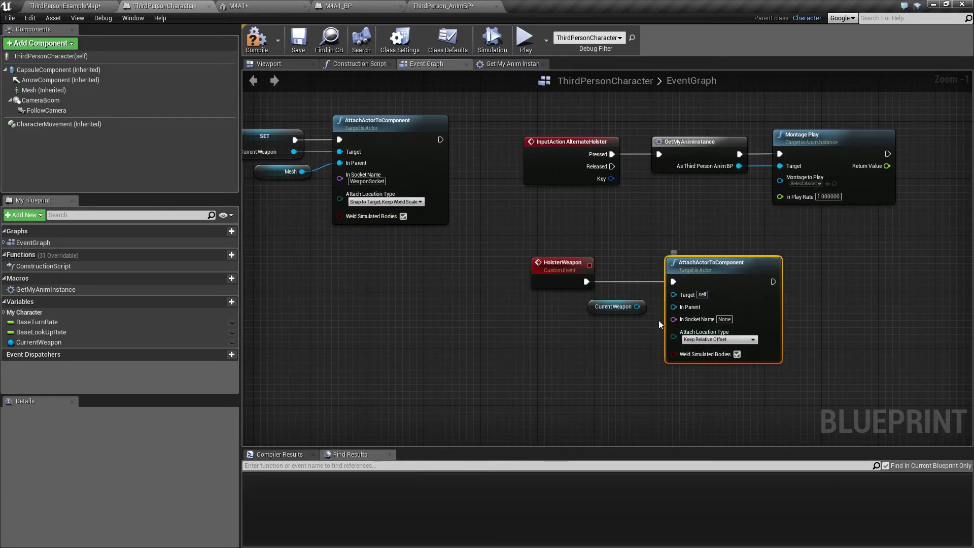
# Connect Current Weapon to the new AttachActorToComponent node's Target and the Mesh component to its In Parent, arranging both beside it.
pyautogui.moveTo(637, 307); pyautogui.dragTo(673, 295)
pyautogui.moveTo(615, 311); pyautogui.dragTo(613, 303)
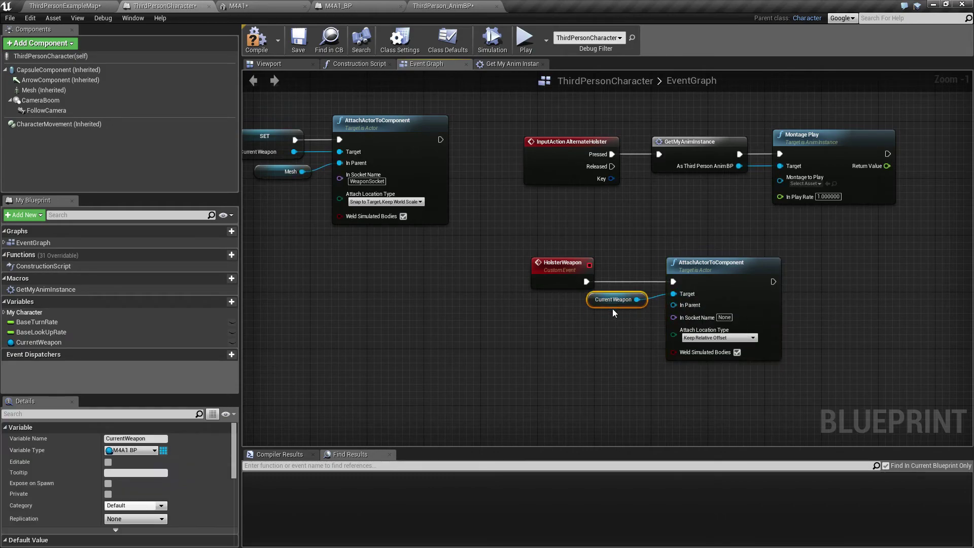
pyautogui.moveTo(43, 89); pyautogui.dragTo(674, 305)
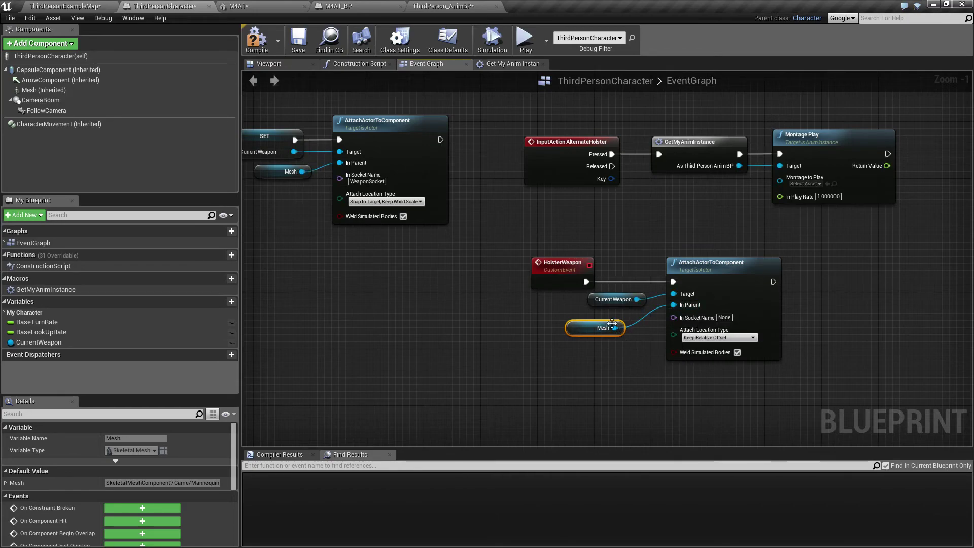
pyautogui.moveTo(588, 334); pyautogui.dragTo(609, 324)
# Set the In Socket Name of the HolsterWeapon event's AttachActorToComponent node to HolsterSocket.
pyautogui.click(724, 317)
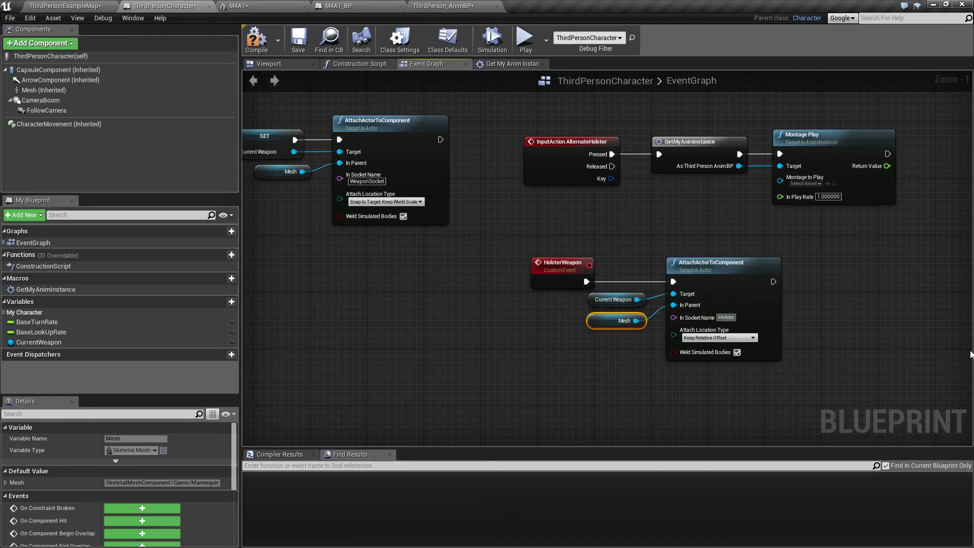
pyautogui.write('HolsterSoc')
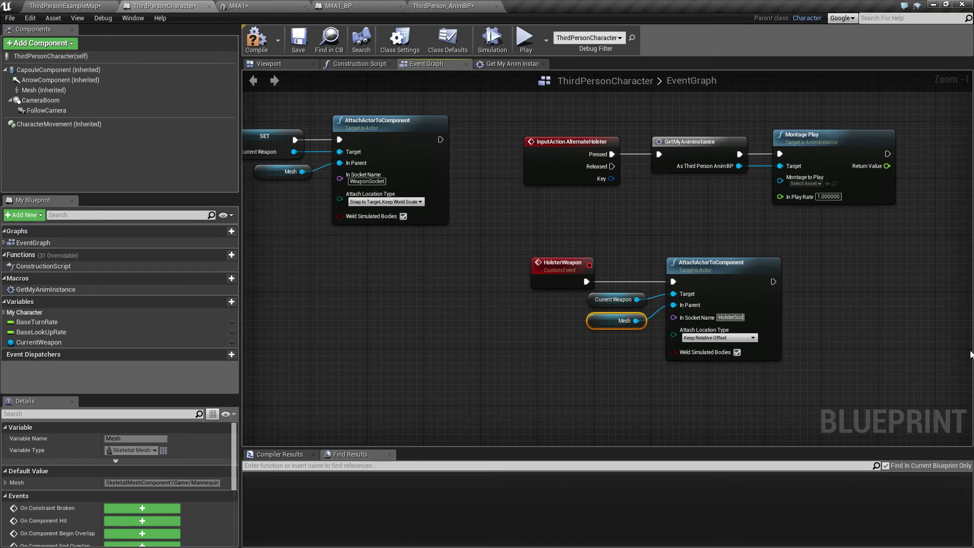
pyautogui.write('ket')
pyautogui.press('Return')
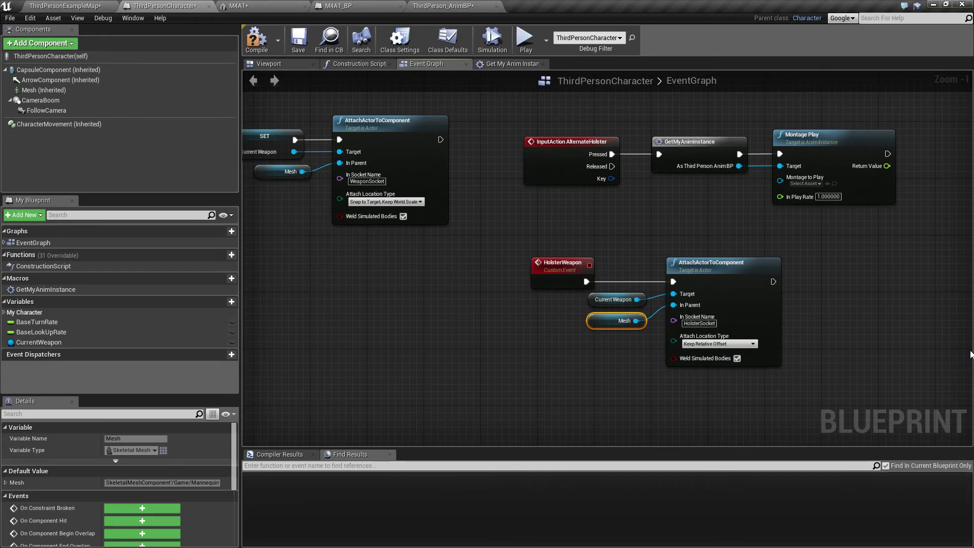
# Set the HolsterWeapon event's attach location type to Snap to Target, Keep World Scale, and choose HolsterWeapon_M as the Montage Play node's montage.
pyautogui.click(720, 343)
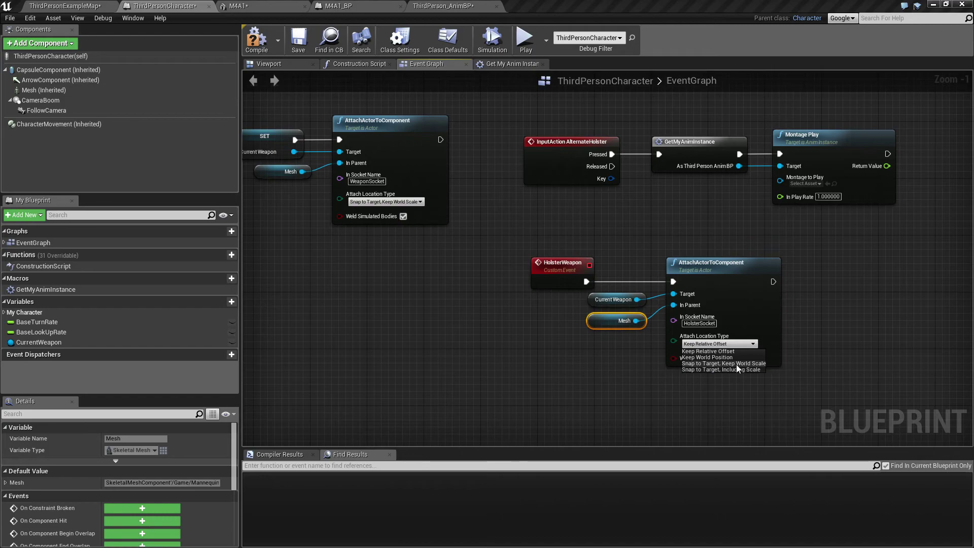
pyautogui.click(736, 363)
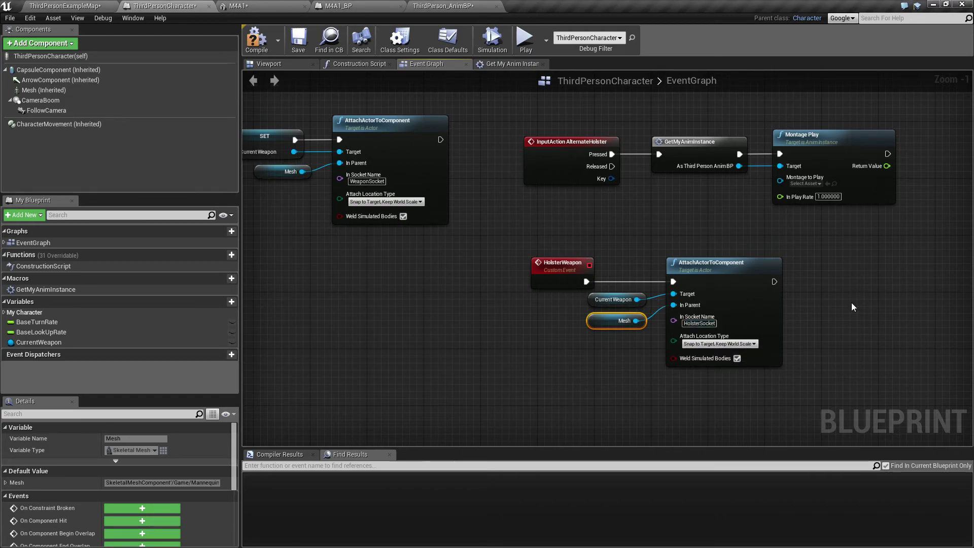
pyautogui.click(852, 302)
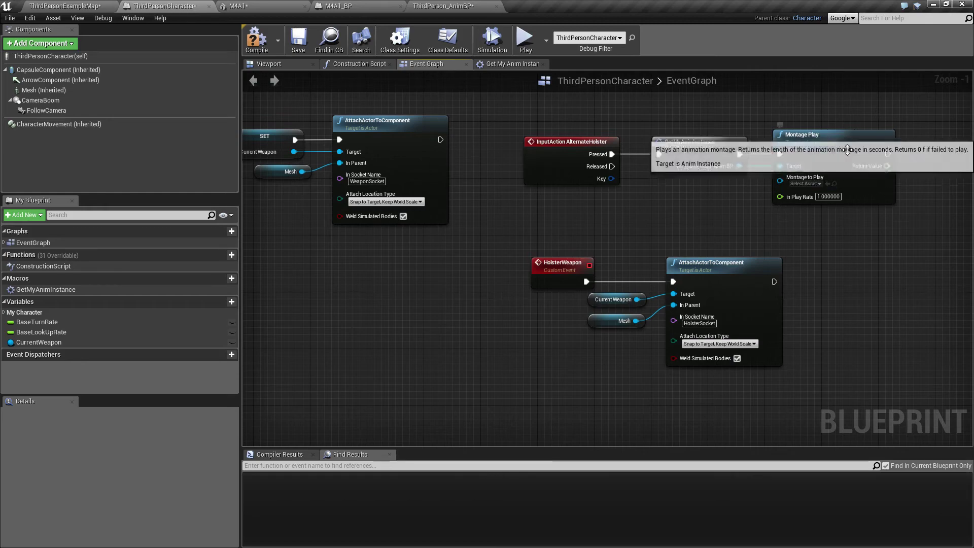
pyautogui.click(808, 183)
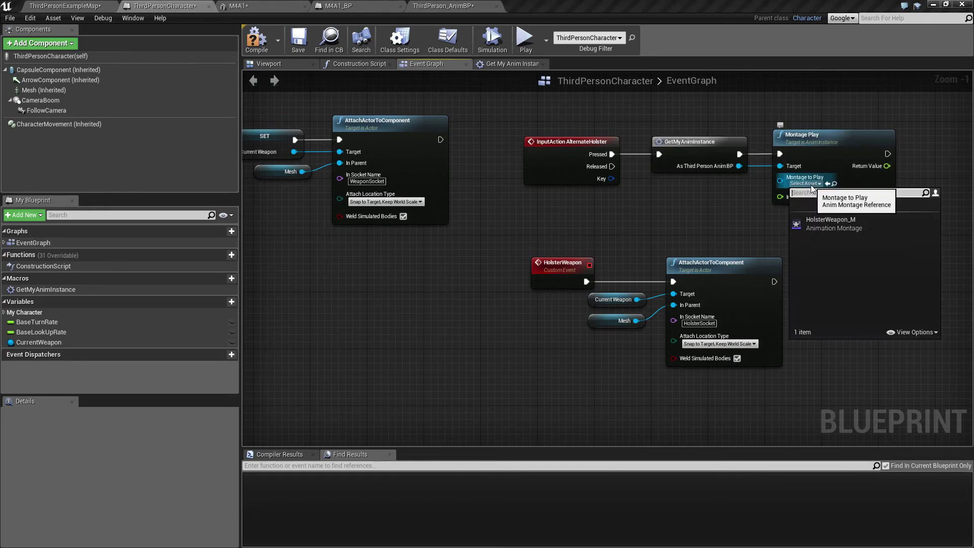
pyautogui.click(842, 224)
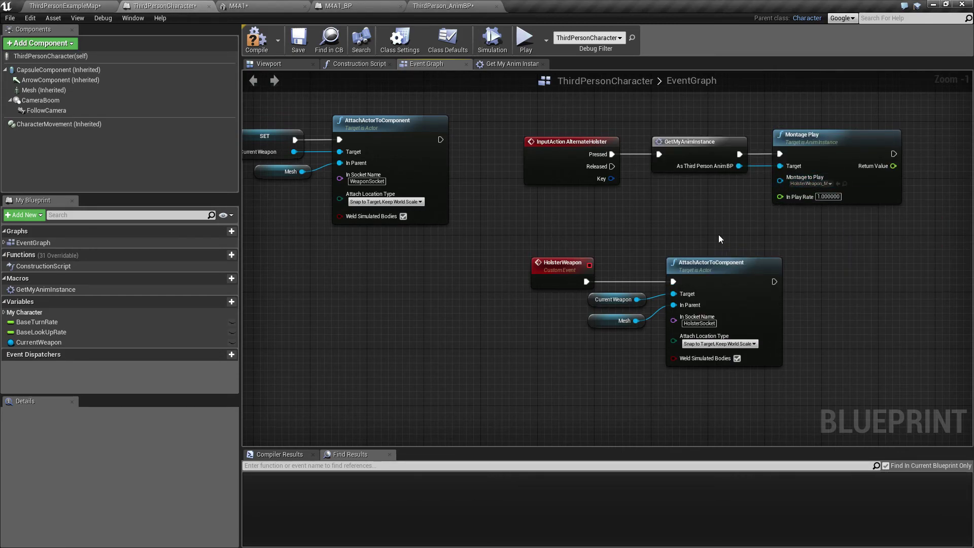
# Add a new blueprint variable named HolsteredWeapon.
pyautogui.click(224, 303)
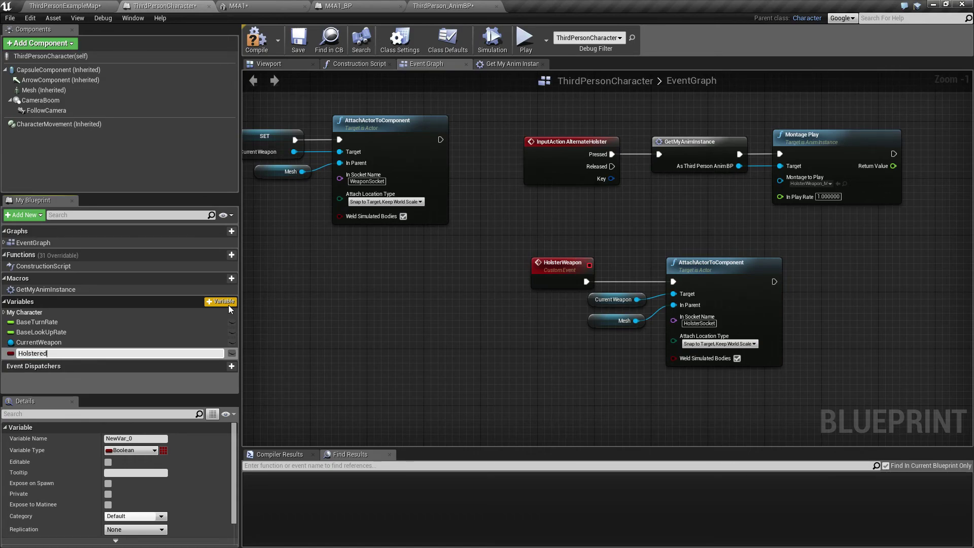
pyautogui.write('HolsteredWeapon')
pyautogui.press('Return')
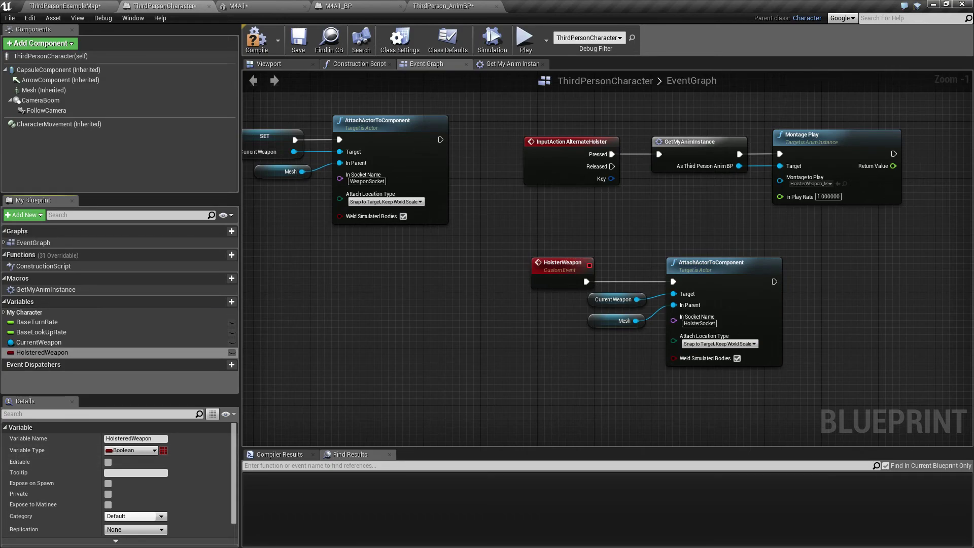
pyautogui.click(139, 451)
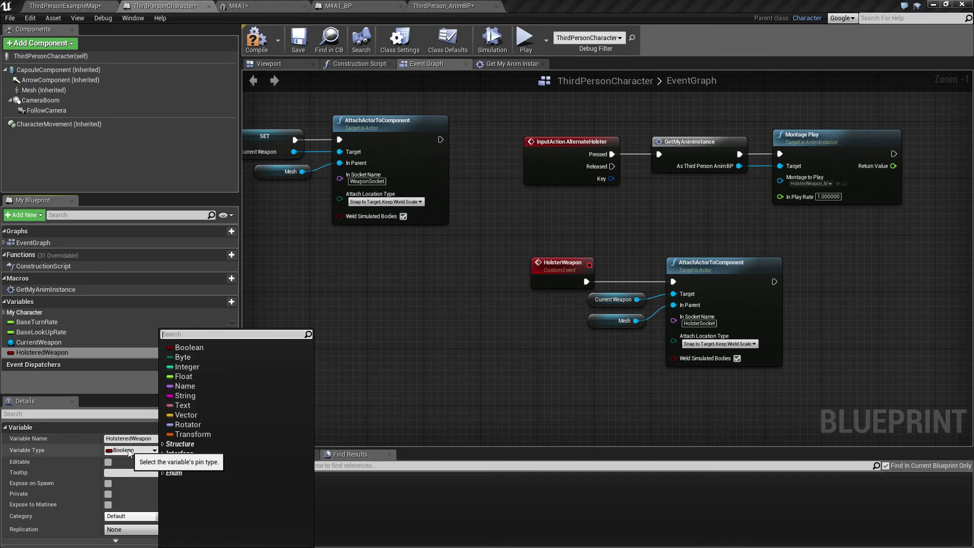
pyautogui.click(553, 314)
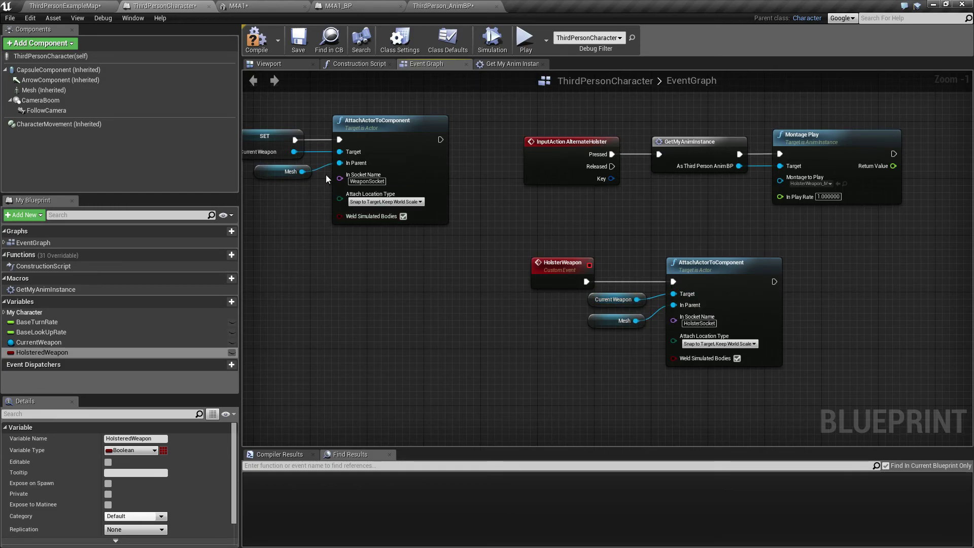
pyautogui.moveTo(294, 151); pyautogui.dragTo(417, 176, button='right')
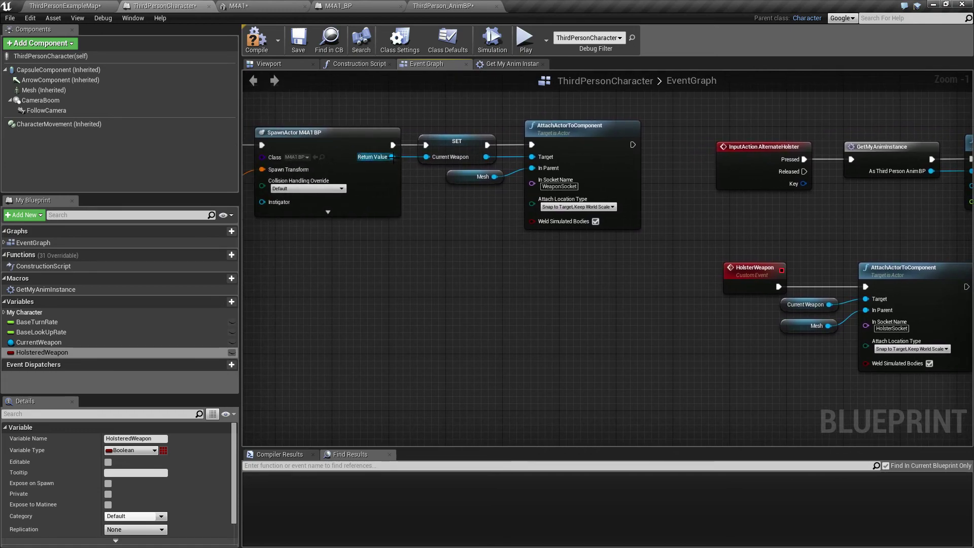
pyautogui.moveTo(359, 219); pyautogui.dragTo(514, 279, button='right')
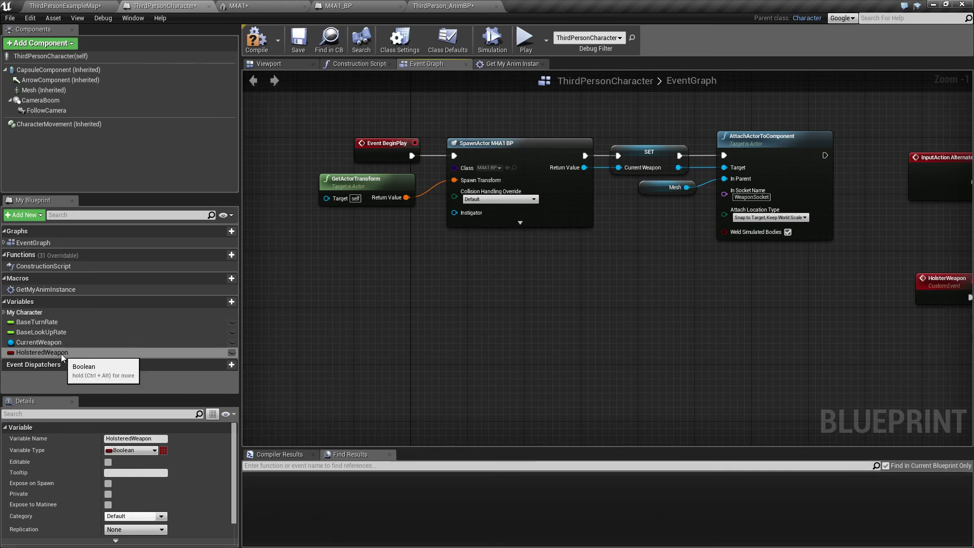
# Change the HolsteredWeapon variable's type to an Actor object reference.
pyautogui.click(155, 450)
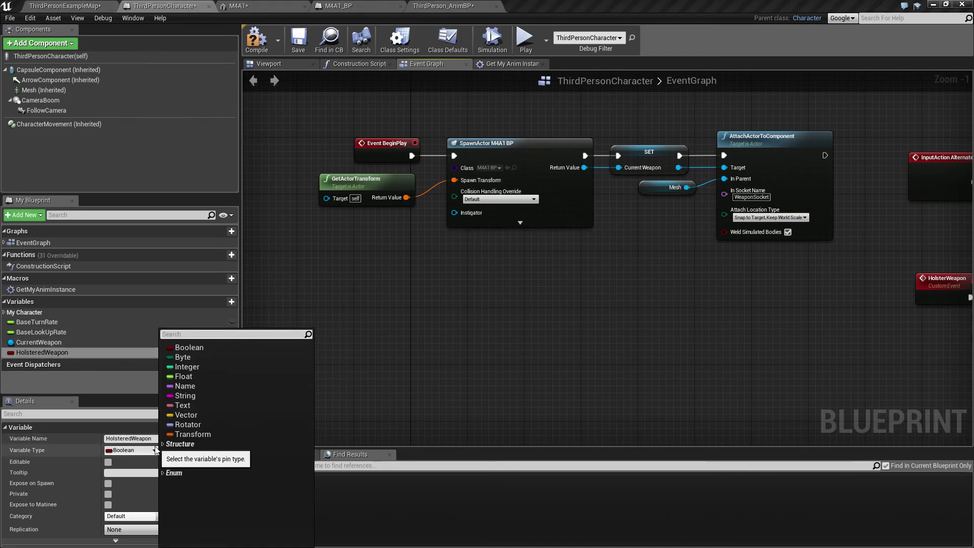
pyautogui.write('actor')
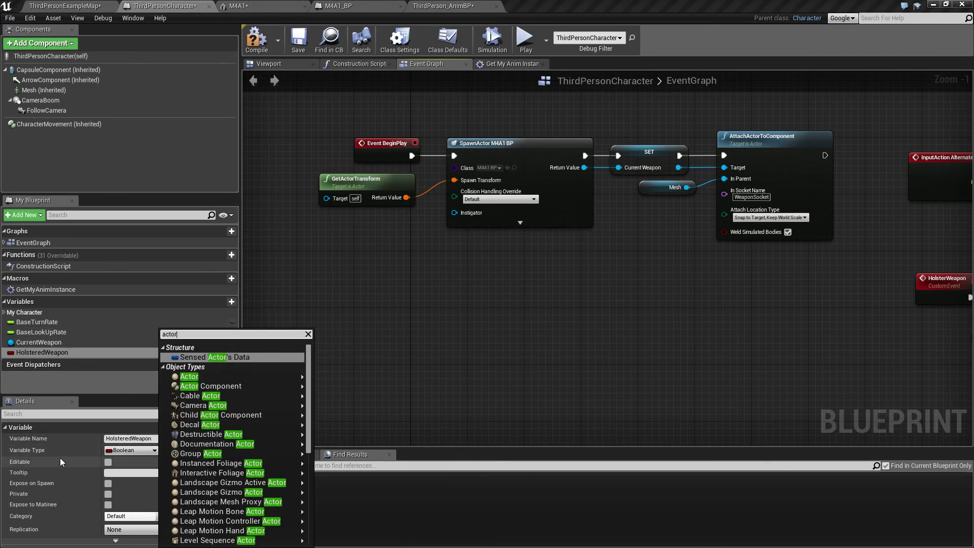
pyautogui.moveTo(264, 377)
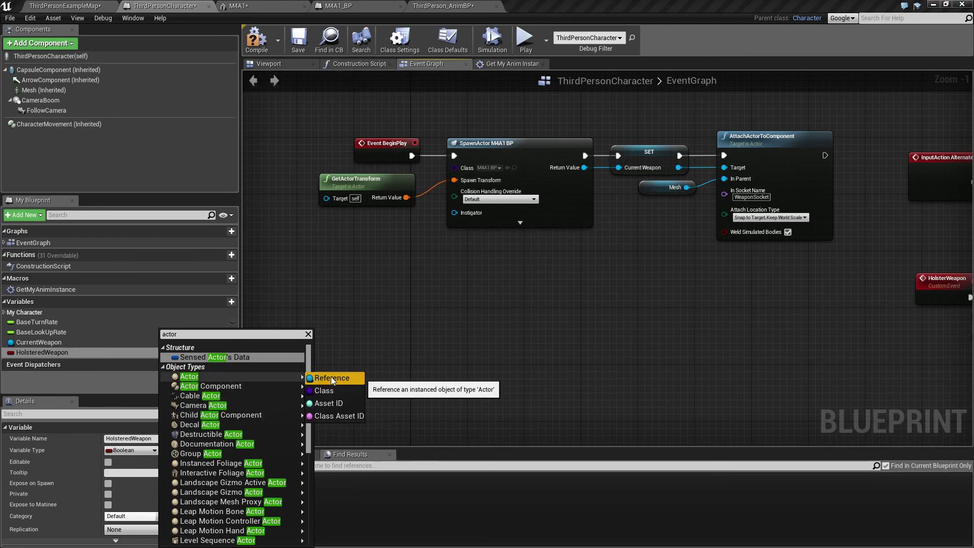
pyautogui.click(331, 378)
# Place a Set HolsteredWeapon node beside the HolsterWeapon event's AttachActorToComponent node and wire it to that node's execution output.
pyautogui.moveTo(661, 275); pyautogui.dragTo(580, 230, button='right')
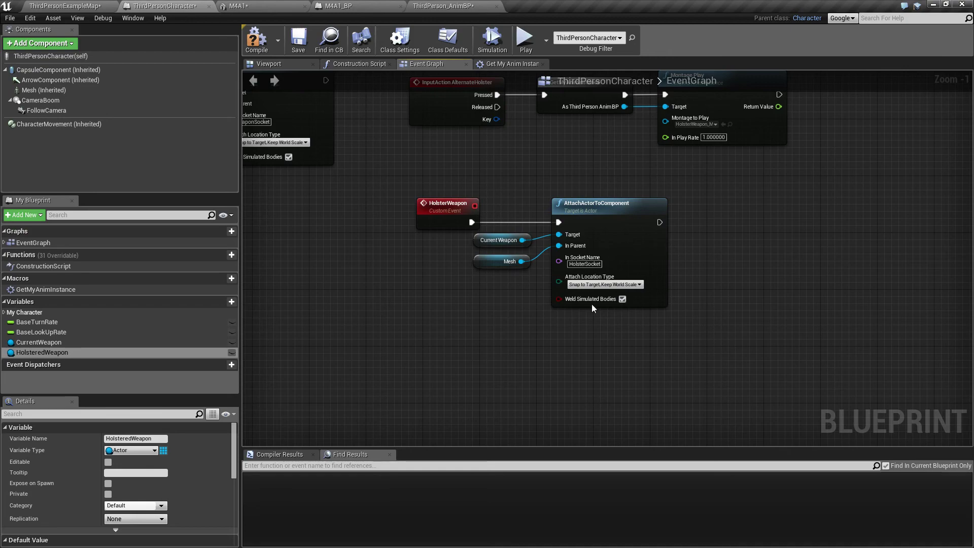
pyautogui.moveTo(34, 352); pyautogui.dragTo(729, 222)
pyautogui.click(744, 243)
pyautogui.moveTo(660, 222); pyautogui.dragTo(709, 222)
# Feed CurrentWeapon into the Set HolsteredWeapon node's input and shift both nodes clear of the AttachActorToComponent node.
pyautogui.moveTo(31, 342); pyautogui.dragTo(686, 269)
pyautogui.press('Escape')
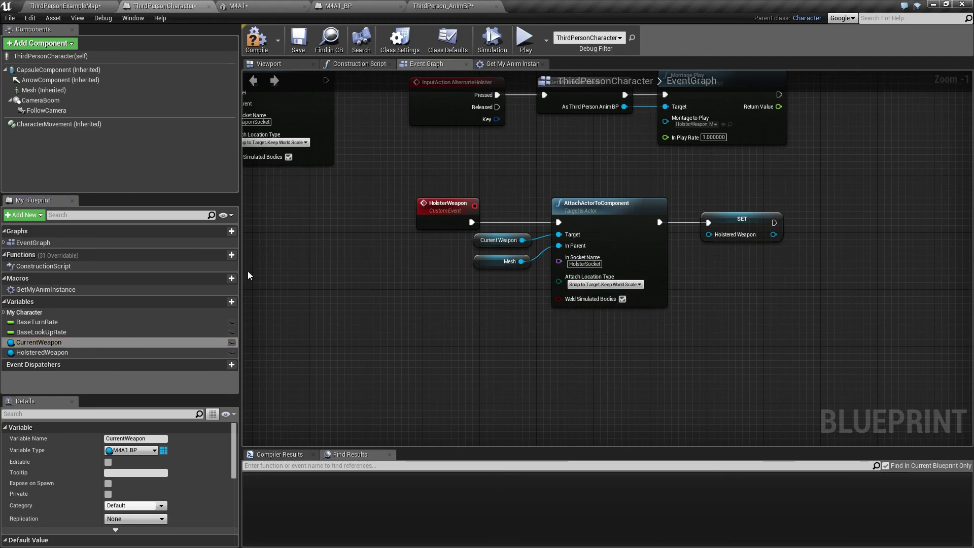
pyautogui.moveTo(39, 342); pyautogui.dragTo(709, 234)
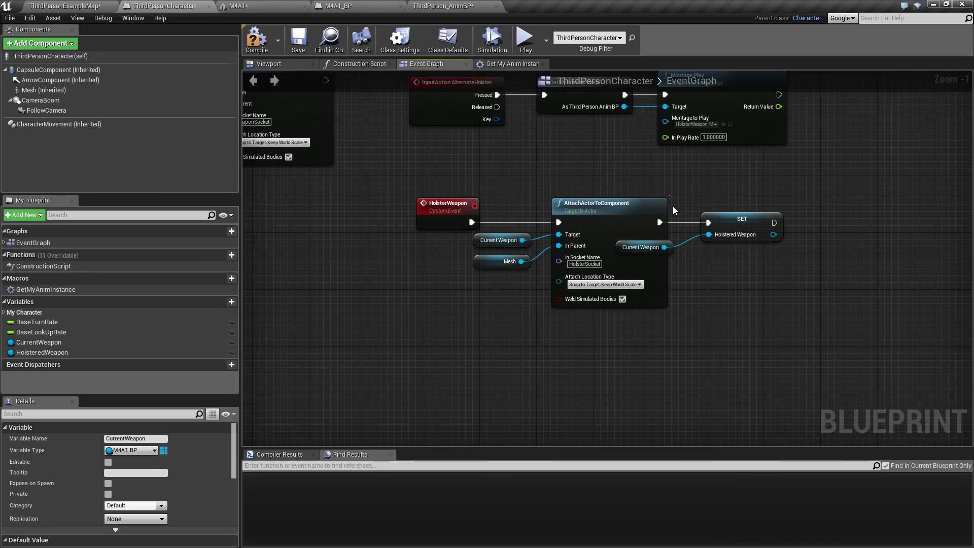
pyautogui.moveTo(671, 199); pyautogui.dragTo(756, 271)
pyautogui.moveTo(741, 228); pyautogui.dragTo(805, 229)
pyautogui.click(765, 301)
# Add a Set CurrentWeapon node after the Set HolsteredWeapon node in the execution chain, leaving its value input empty.
pyautogui.moveTo(765, 301); pyautogui.dragTo(462, 337, button='right')
pyautogui.moveTo(27, 343); pyautogui.dragTo(640, 260)
pyautogui.click(616, 283)
# Wrap the Set CurrentWeapon node in a comment box titled Clear Current Weapon.
pyautogui.click(547, 331)
pyautogui.write('c')
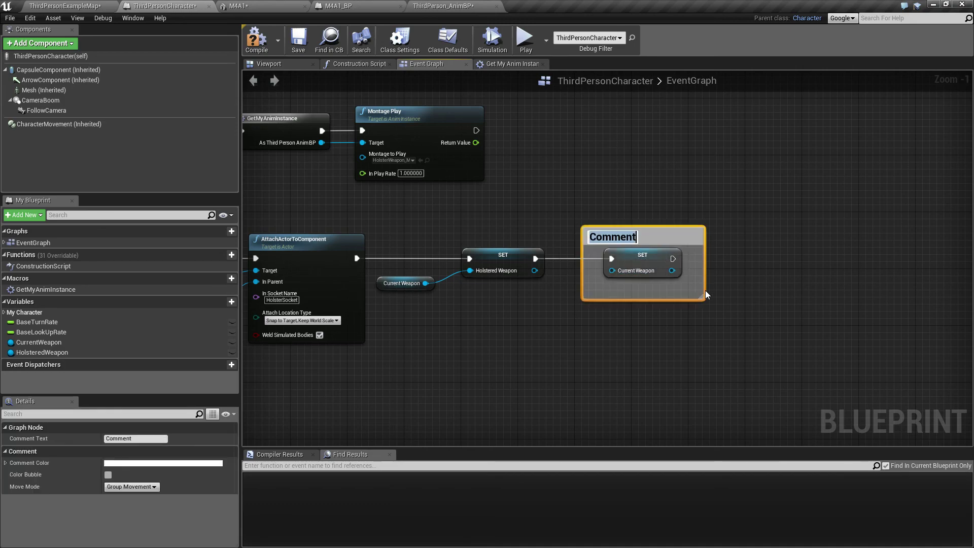
pyautogui.write('Clear Current Weapon')
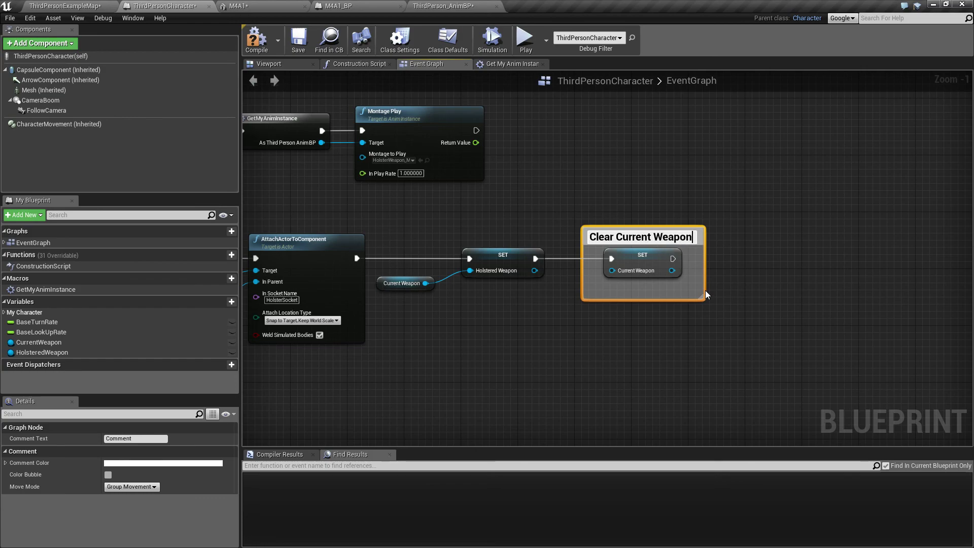
pyautogui.press('Return')
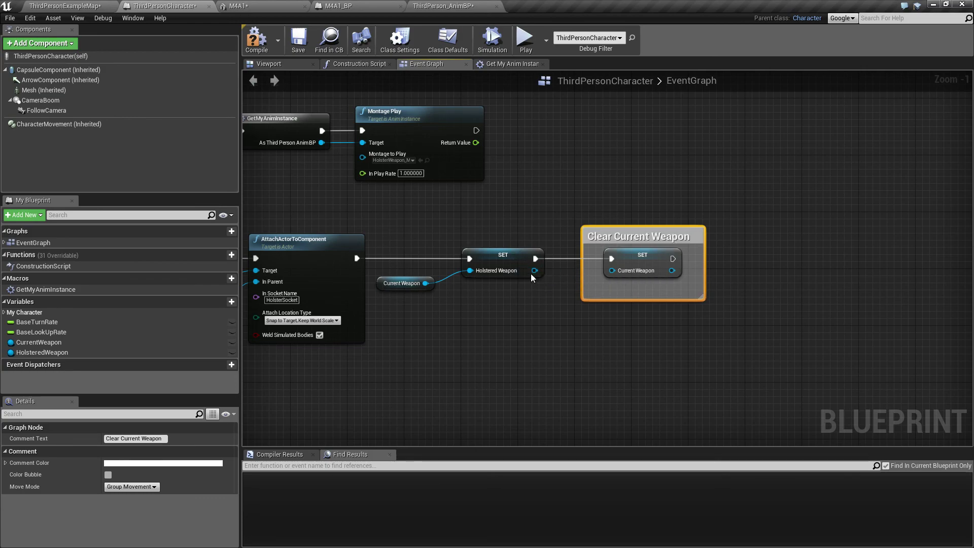
# Move the Clear Current Weapon comment box and its node closer to the Set HolsteredWeapon node.
pyautogui.moveTo(536, 272); pyautogui.dragTo(530, 295)
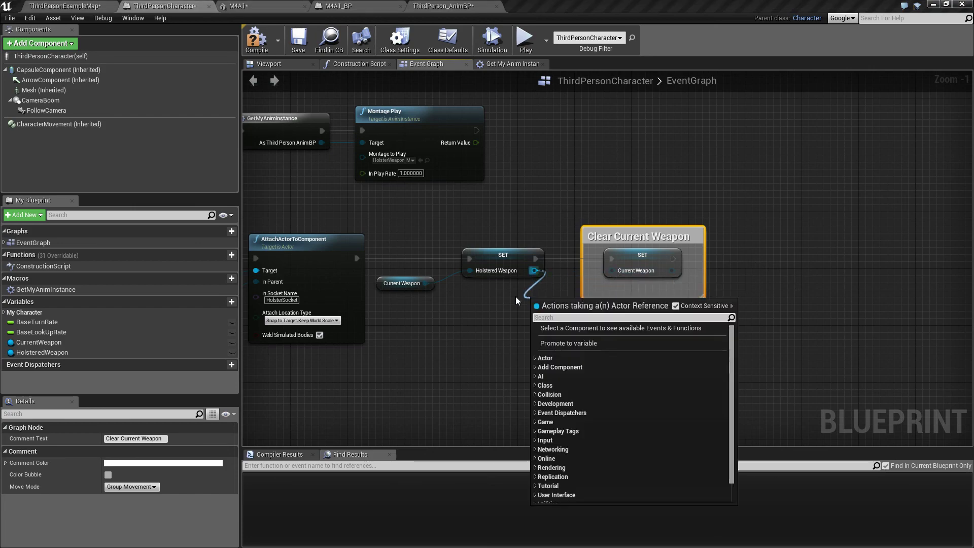
pyautogui.click(450, 373)
pyautogui.moveTo(431, 373); pyautogui.dragTo(626, 368, button='right')
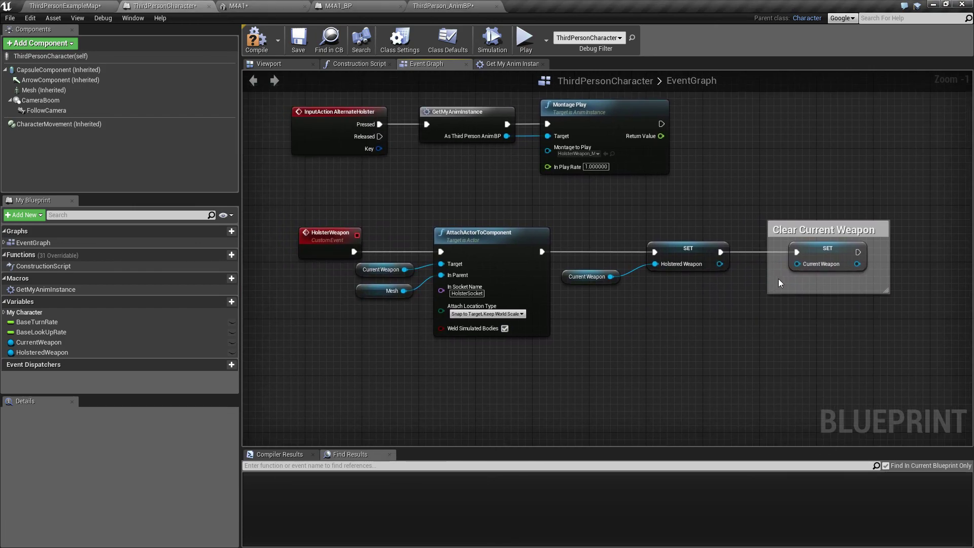
pyautogui.moveTo(827, 233); pyautogui.dragTo(806, 233)
pyautogui.click(646, 358)
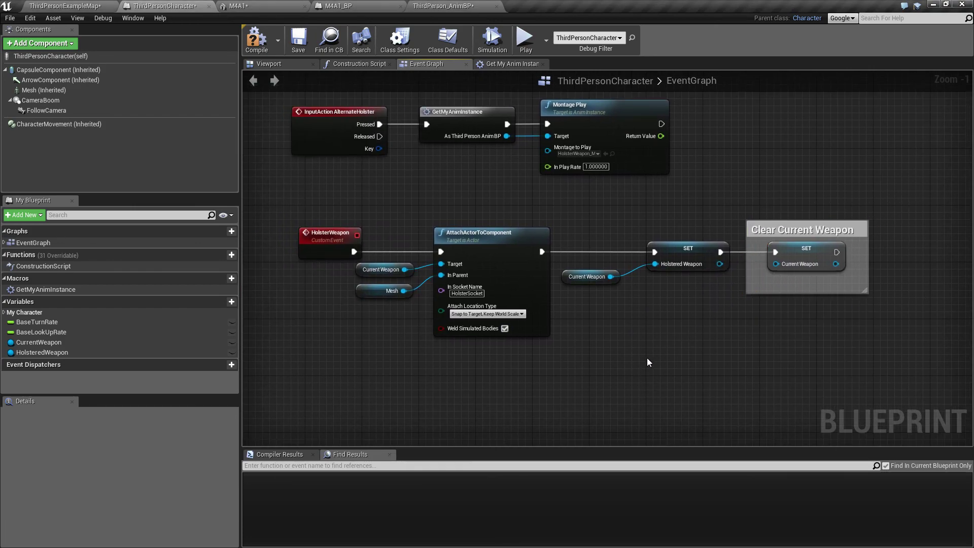
# Play-test the game by holstering the weapon and moving the character around, and end the preview.
pyautogui.click(517, 44)
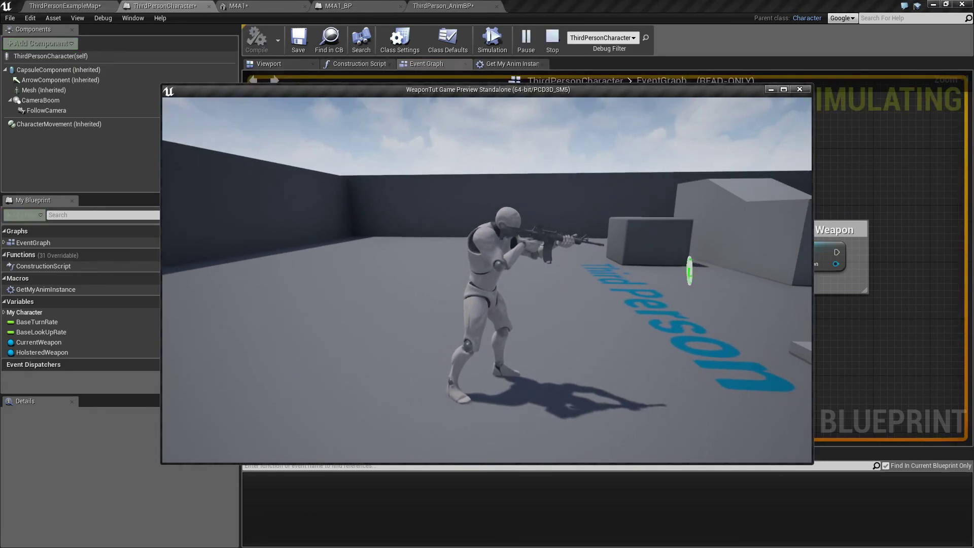
pyautogui.press('h')
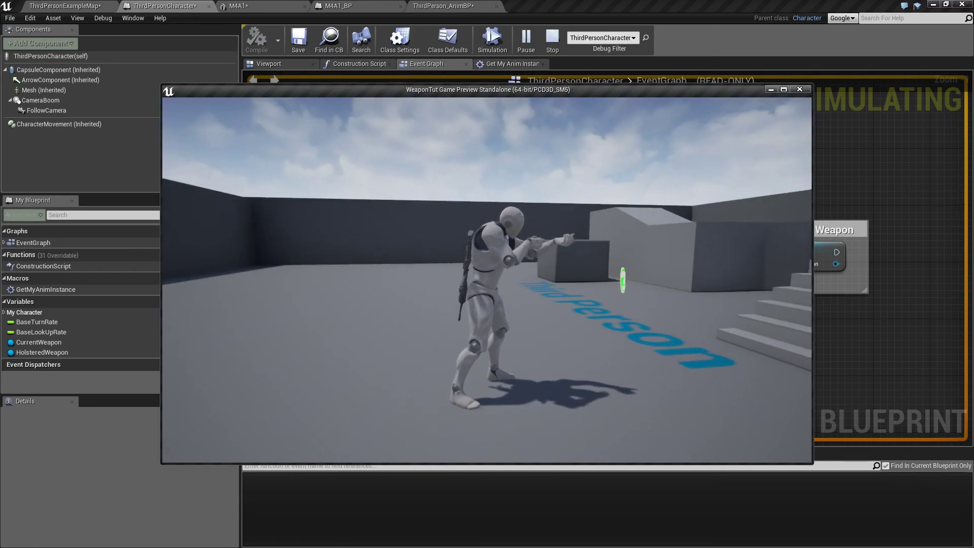
pyautogui.press('w')
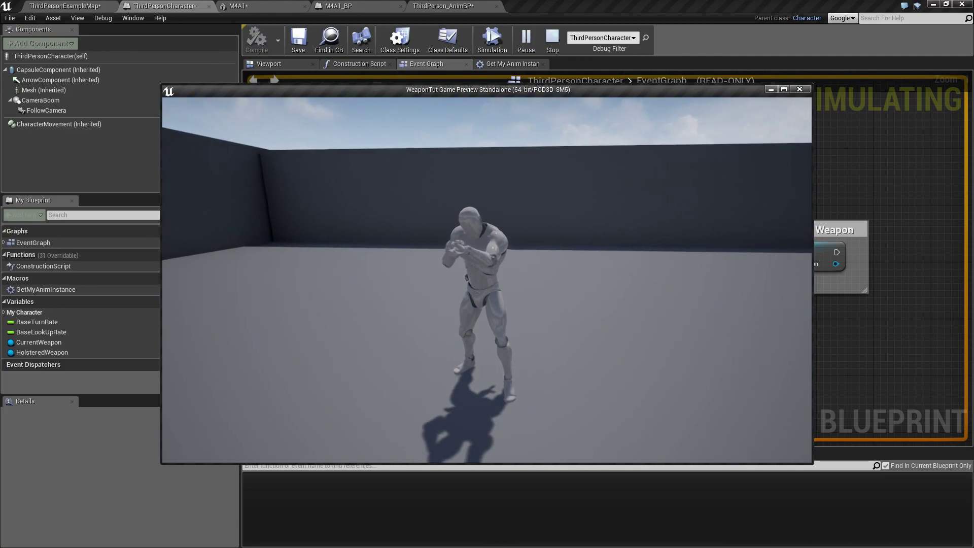
pyautogui.press('w')
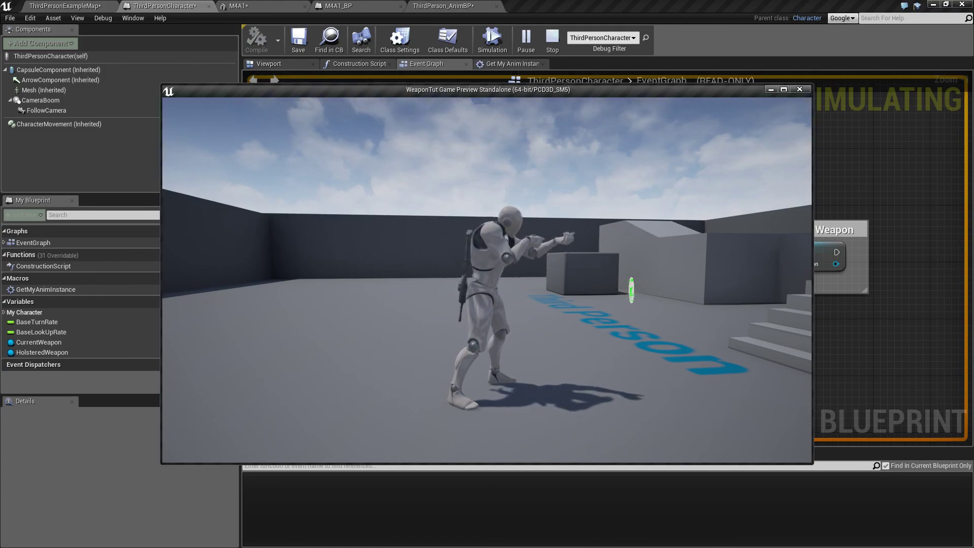
pyautogui.press('w')
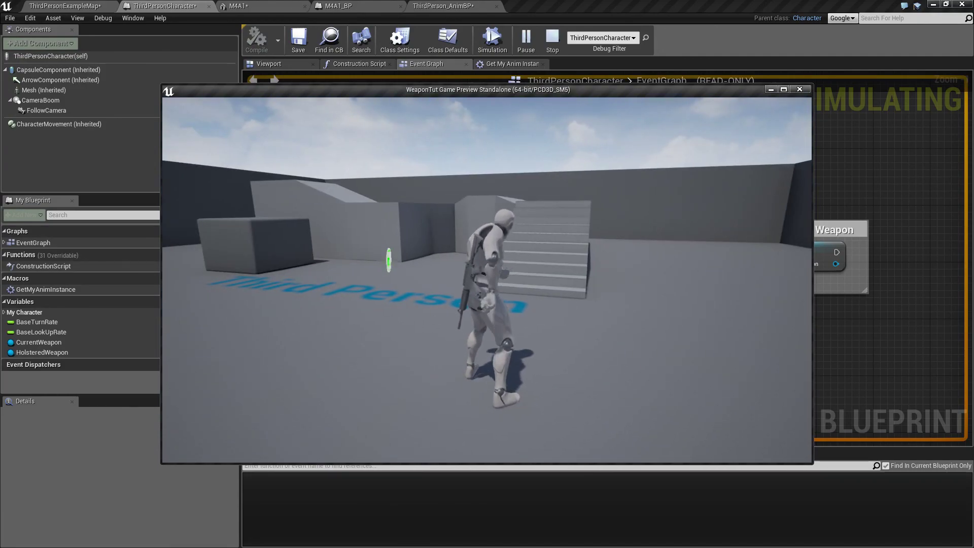
pyautogui.press('Escape')
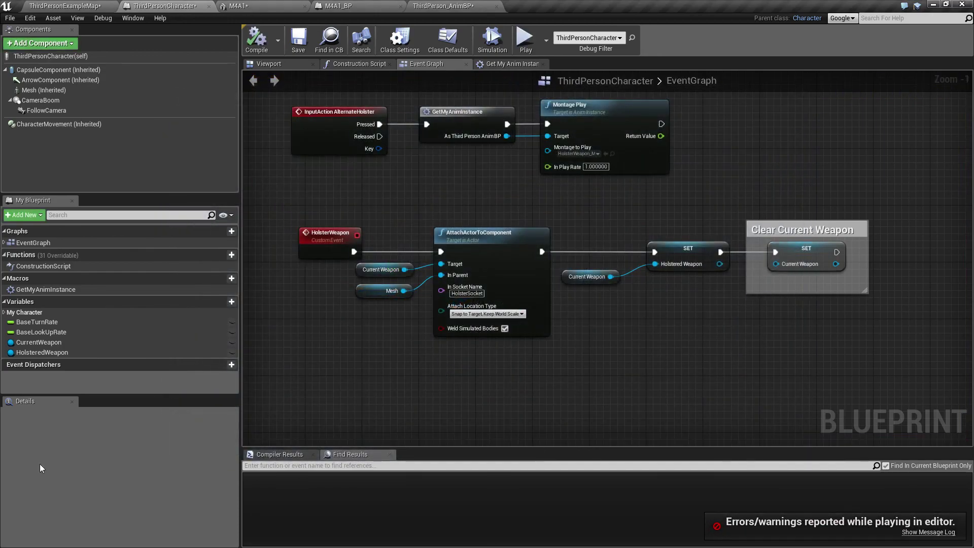
# Open the play-in-editor message log, jump to the AttachActorToComponent node referenced by its first error, and close the log.
pyautogui.click(936, 533)
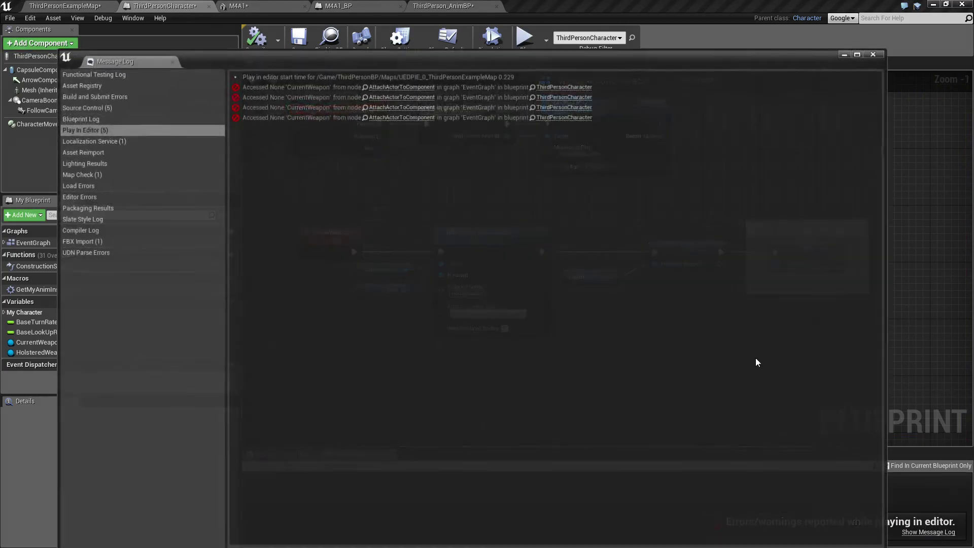
pyautogui.click(422, 88)
pyautogui.click(874, 54)
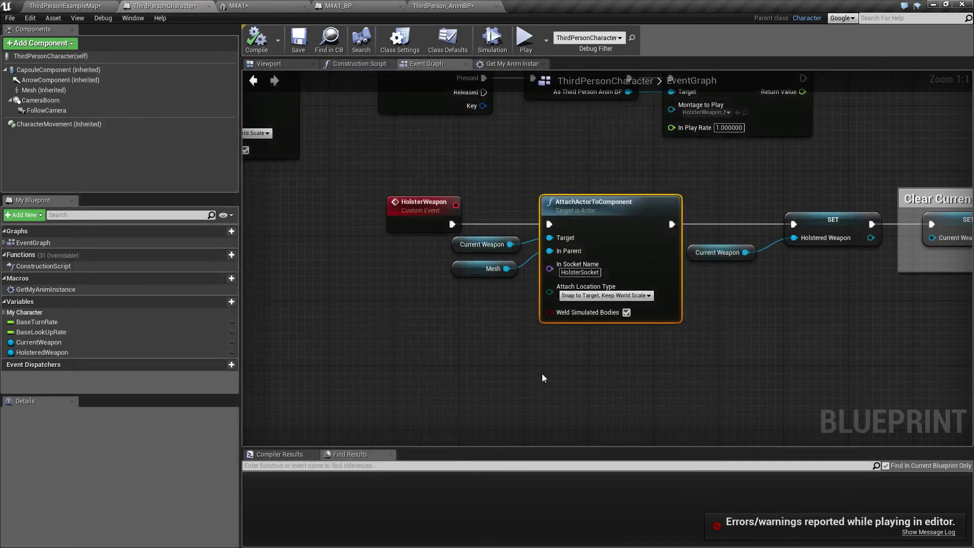